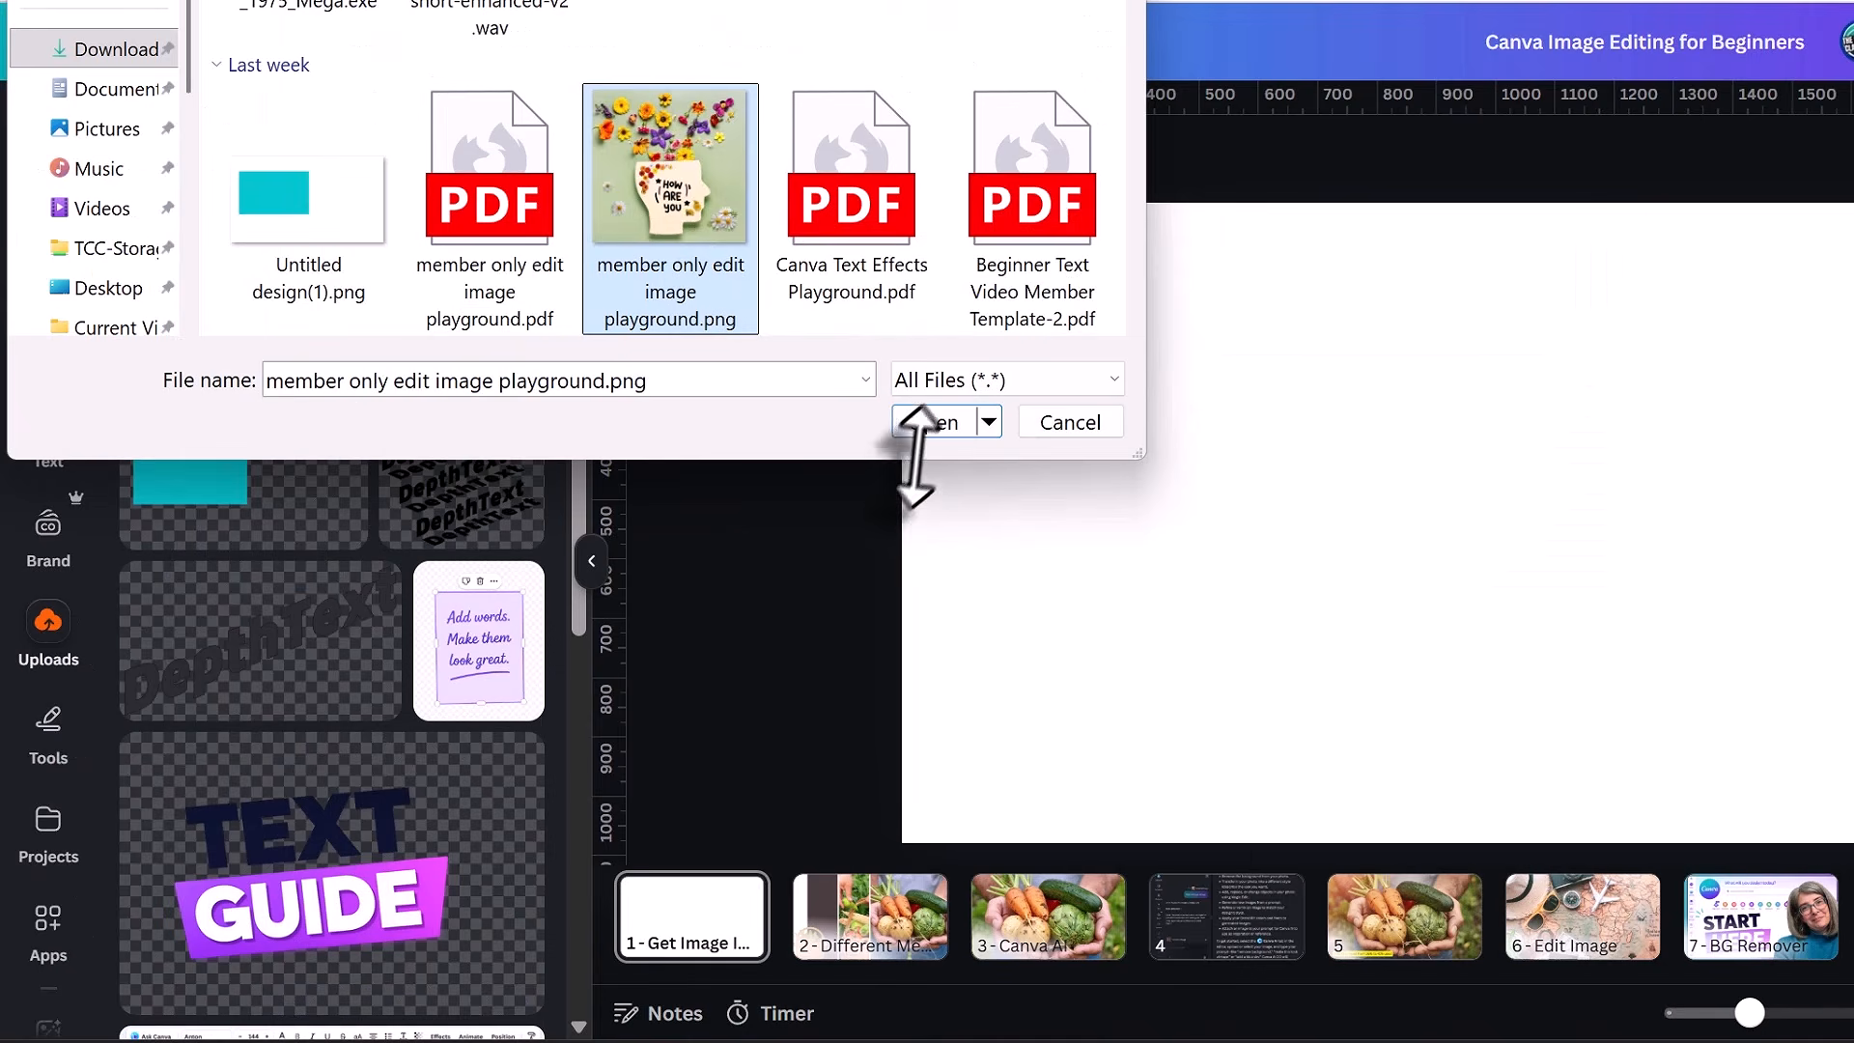
Upload member only edit image playground.png from the Downloads folder to the design's image uploads.
{"action": "left_click", "coordinate": [933, 424]}
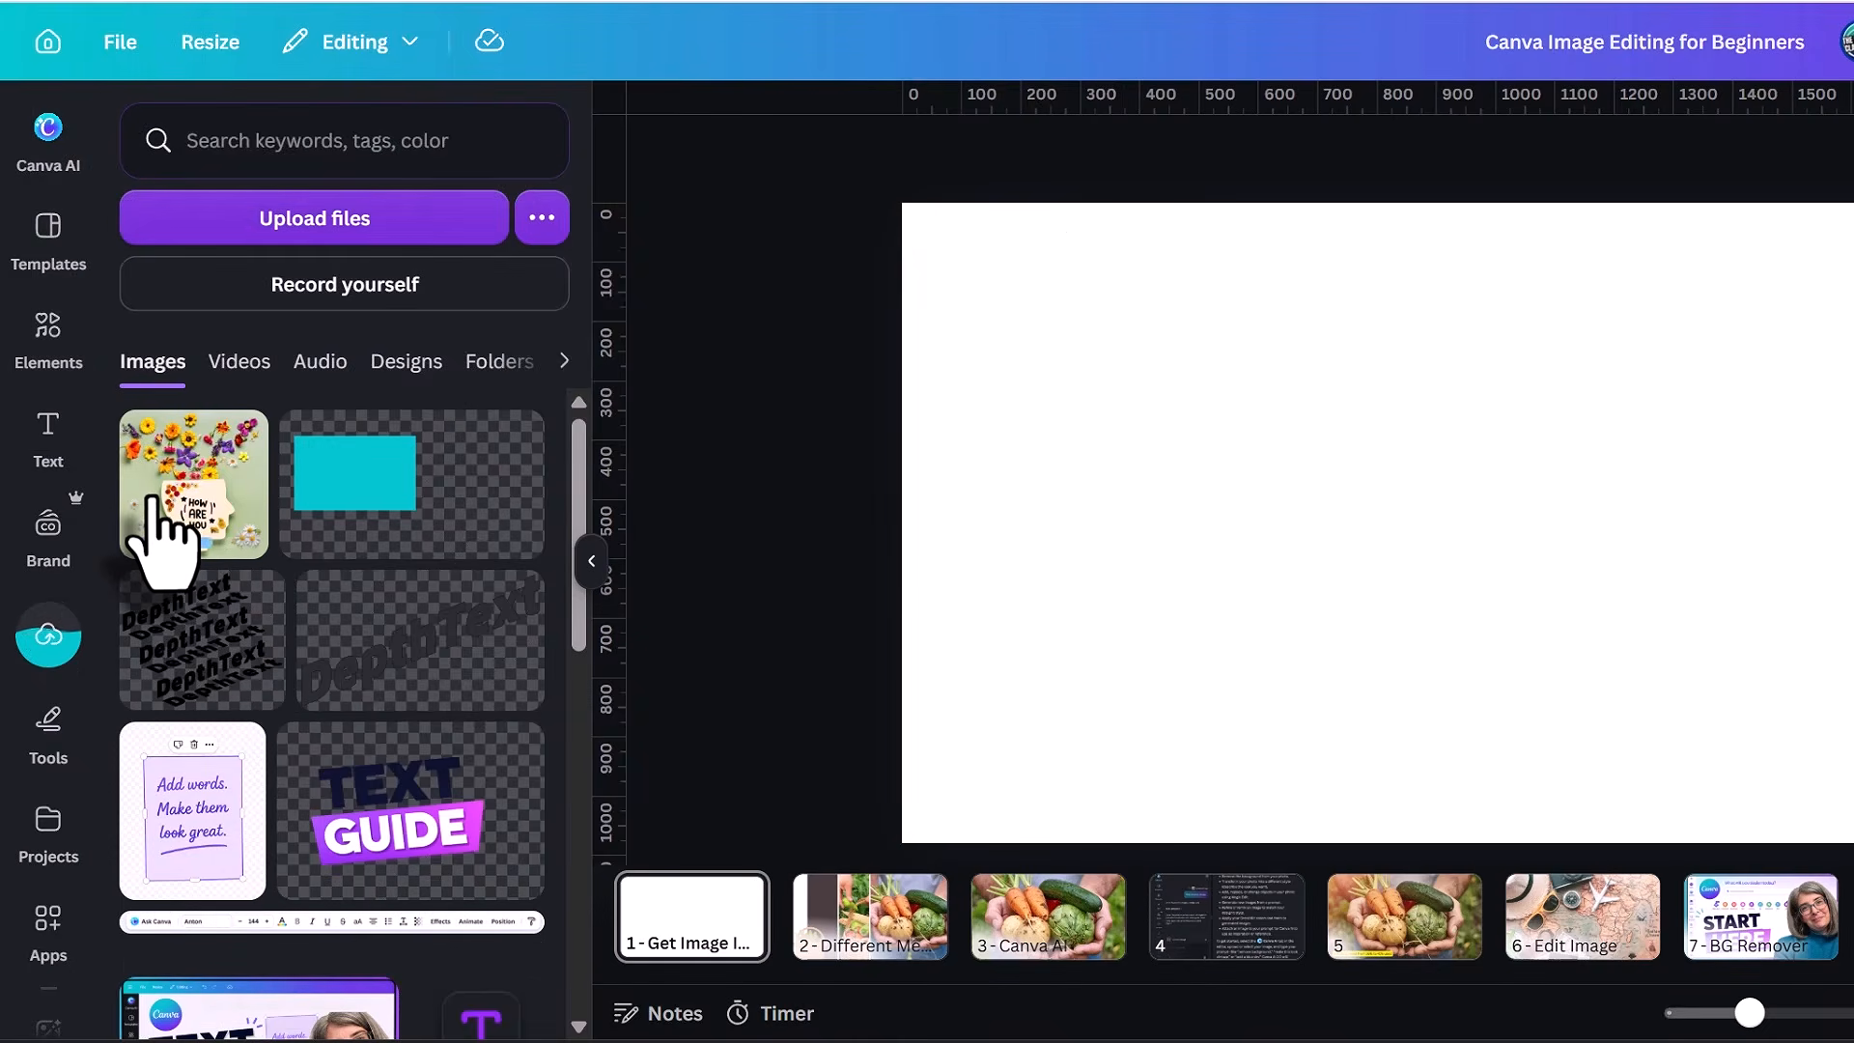
{"action": "left_click_drag", "start_coordinate": [164, 522], "coordinate": [1164, 393]}
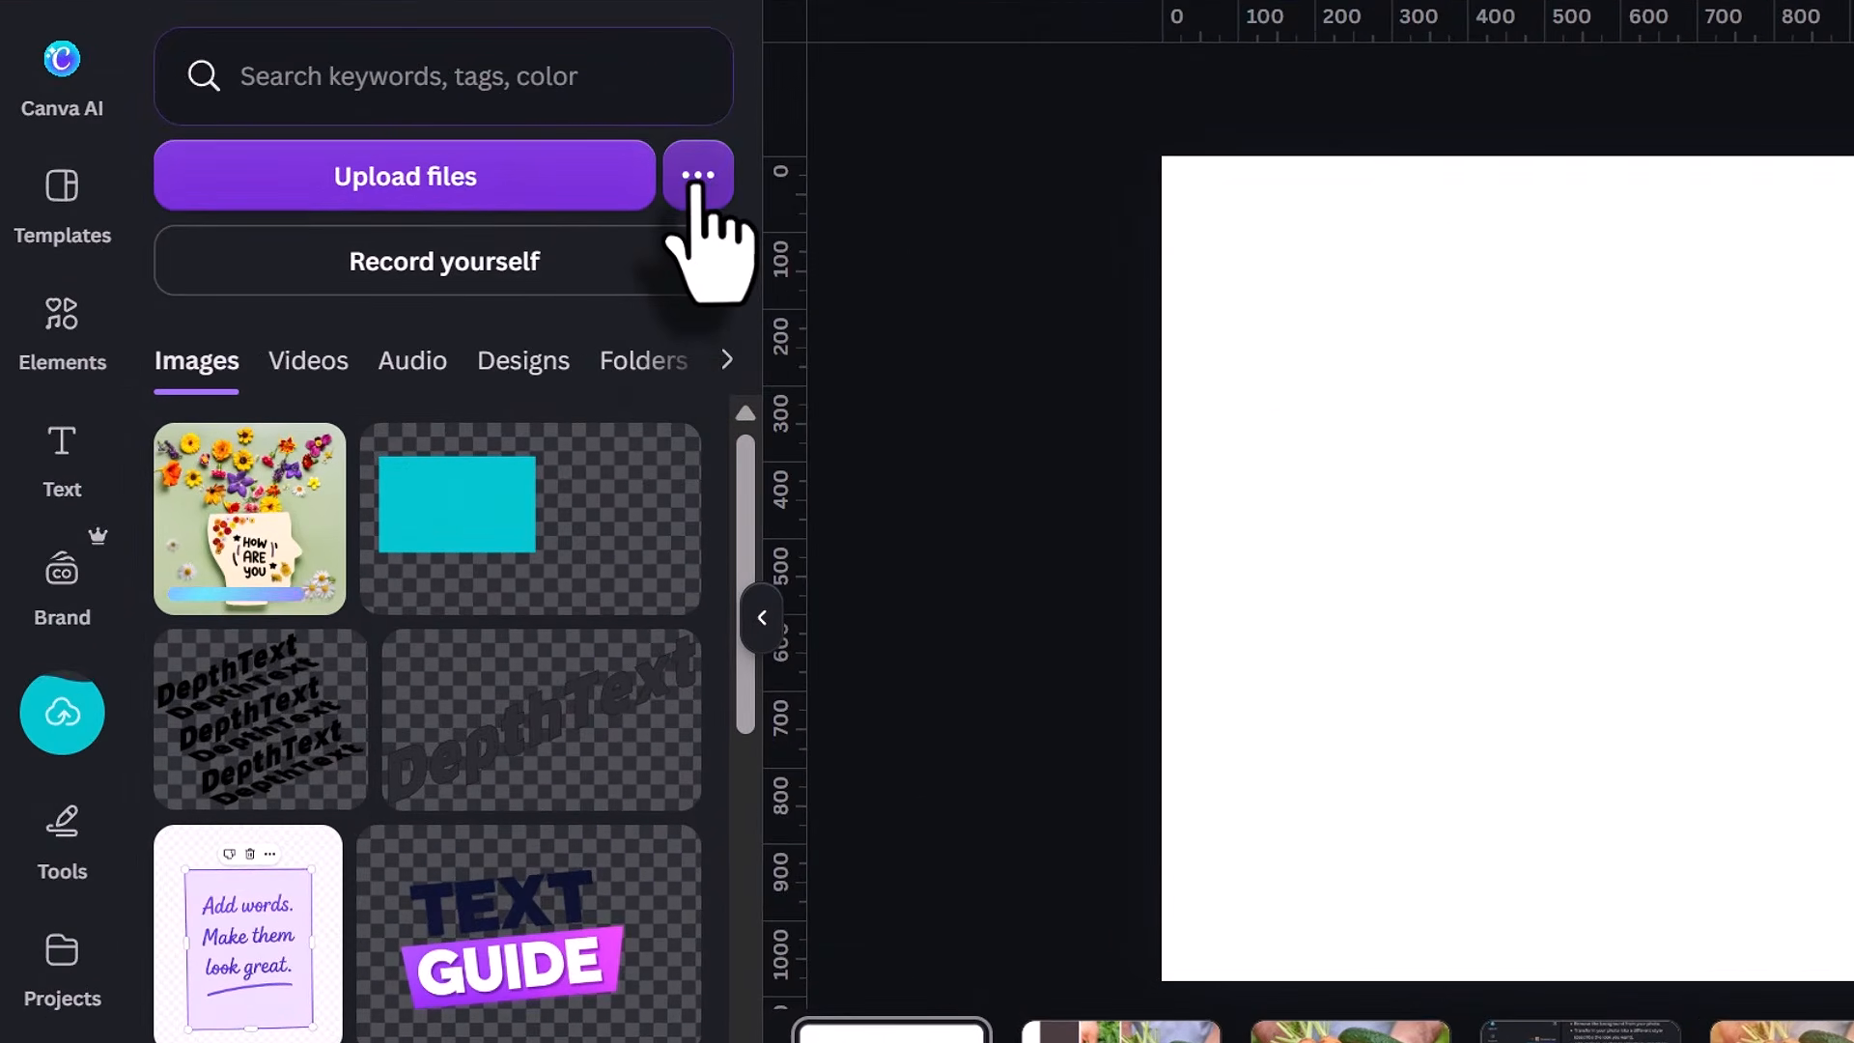
Open the additional upload options and look through the file import and export apps.
{"action": "left_click", "coordinate": [694, 184]}
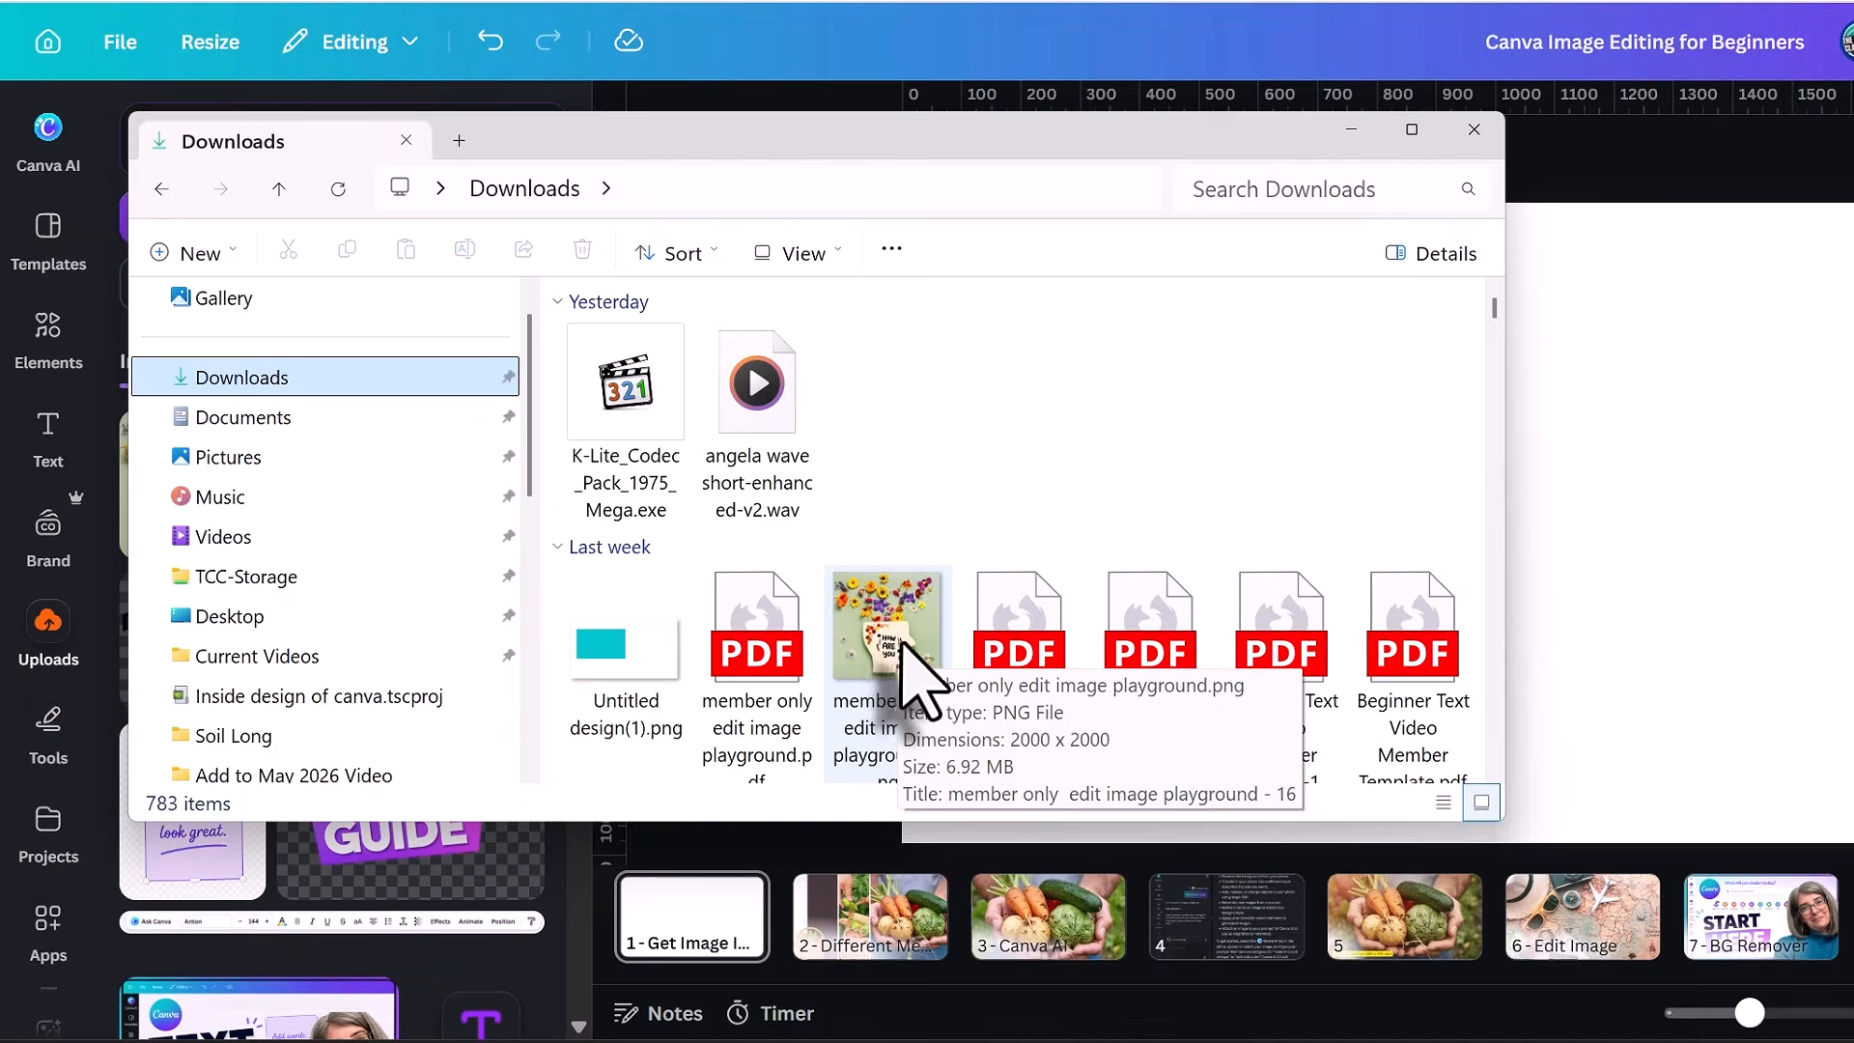
{"action": "scroll", "coordinate": [903, 667], "scroll_direction": "down", "scroll_amount": 5}
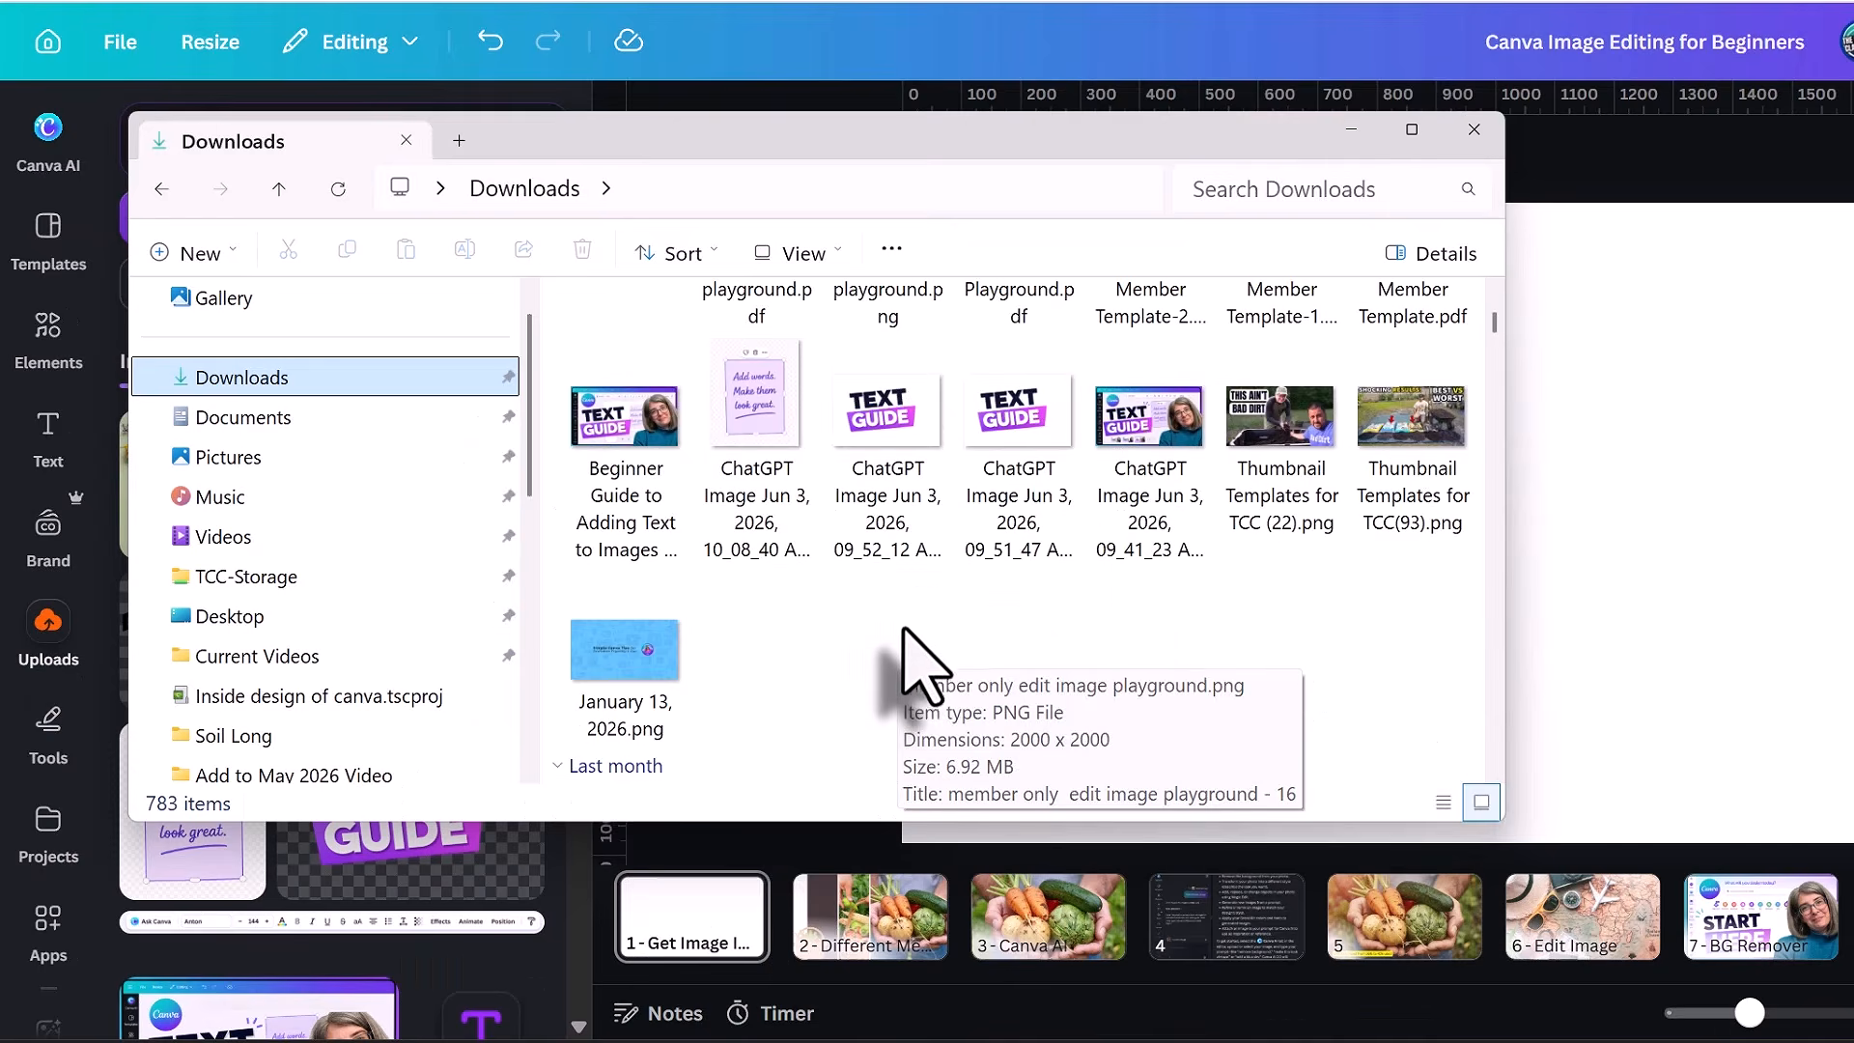
Upload the "Beginner Guide to Adding Text to Images" thumbnail directly from the Downloads folder window.
{"action": "left_click", "coordinate": [642, 476]}
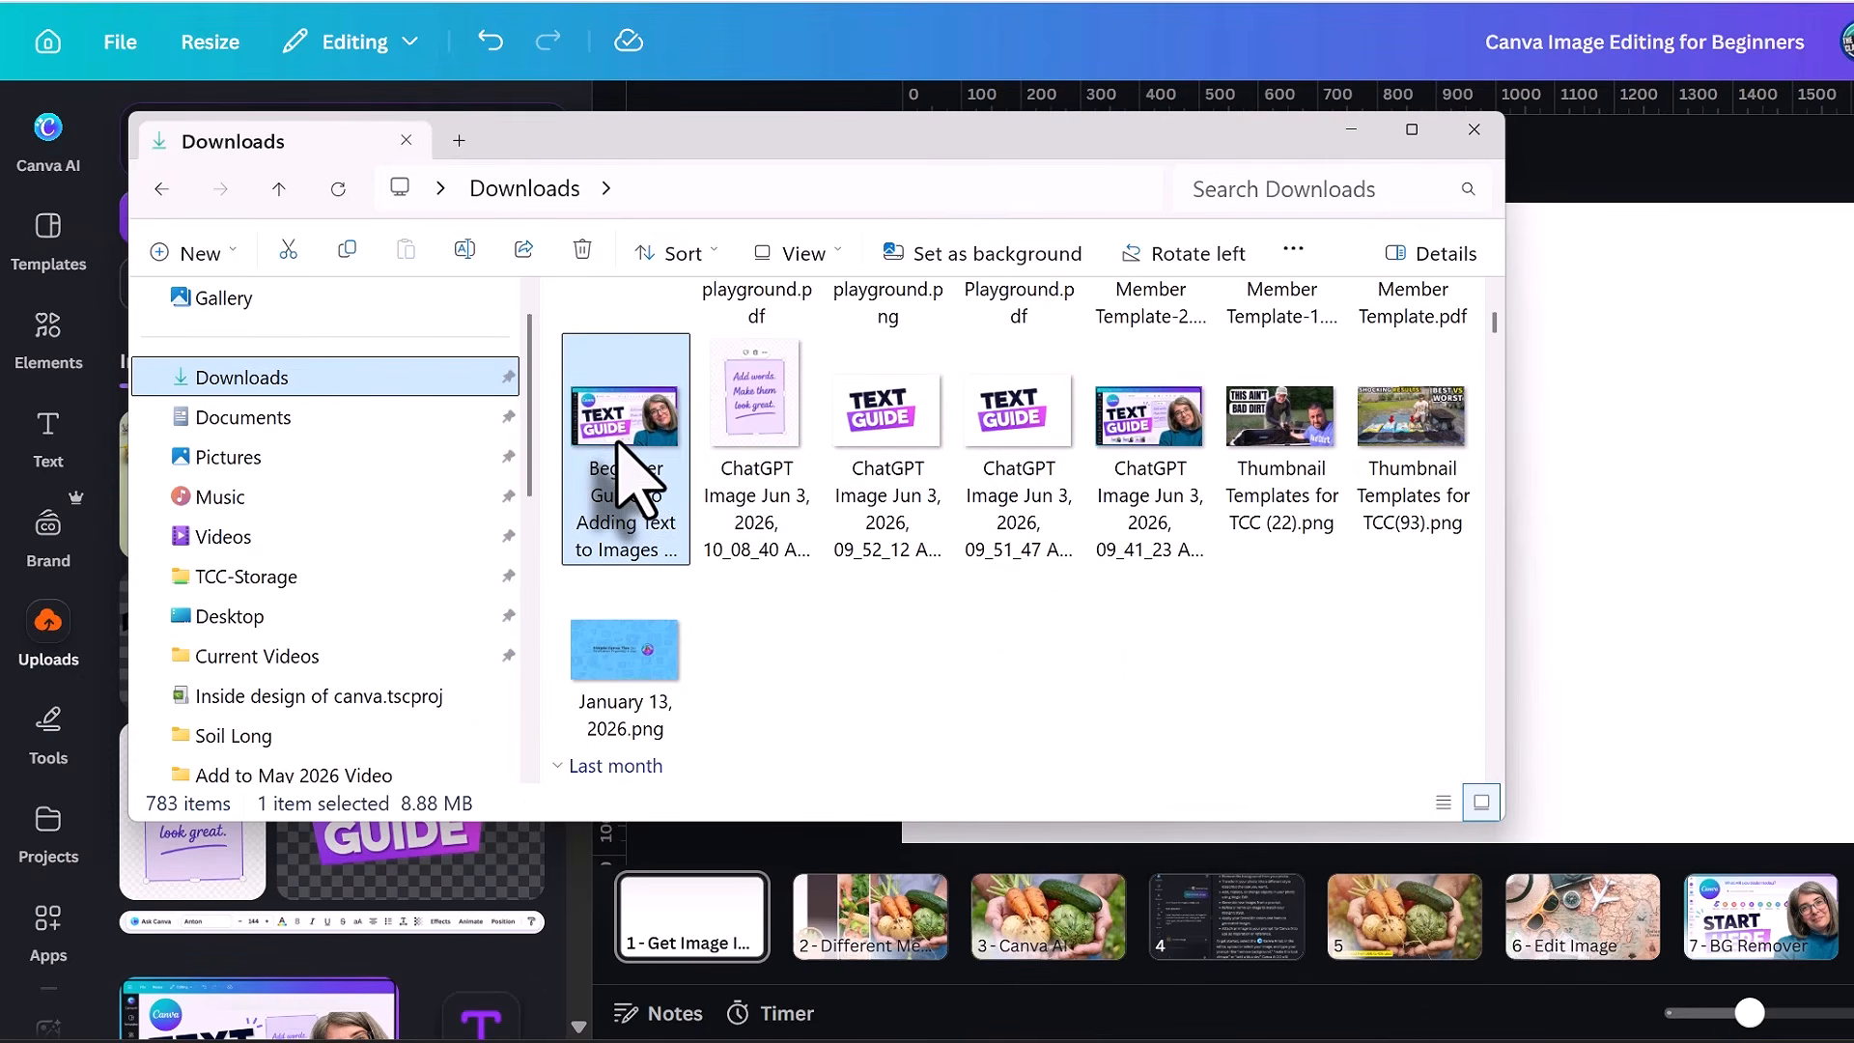
{"action": "left_click_drag", "start_coordinate": [641, 476], "coordinate": [1733, 425]}
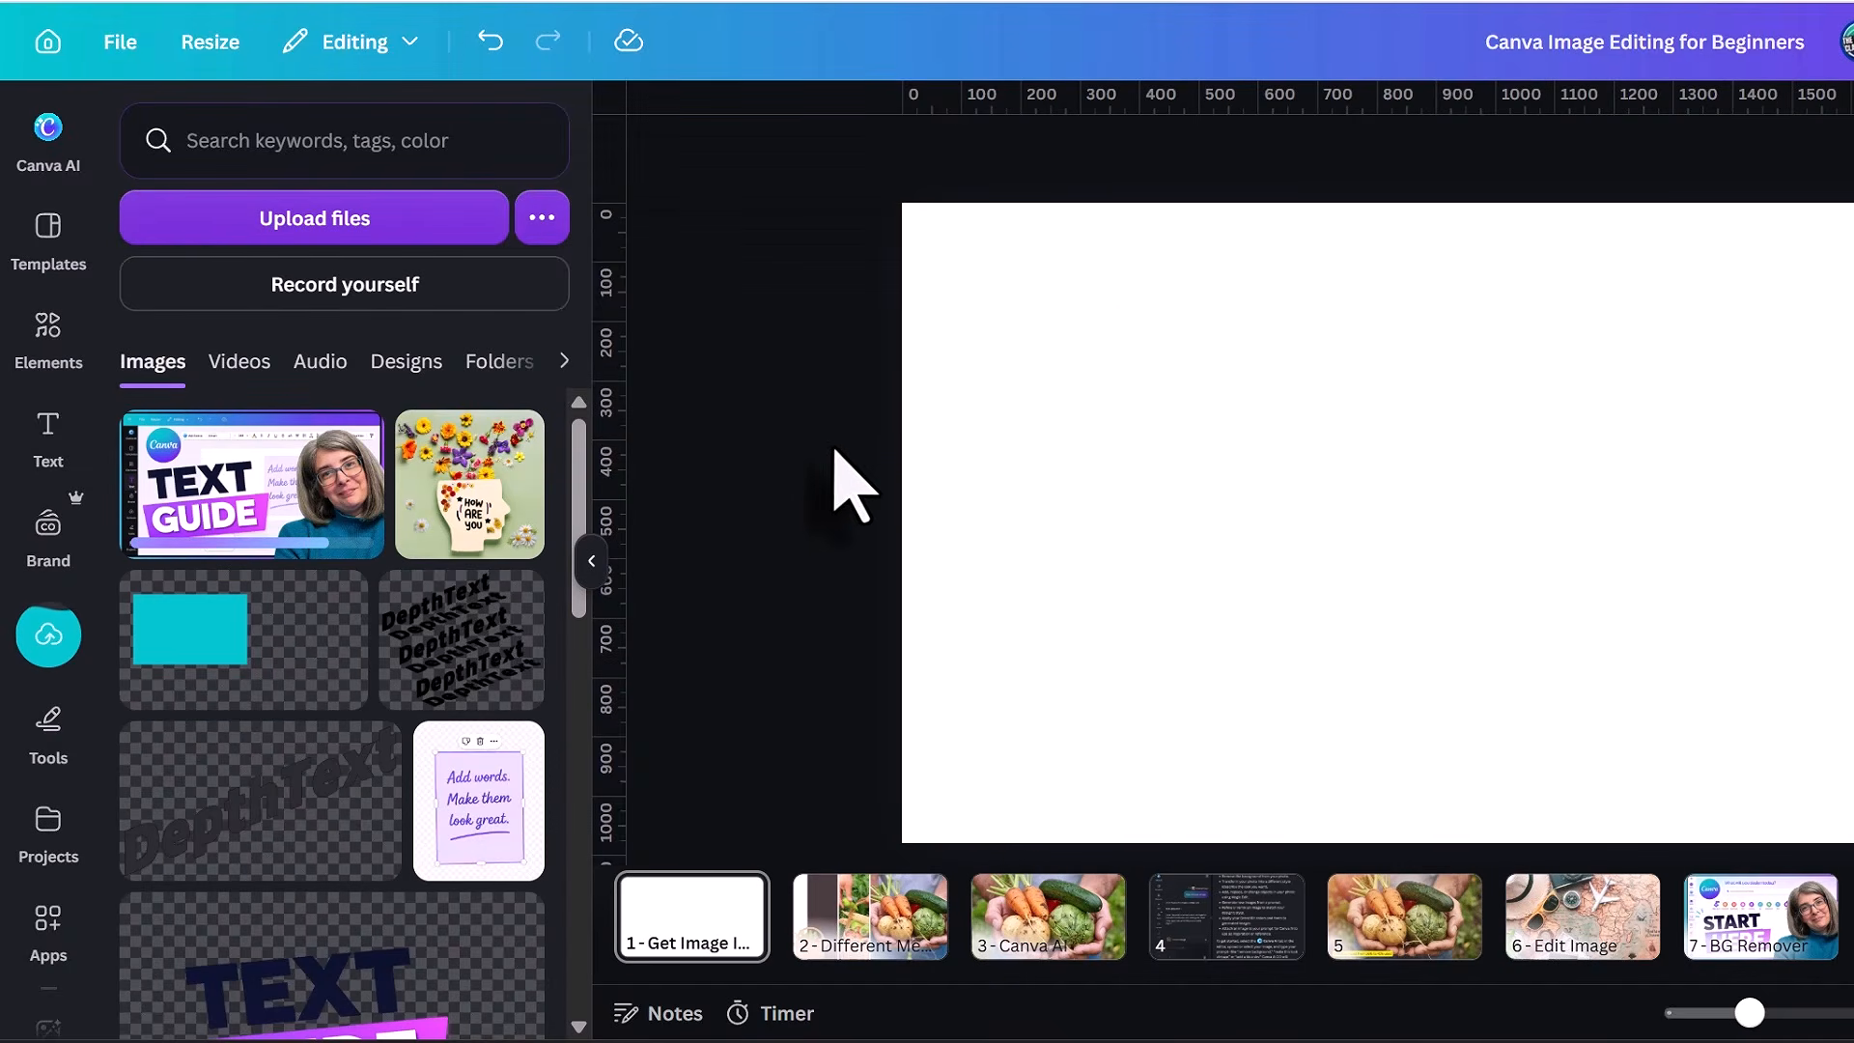
Find stock photos of brownies and add the one with cut brownies on a wooden board to the blank first page.
{"action": "left_click", "coordinate": [48, 334]}
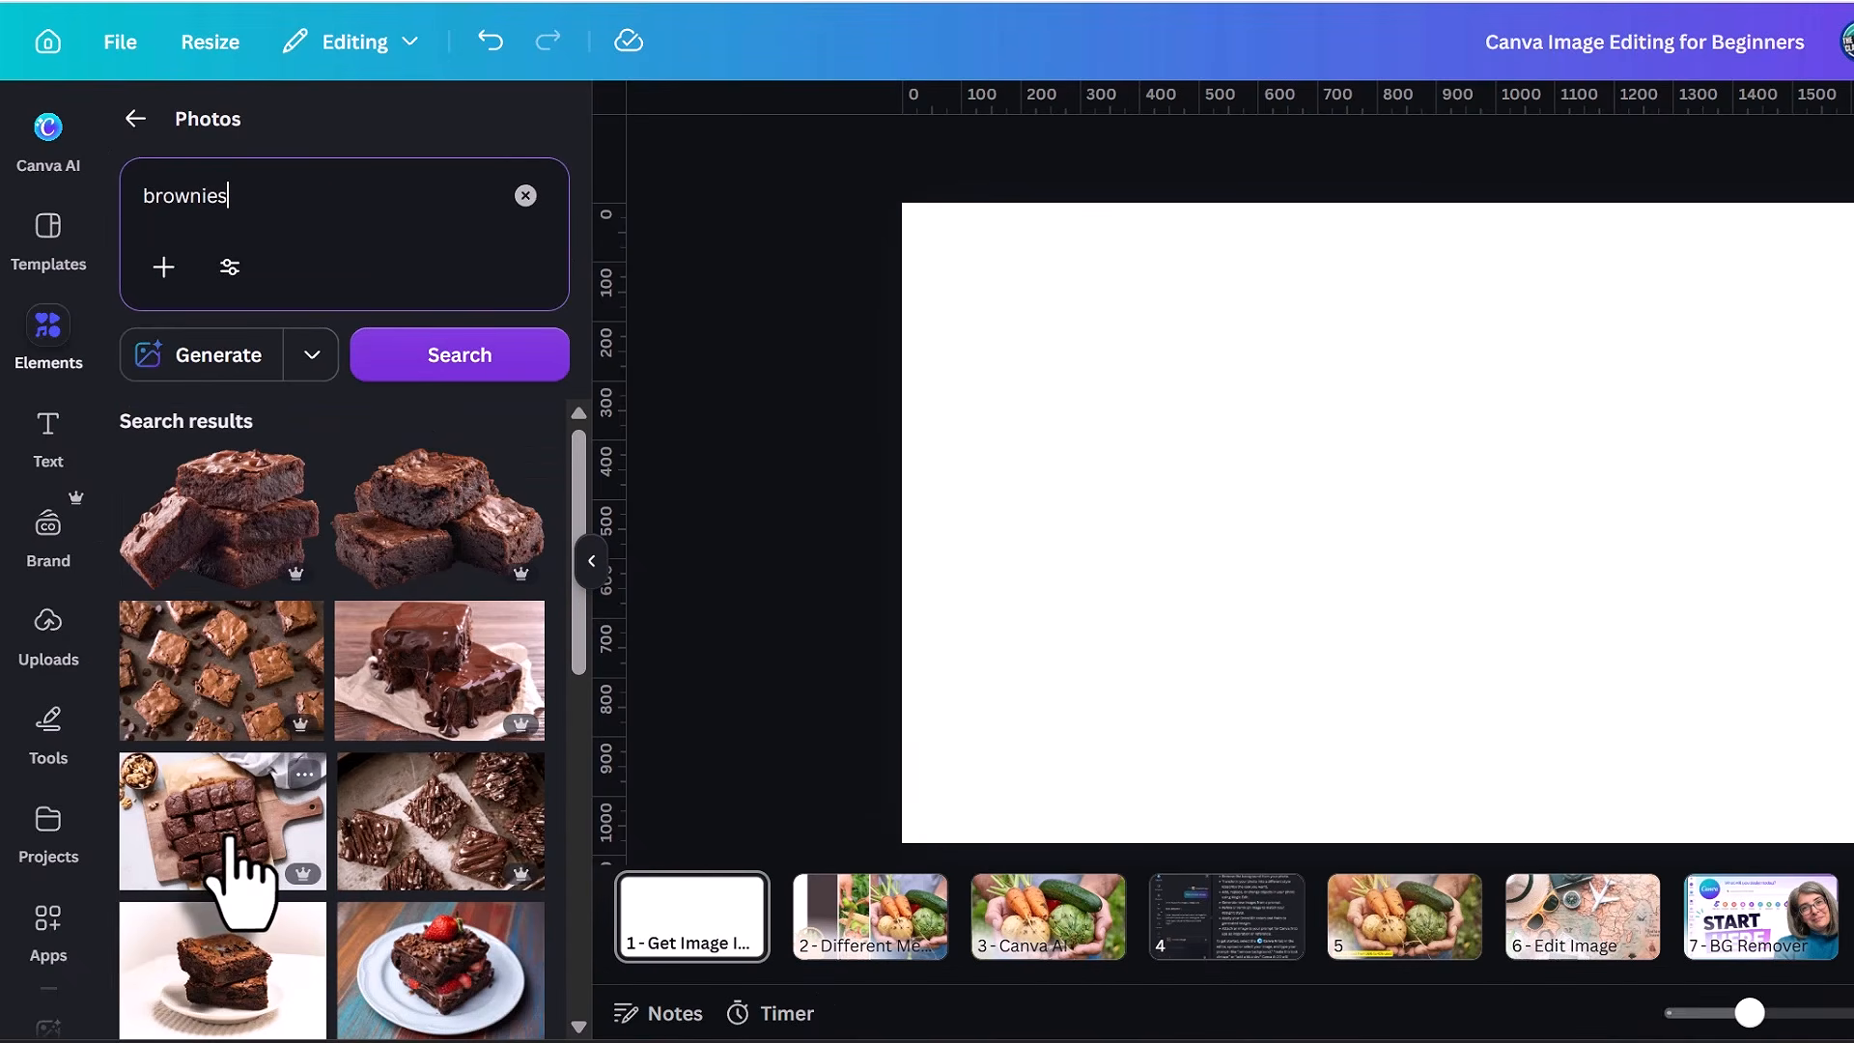
{"action": "left_click", "coordinate": [232, 839]}
{"action": "left_click", "coordinate": [989, 484]}
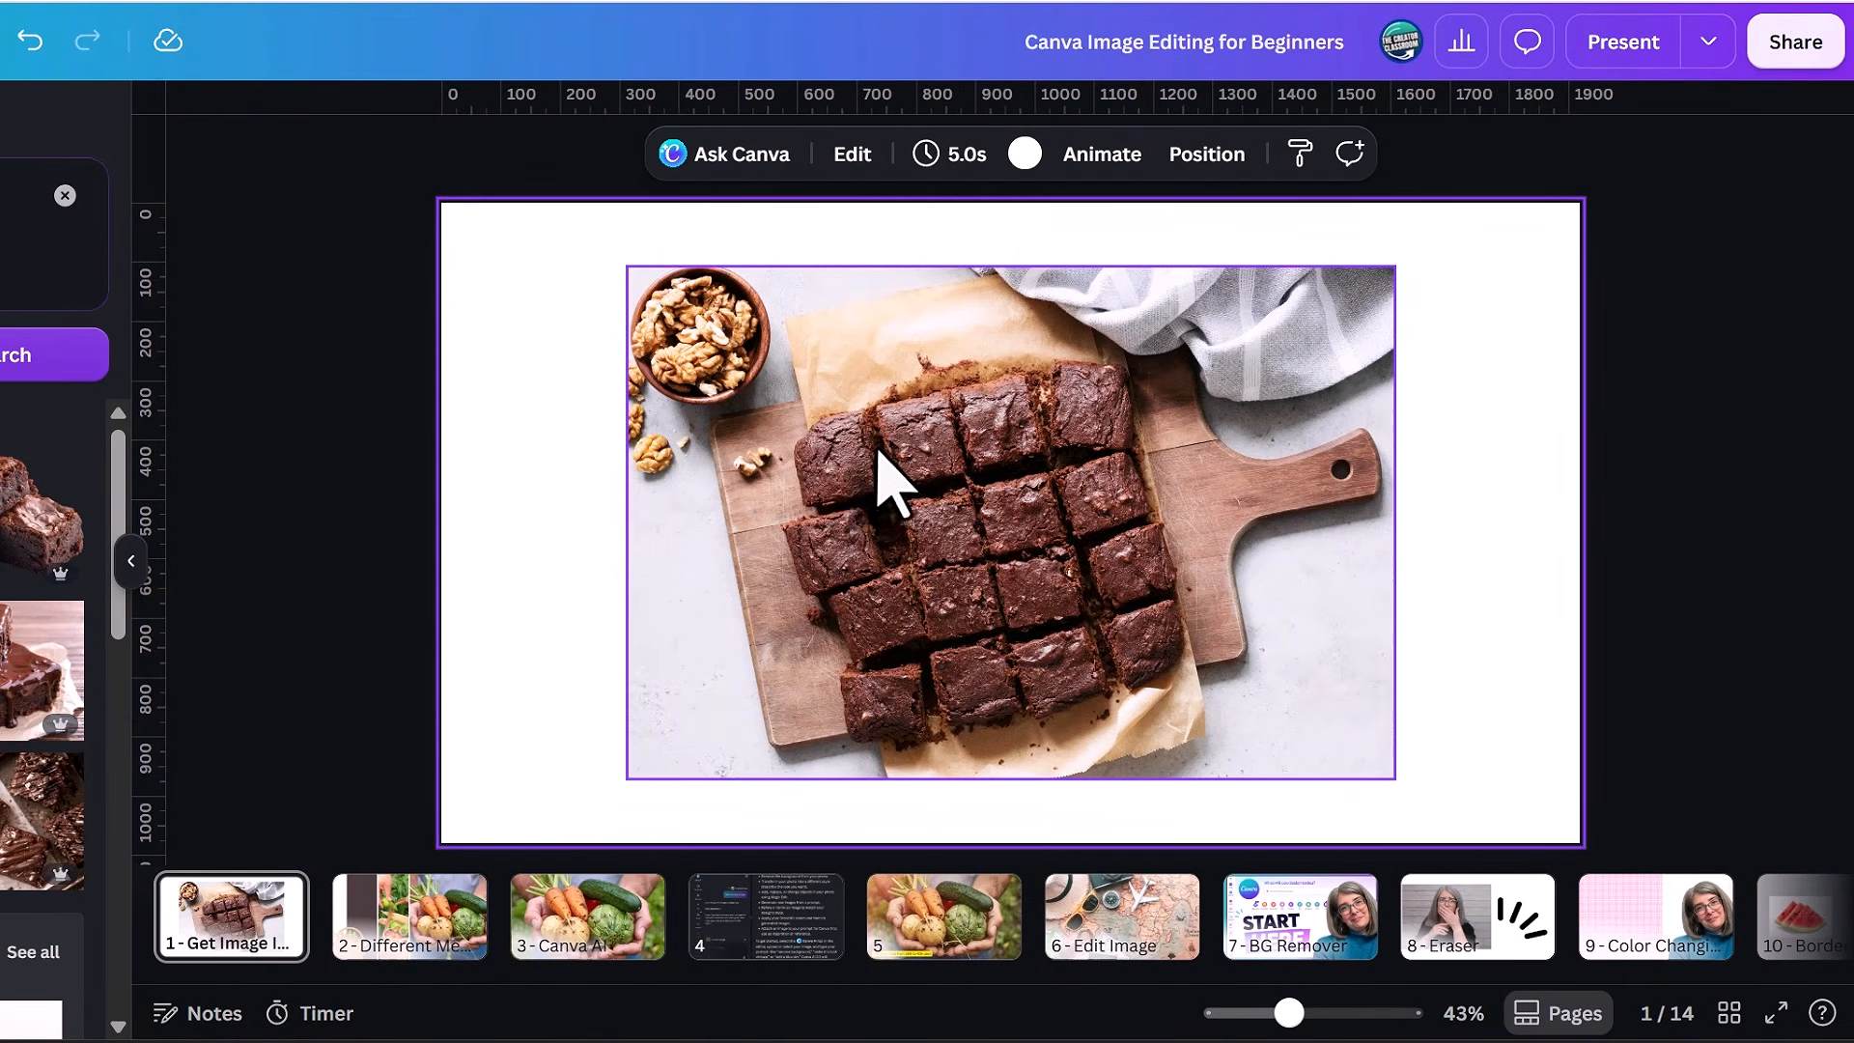
{"action": "left_click", "coordinate": [894, 484]}
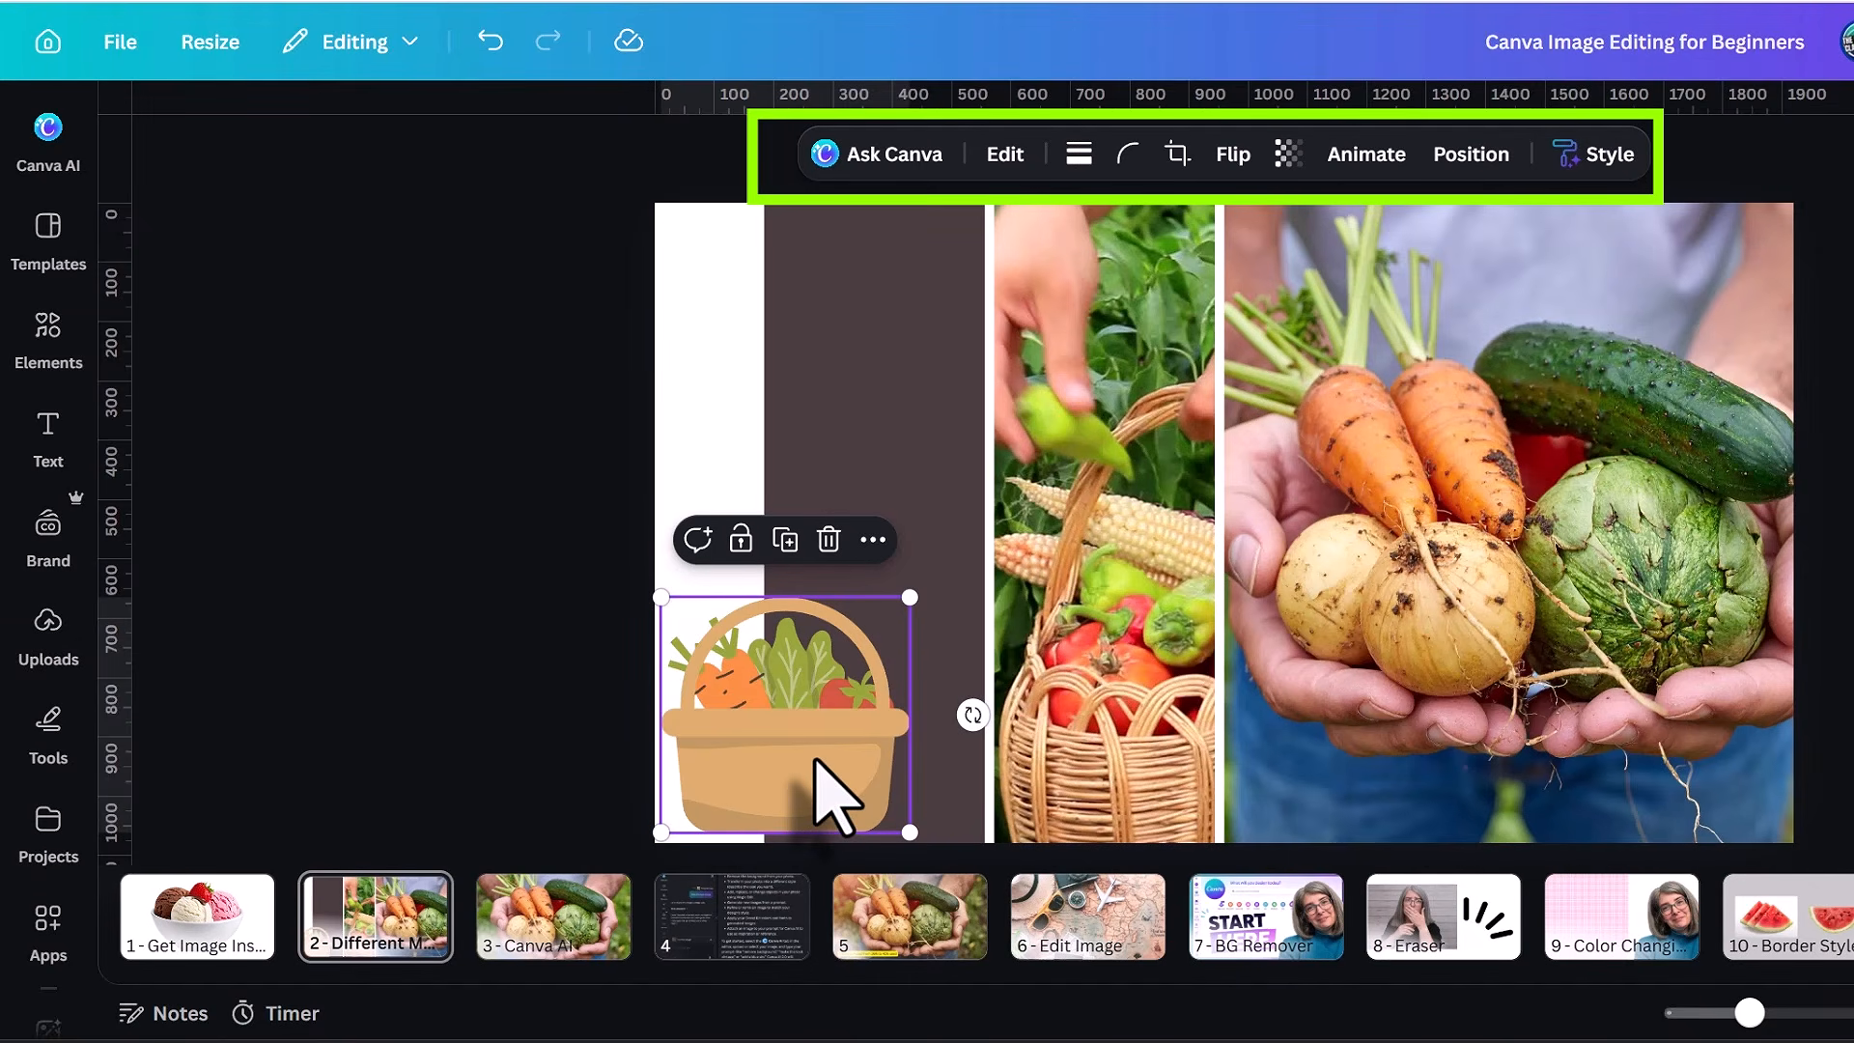
Compare the editing options offered for the dark rectangle, the harvest basket video and the vegetable photo on page 2.
{"action": "left_click", "coordinate": [854, 310]}
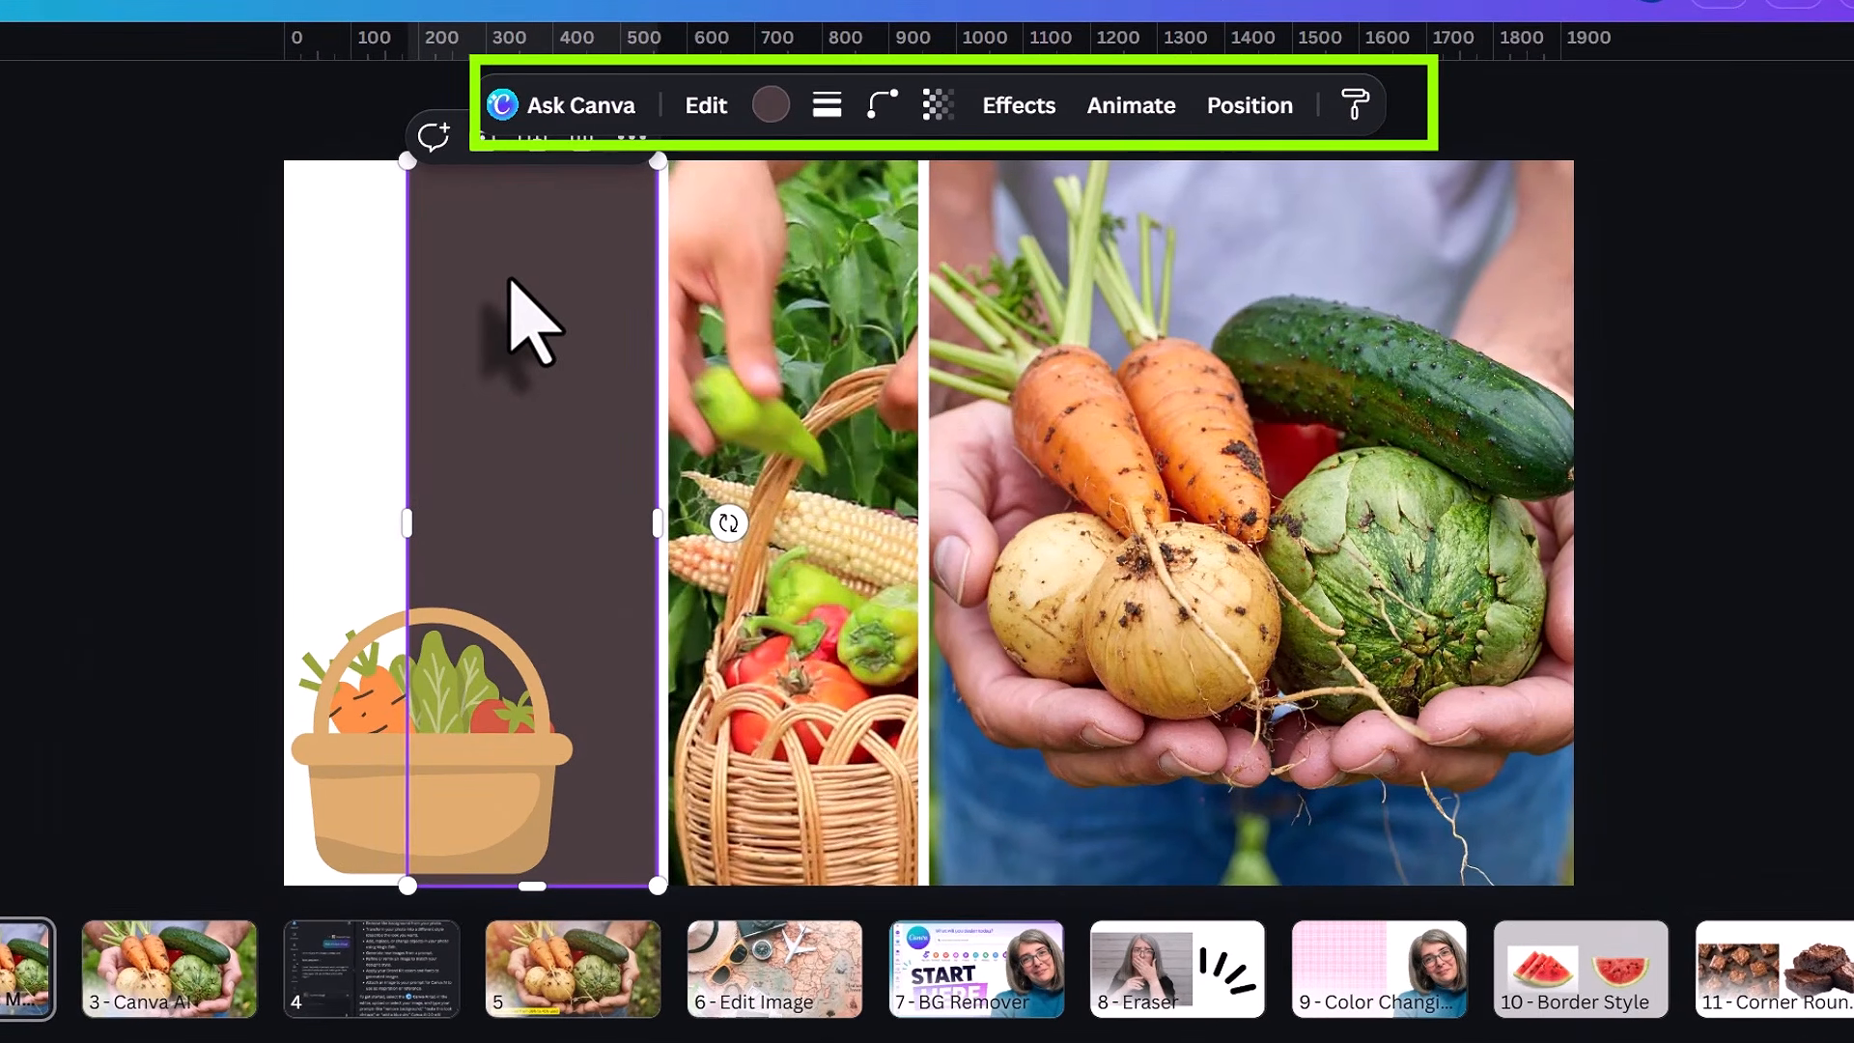
{"action": "left_click", "coordinate": [765, 257]}
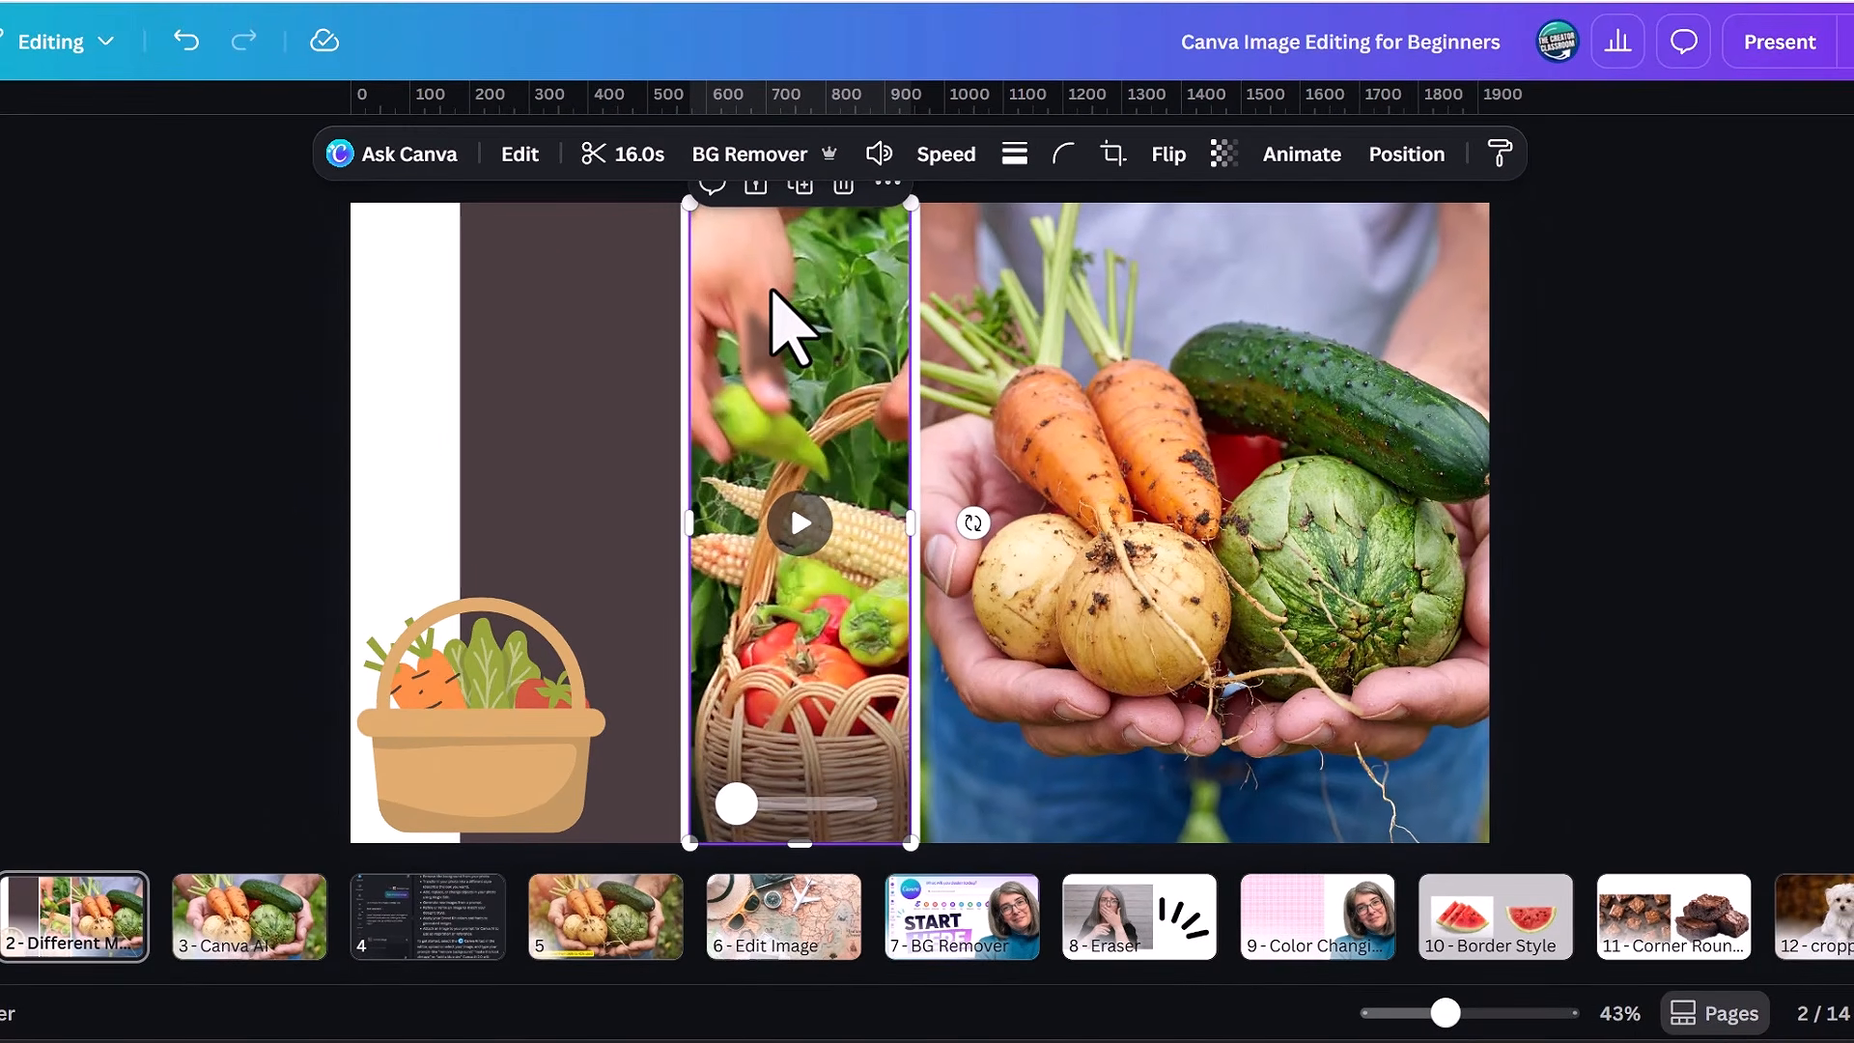
{"action": "left_click", "coordinate": [1147, 398]}
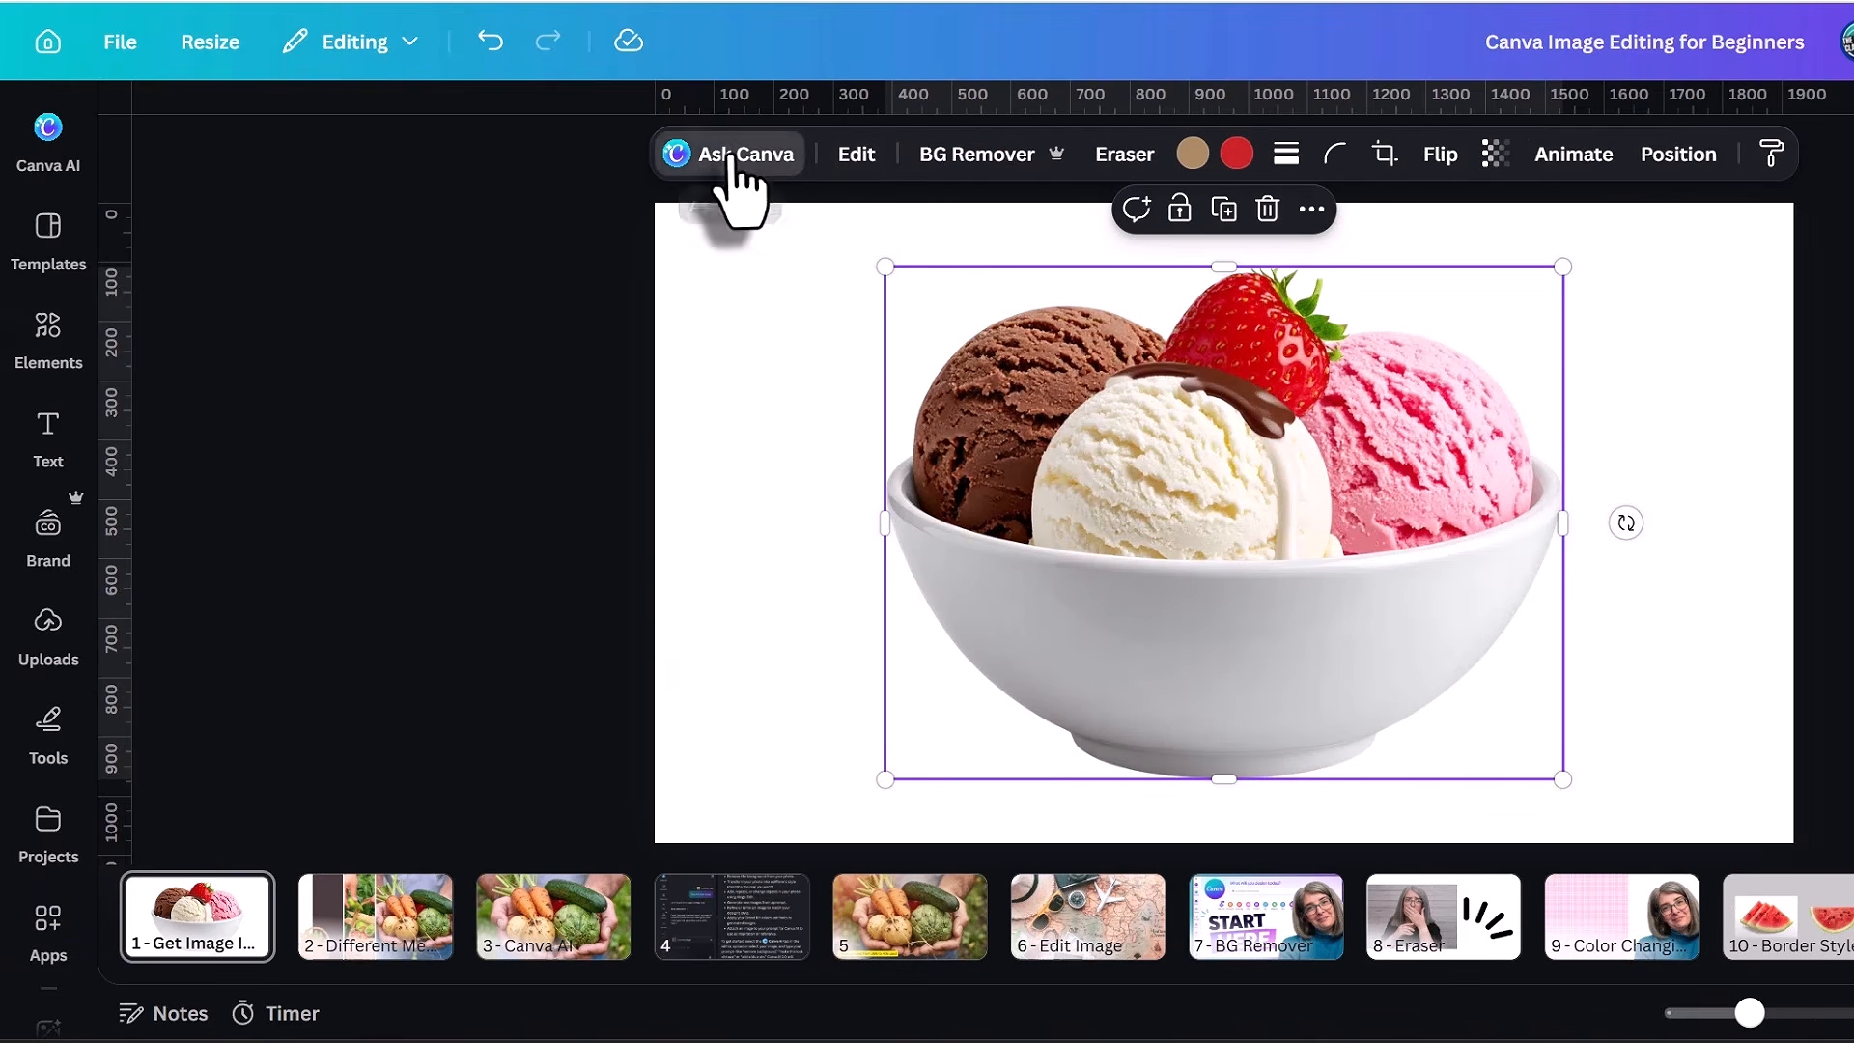
Examine the Ask Canva, Edit, Eraser and border style options for the ice cream image on page 1.
{"action": "left_click", "coordinate": [734, 156]}
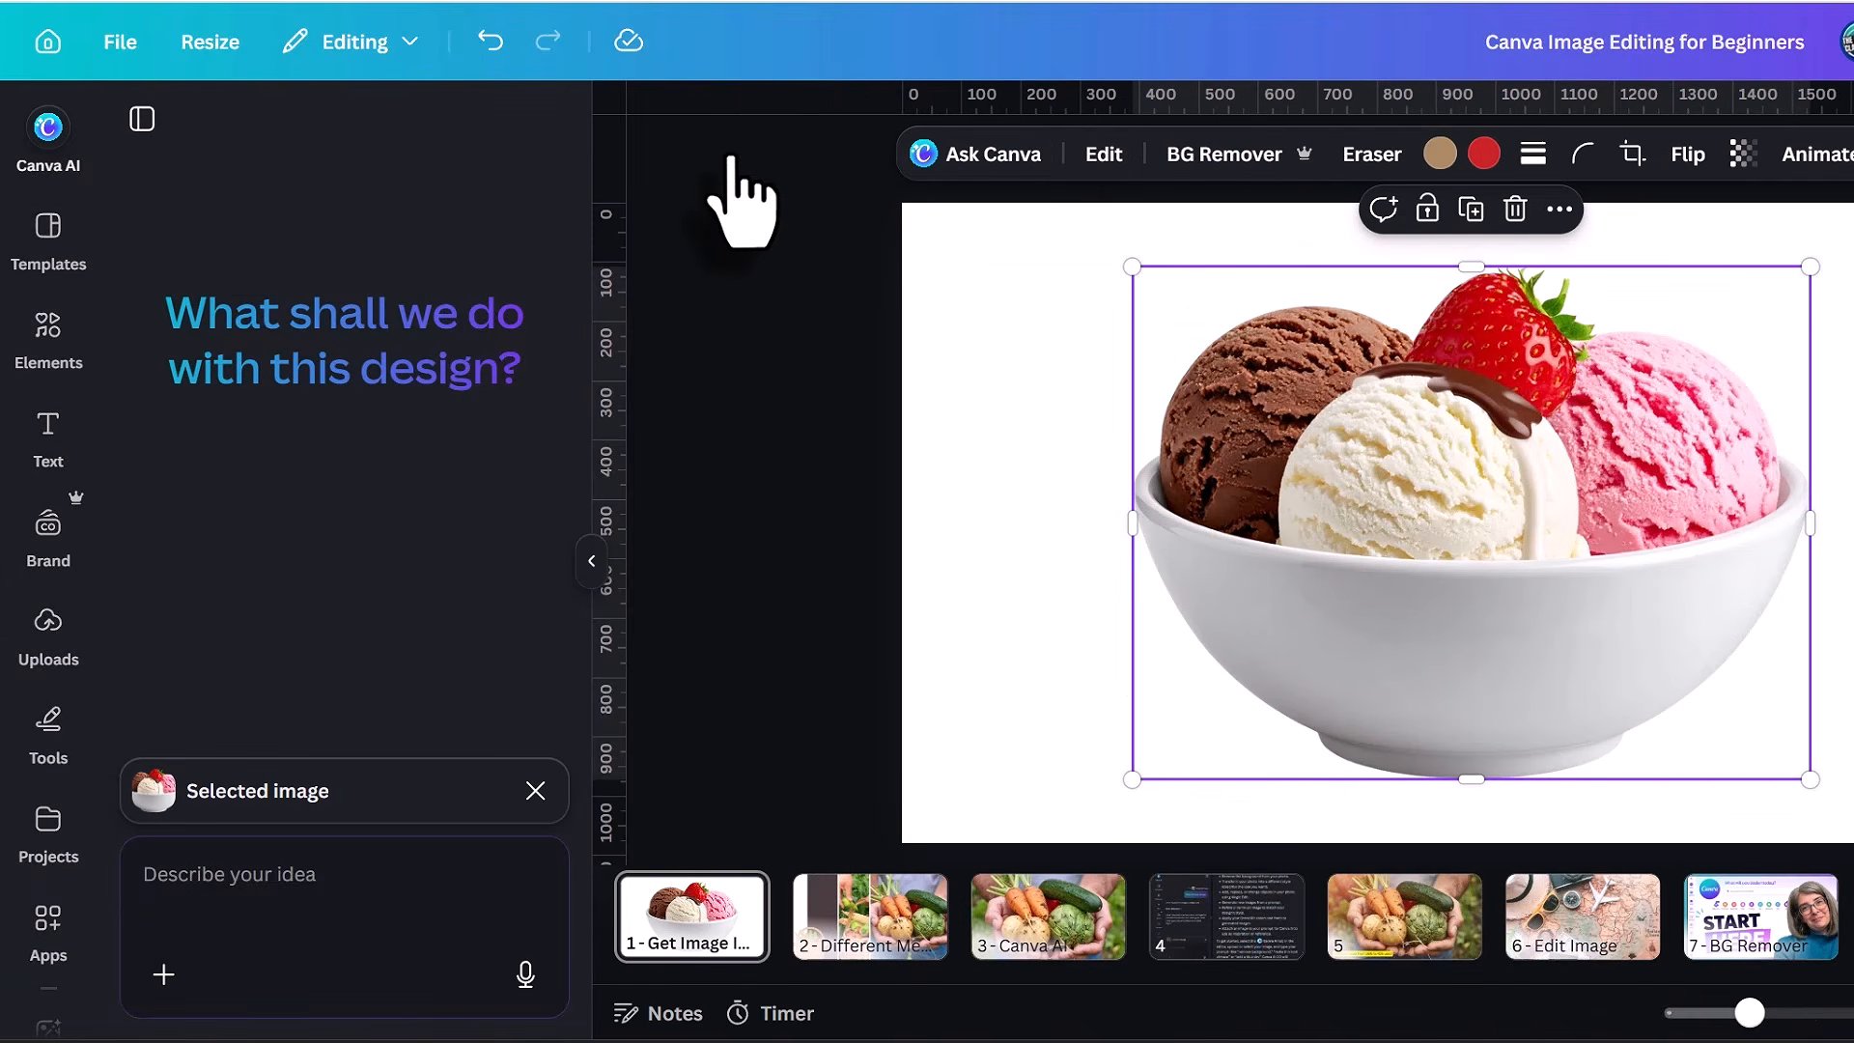
{"action": "left_click", "coordinate": [1106, 157]}
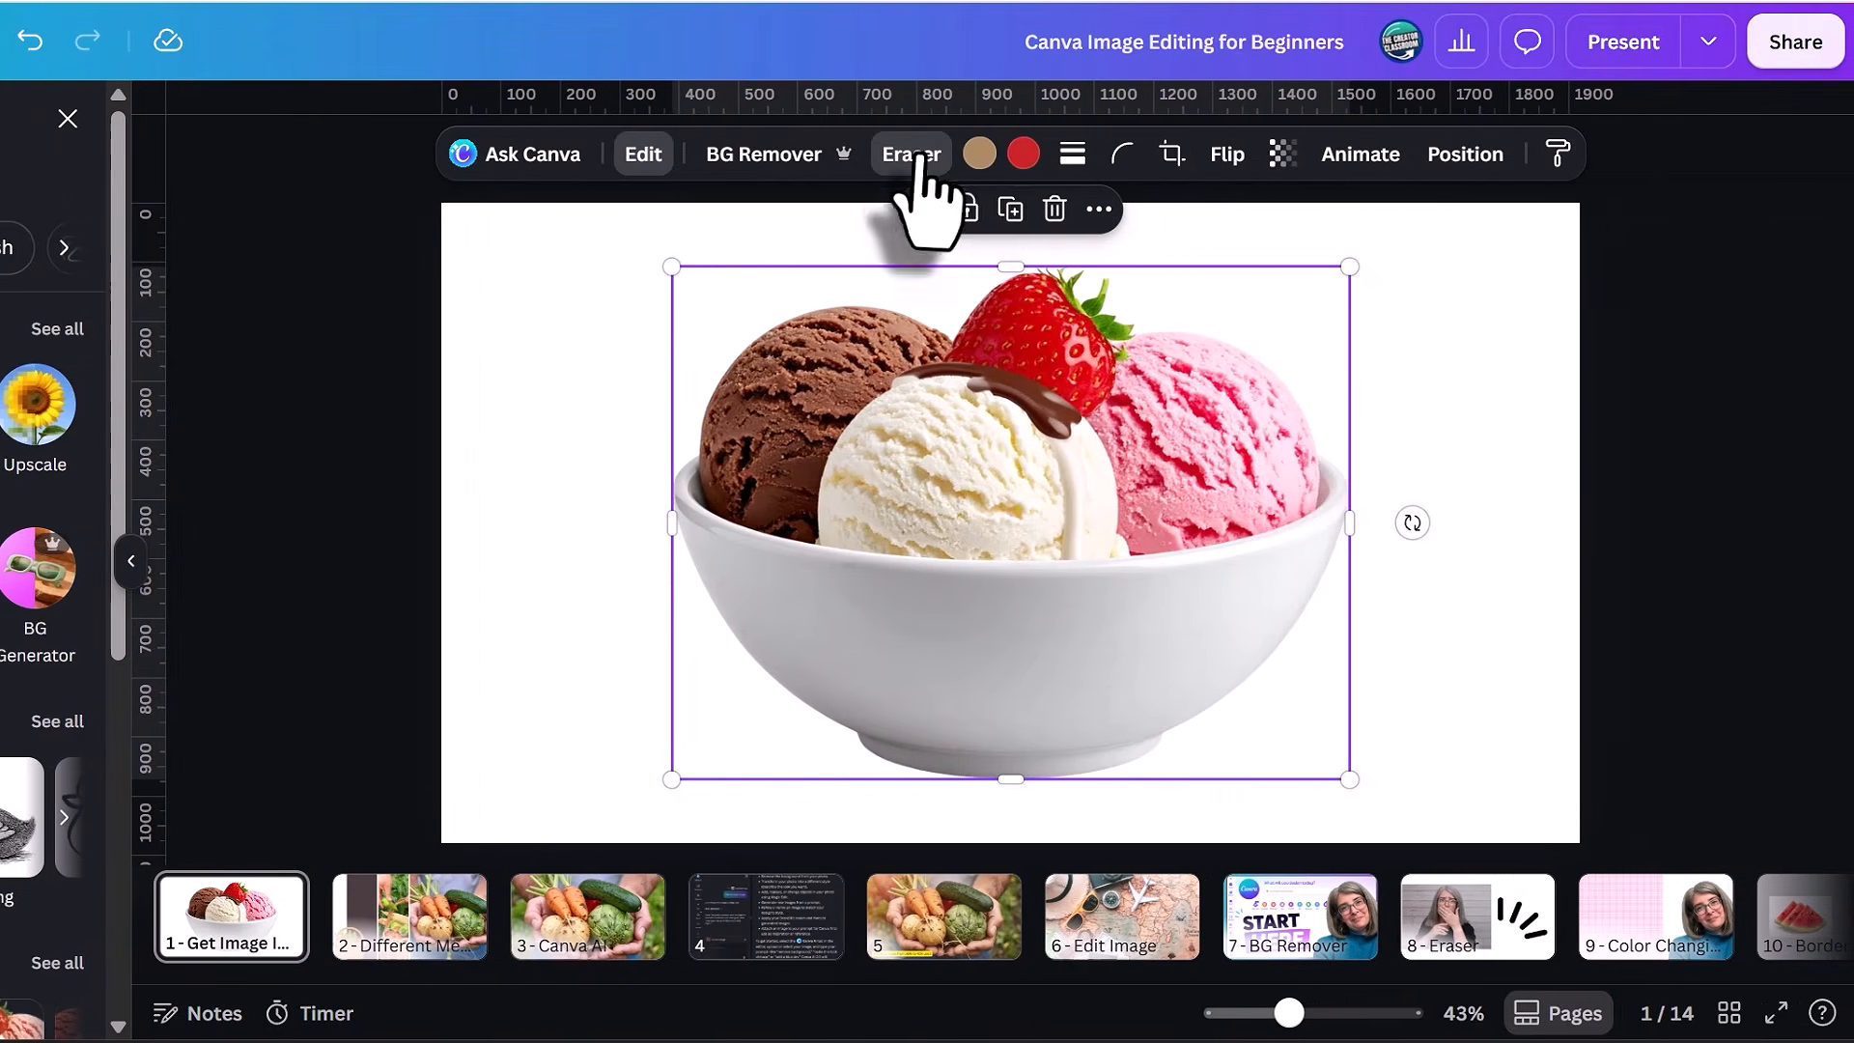
{"action": "left_click", "coordinate": [1400, 156]}
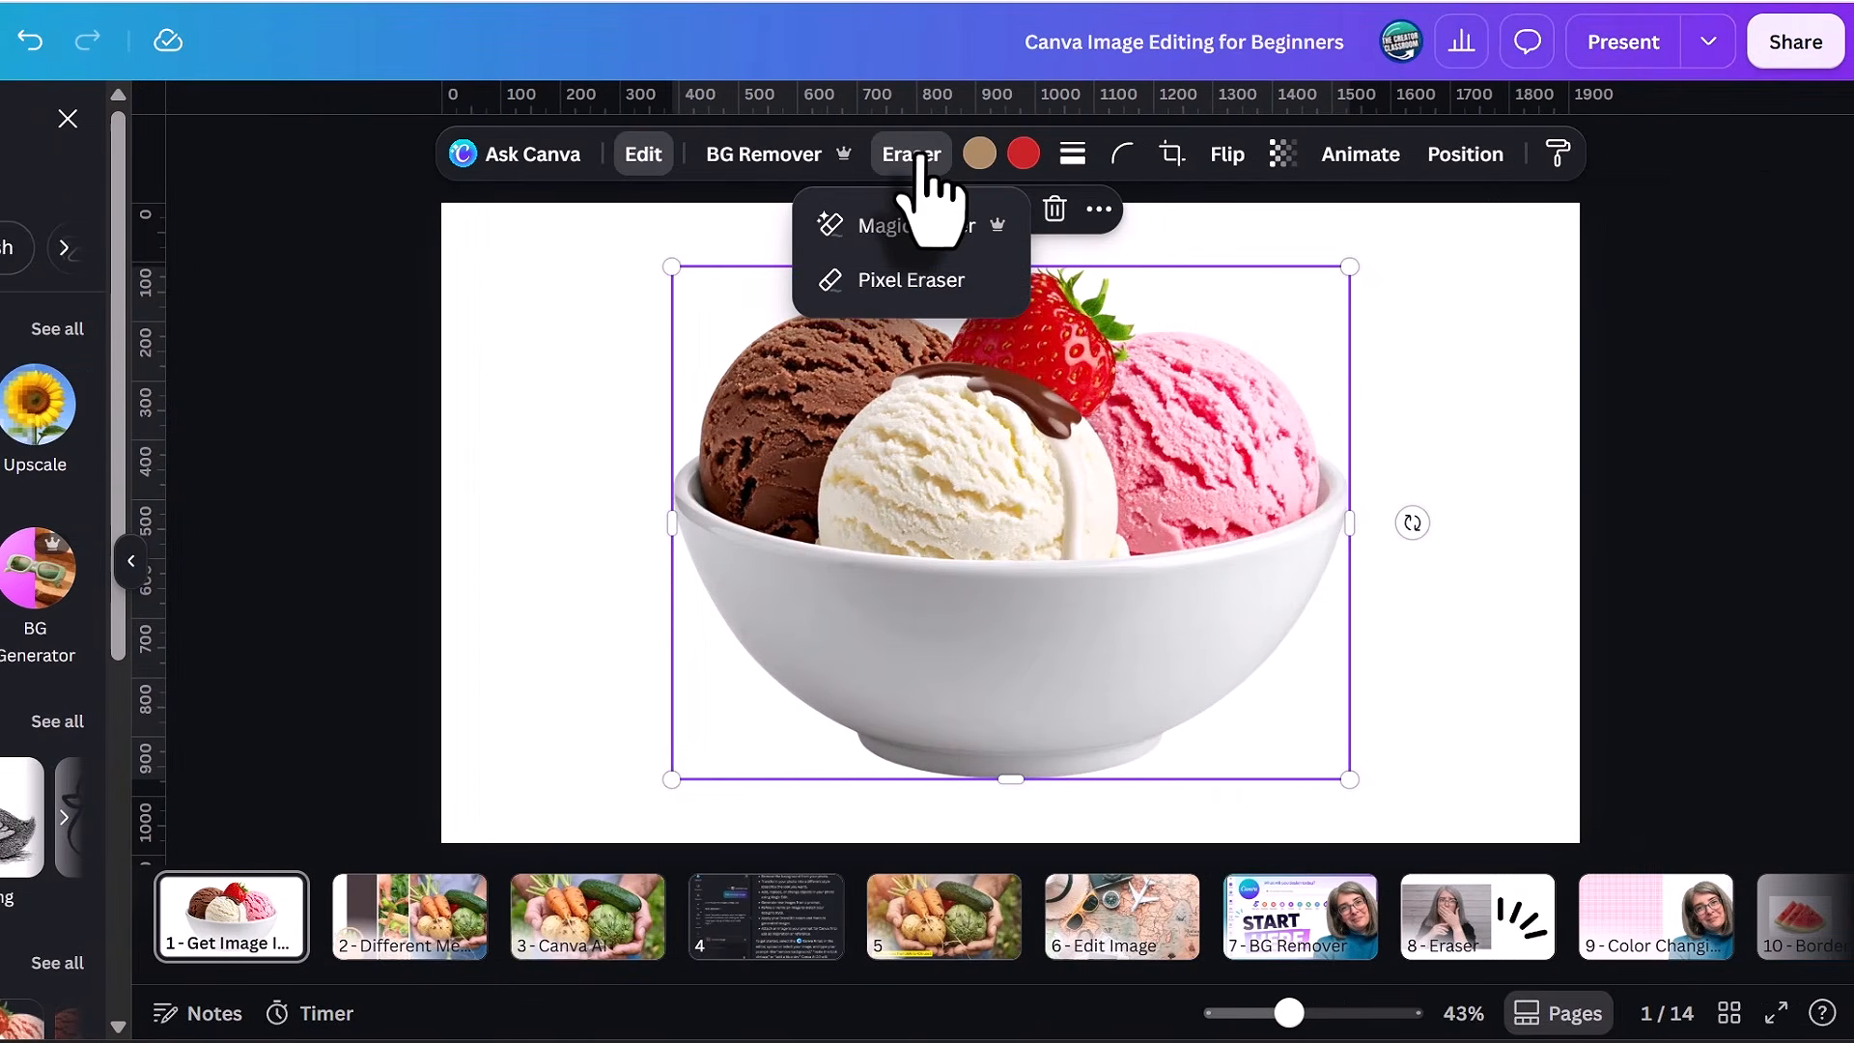
{"action": "left_click", "coordinate": [1072, 153]}
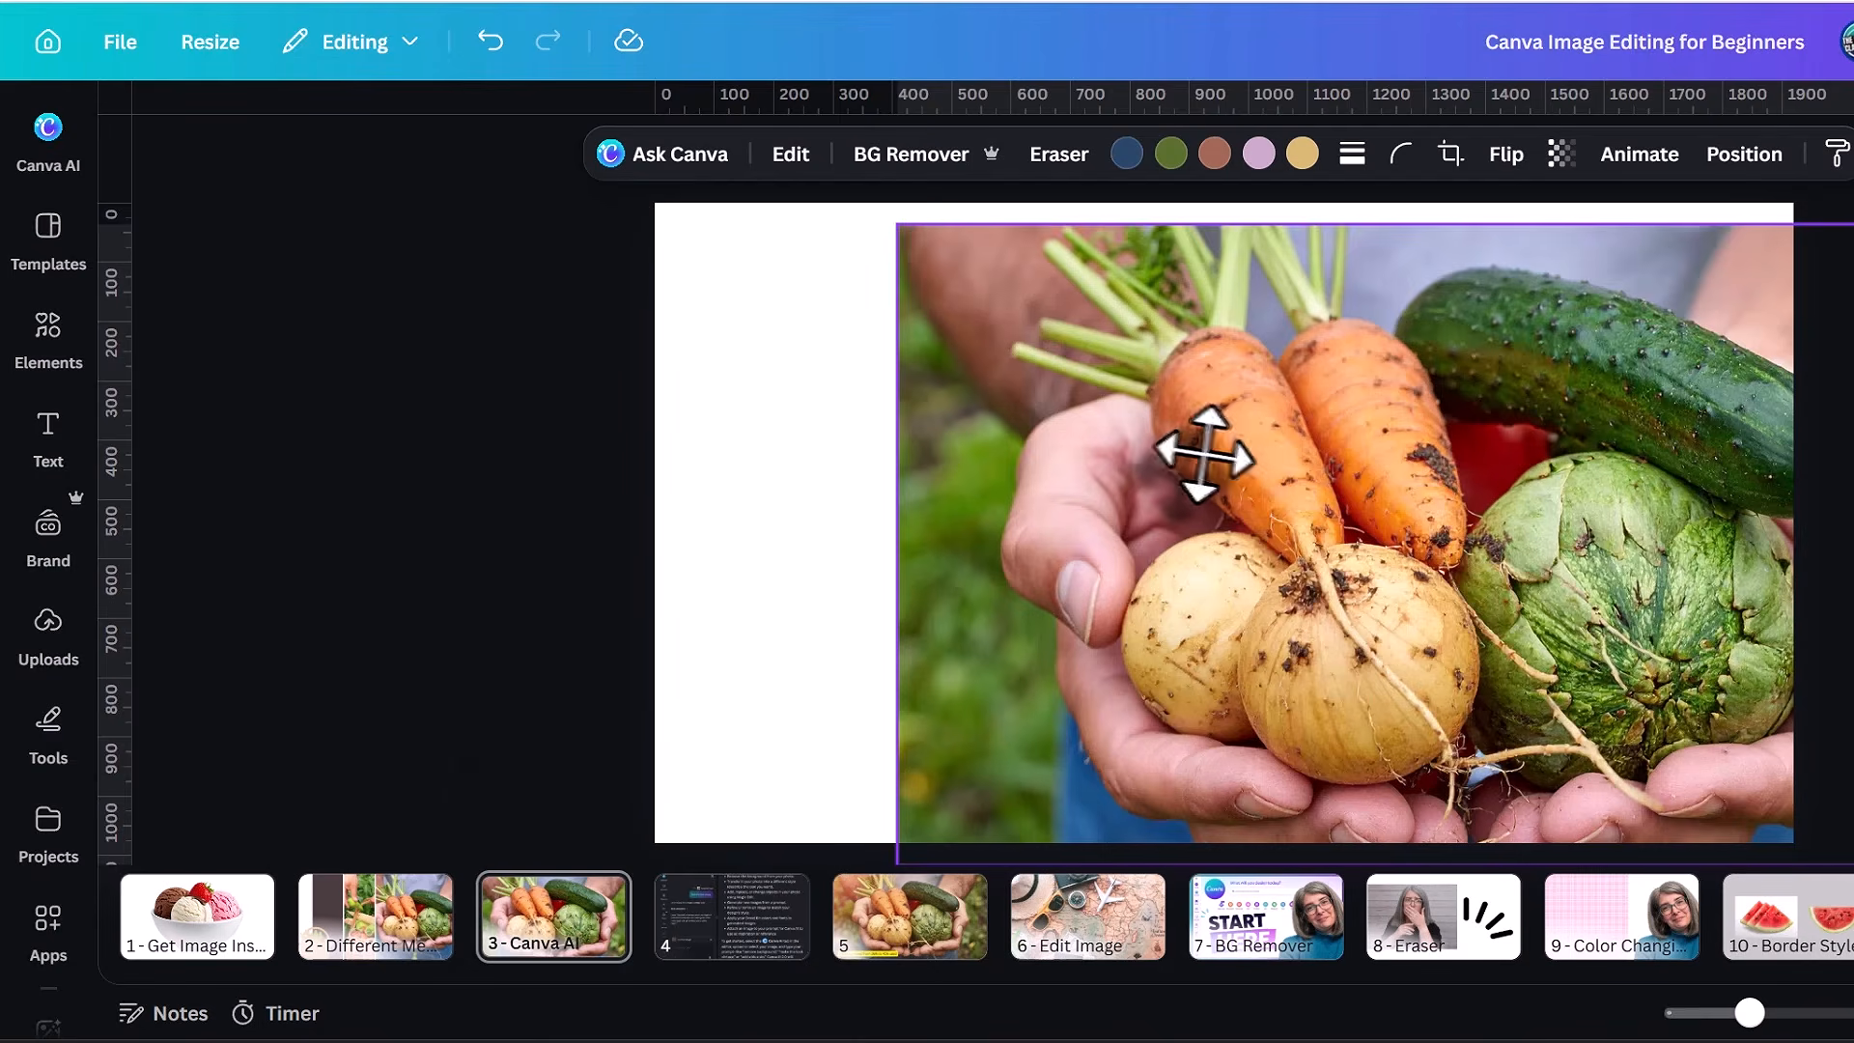
Ask Canva AI to restyle the vegetable photo on page 3 with the prompt "Make this photo look vintage".
{"action": "left_click", "coordinate": [686, 173]}
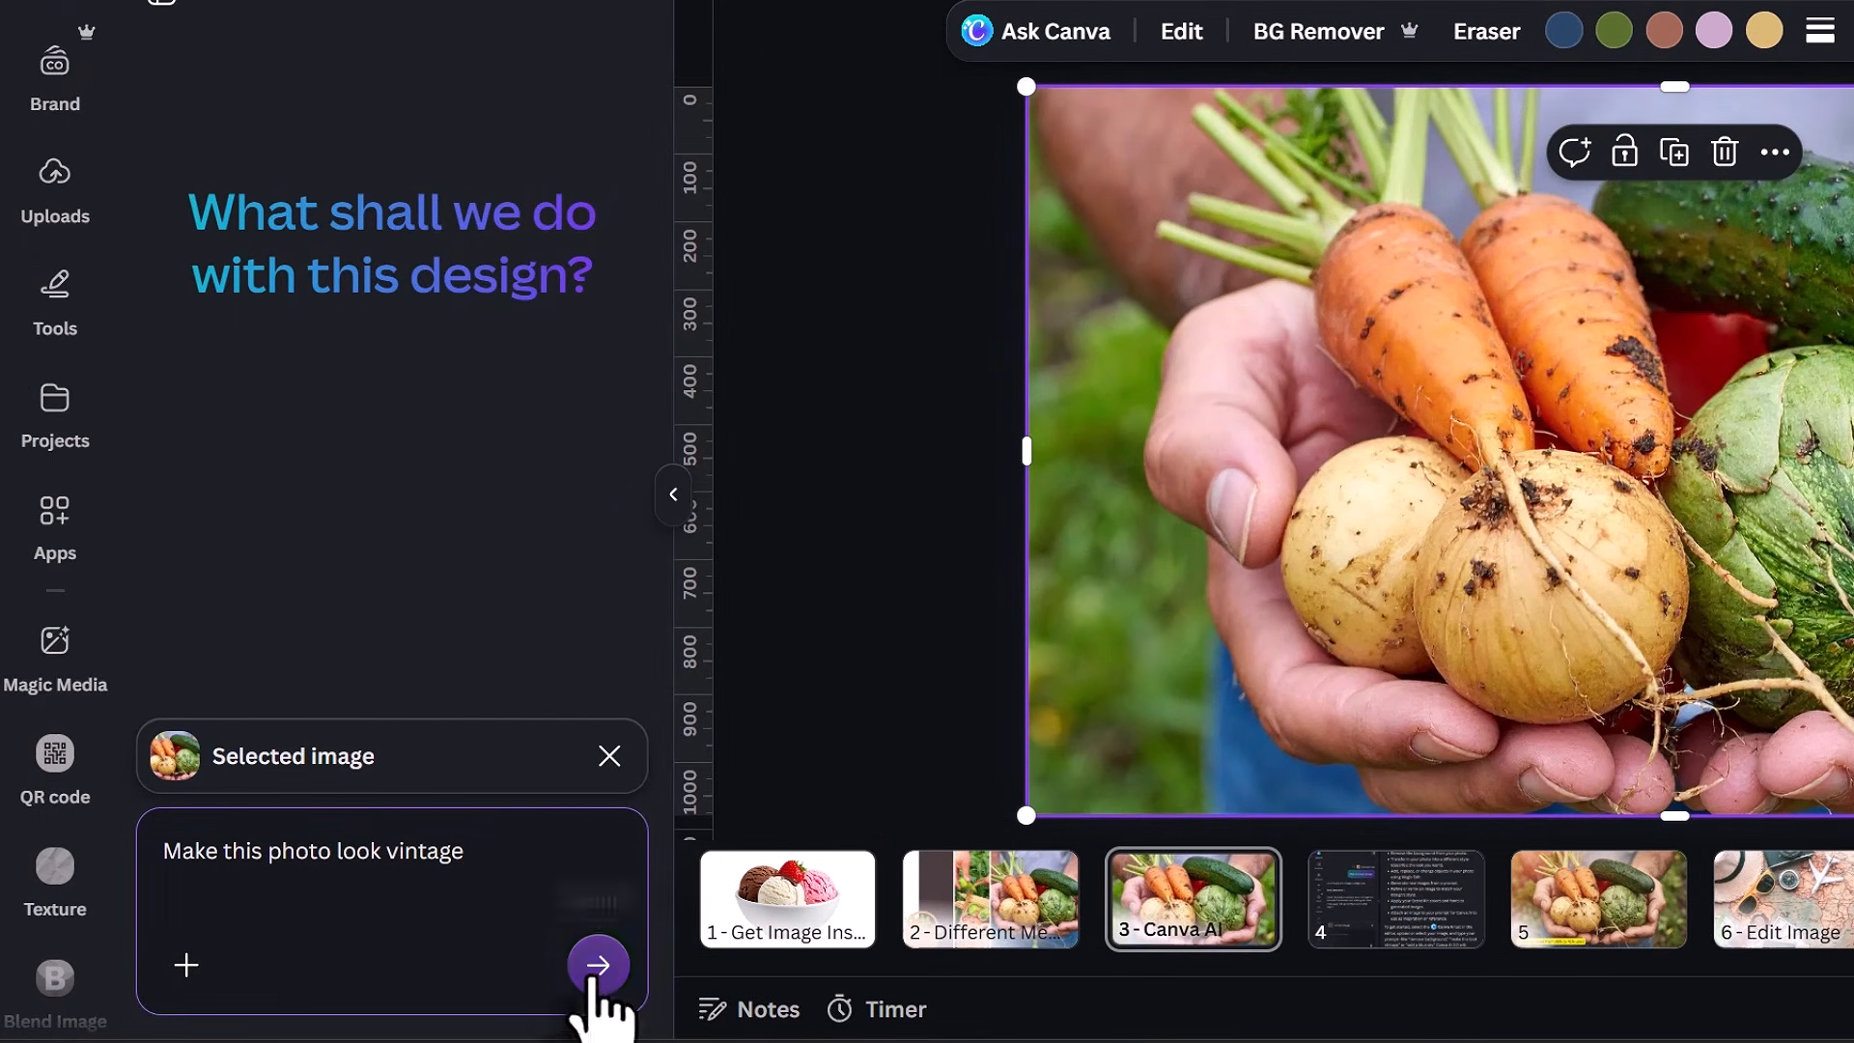
{"action": "left_click", "coordinate": [592, 975]}
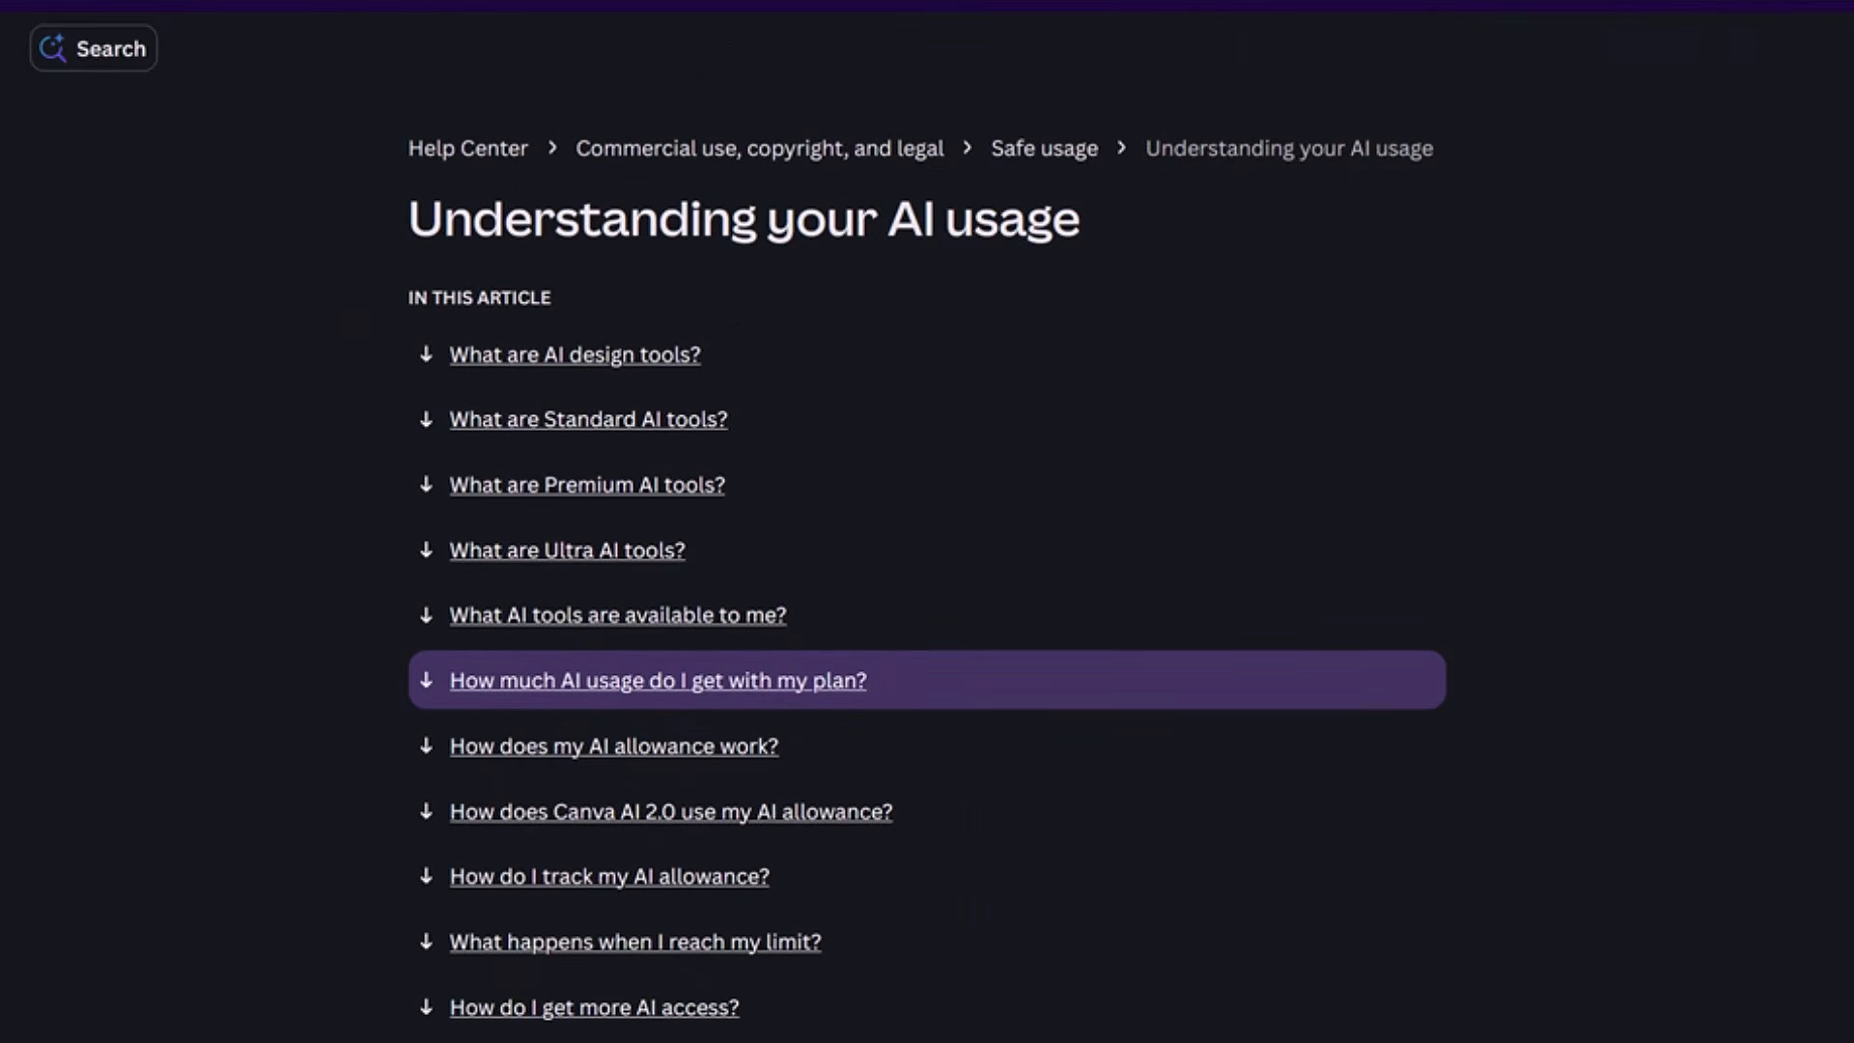
Read the "Understanding your AI usage" help article for the AI usage included with each plan.
{"action": "scroll", "coordinate": [927, 579], "scroll_direction": "down", "scroll_amount": 8}
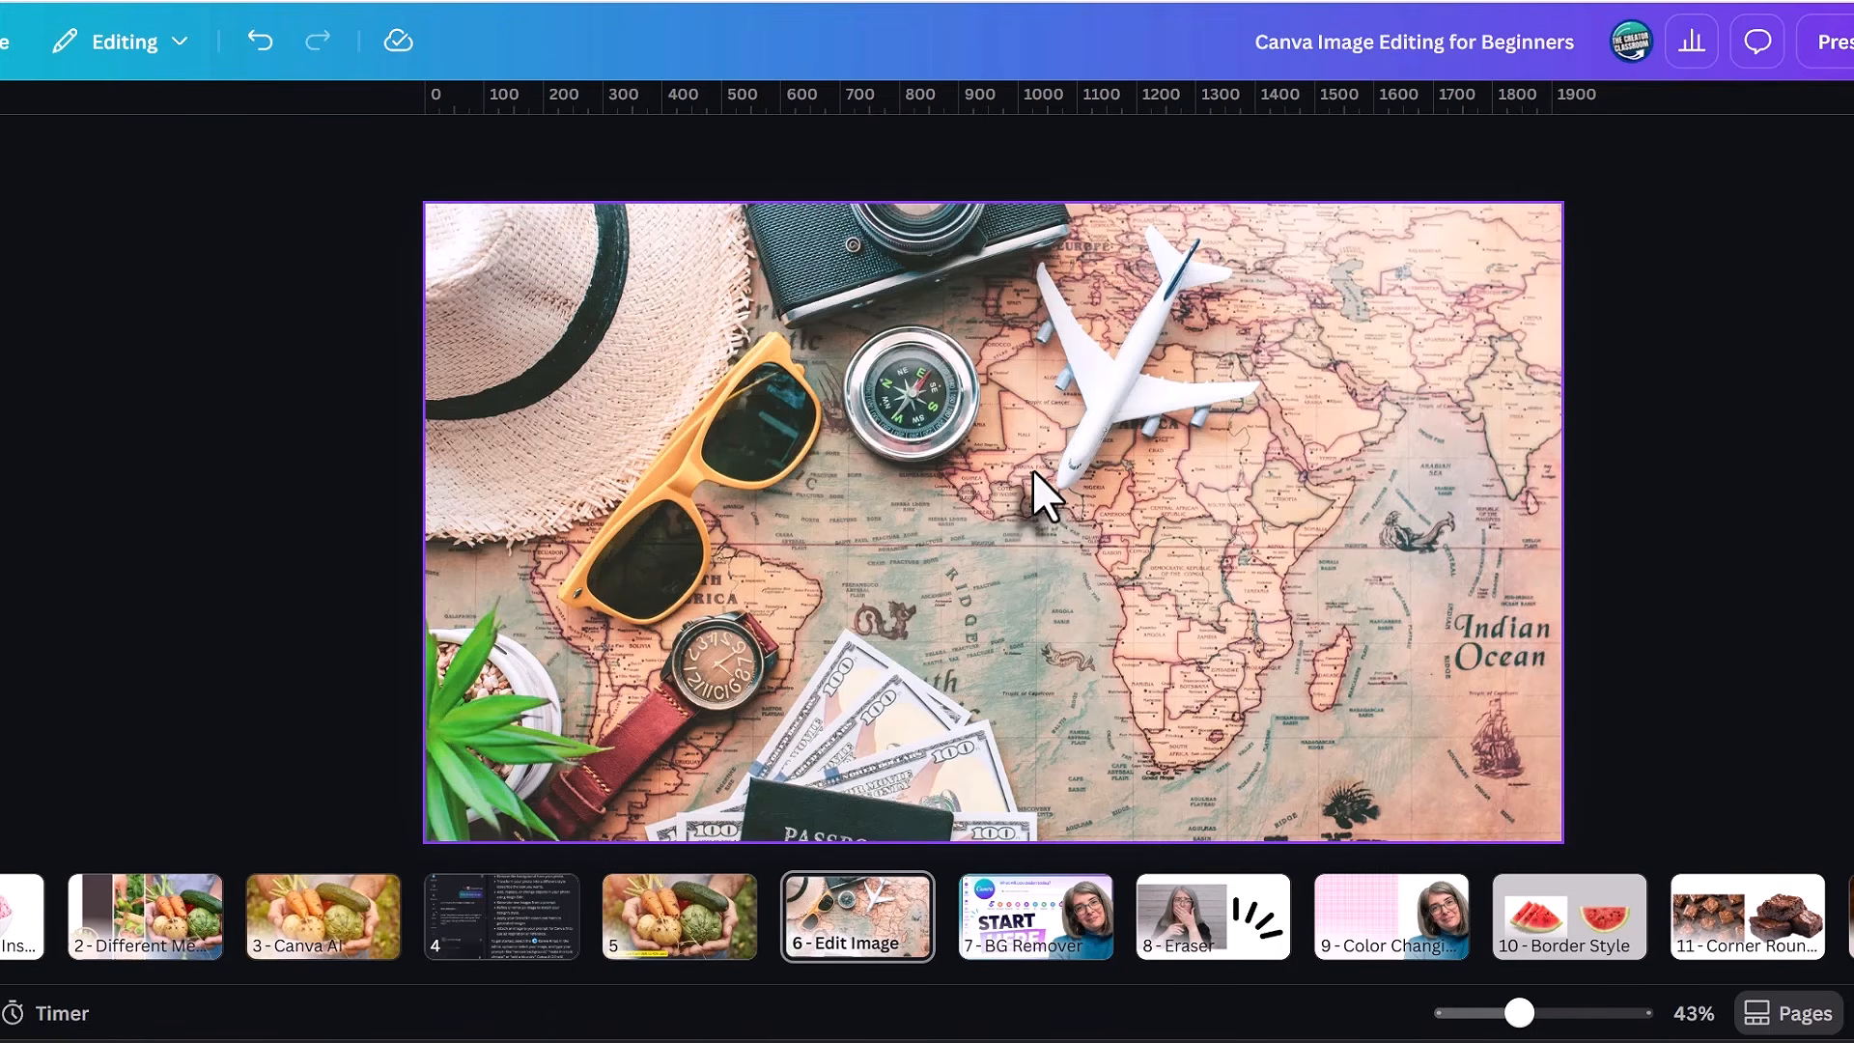
Open the image editing options for the travel map photo on page 6 and examine the tools.
{"action": "left_click", "coordinate": [1033, 471]}
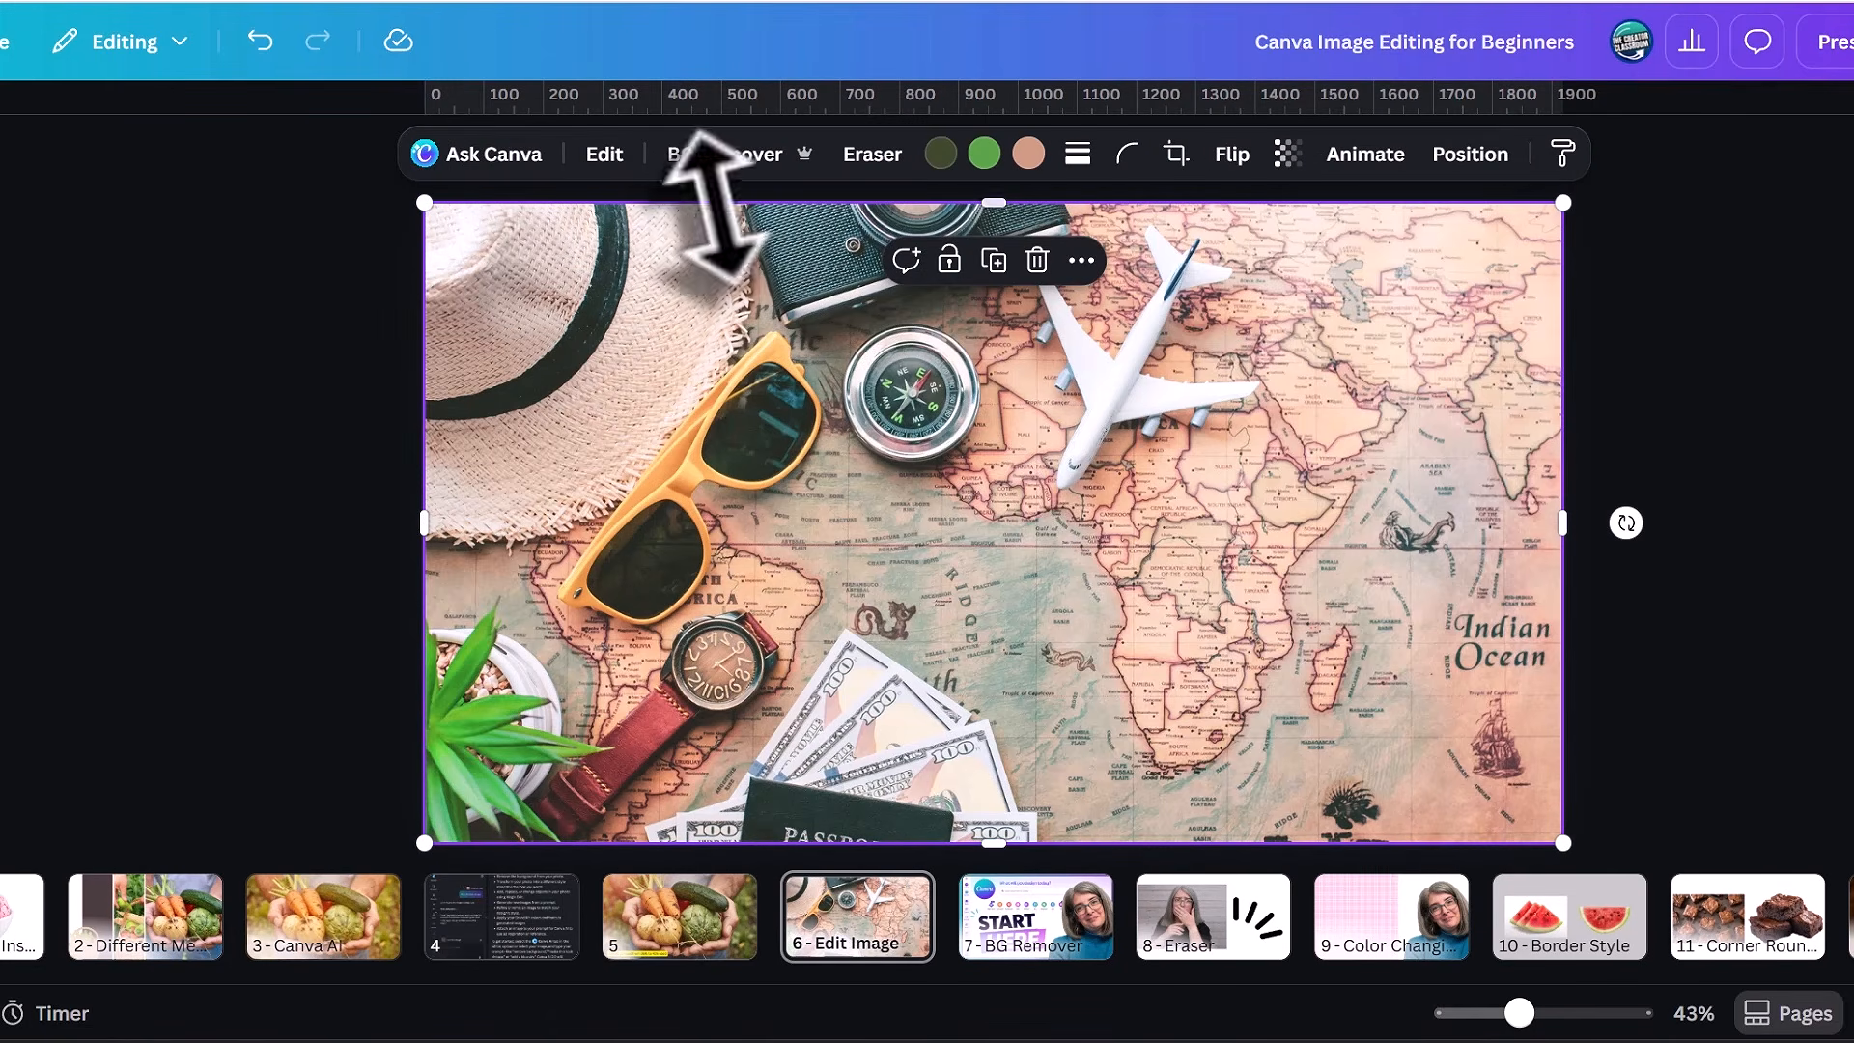
{"action": "left_click", "coordinate": [604, 166]}
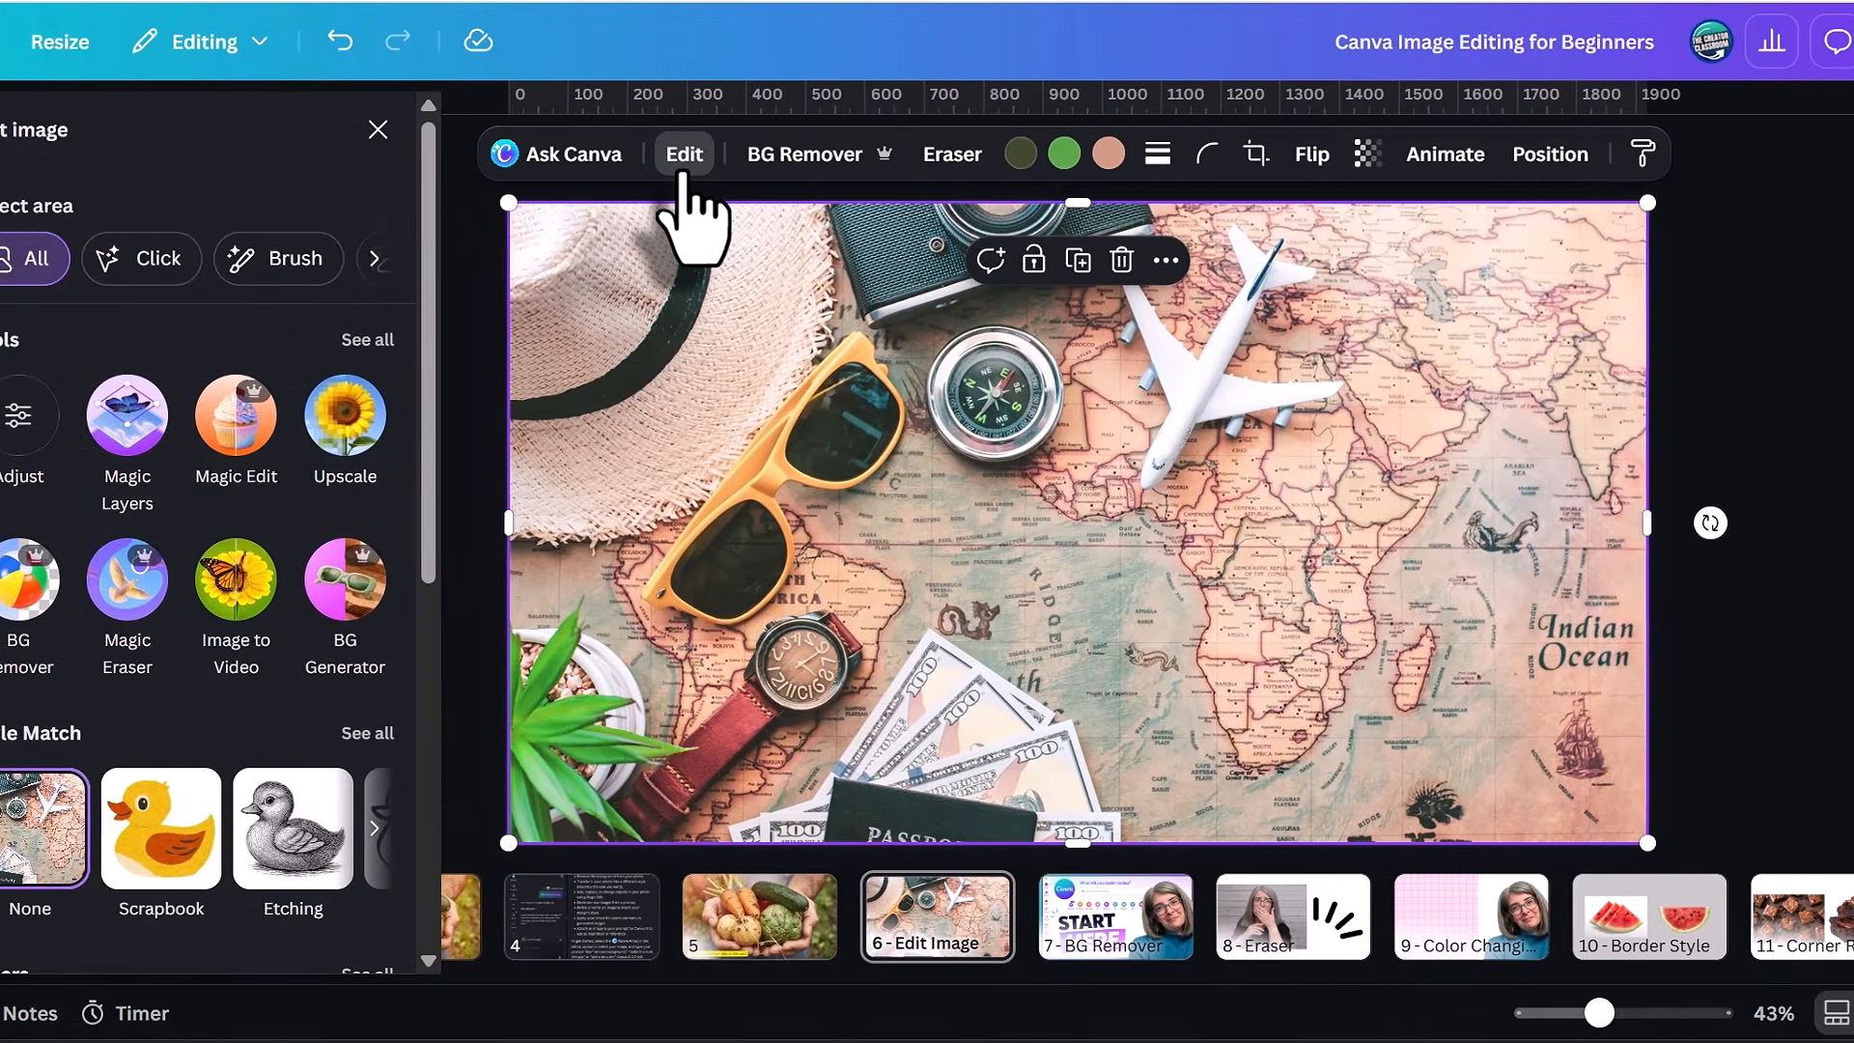
{"action": "left_click_drag", "start_coordinate": [577, 224], "coordinate": [553, 517]}
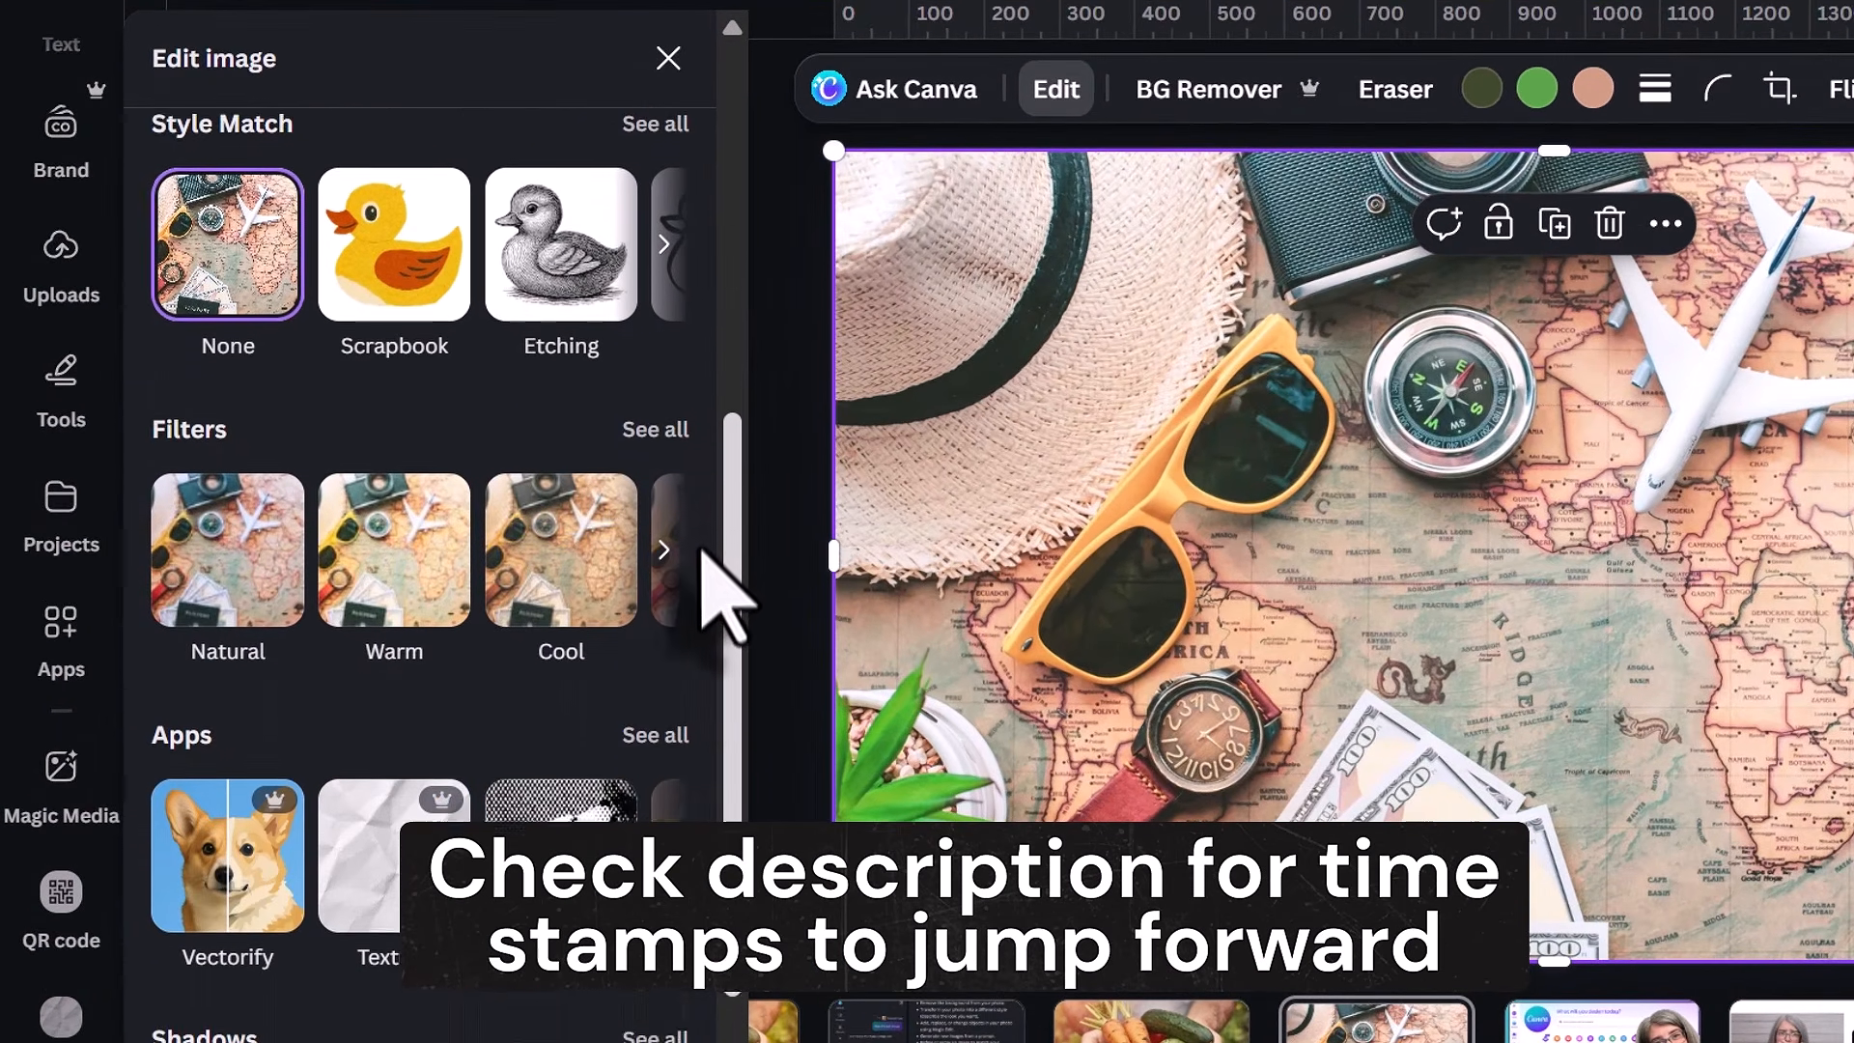
{"action": "left_click_drag", "start_coordinate": [699, 549], "coordinate": [711, 656]}
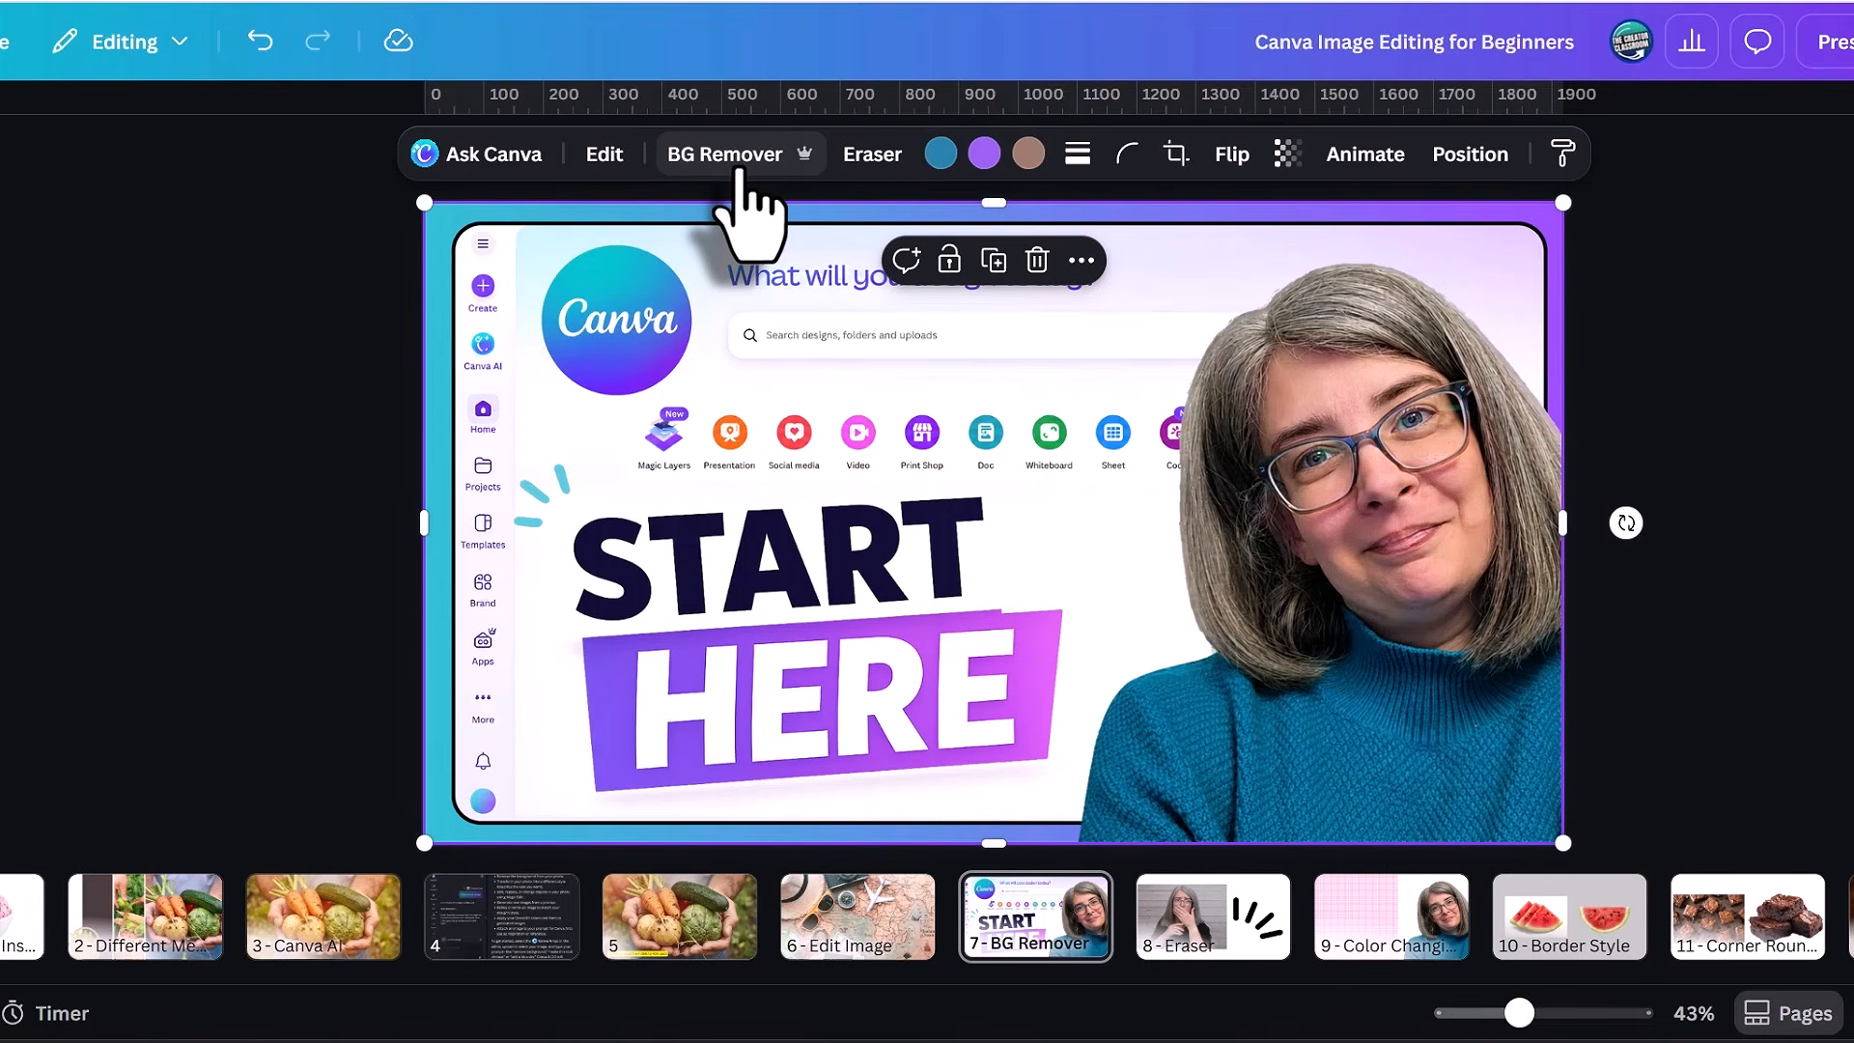
Remove the background from the "START HERE" image on page 7.
{"action": "left_click", "coordinate": [739, 172]}
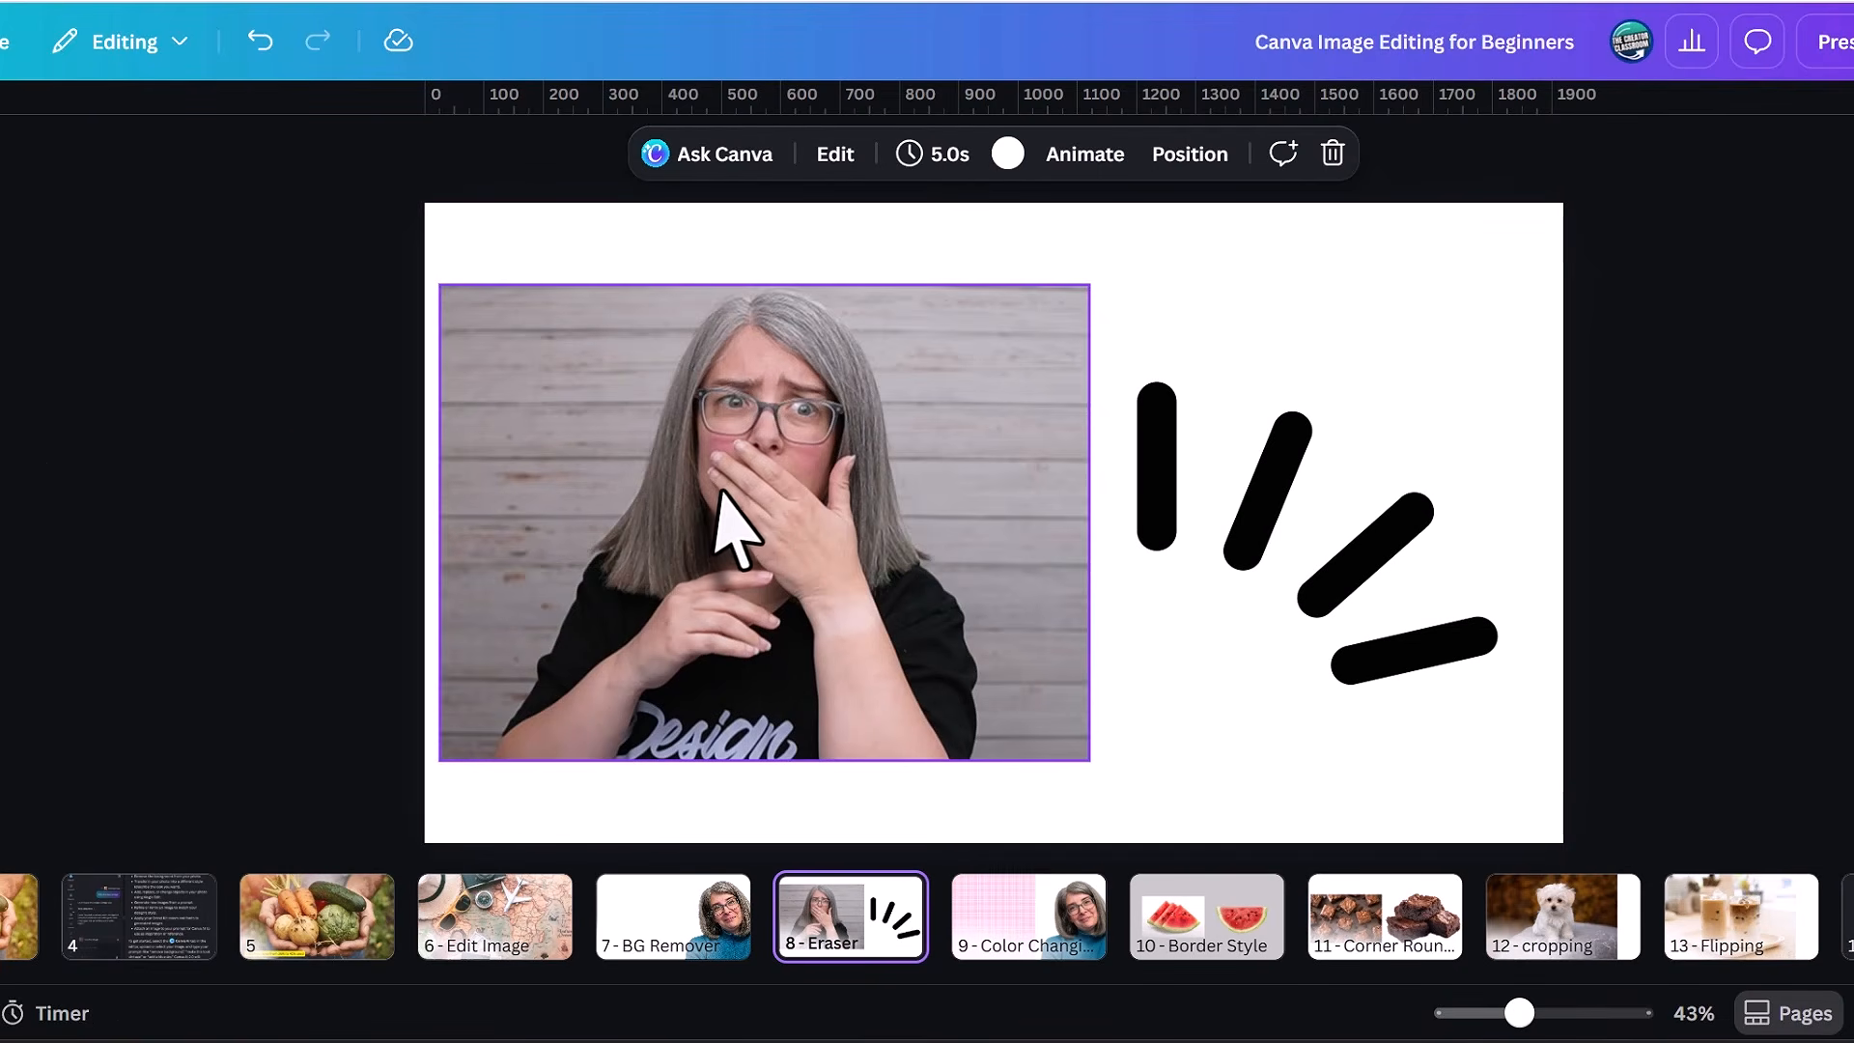
Erase the white "Design" lettering from the black shirt in the page 8 photo with the Magic Eraser brush.
{"action": "left_click", "coordinate": [953, 518]}
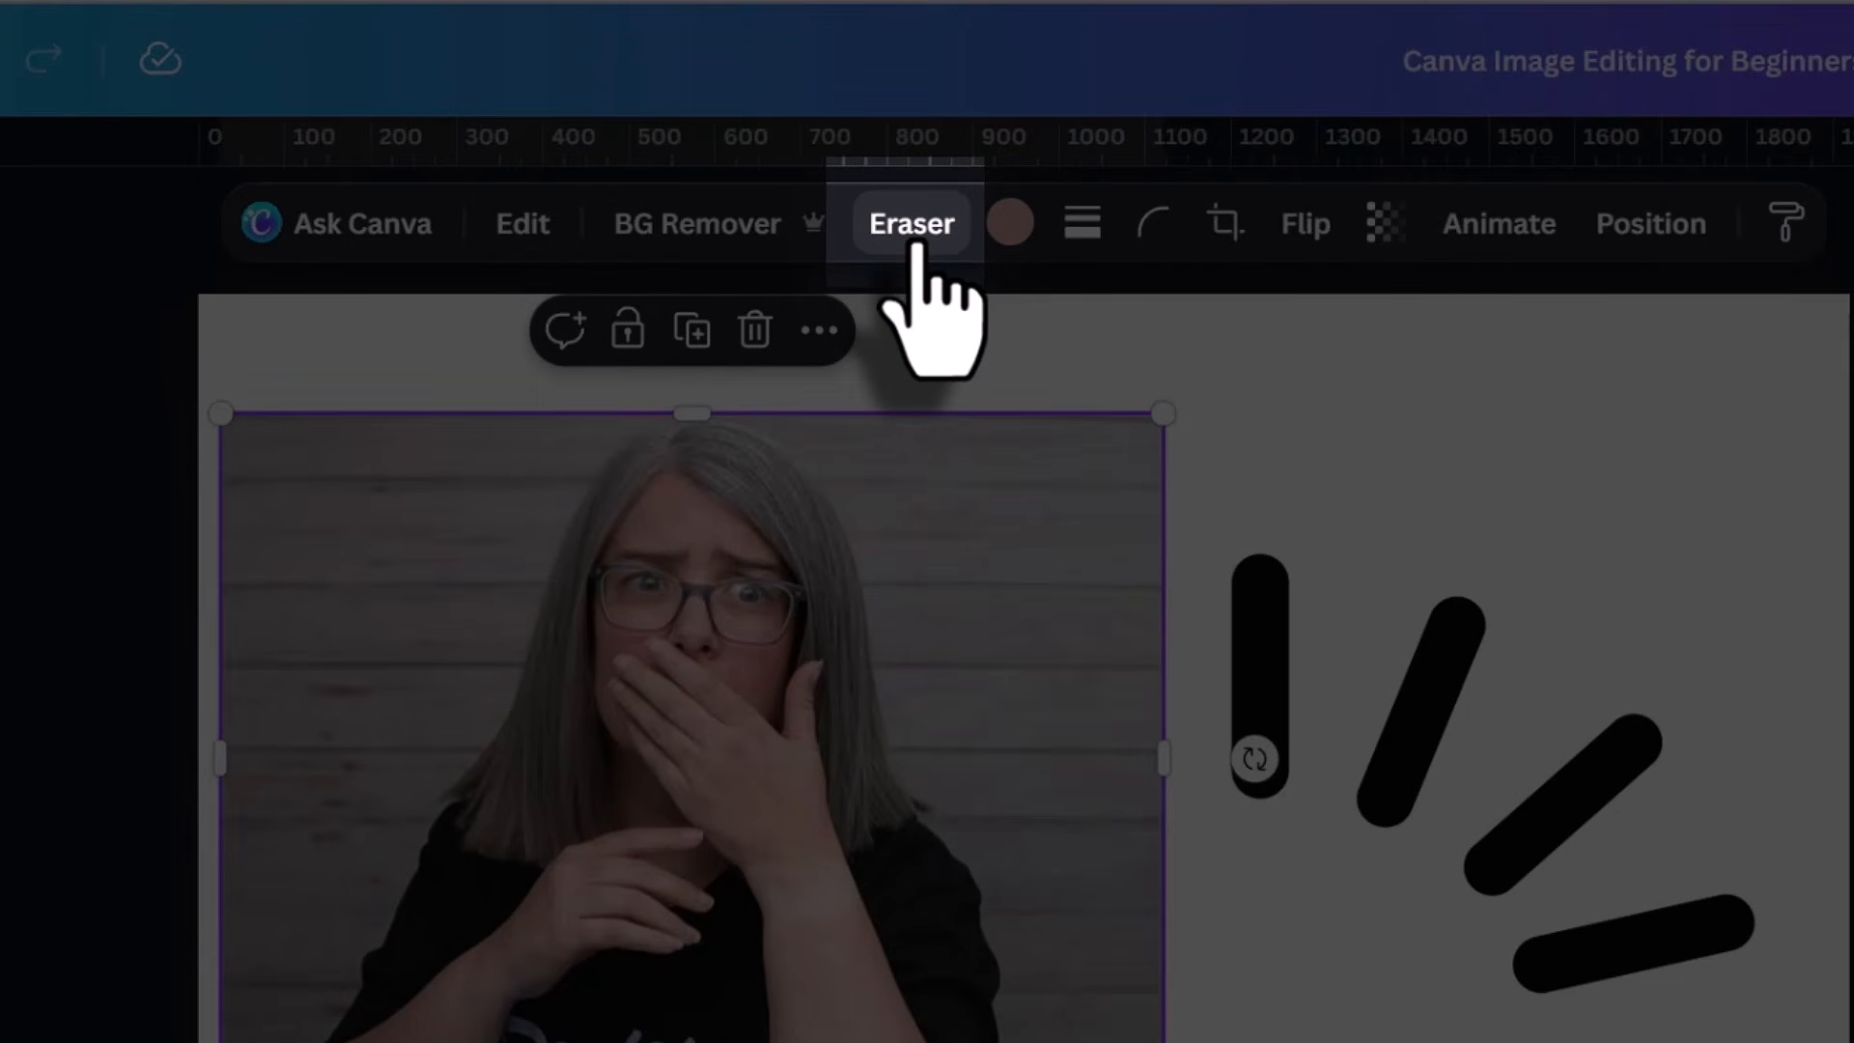
{"action": "left_click", "coordinate": [914, 241]}
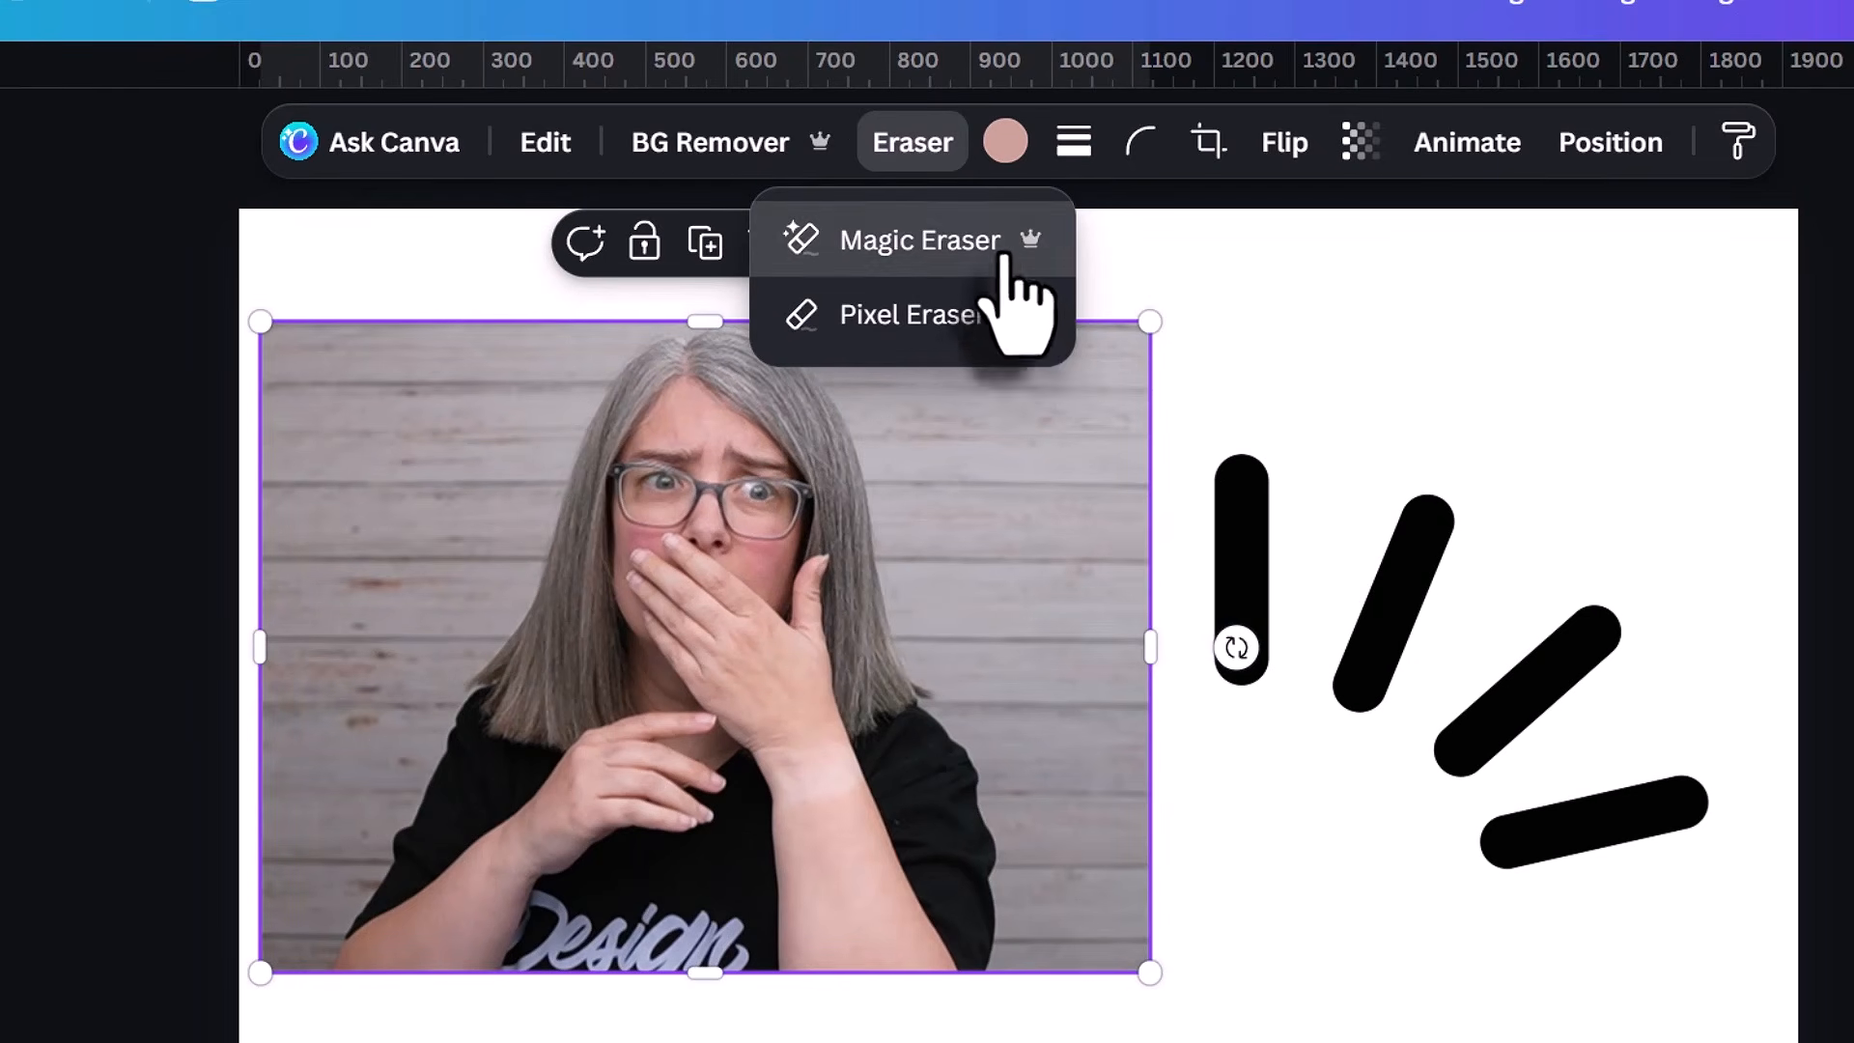
{"action": "left_click", "coordinate": [1010, 265]}
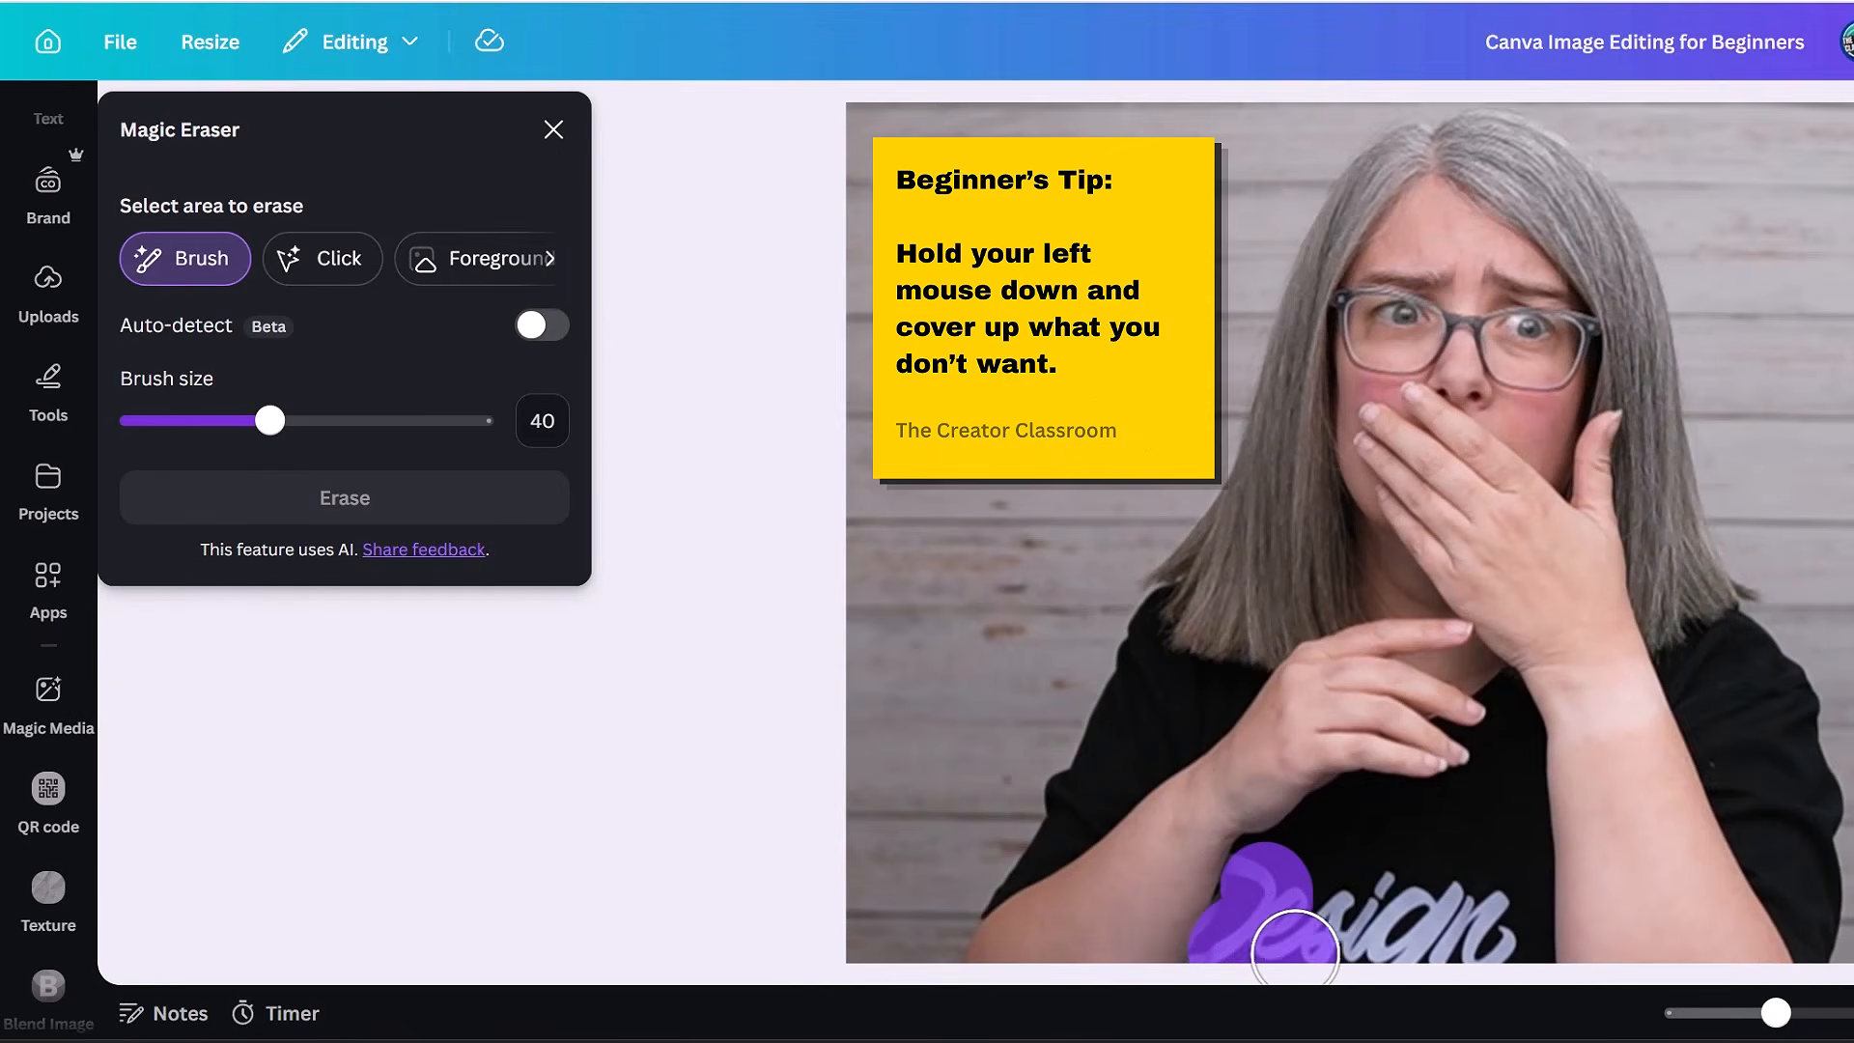
{"action": "mouse_move", "coordinate": [1295, 950]}
{"action": "left_mouse_down"}
{"action": "mouse_move", "coordinate": [1473, 947]}
{"action": "mouse_move", "coordinate": [1478, 924]}
{"action": "mouse_move", "coordinate": [1342, 907]}
{"action": "left_mouse_up"}
{"action": "left_click", "coordinate": [437, 513]}
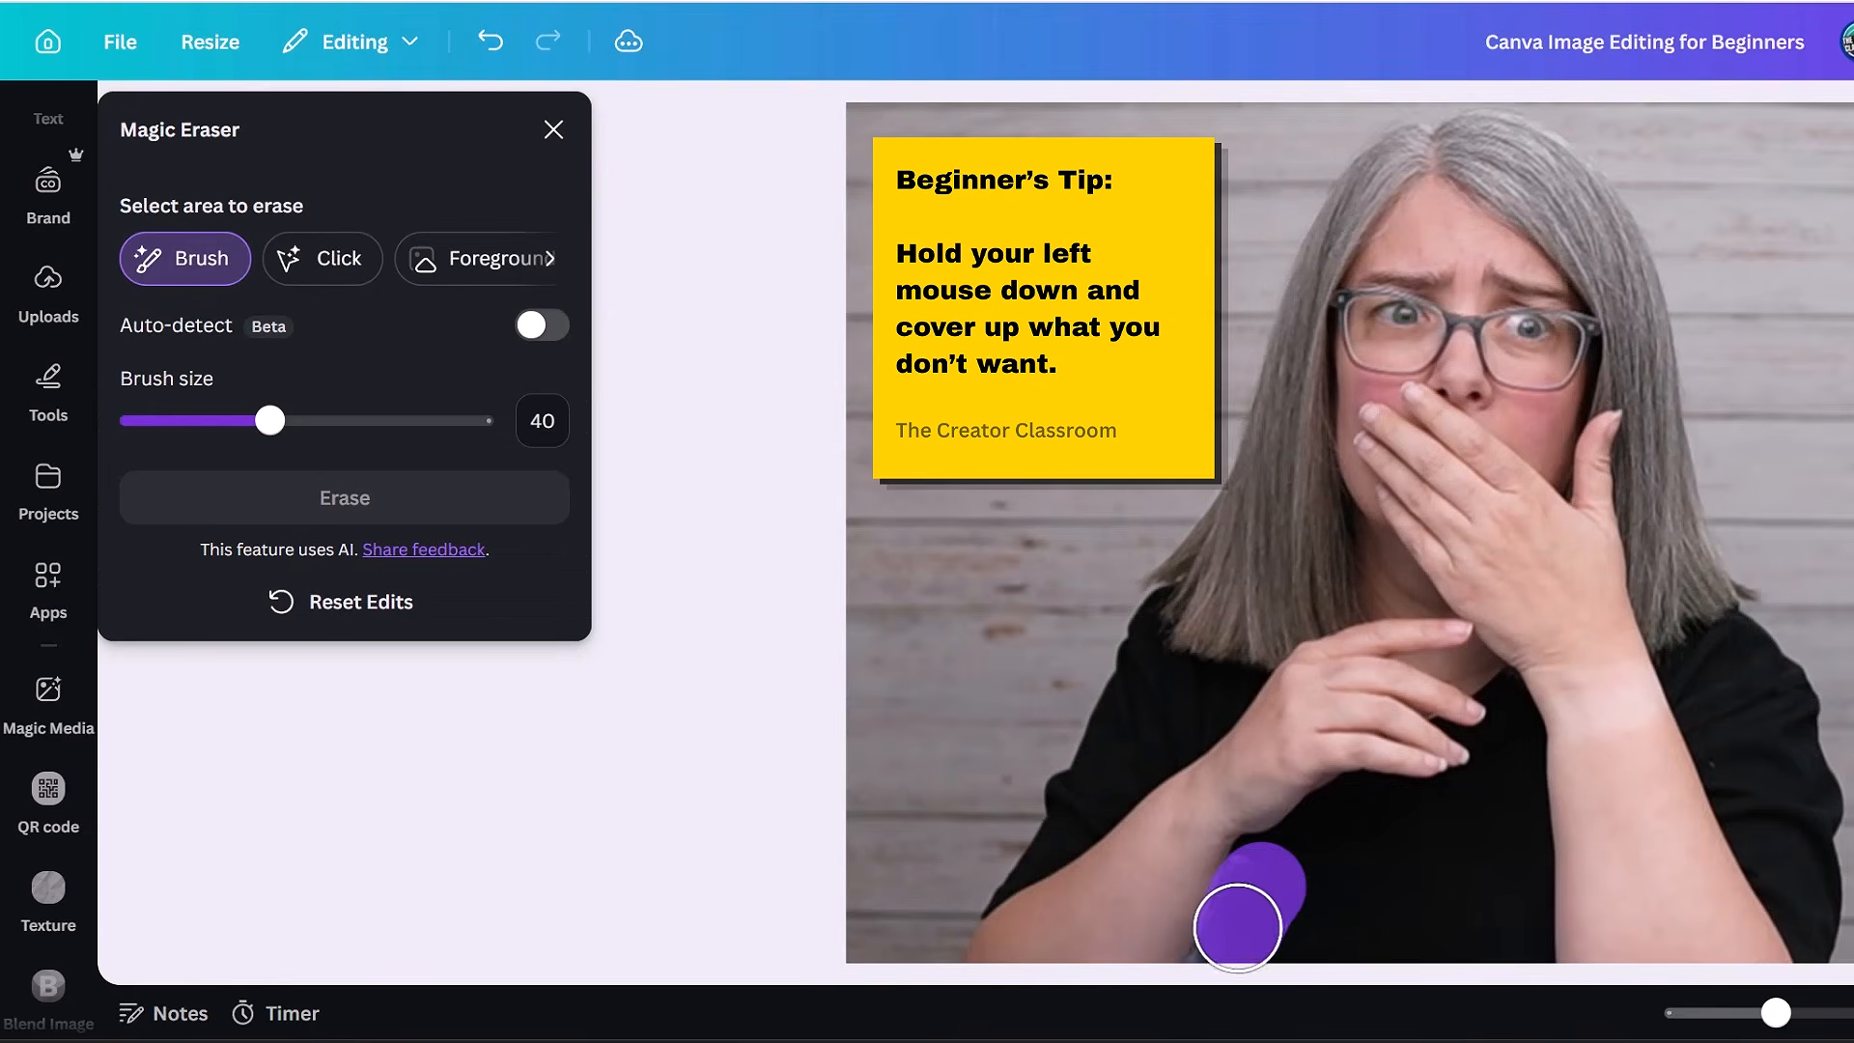
{"action": "left_click_drag", "start_coordinate": [1225, 952], "coordinate": [1225, 944]}
{"action": "left_click", "coordinate": [405, 497]}
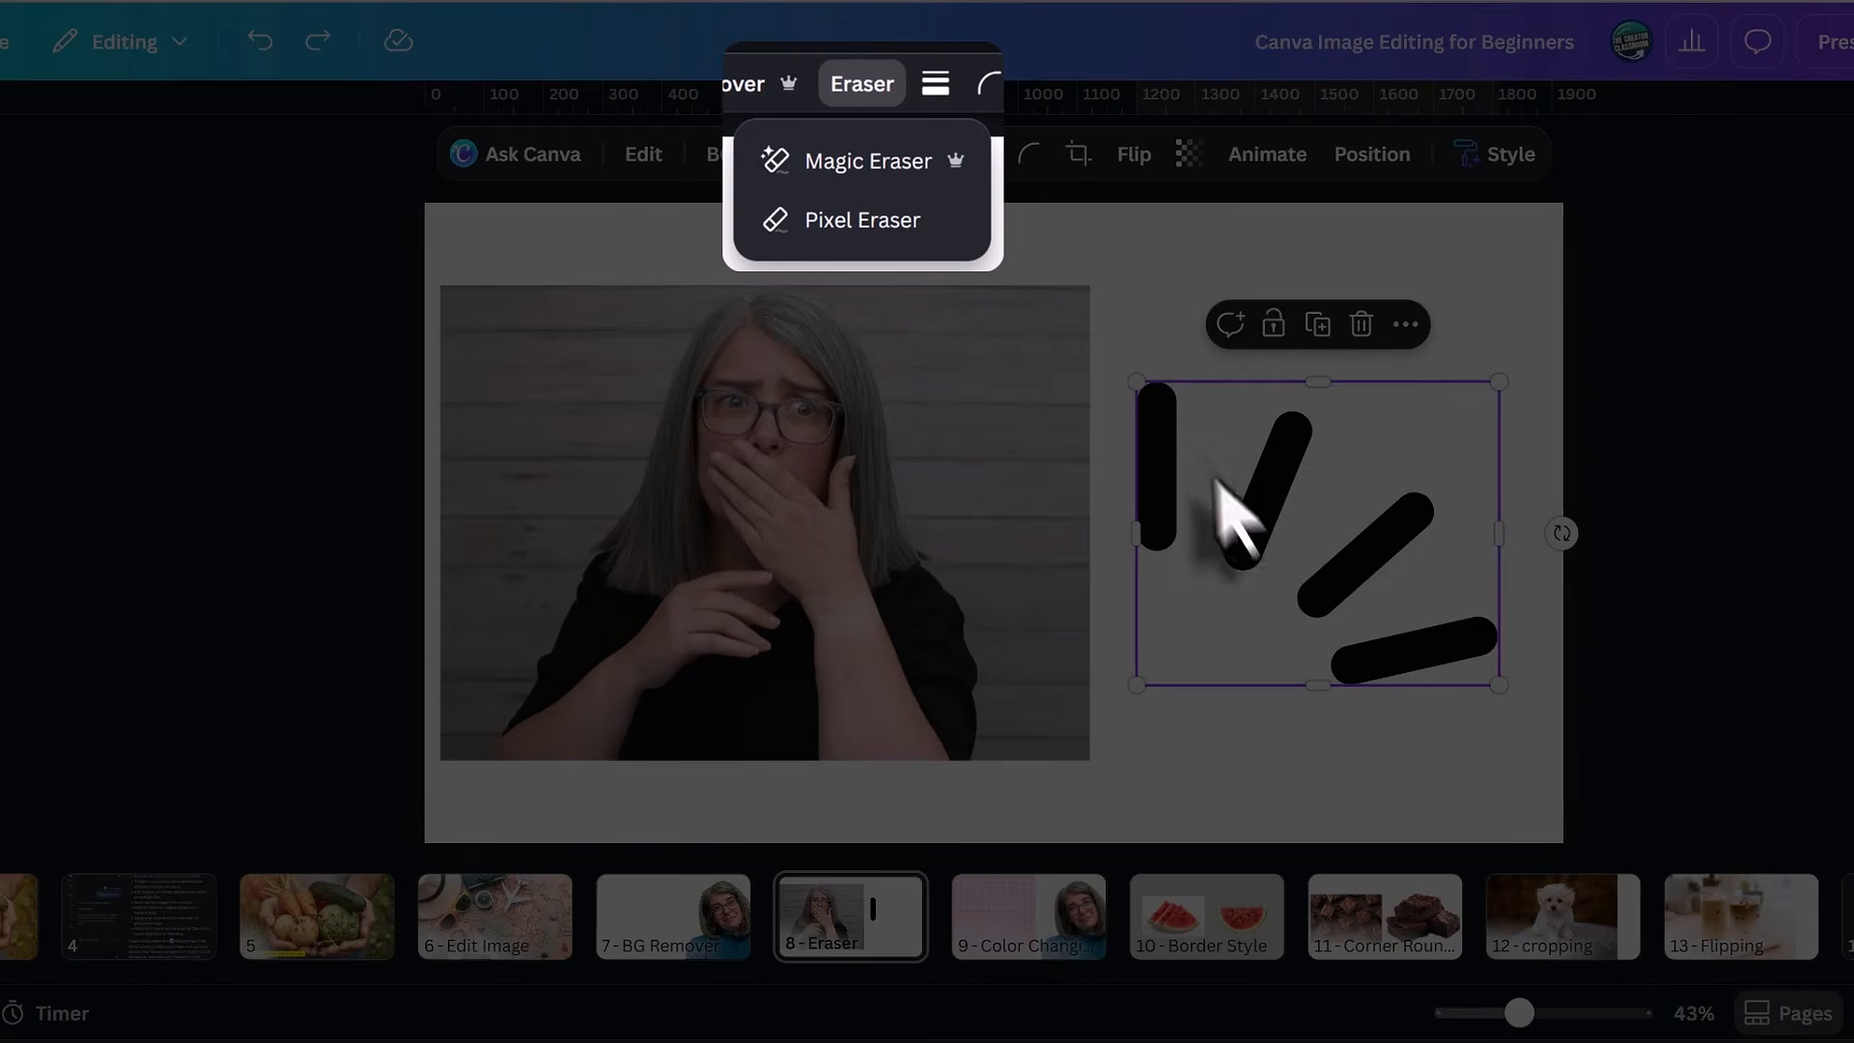
Erase the vertical bar and other strokes of the black lines graphic on page 8 with Pixel Eraser at size 55.
{"action": "left_click", "coordinate": [893, 223]}
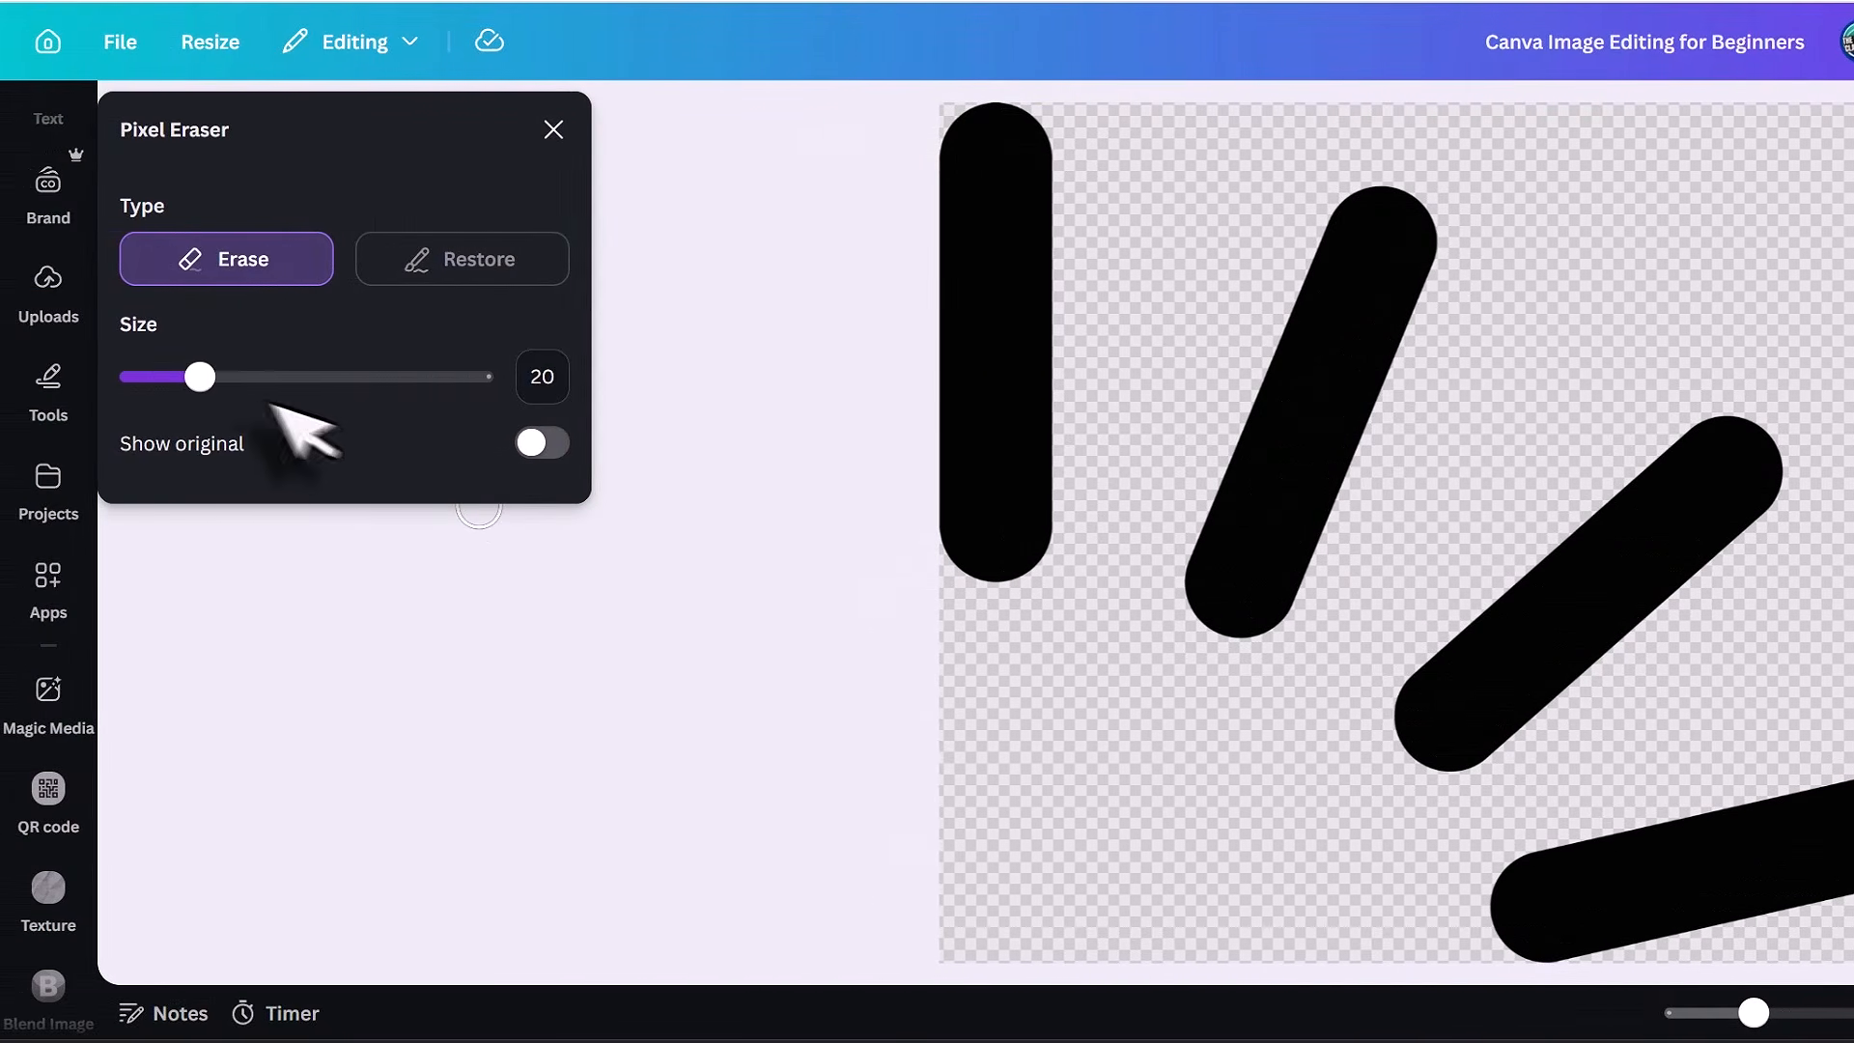
{"action": "left_click_drag", "start_coordinate": [167, 377], "coordinate": [290, 376]}
{"action": "mouse_move", "coordinate": [1136, 203]}
{"action": "left_mouse_down"}
{"action": "mouse_move", "coordinate": [965, 133]}
{"action": "mouse_move", "coordinate": [913, 204]}
{"action": "mouse_move", "coordinate": [957, 457]}
{"action": "mouse_move", "coordinate": [942, 572]}
{"action": "mouse_move", "coordinate": [1018, 350]}
{"action": "mouse_move", "coordinate": [995, 192]}
{"action": "mouse_move", "coordinate": [1025, 432]}
{"action": "left_mouse_up"}
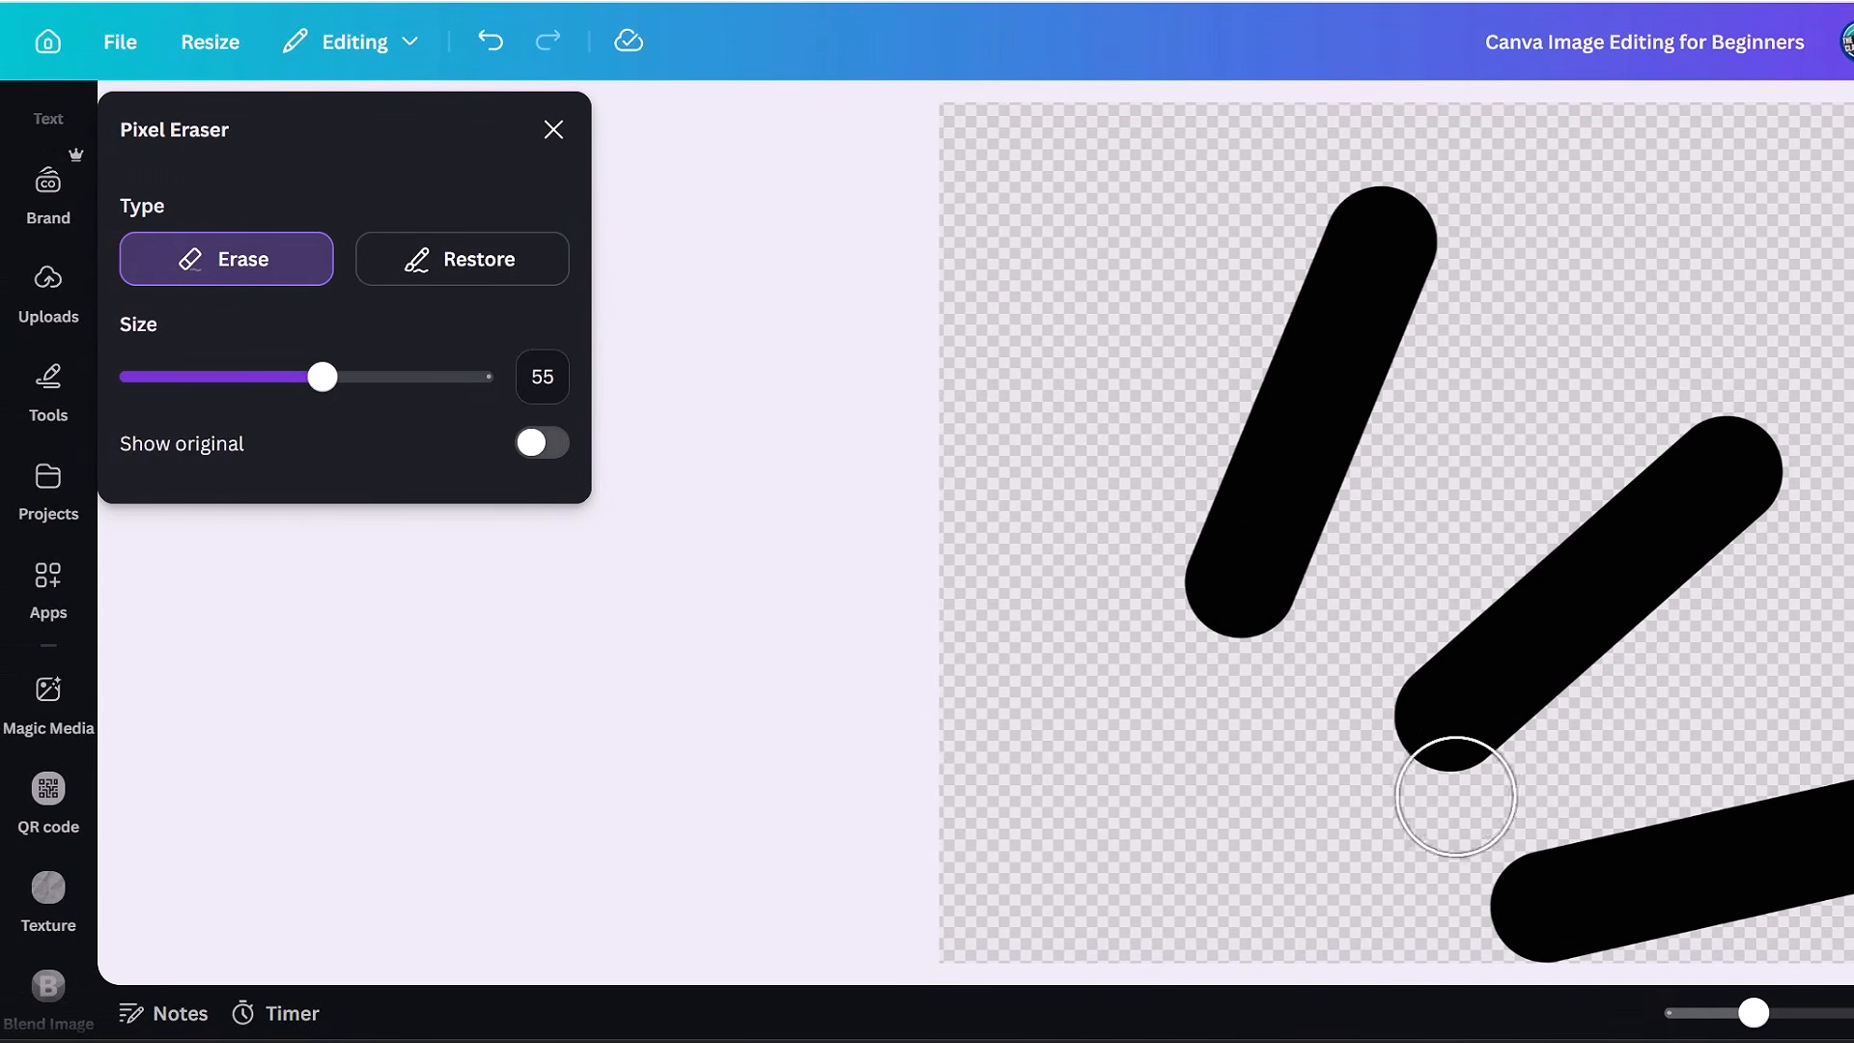
{"action": "mouse_move", "coordinate": [1449, 786]}
{"action": "left_mouse_down"}
{"action": "mouse_move", "coordinate": [1378, 744]}
{"action": "mouse_move", "coordinate": [1739, 488]}
{"action": "mouse_move", "coordinate": [1457, 919]}
{"action": "left_mouse_up"}
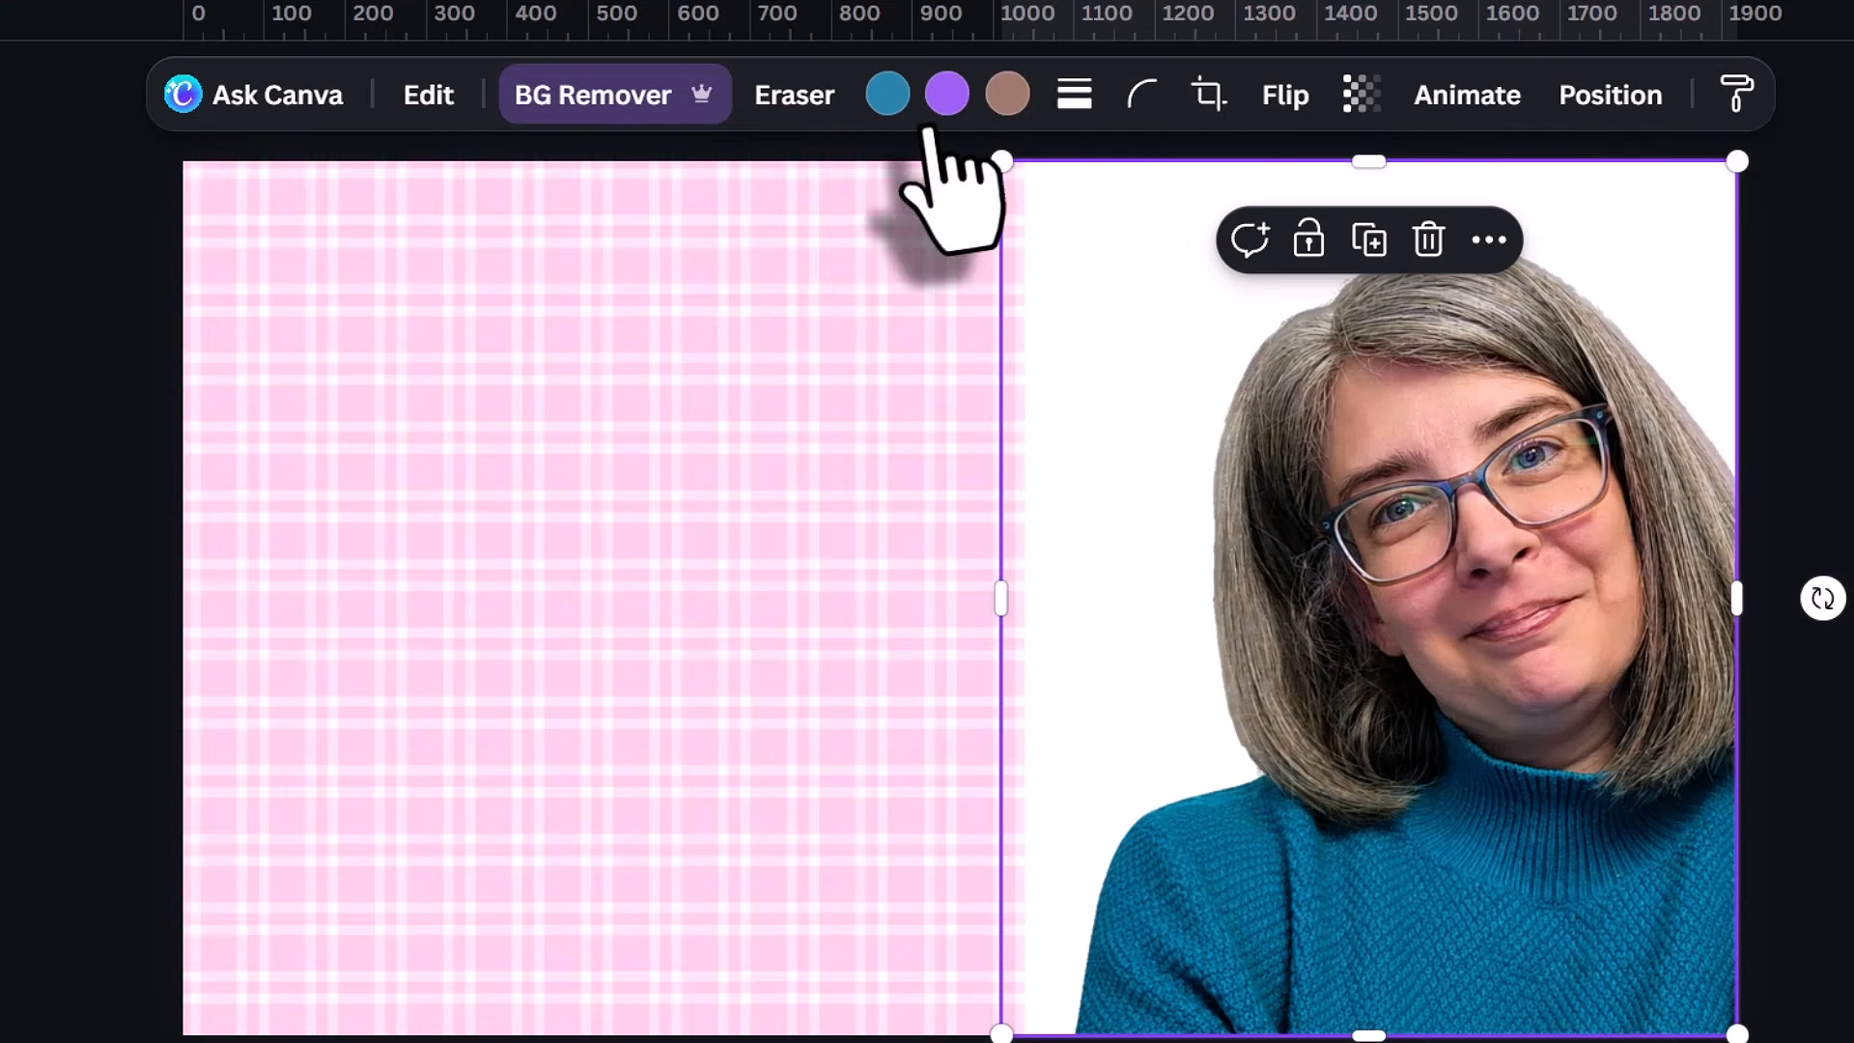
Recolor the pink plaid pattern on page 9 with the yellow from the design's colors.
{"action": "left_click", "coordinate": [826, 277]}
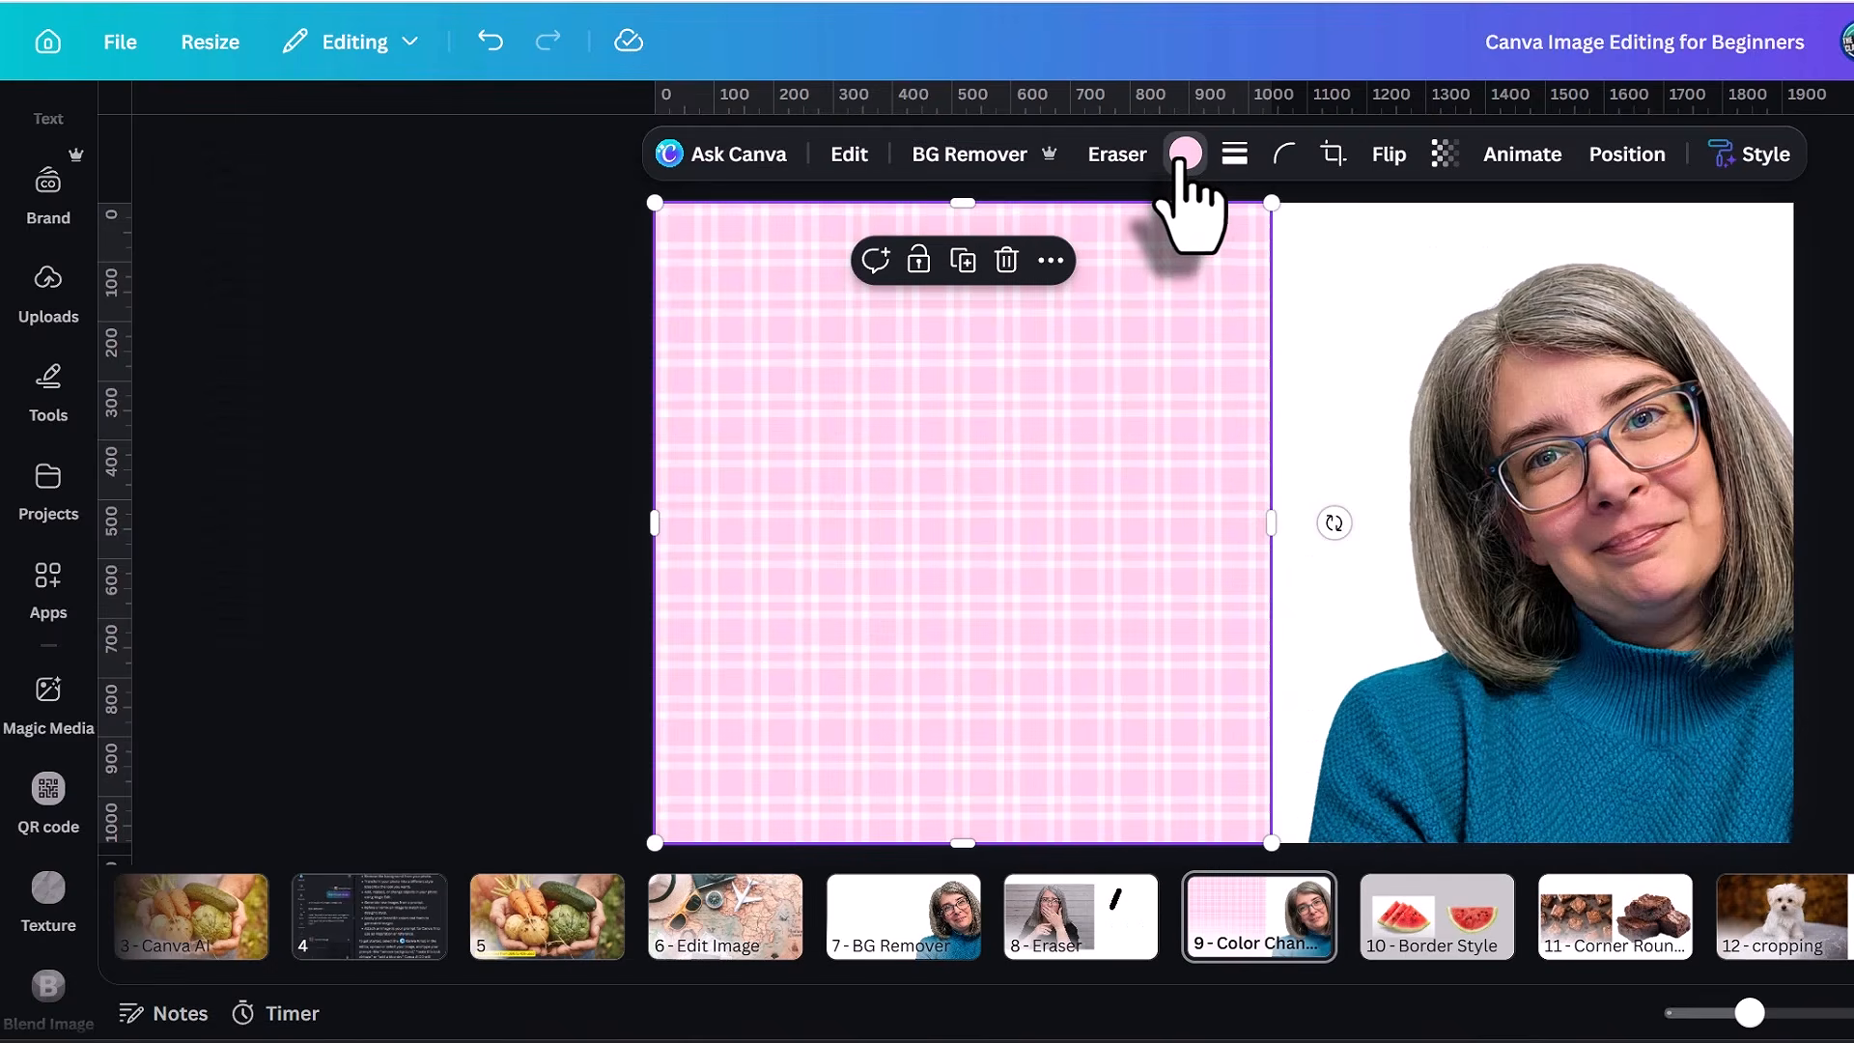
{"action": "left_click", "coordinate": [906, 96]}
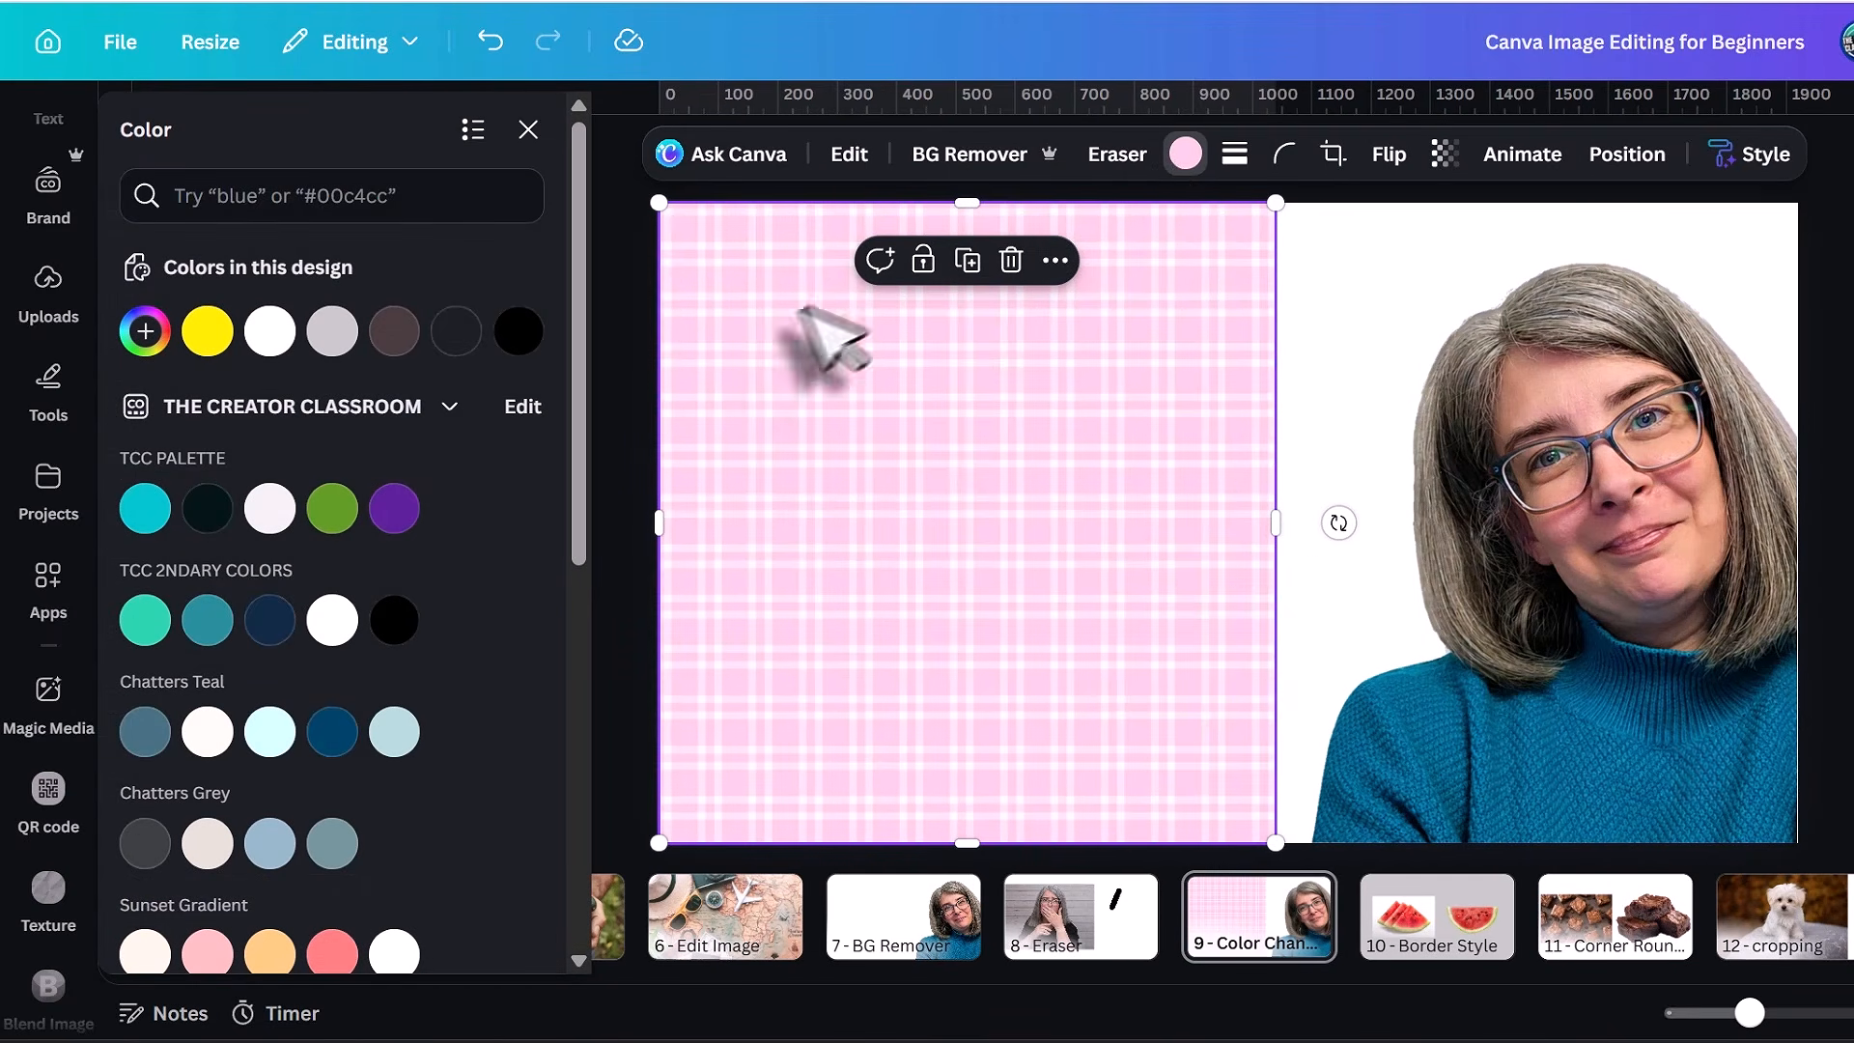
{"action": "left_click", "coordinate": [207, 331]}
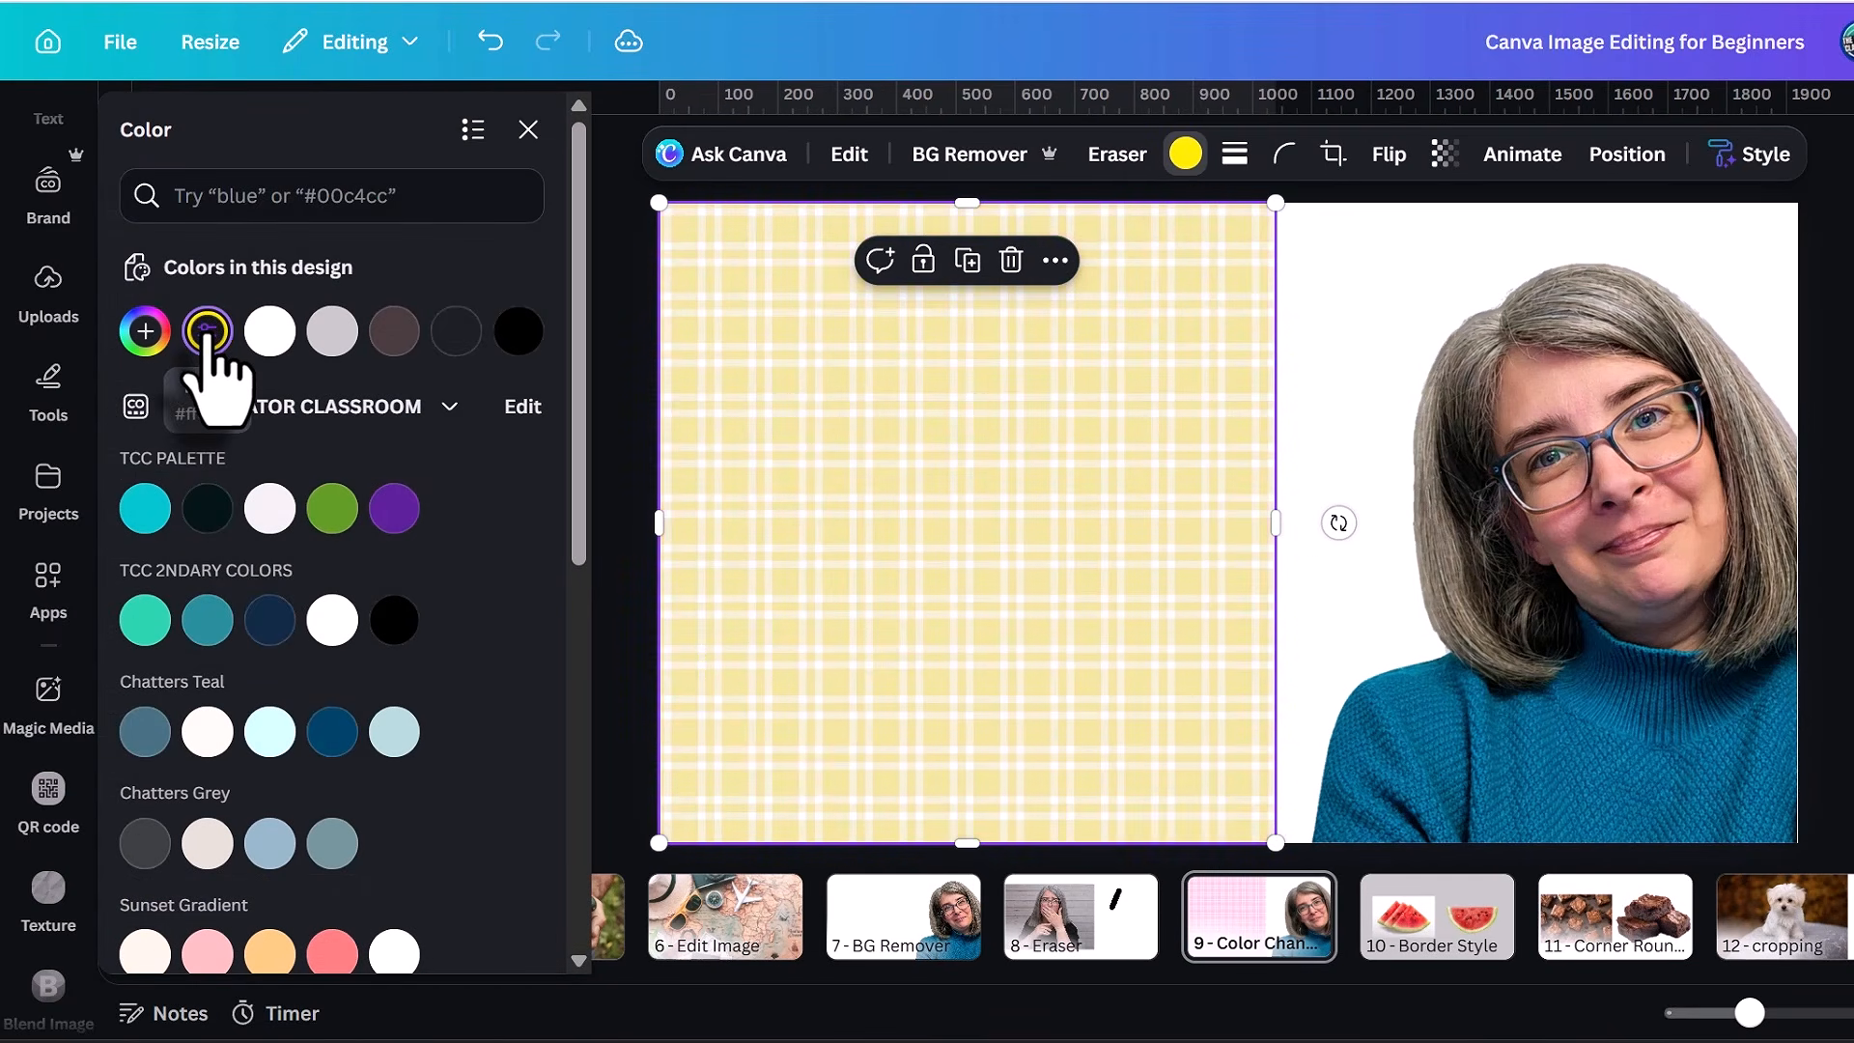
Recolor the plaid pattern on page 9 with the TCC palette purple, followed by a custom teal, #339096.
{"action": "left_click", "coordinate": [394, 508]}
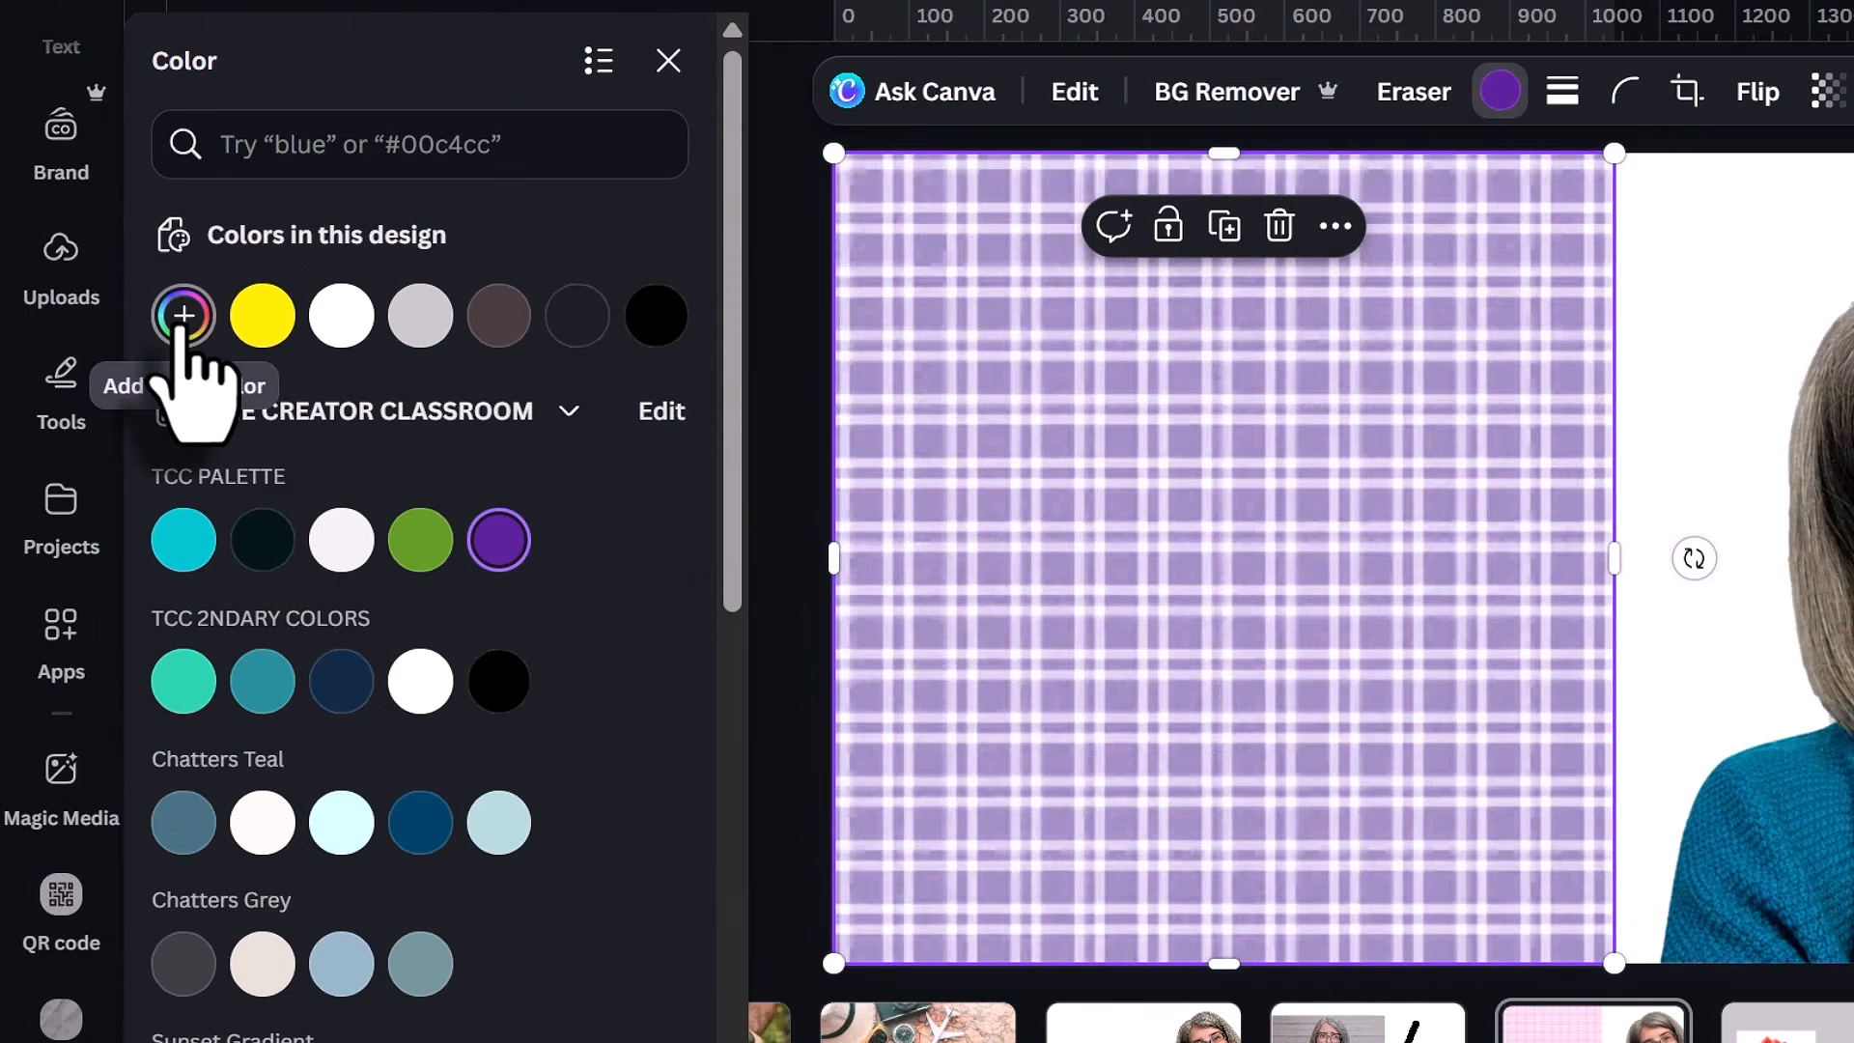
{"action": "left_click", "coordinate": [144, 331]}
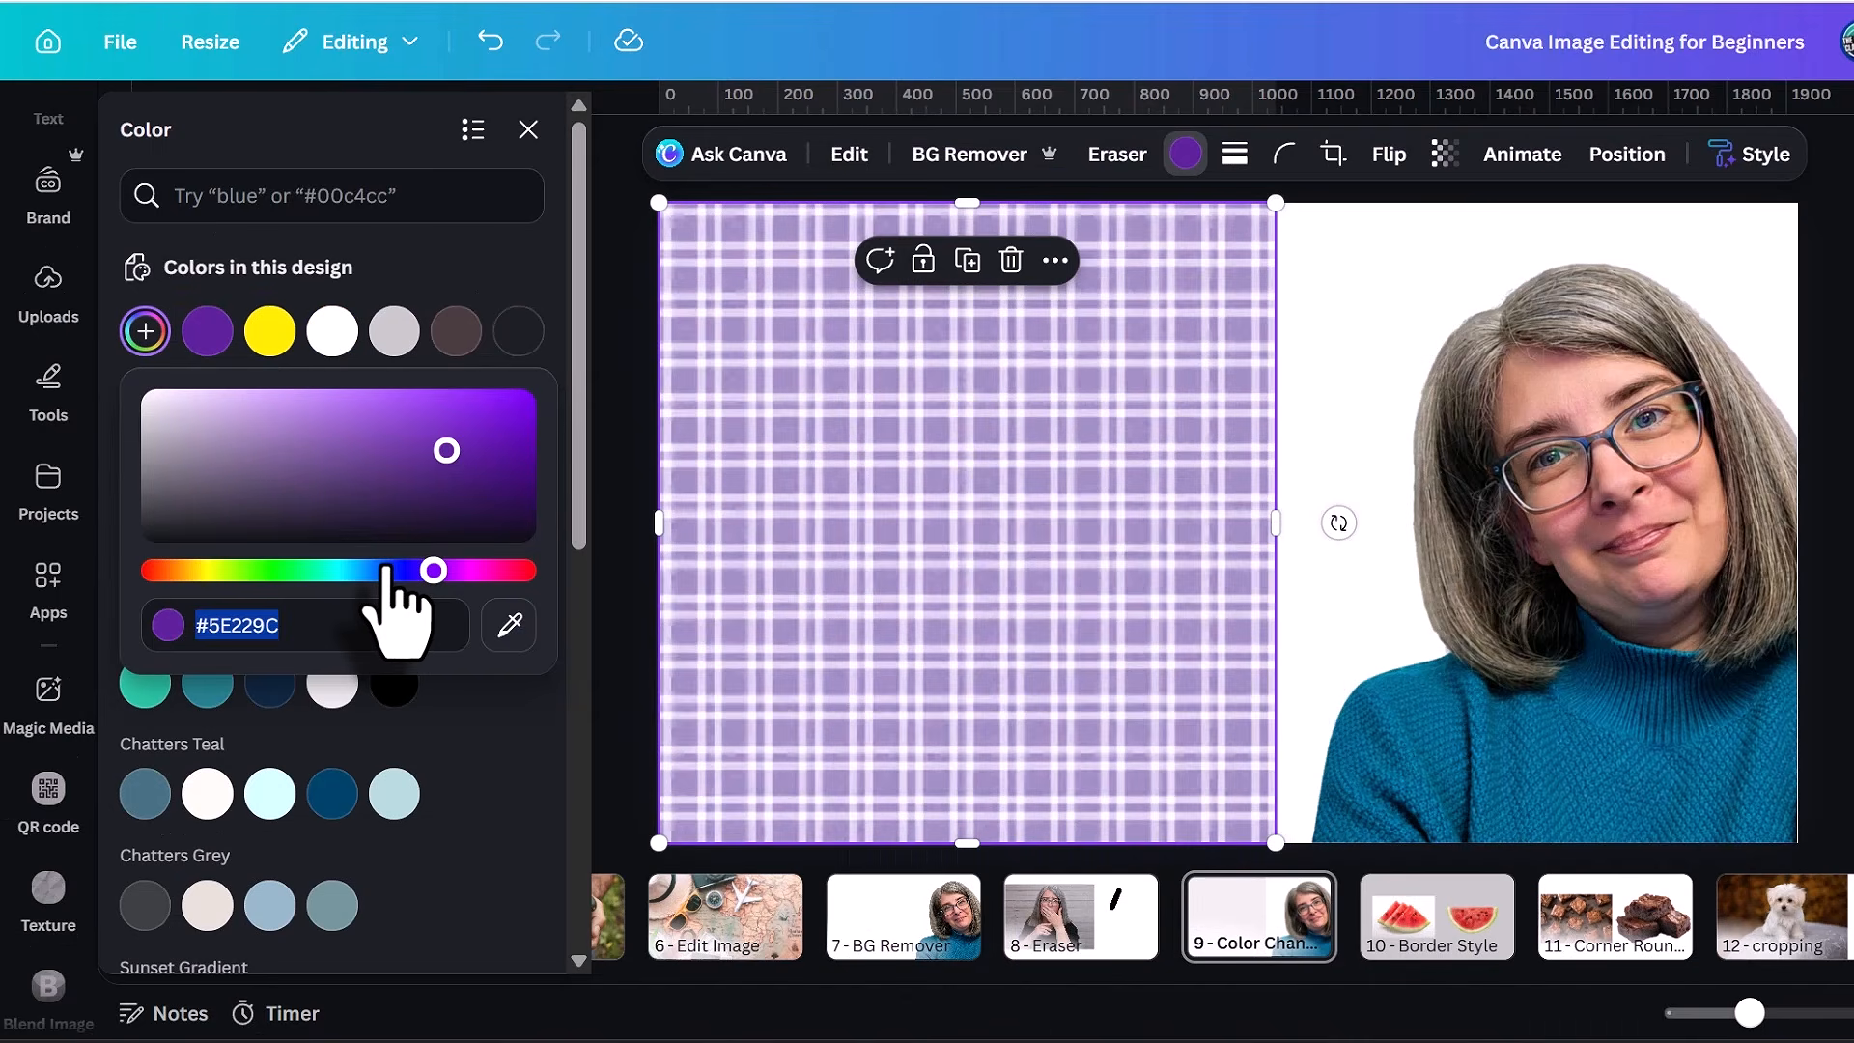
{"action": "left_click_drag", "start_coordinate": [549, 618], "coordinate": [410, 618]}
{"action": "left_click_drag", "start_coordinate": [345, 565], "coordinate": [328, 562]}
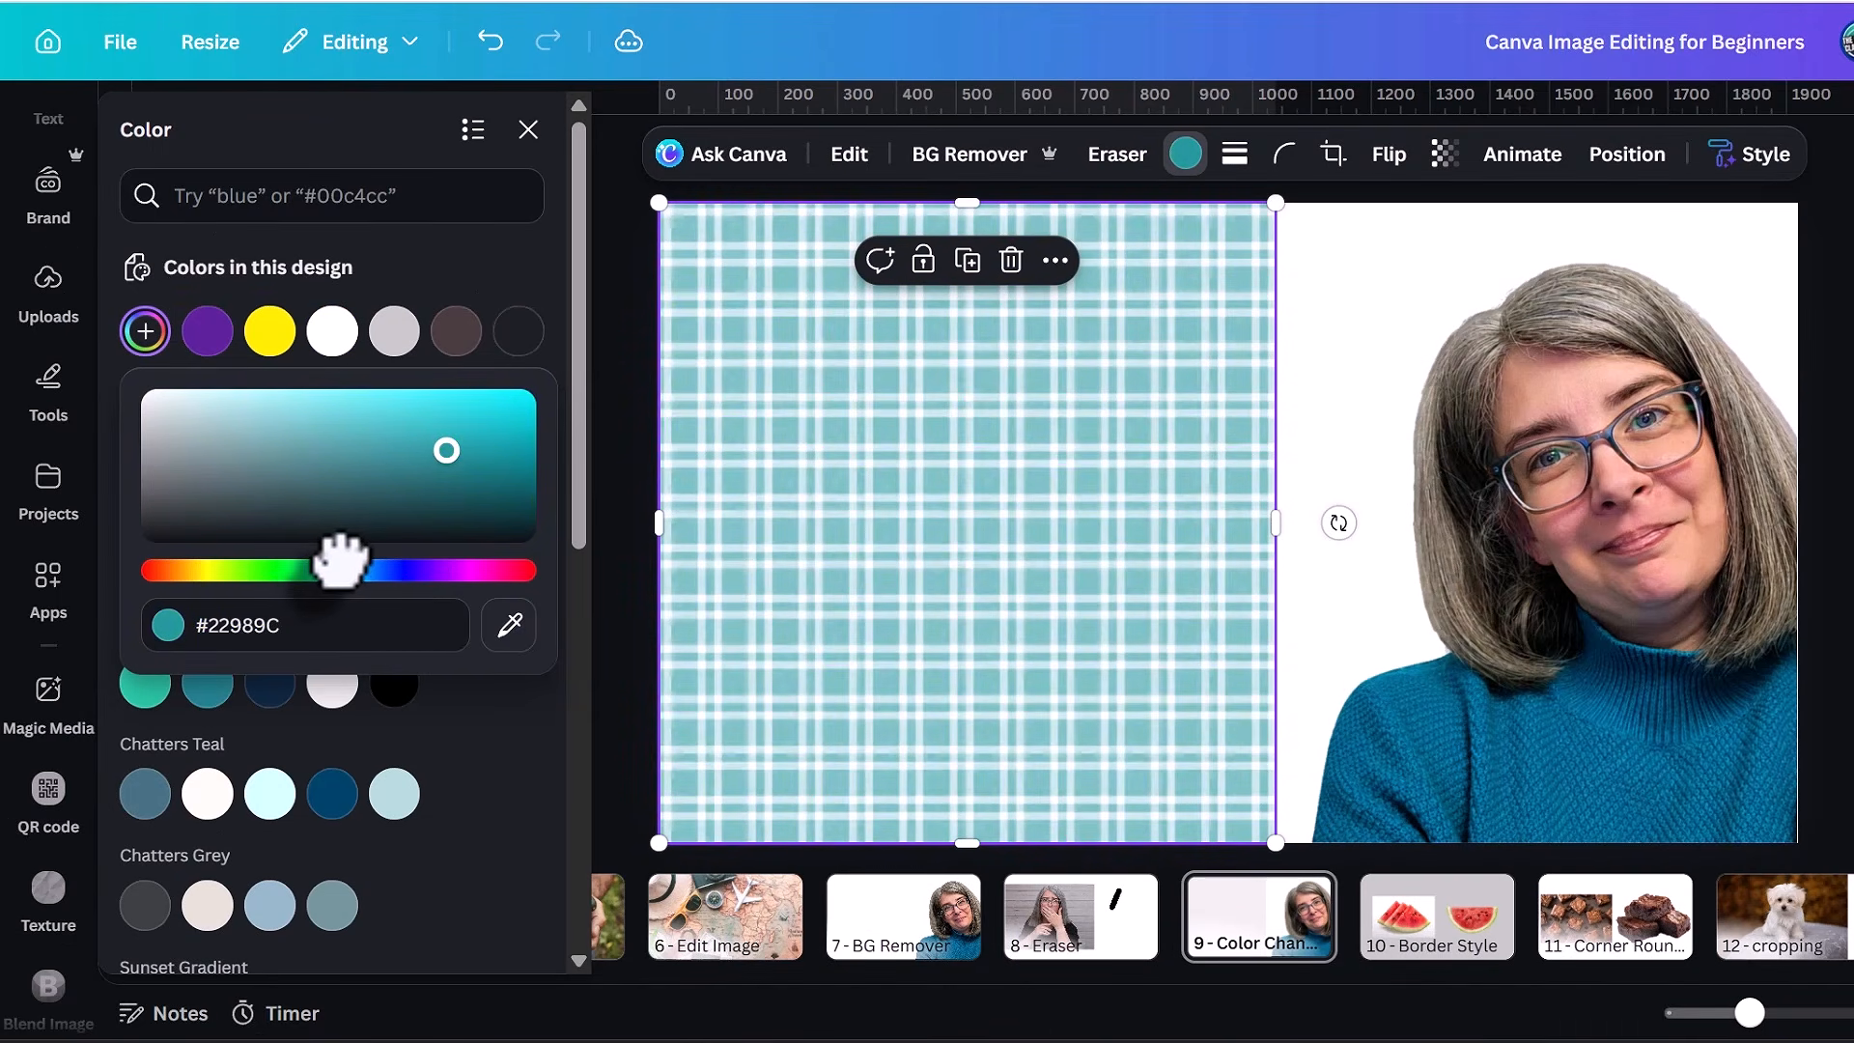
{"action": "left_click_drag", "start_coordinate": [413, 512], "coordinate": [400, 451]}
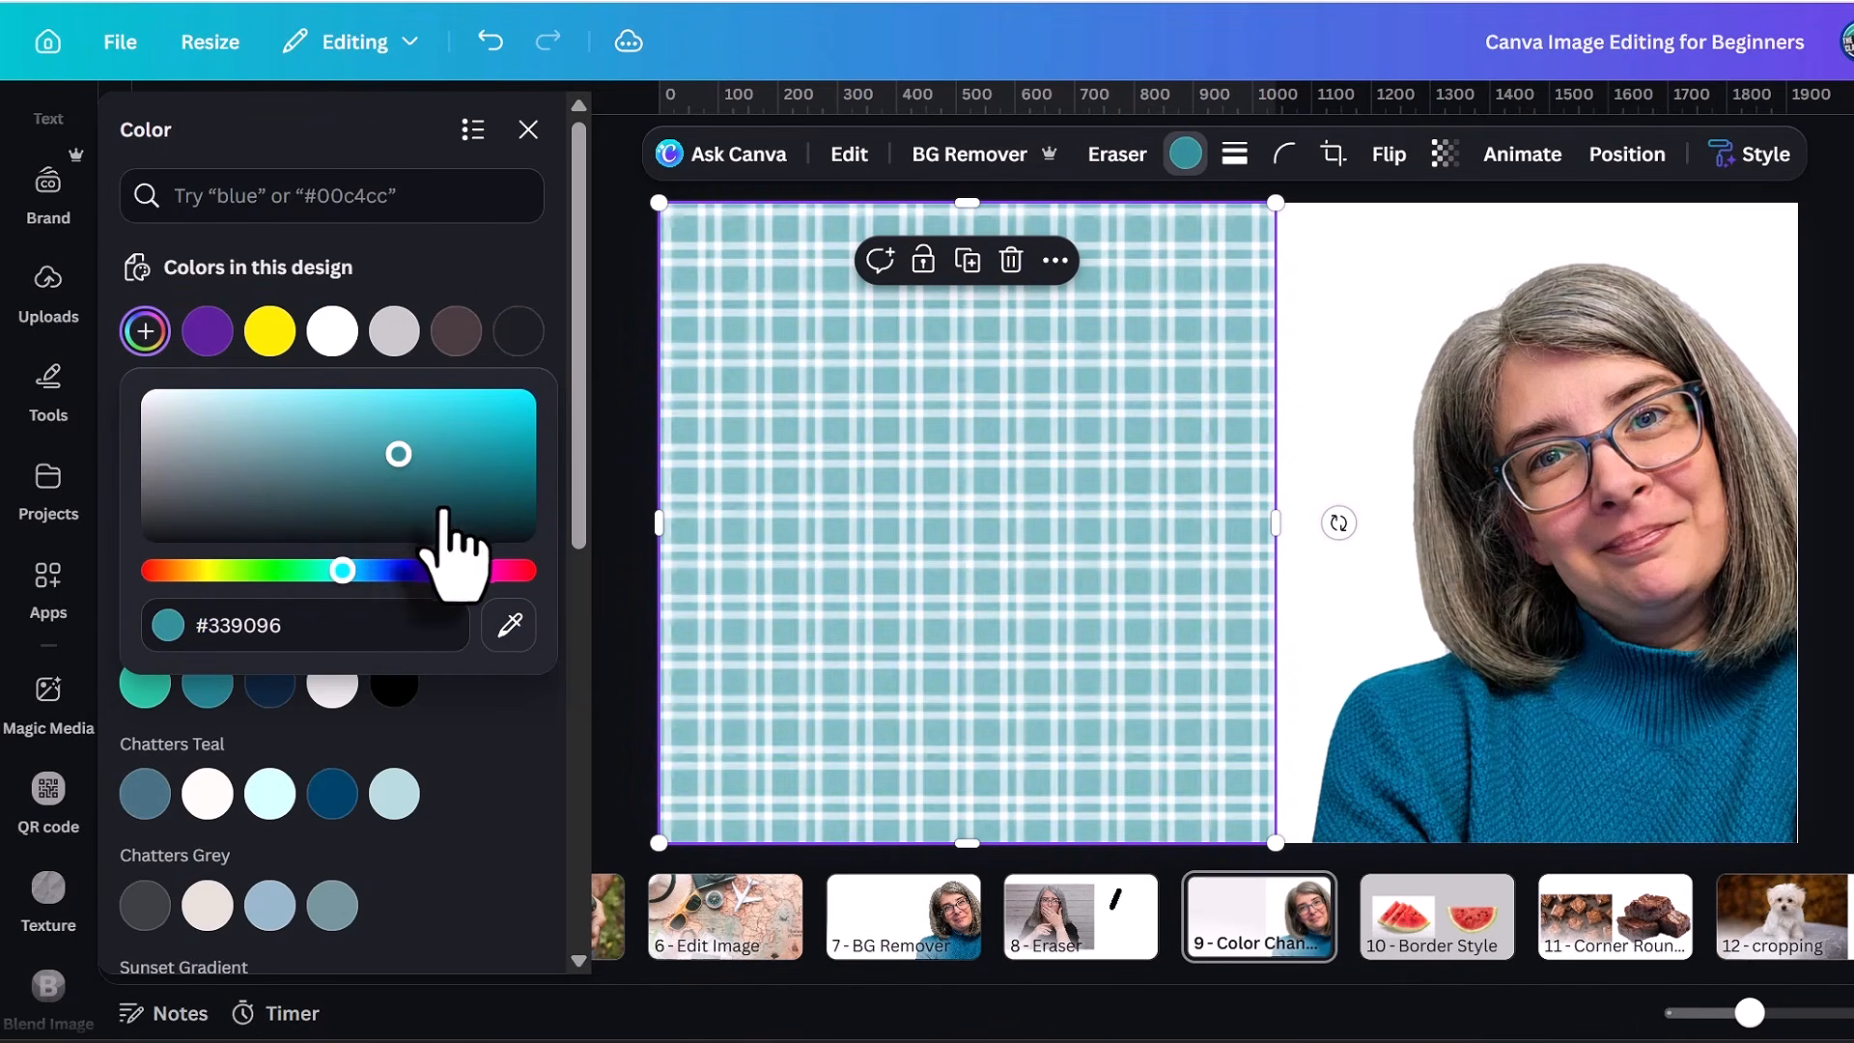
Recolor the plaid pattern on page 9 with the blue sampled from the woman's sweater.
{"action": "left_click", "coordinate": [504, 642]}
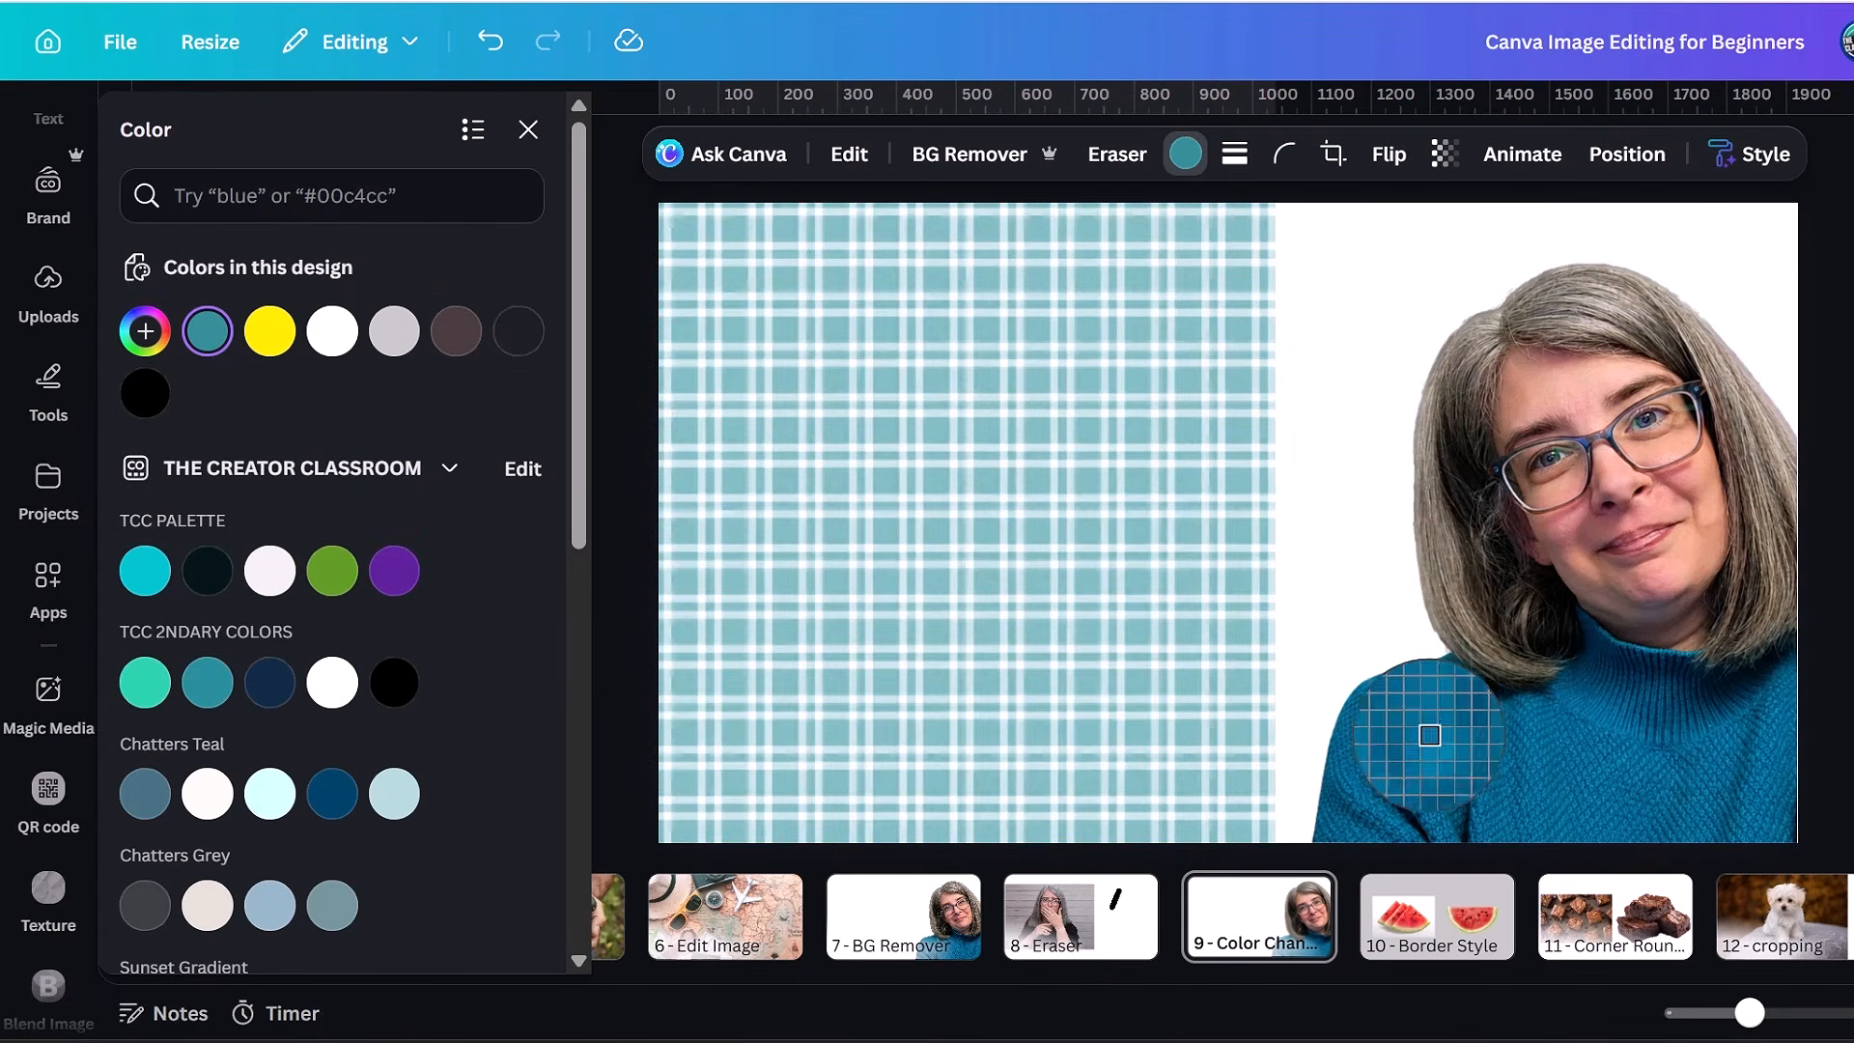
{"action": "left_click", "coordinate": [1421, 730]}
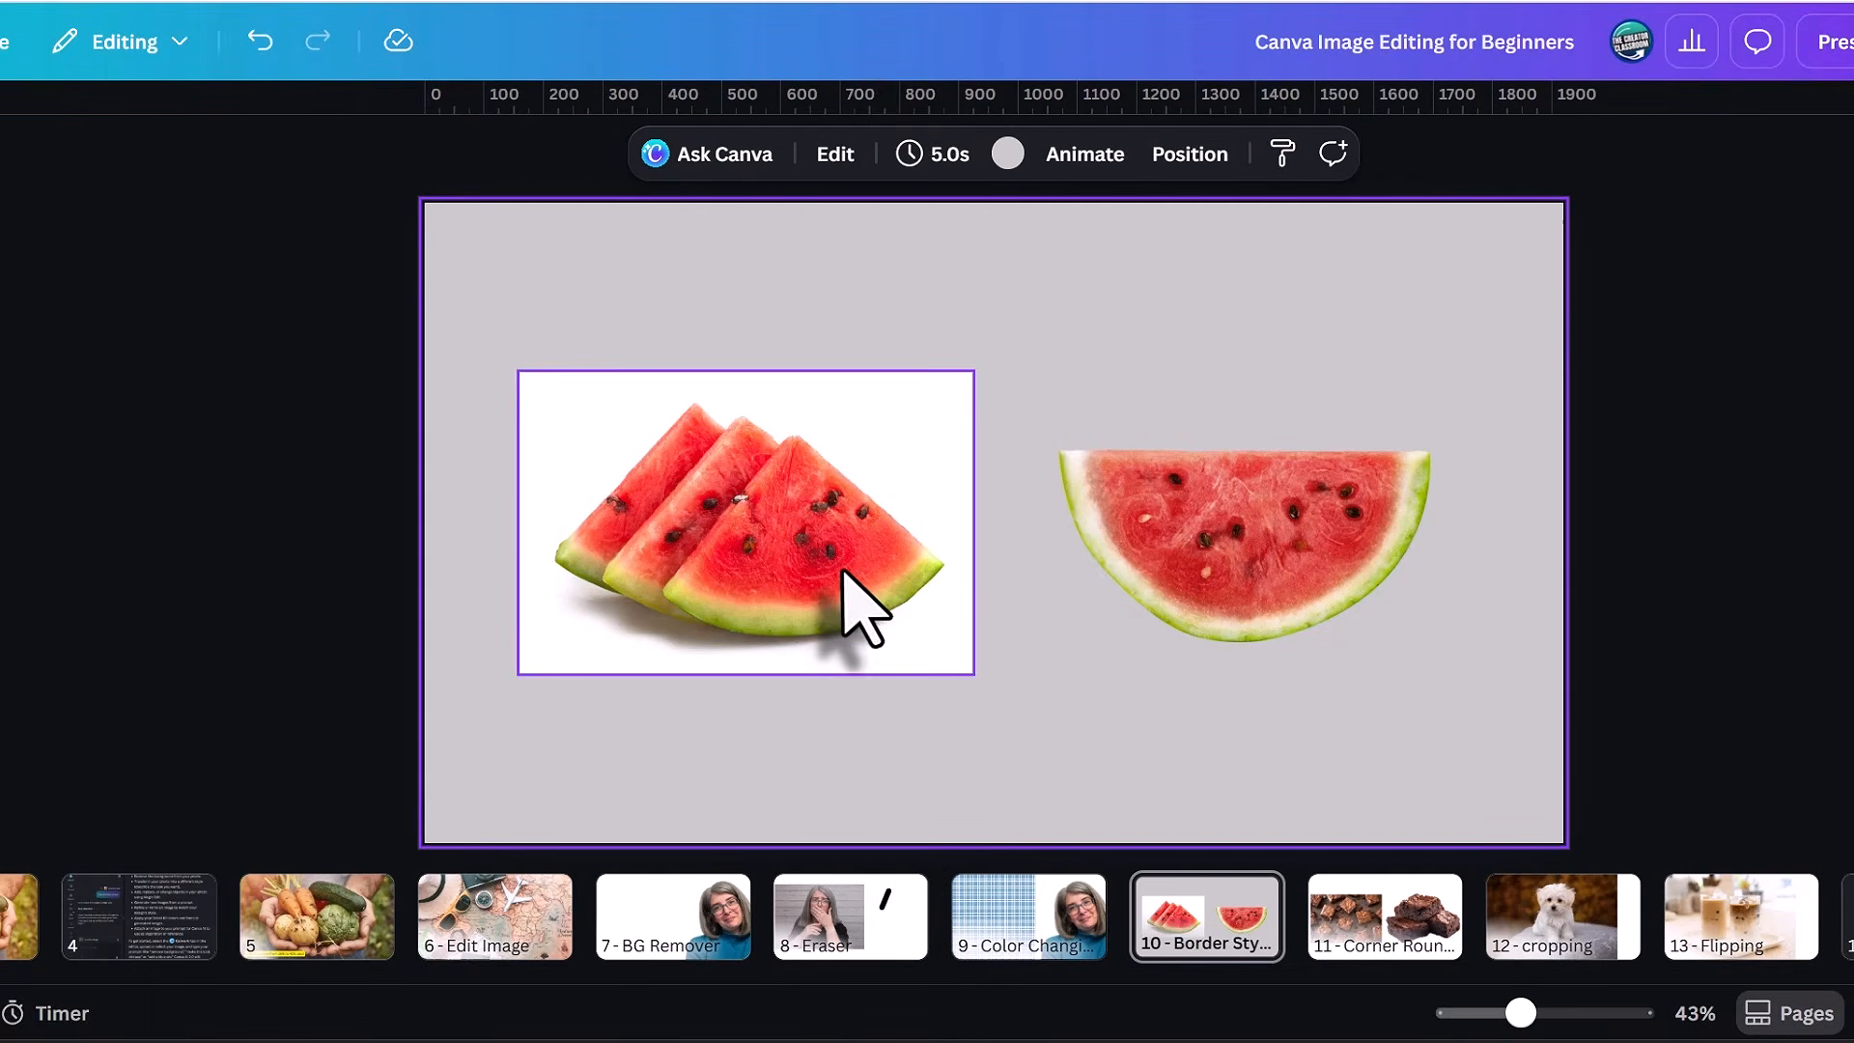
Add a solid border with a stroke weight of 11 to the watermelon slices image on page 10.
{"action": "left_click", "coordinate": [842, 569]}
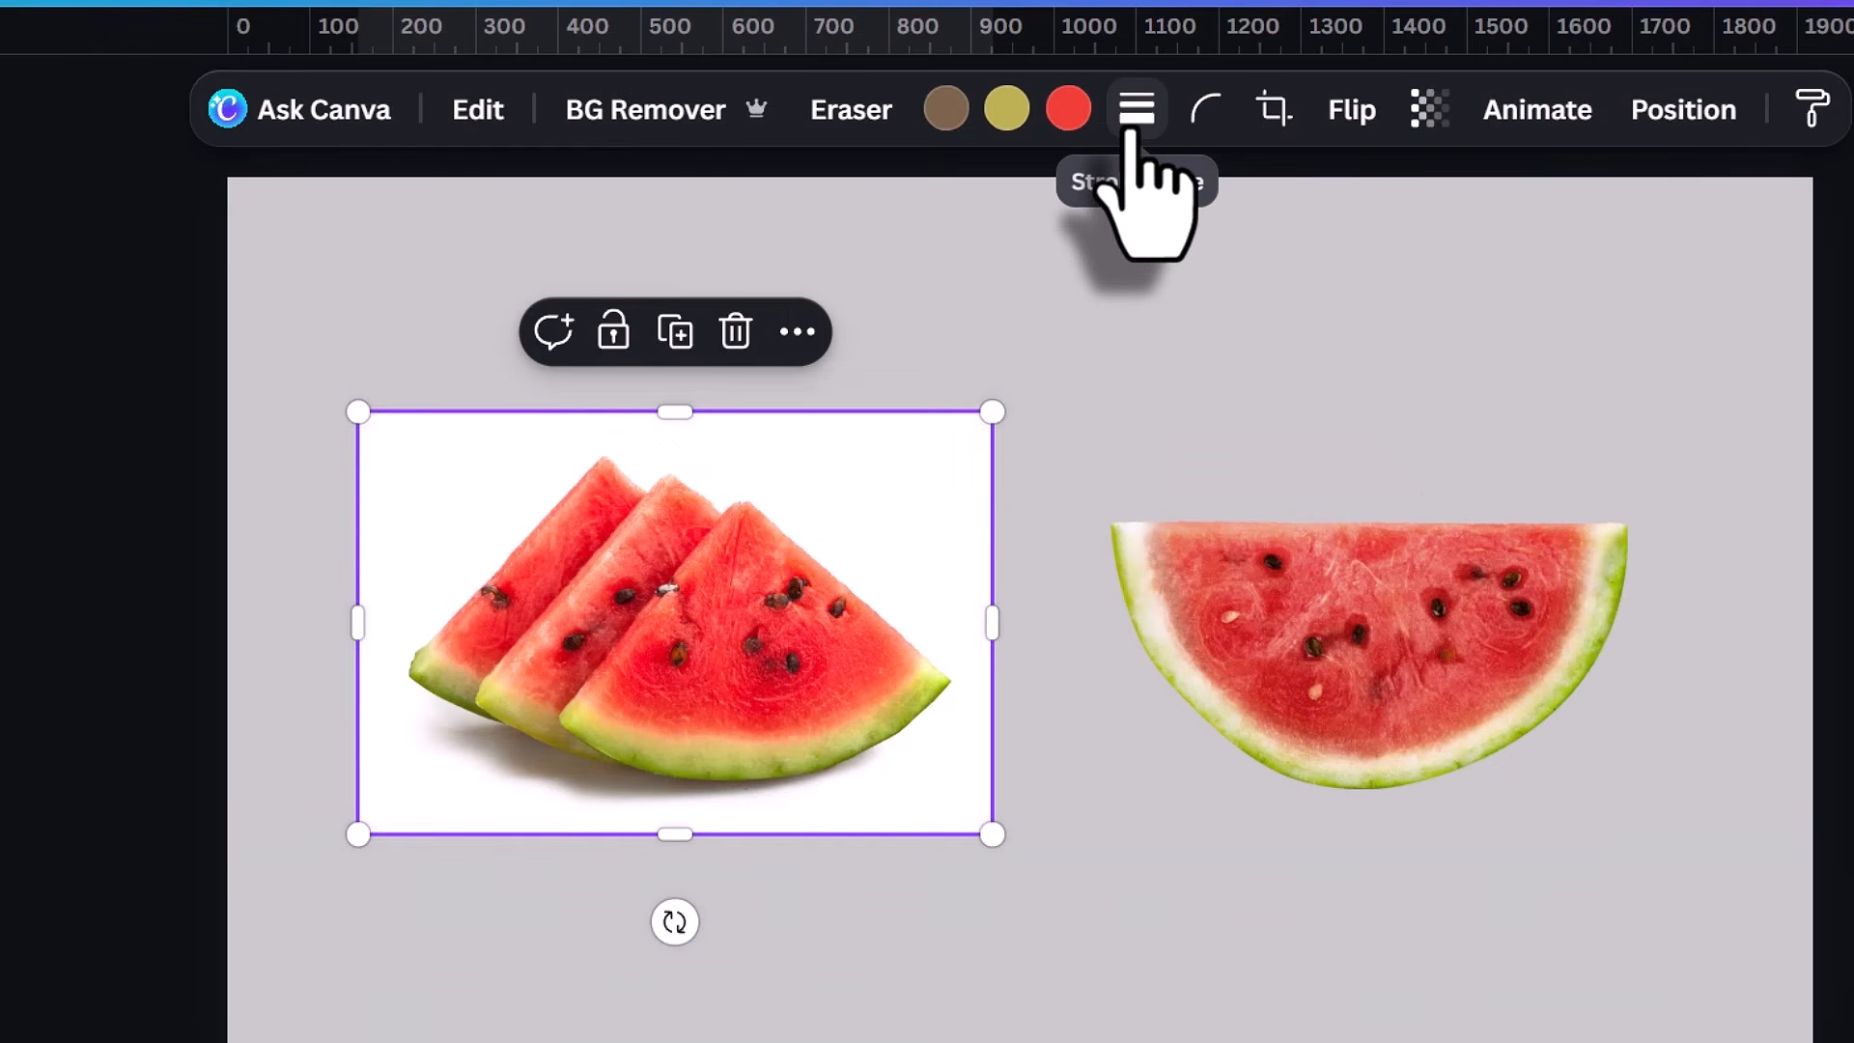
{"action": "left_click", "coordinate": [1136, 109]}
{"action": "left_click_drag", "start_coordinate": [892, 377], "coordinate": [933, 352]}
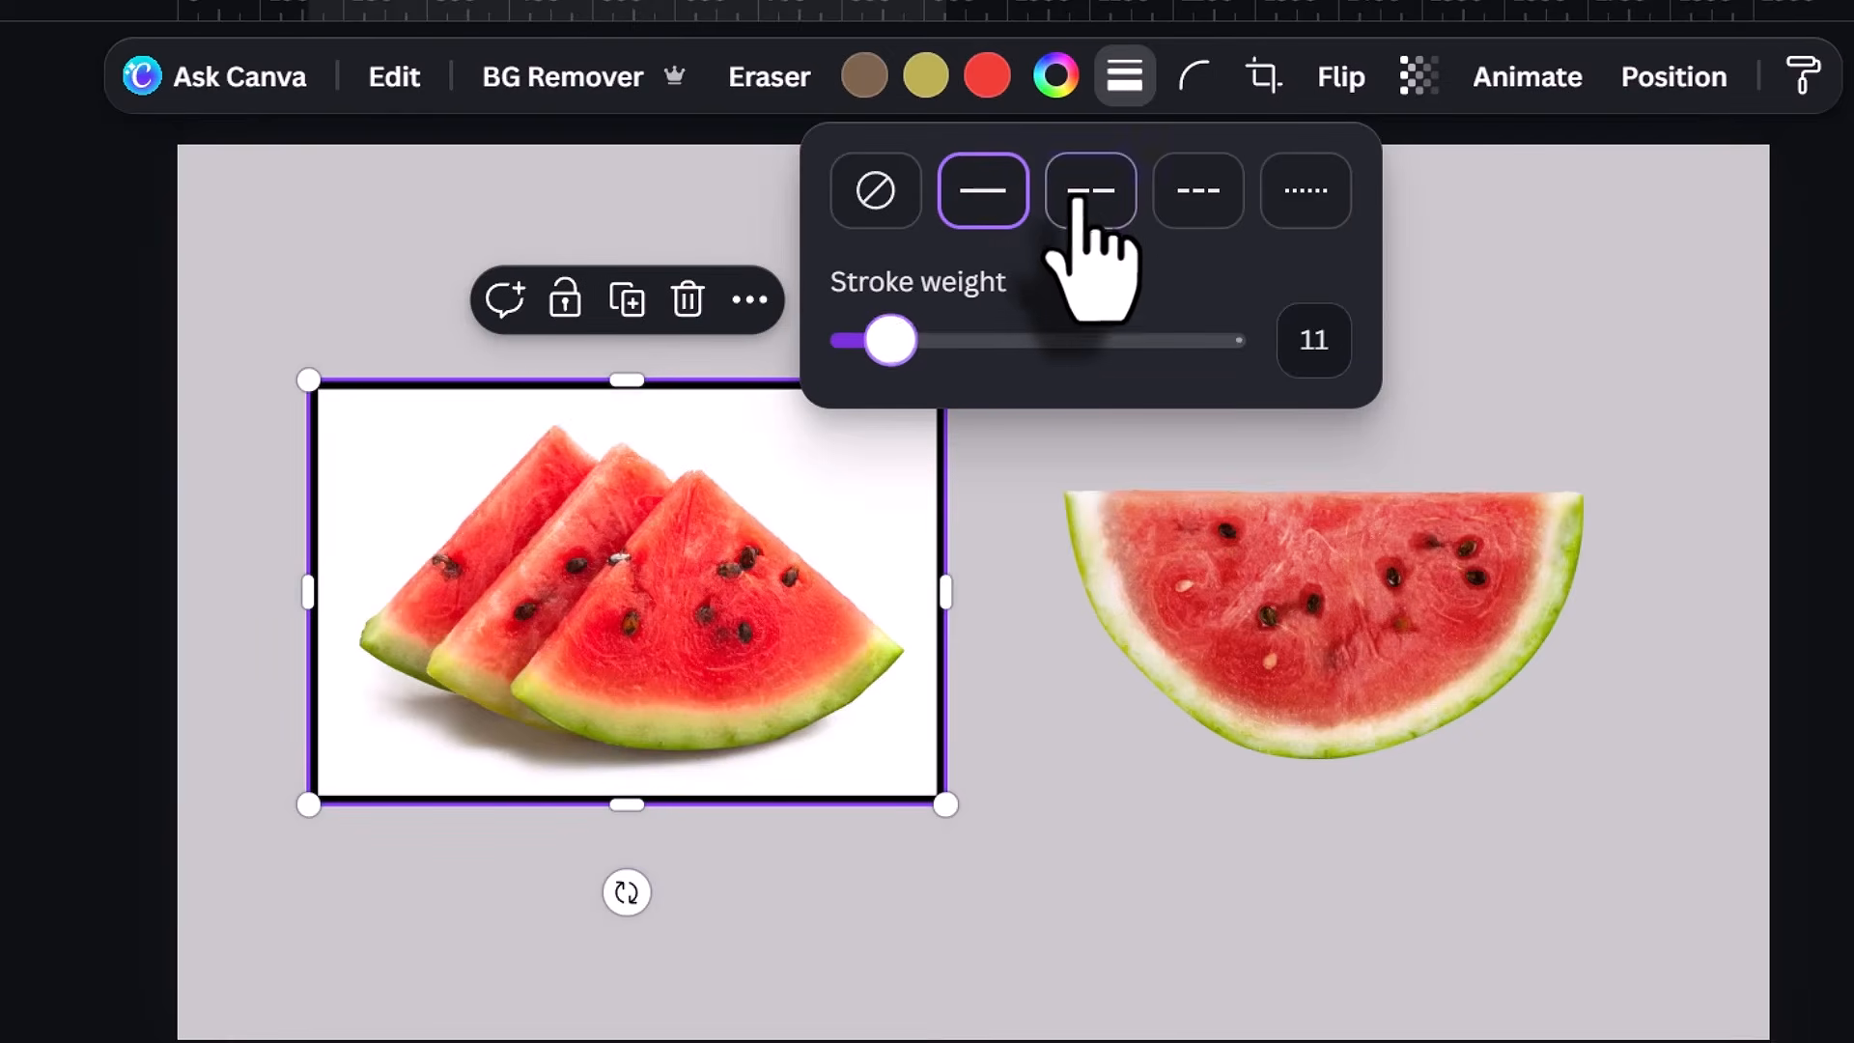
Try the long-dash, short-dash and dotted border styles on the watermelon slices image, and return to the solid line.
{"action": "left_click", "coordinate": [1077, 200]}
{"action": "left_click", "coordinate": [1209, 200]}
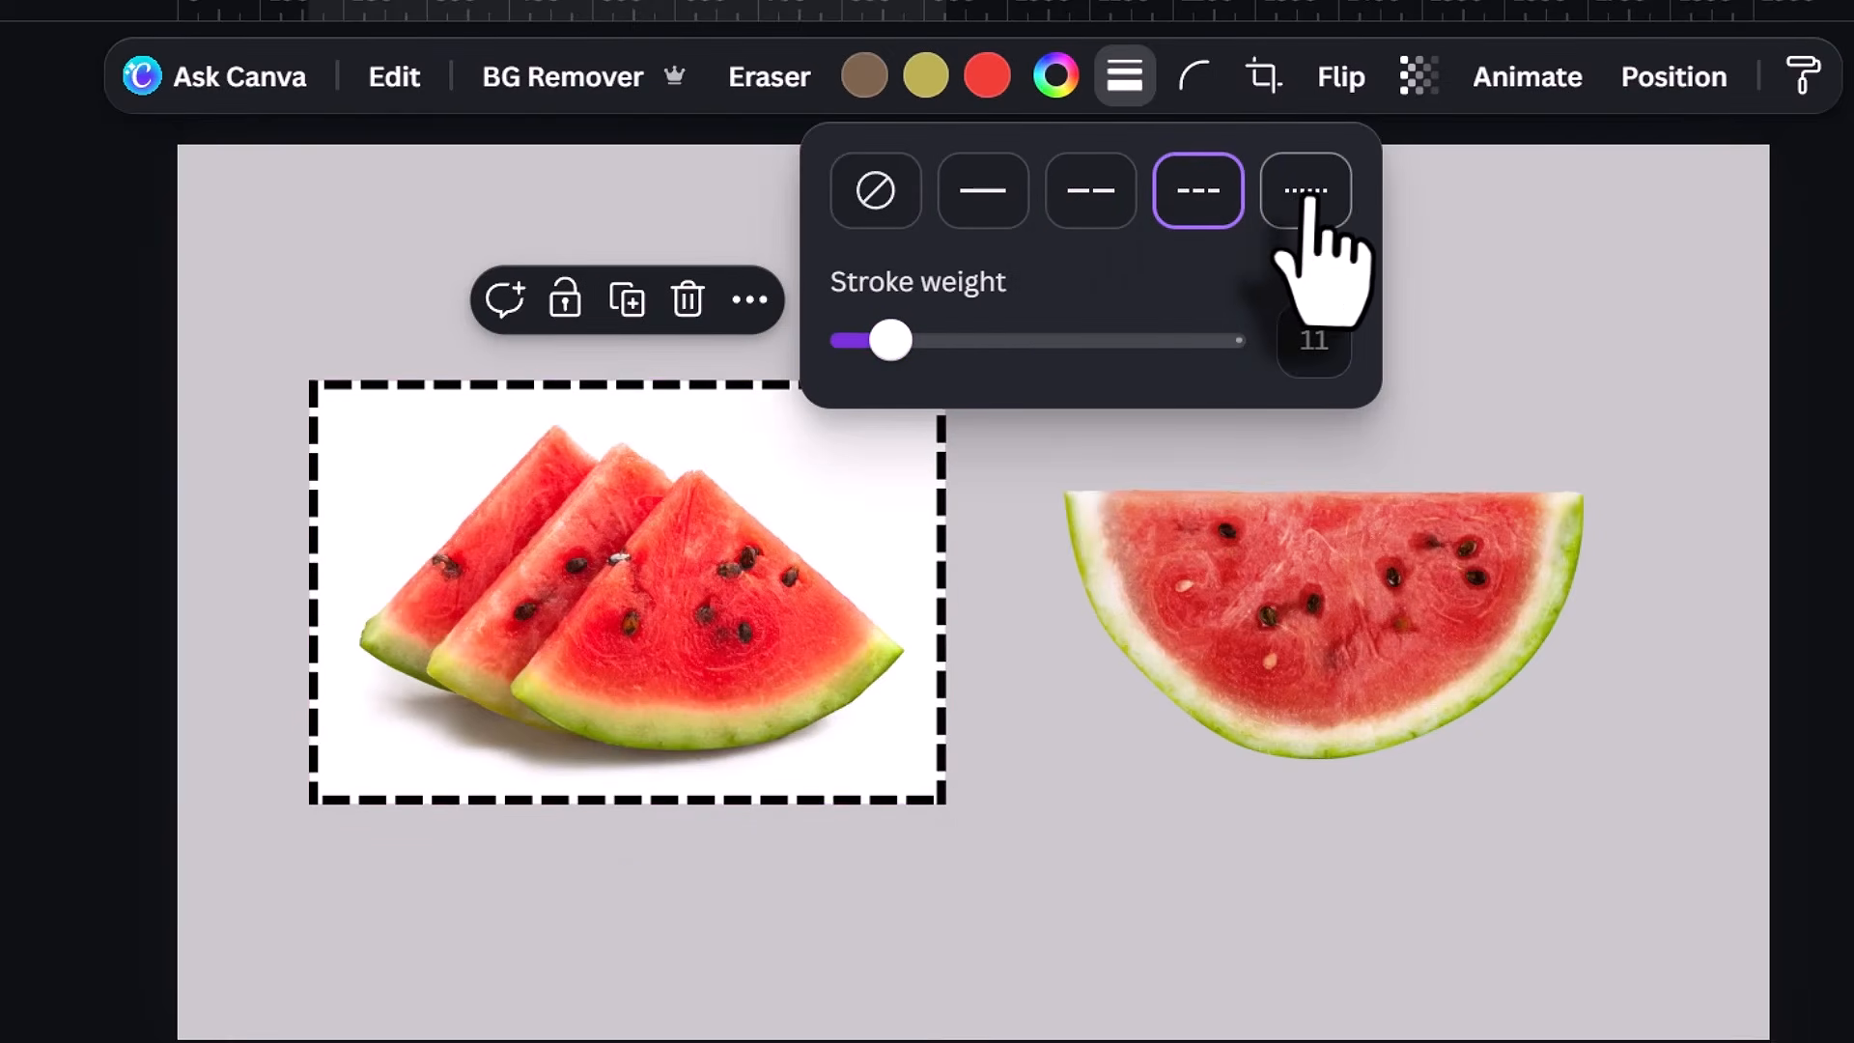
{"action": "left_click", "coordinate": [1306, 198]}
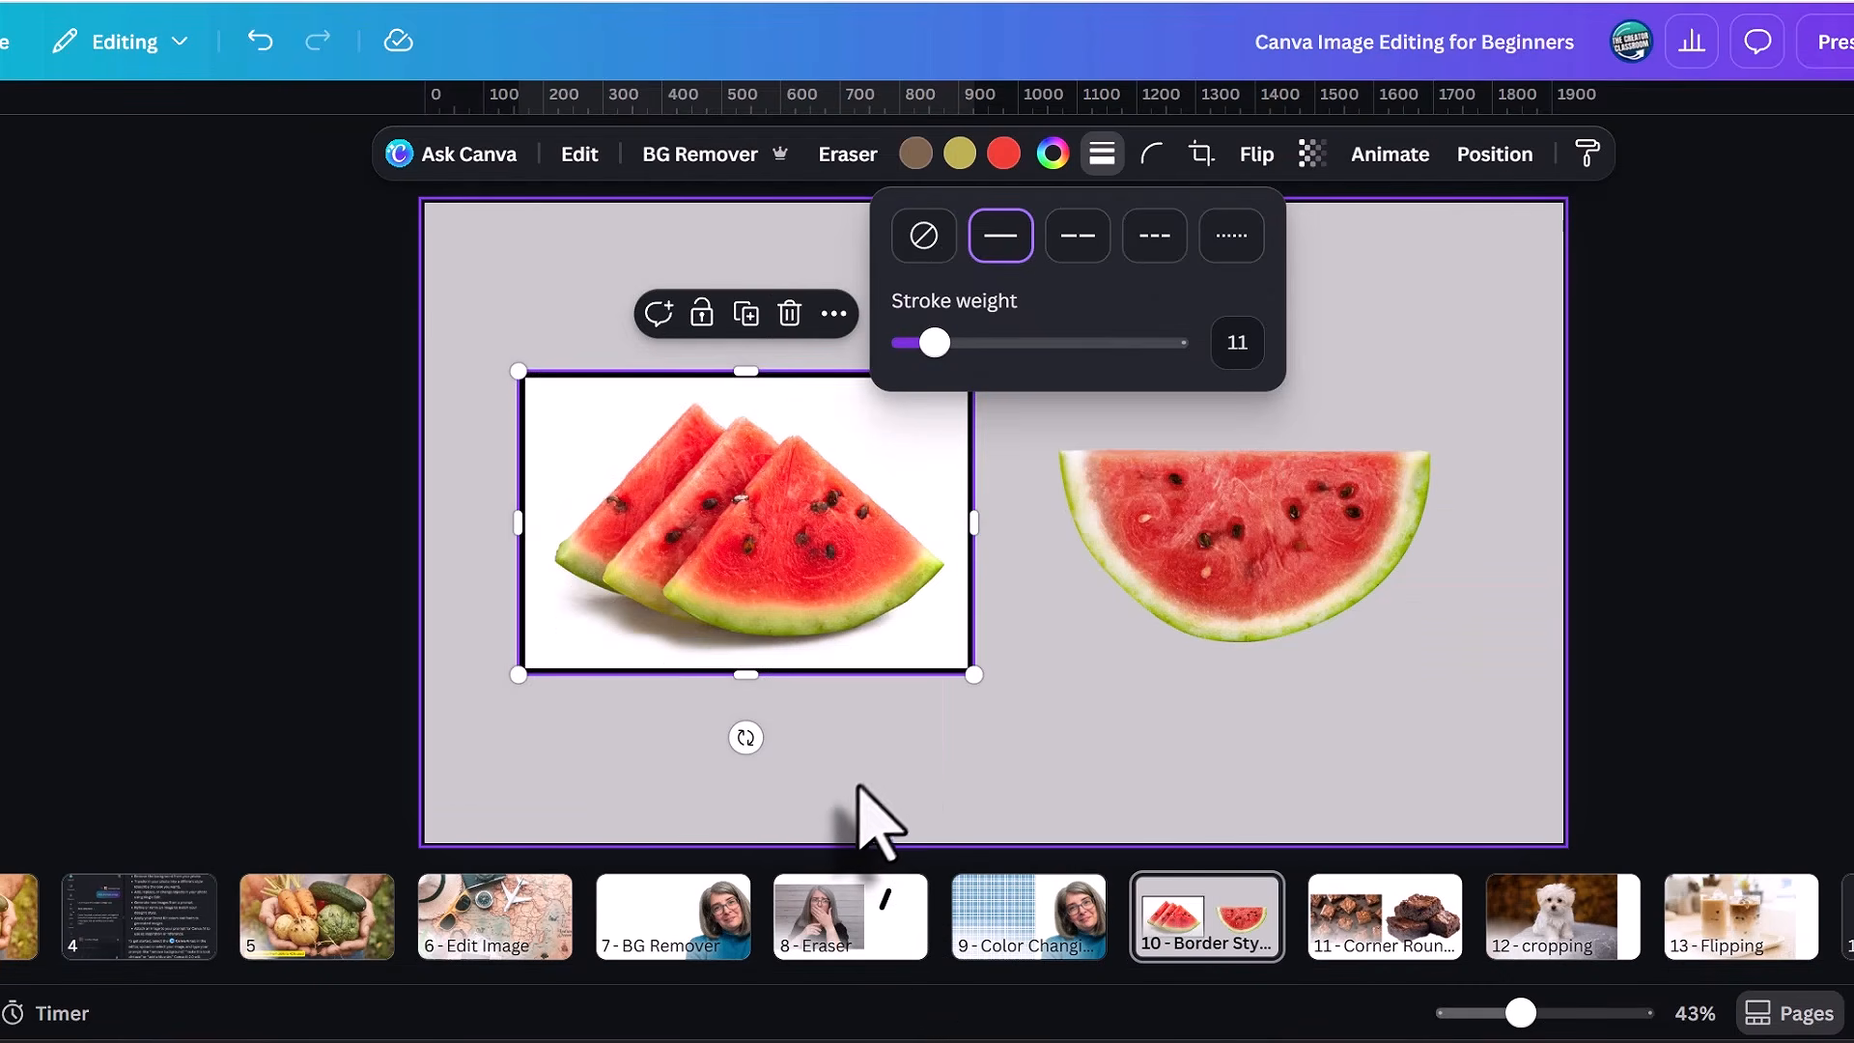
{"action": "left_click", "coordinate": [867, 811]}
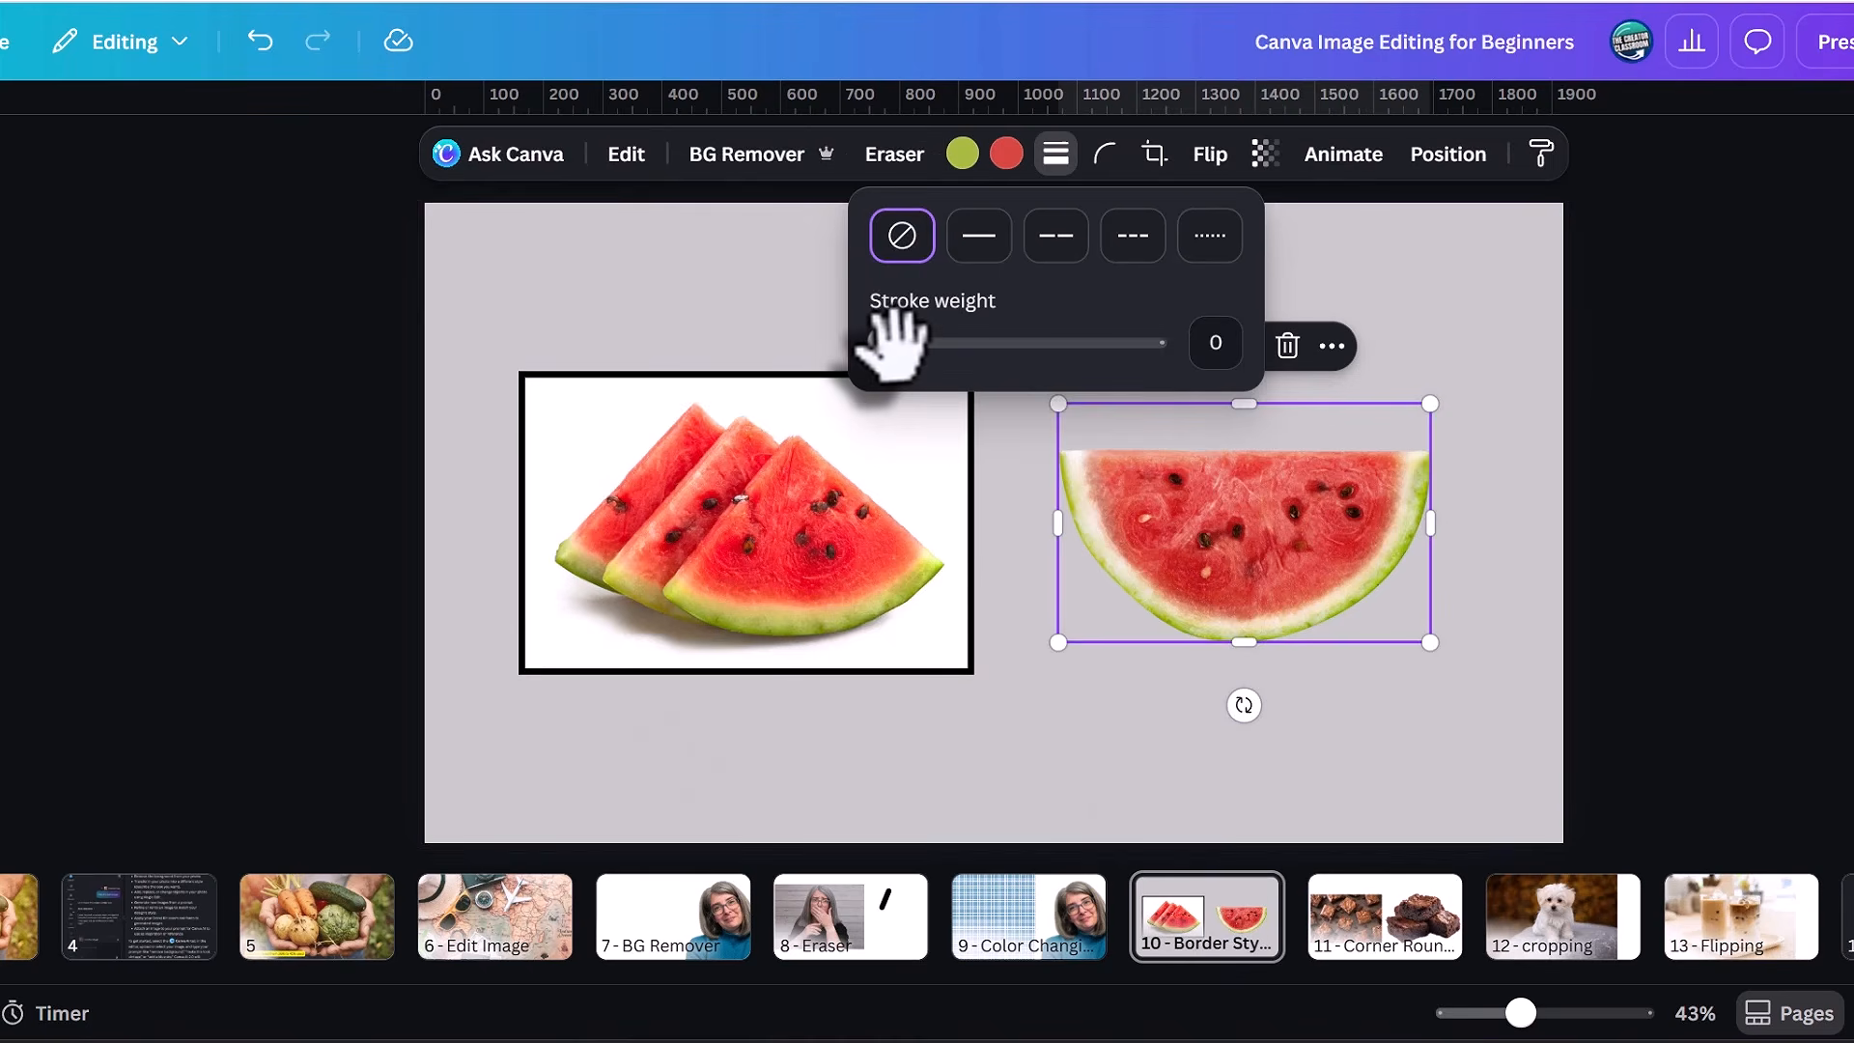
Try a solid border with a stroke weight of 12 on the half watermelon cutout and undo it.
{"action": "left_click_drag", "start_coordinate": [882, 338], "coordinate": [908, 342]}
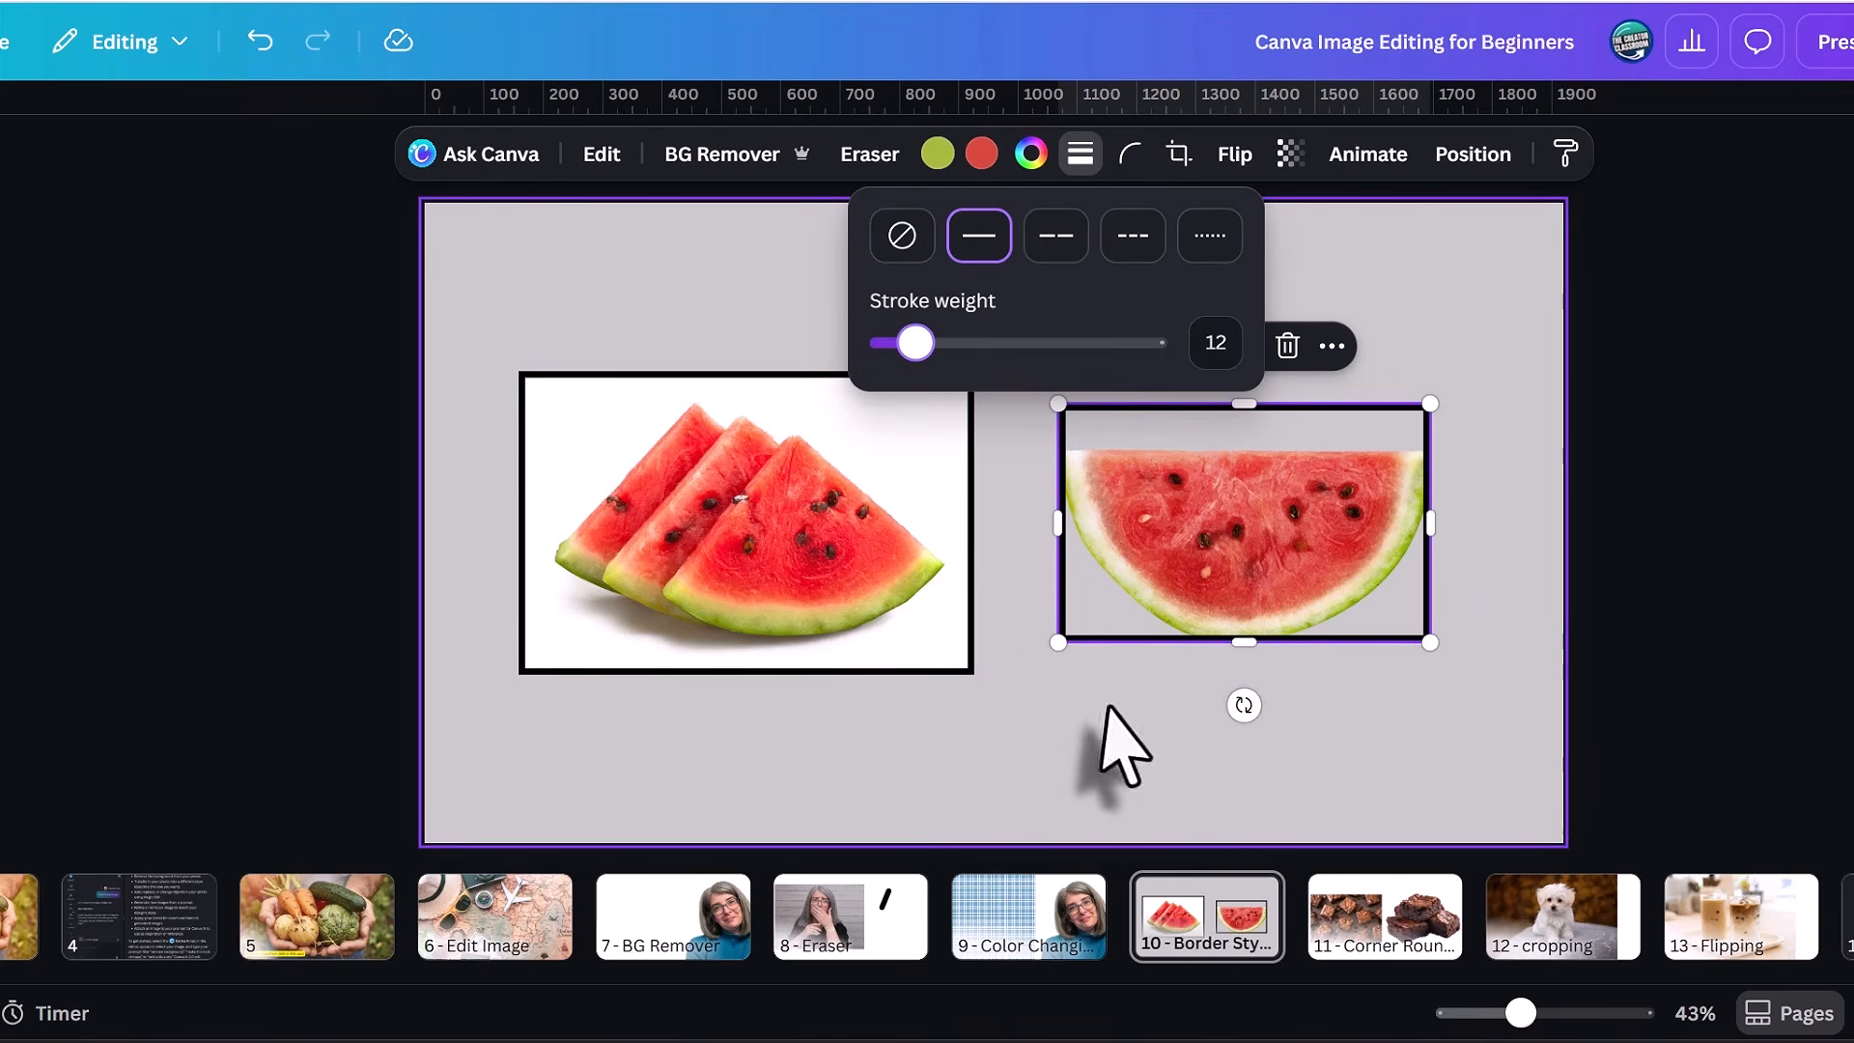
{"action": "left_click", "coordinate": [1109, 710]}
{"action": "key", "text": "ctrl+z"}
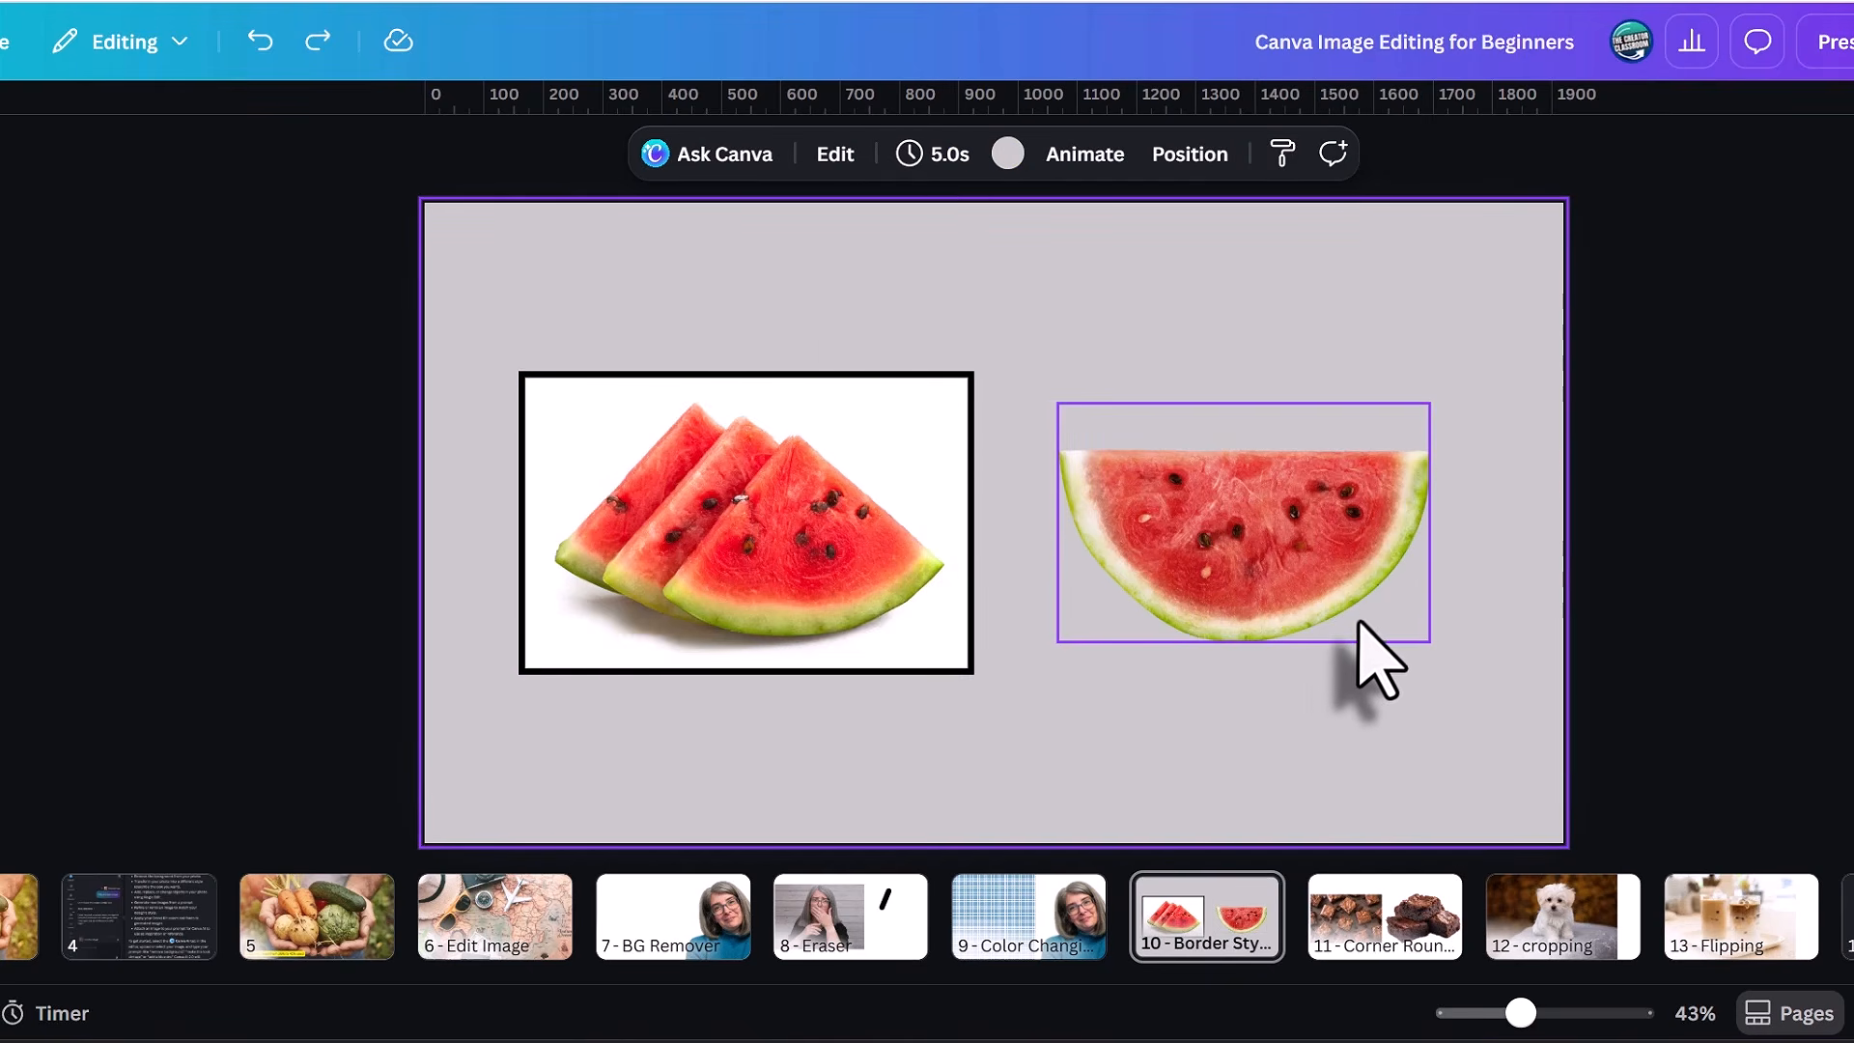
Select the half watermelon cutout on page 10.
{"action": "left_click", "coordinate": [1362, 625]}
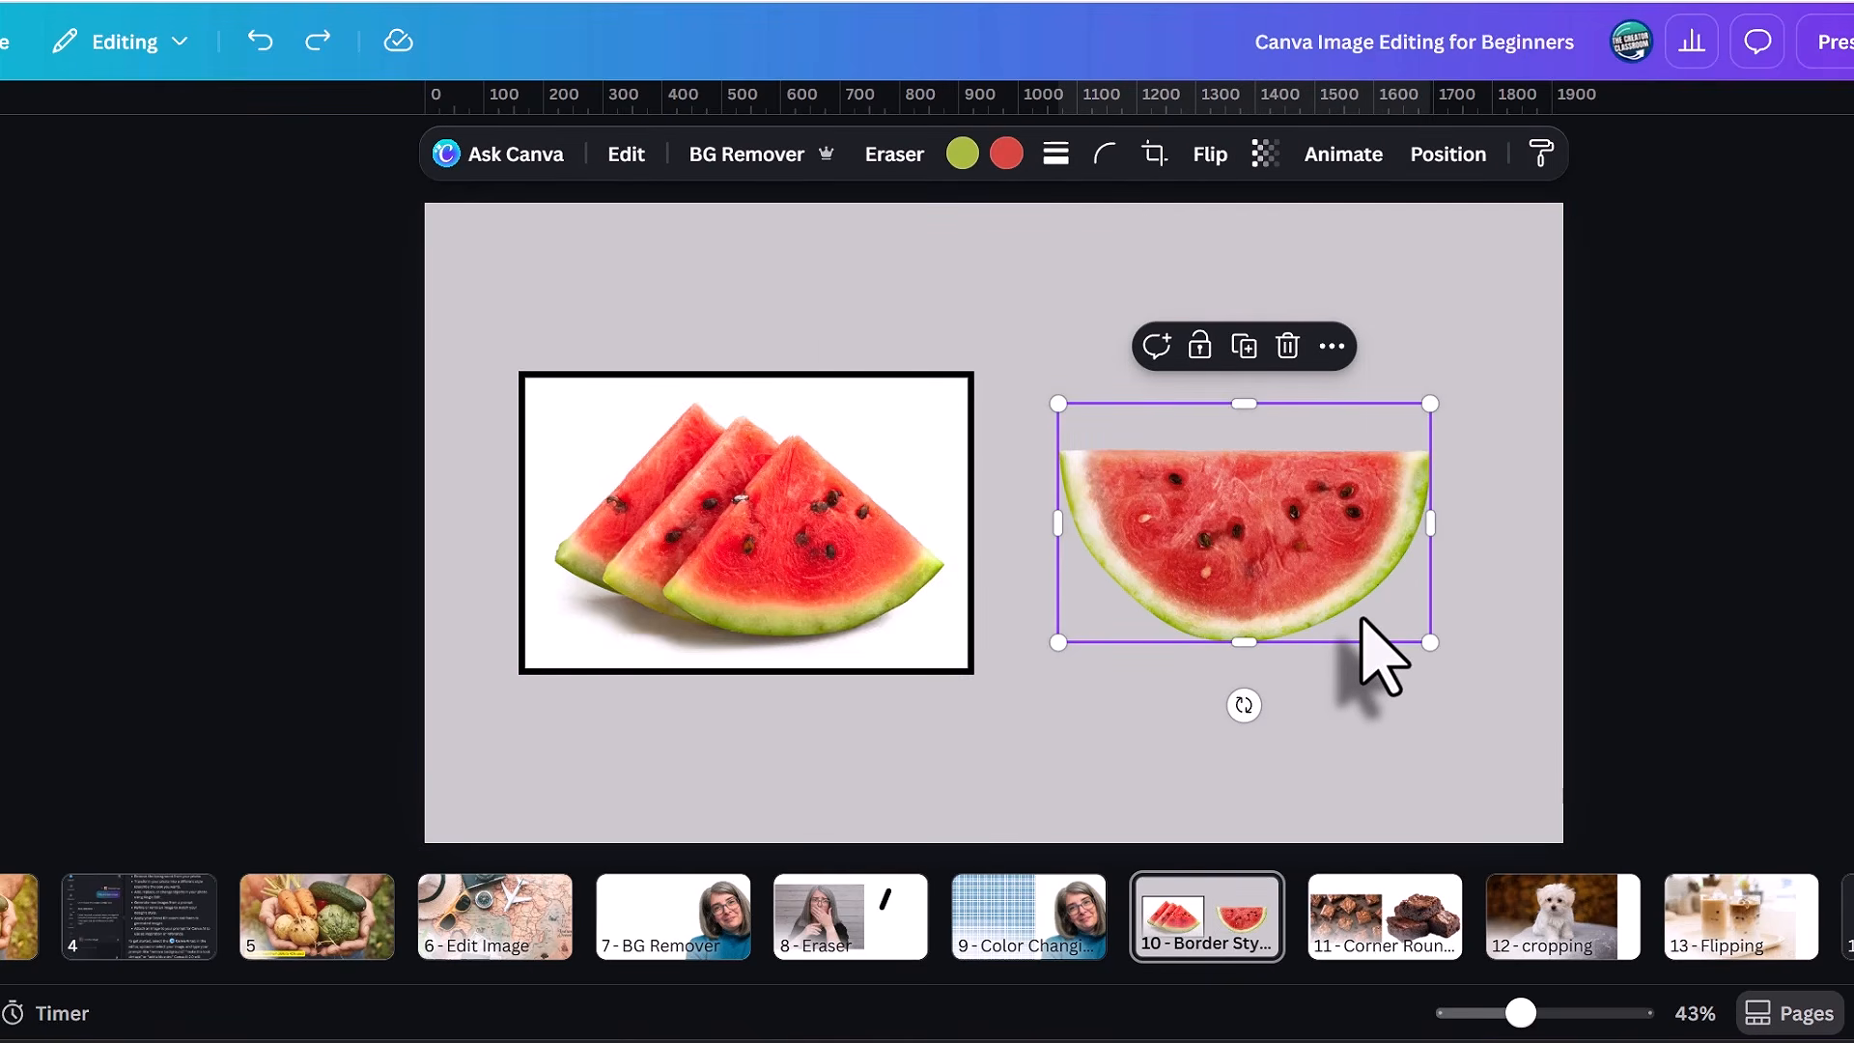
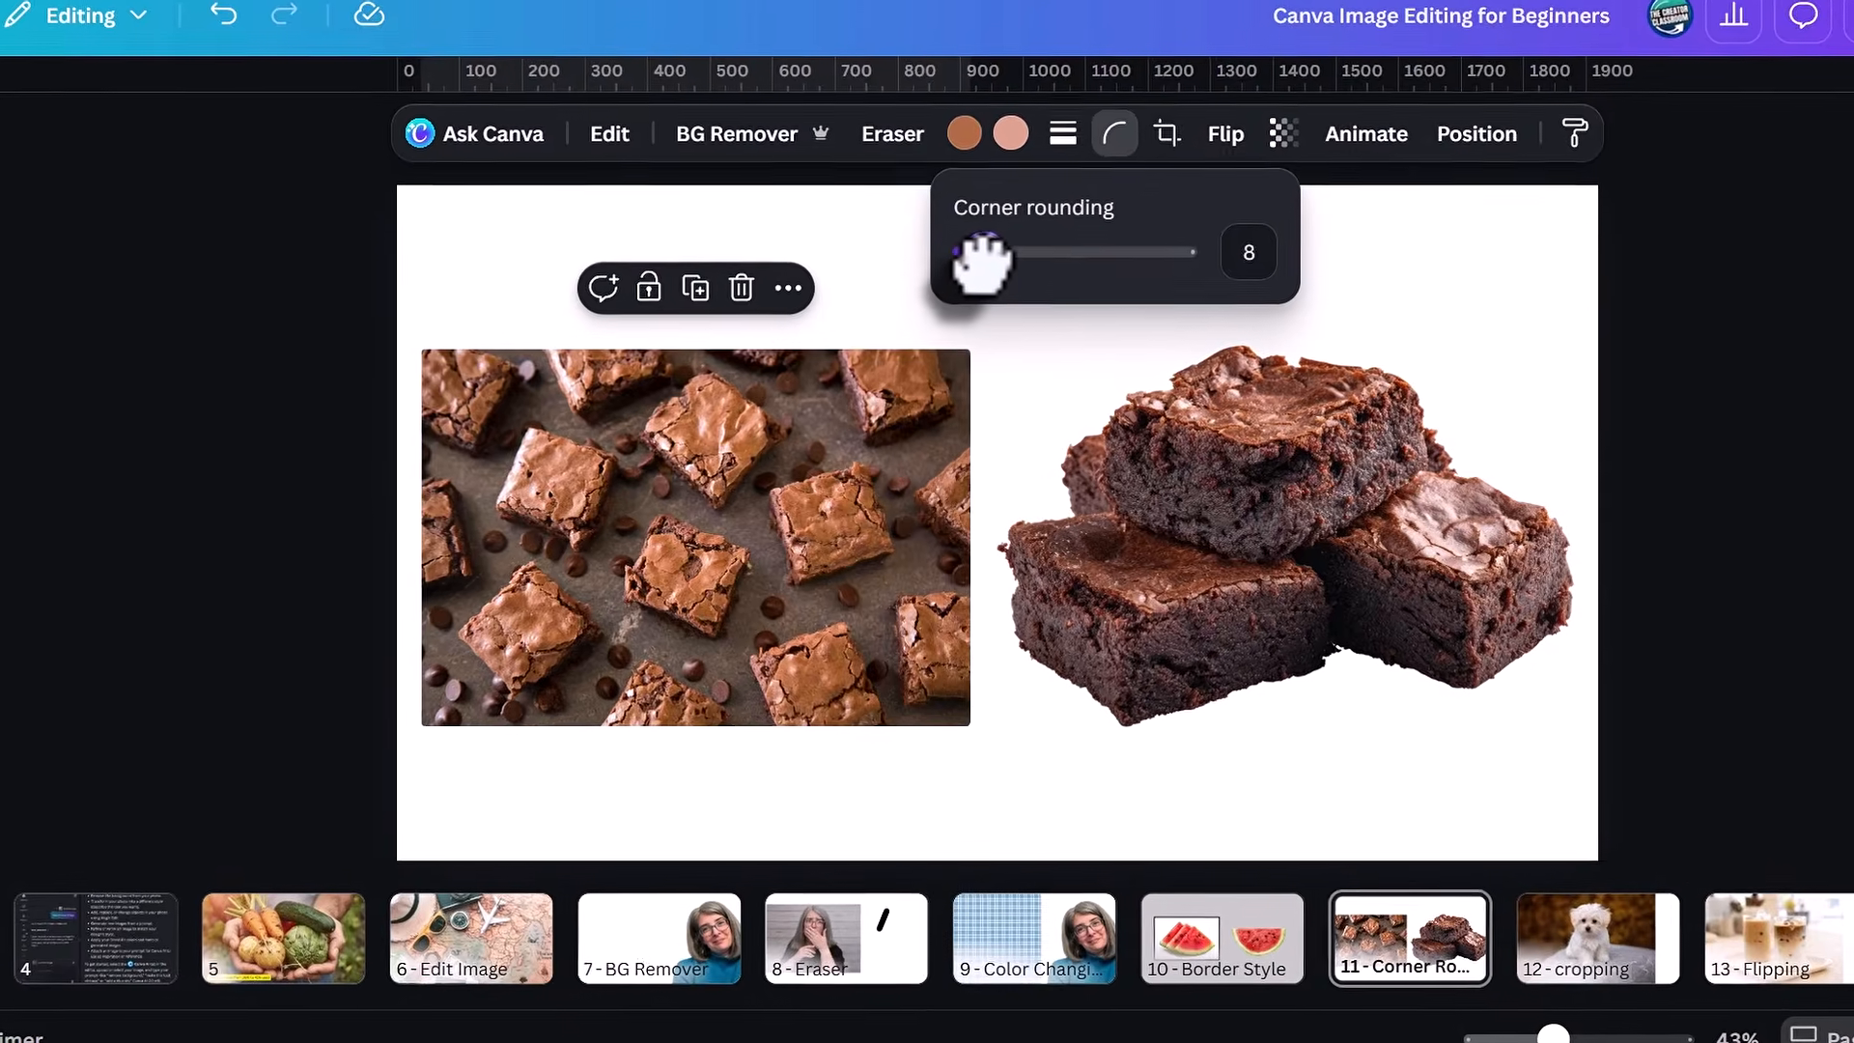
Set the corner rounding of the brownie photo on page 11 to 100 and try corner rounding on the brownie stack cutout.
{"action": "left_click_drag", "start_coordinate": [970, 262], "coordinate": [1079, 222]}
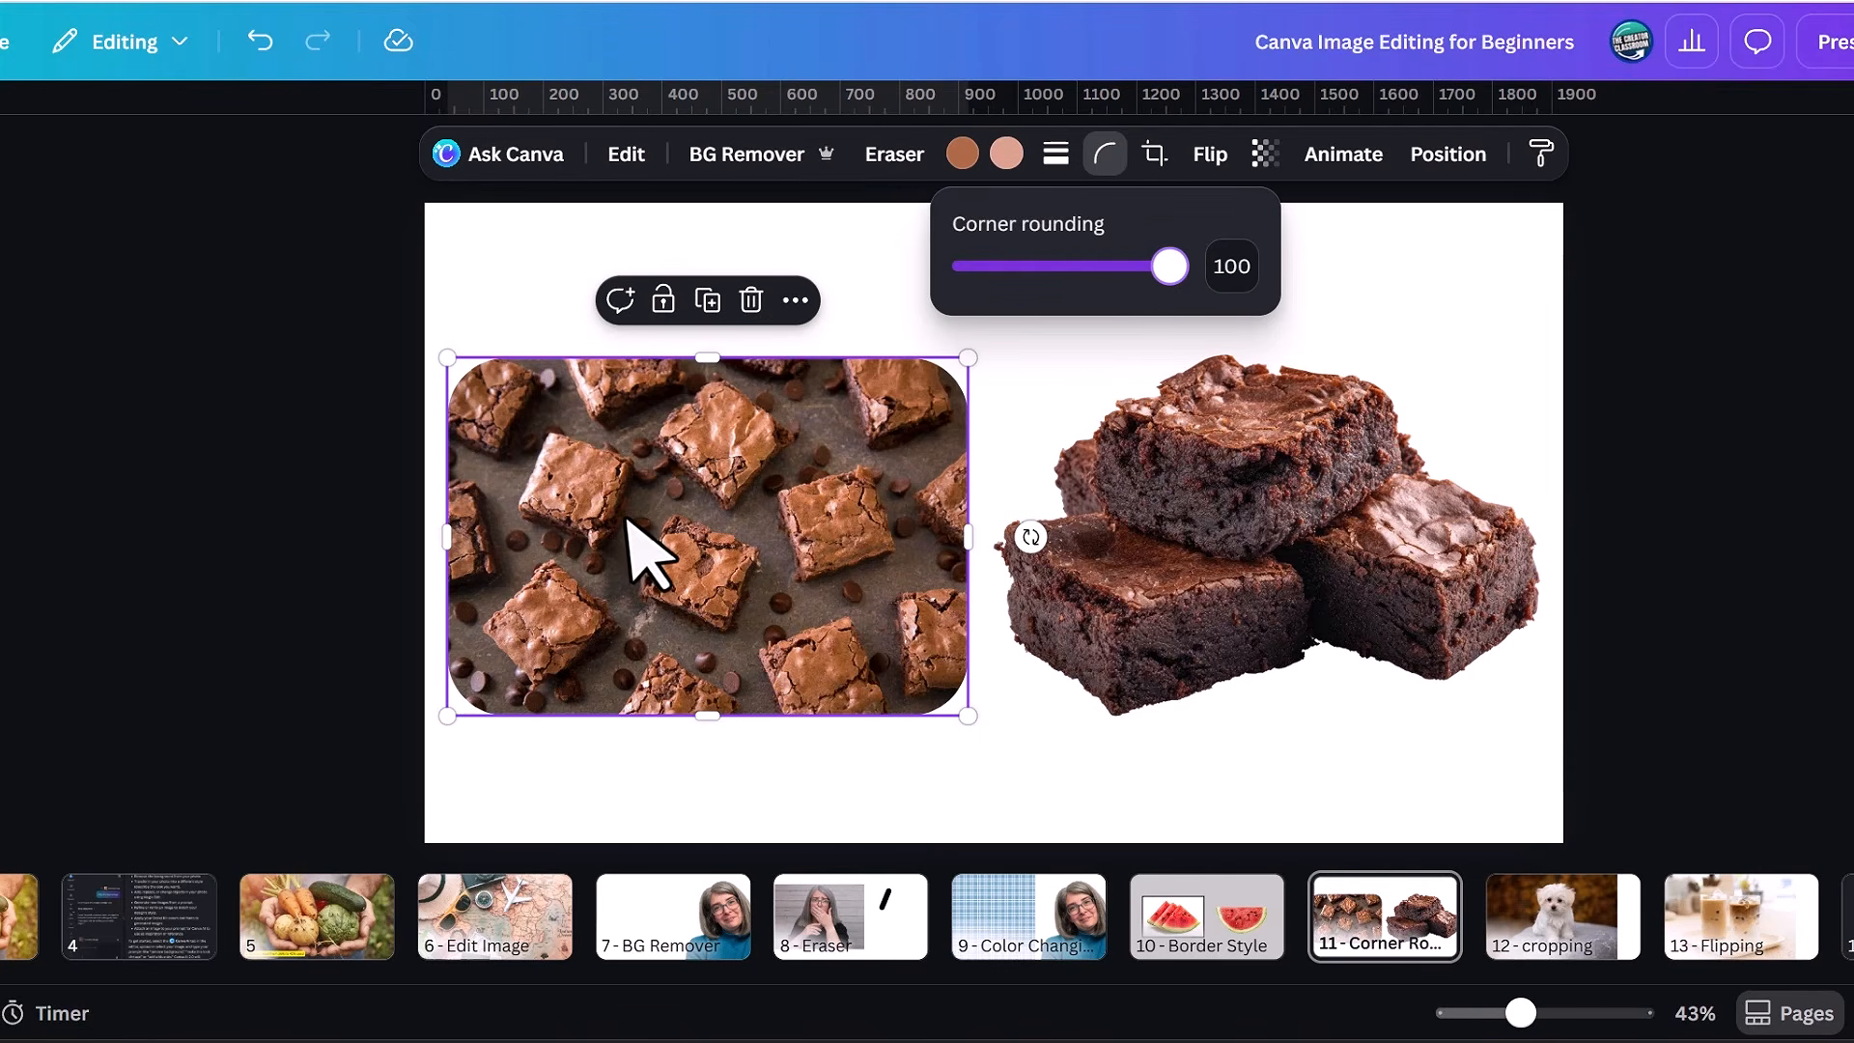
{"action": "left_click", "coordinate": [1138, 559]}
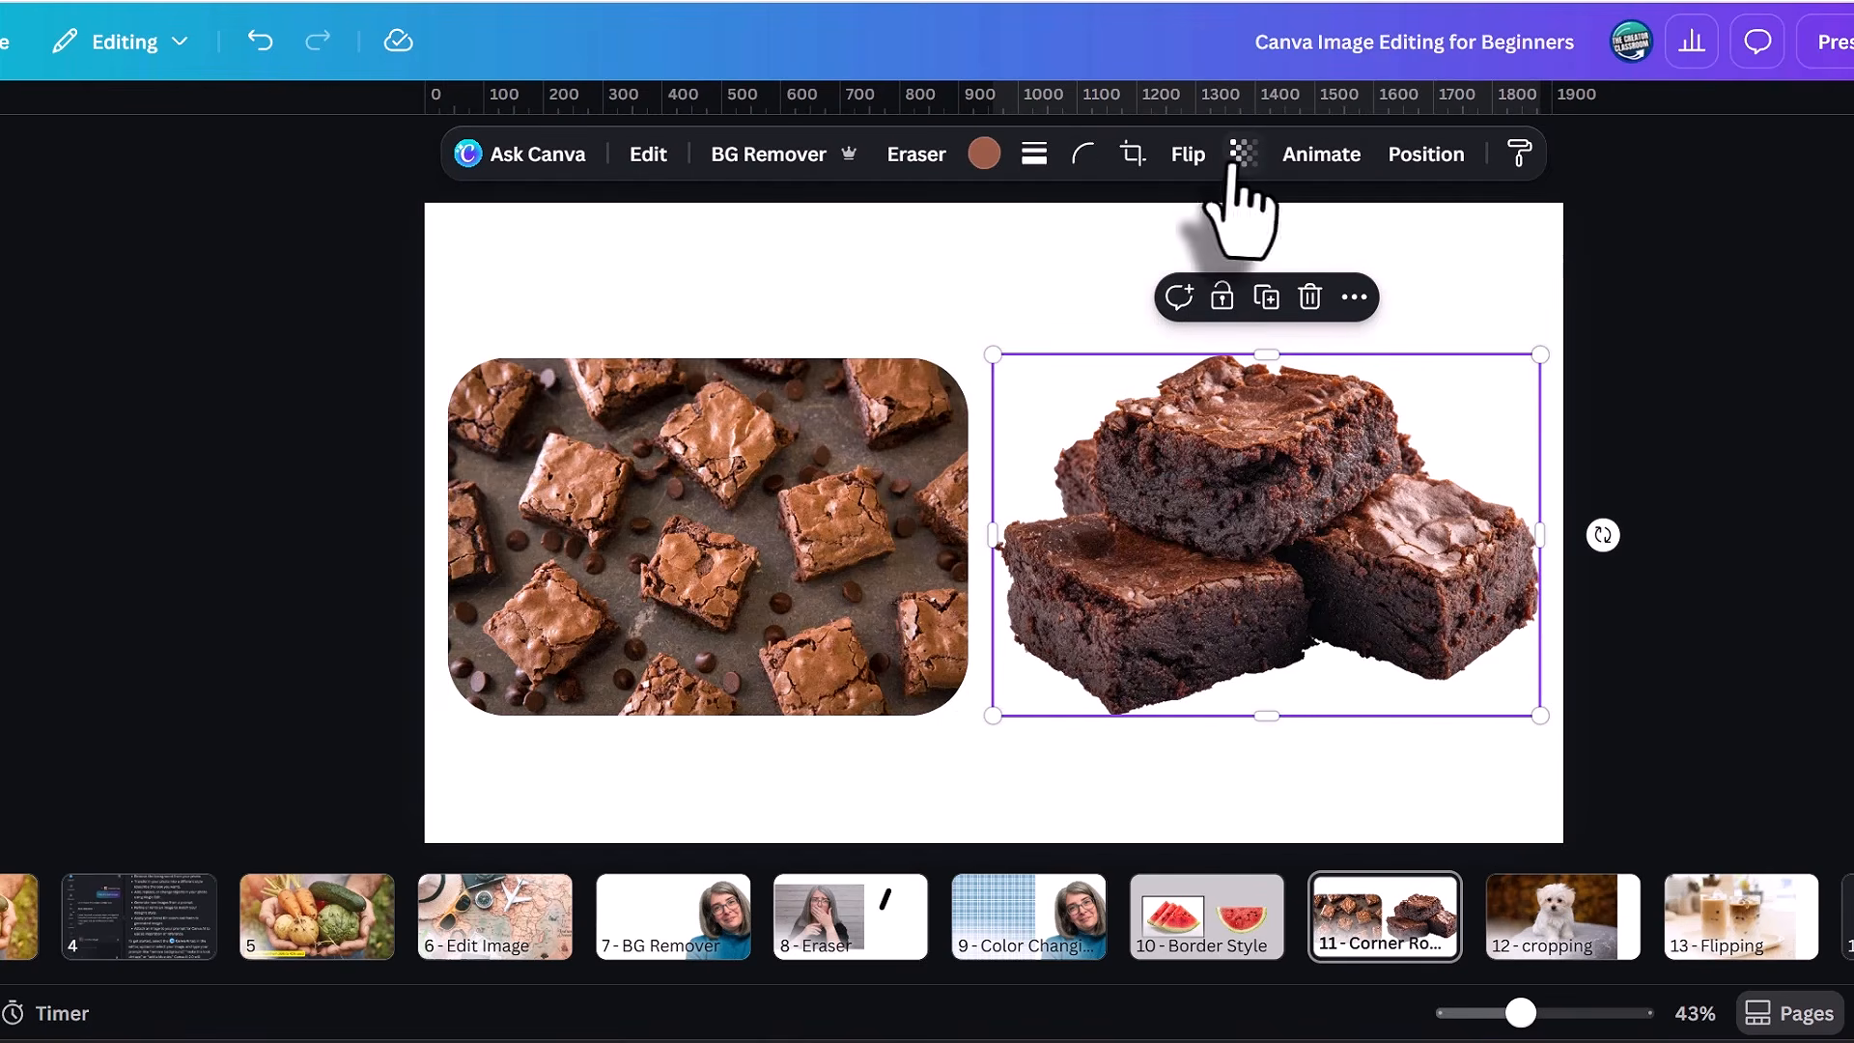
{"action": "left_click", "coordinate": [1075, 159]}
{"action": "left_click_drag", "start_coordinate": [937, 265], "coordinate": [1194, 289]}
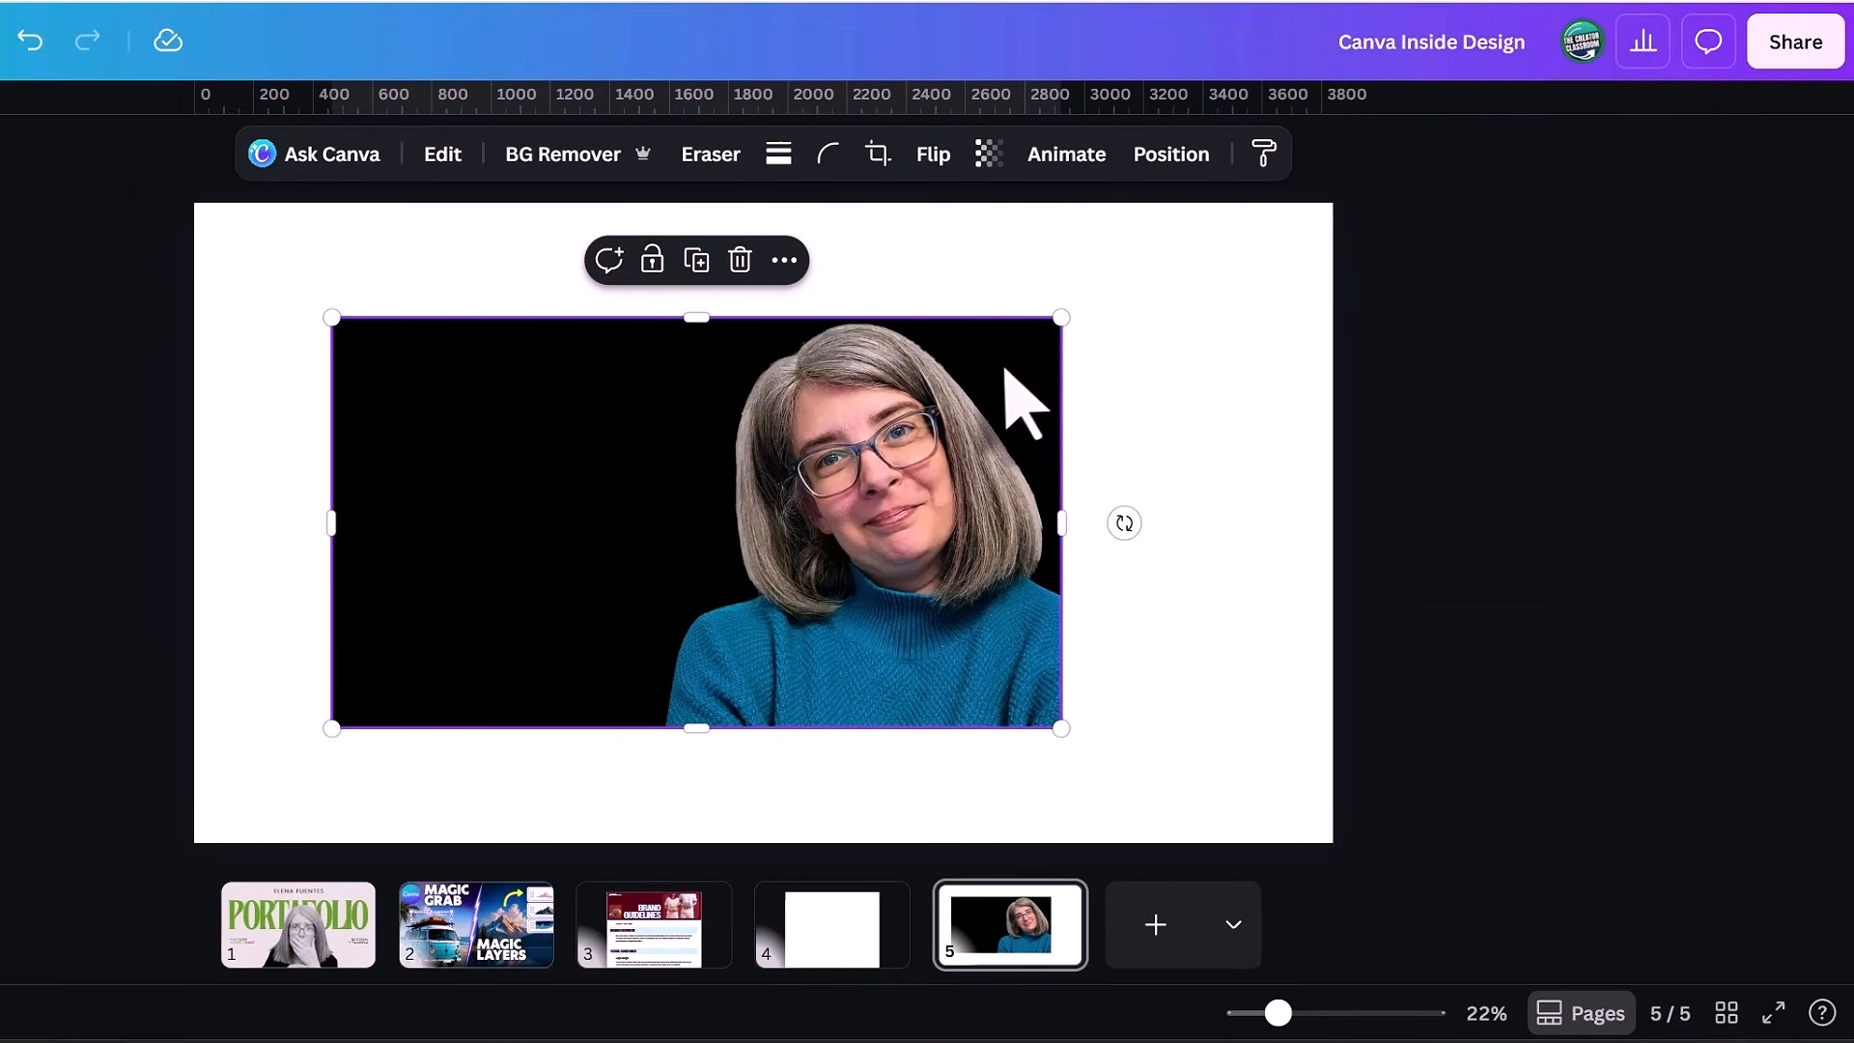
In the Canva Inside Design file, move the portrait on page 5 slightly left and scale it down from its upper-left corner.
{"action": "left_click_drag", "start_coordinate": [1006, 370], "coordinate": [994, 367]}
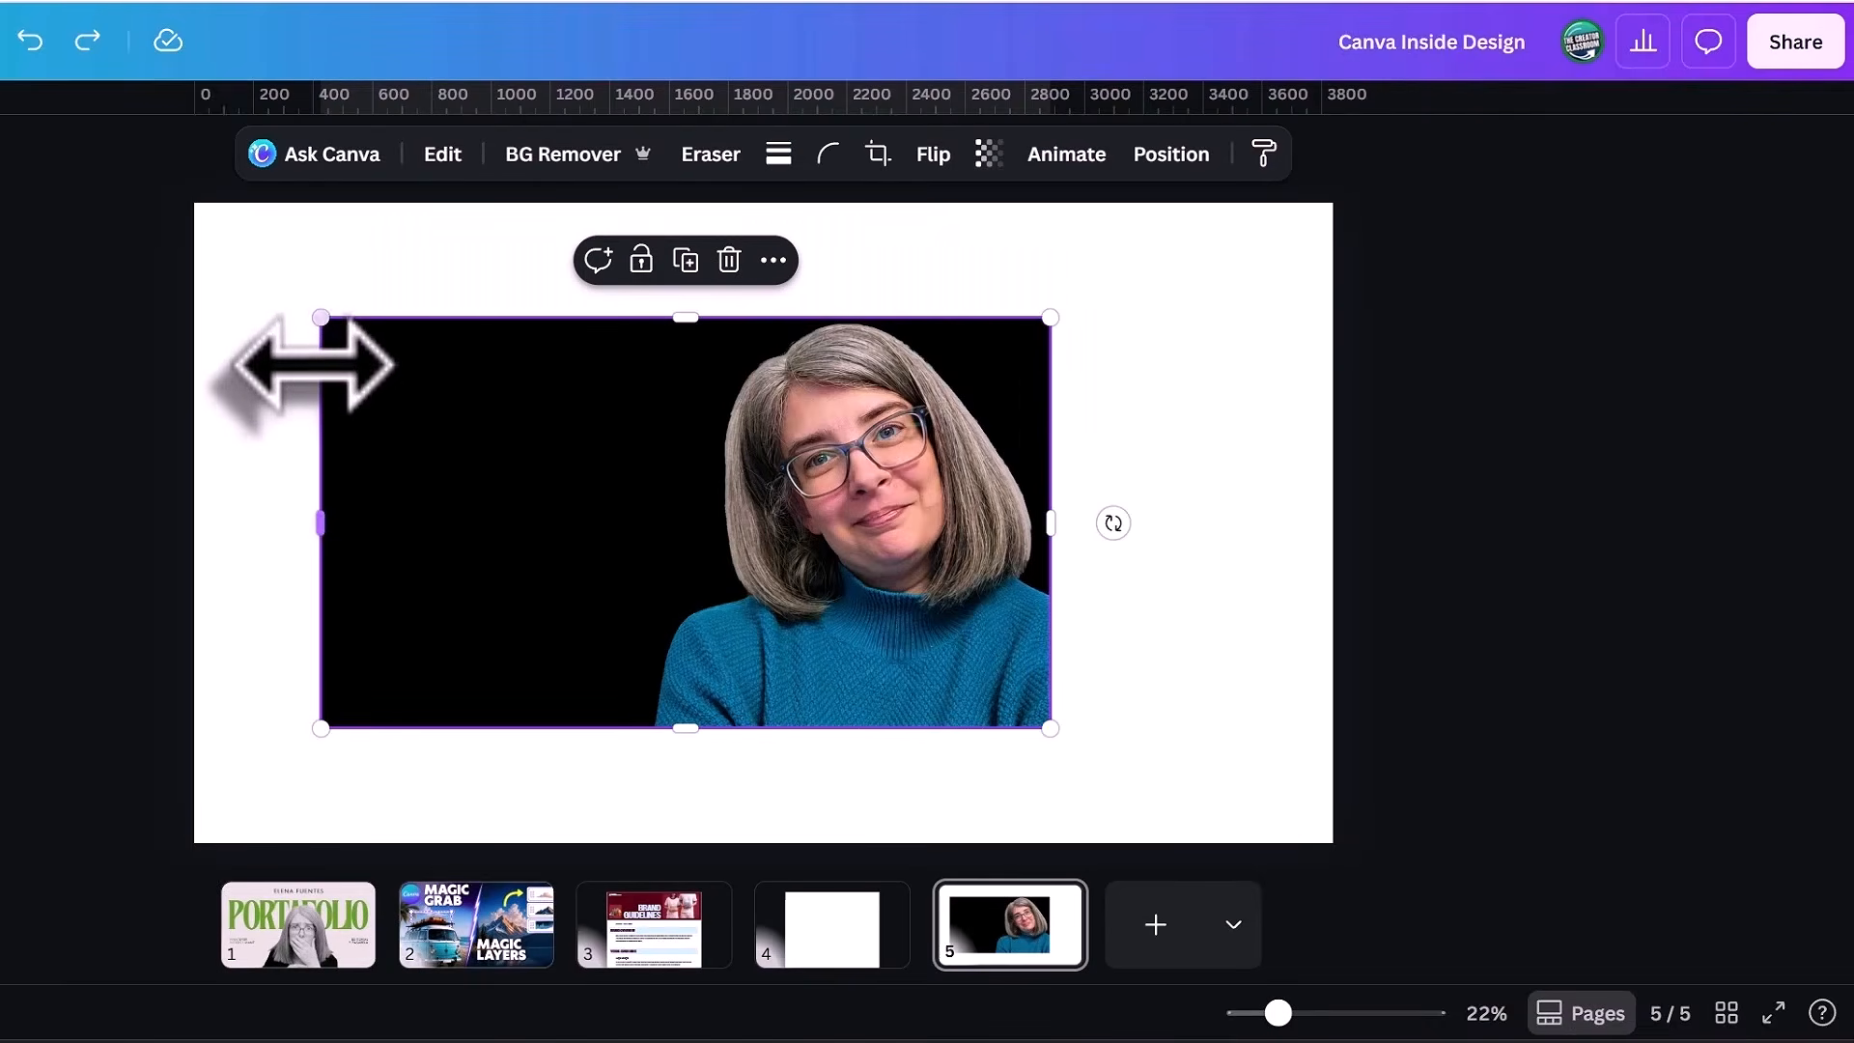
{"action": "left_click_drag", "start_coordinate": [322, 319], "coordinate": [442, 386]}
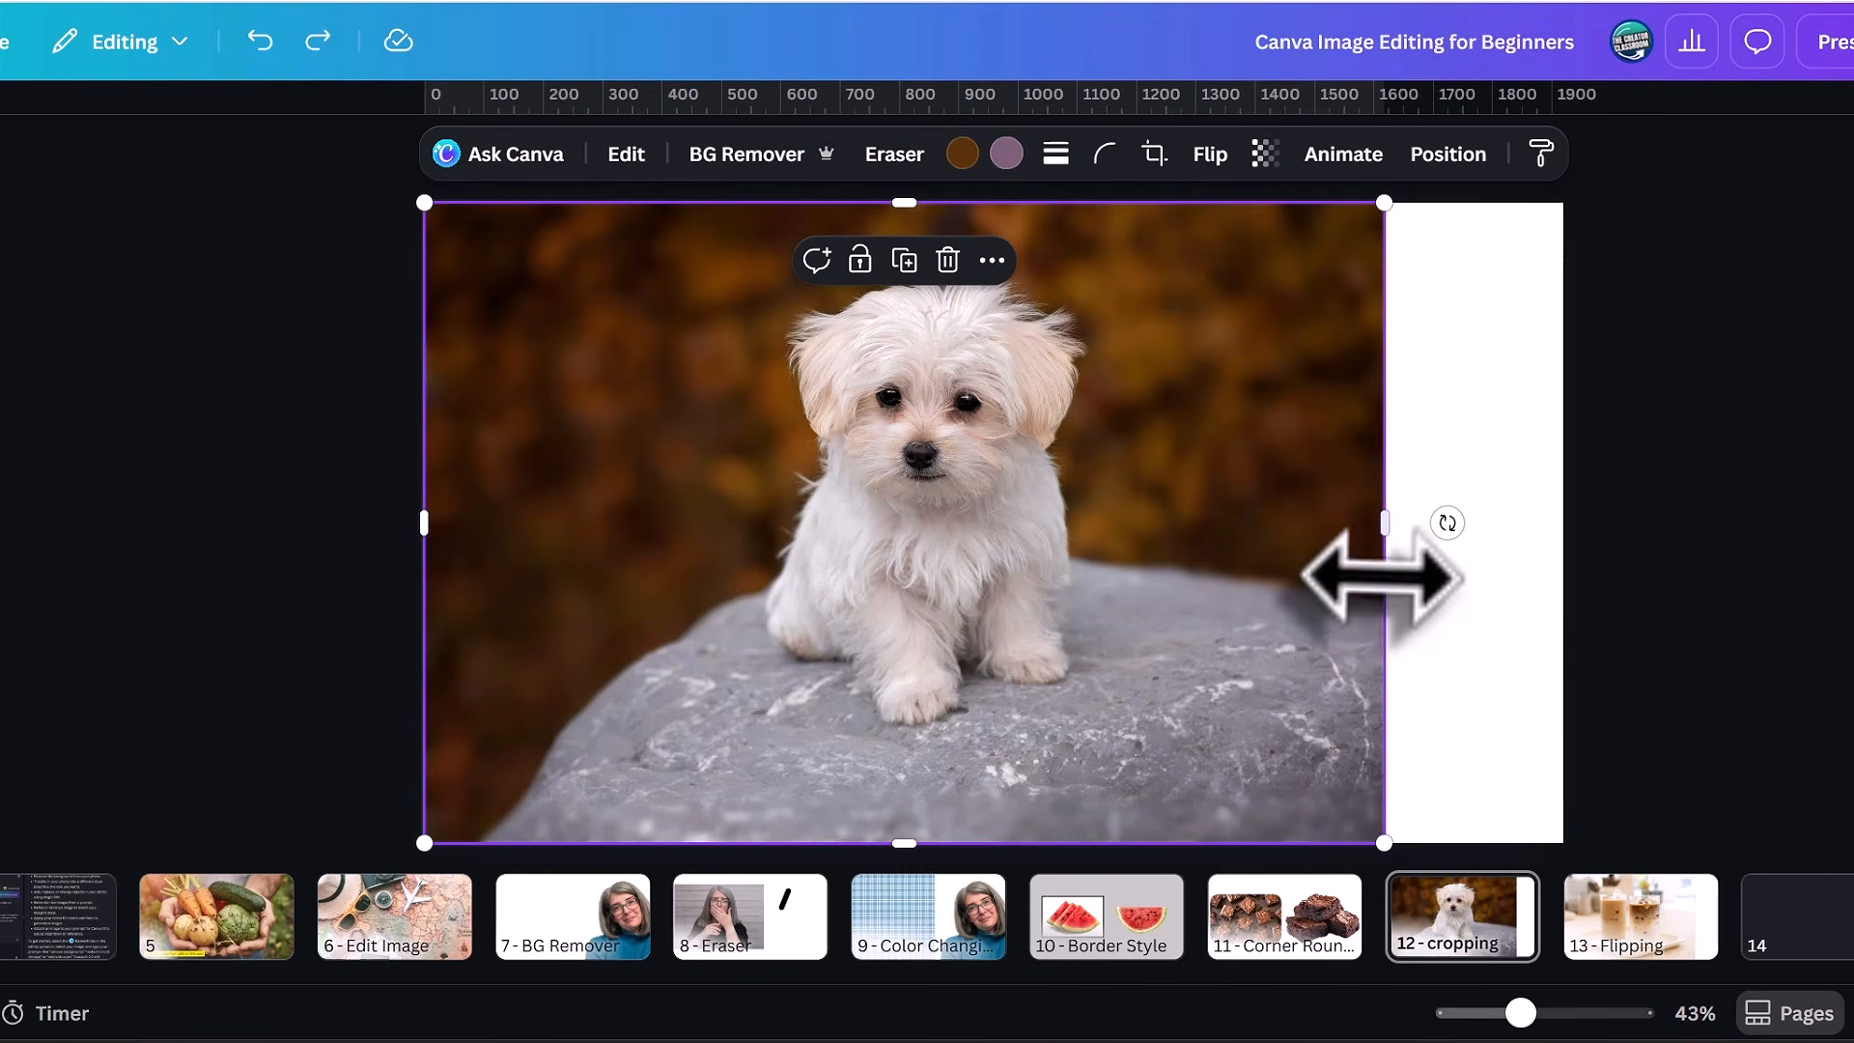
{"action": "left_click_drag", "start_coordinate": [1388, 536], "coordinate": [1384, 579]}
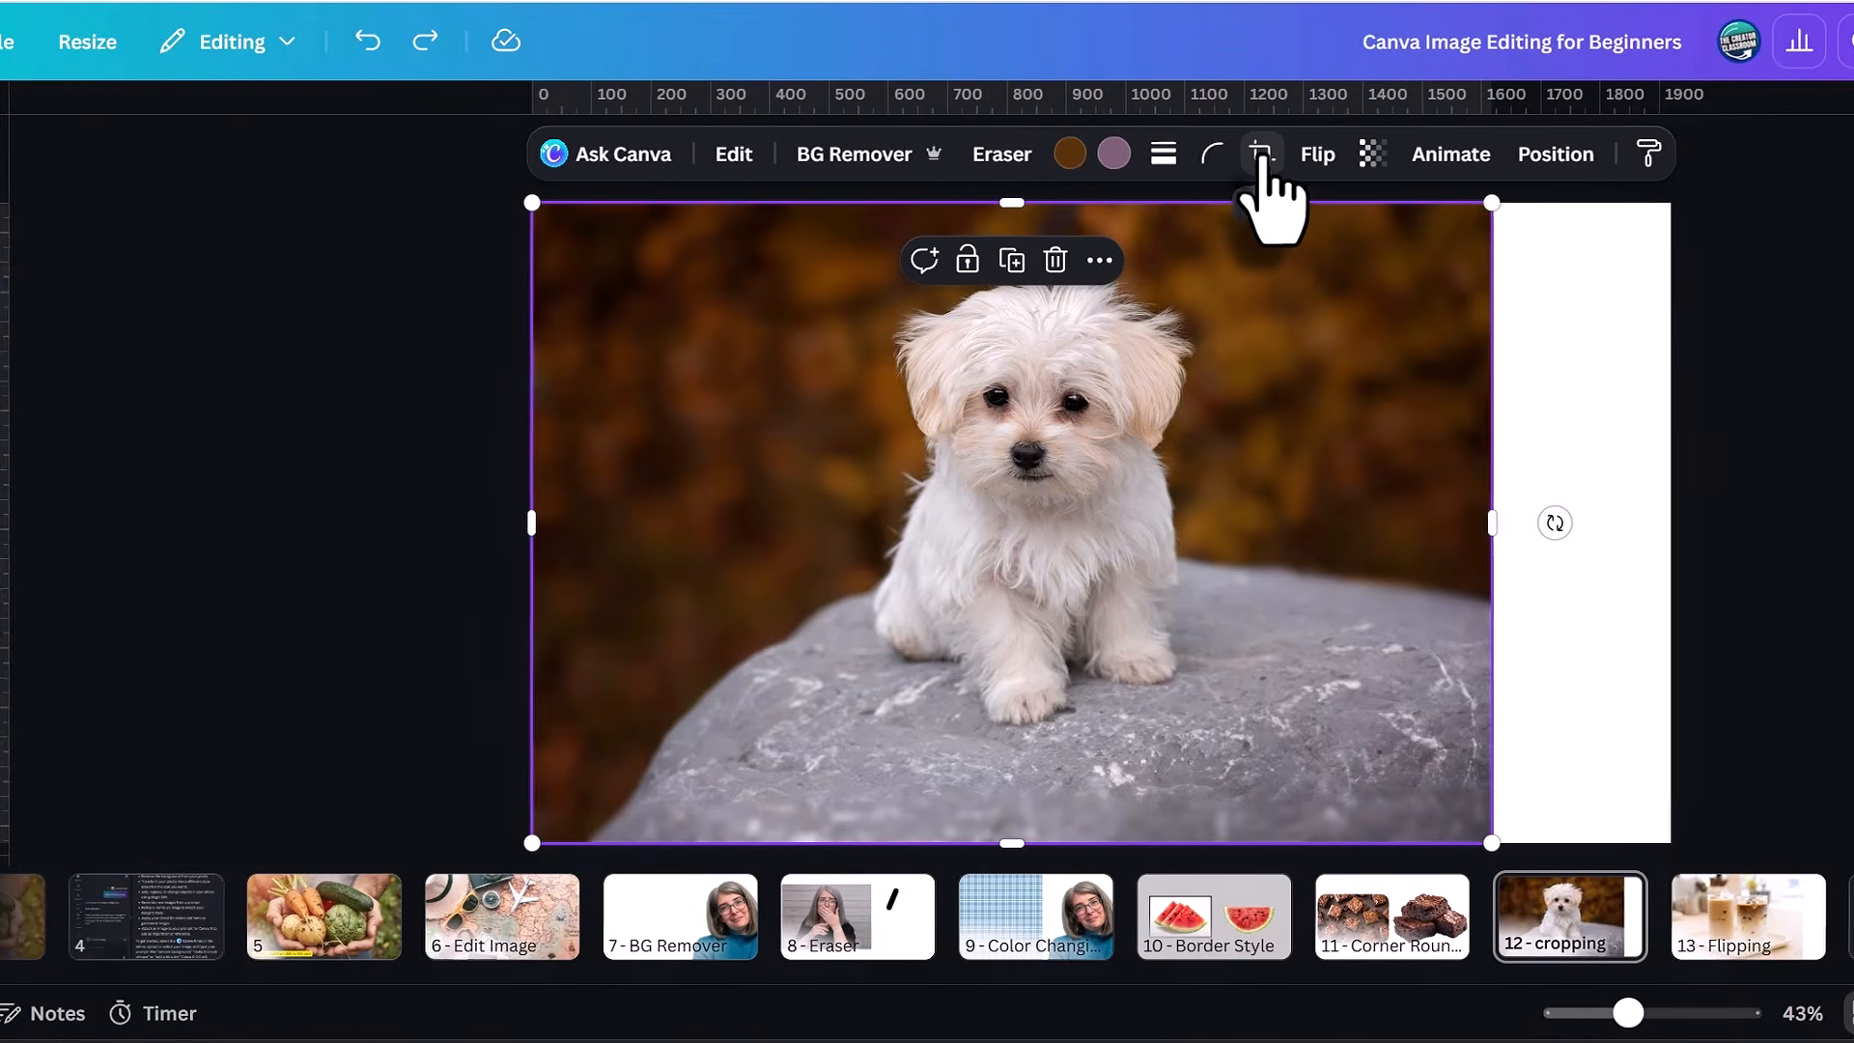
{"action": "left_click", "coordinate": [1154, 154]}
{"action": "left_click", "coordinate": [553, 130]}
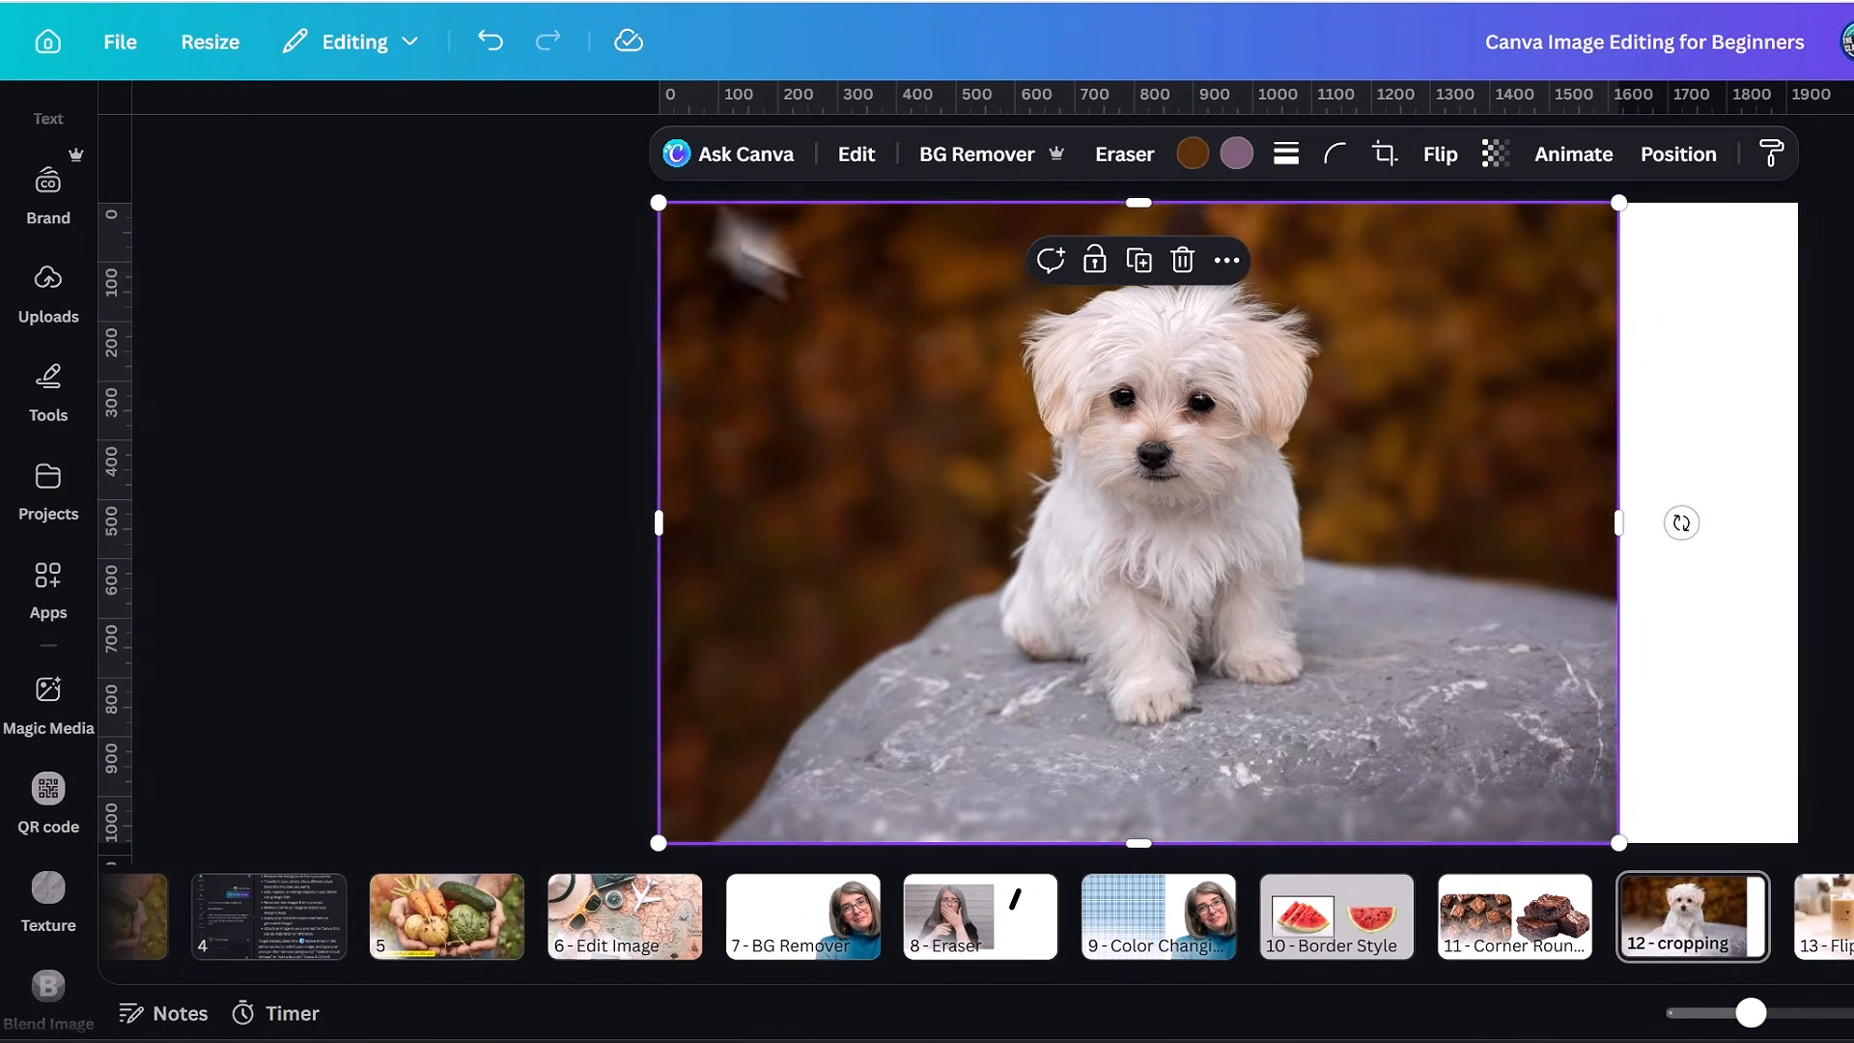
{"action": "left_click", "coordinate": [1722, 473]}
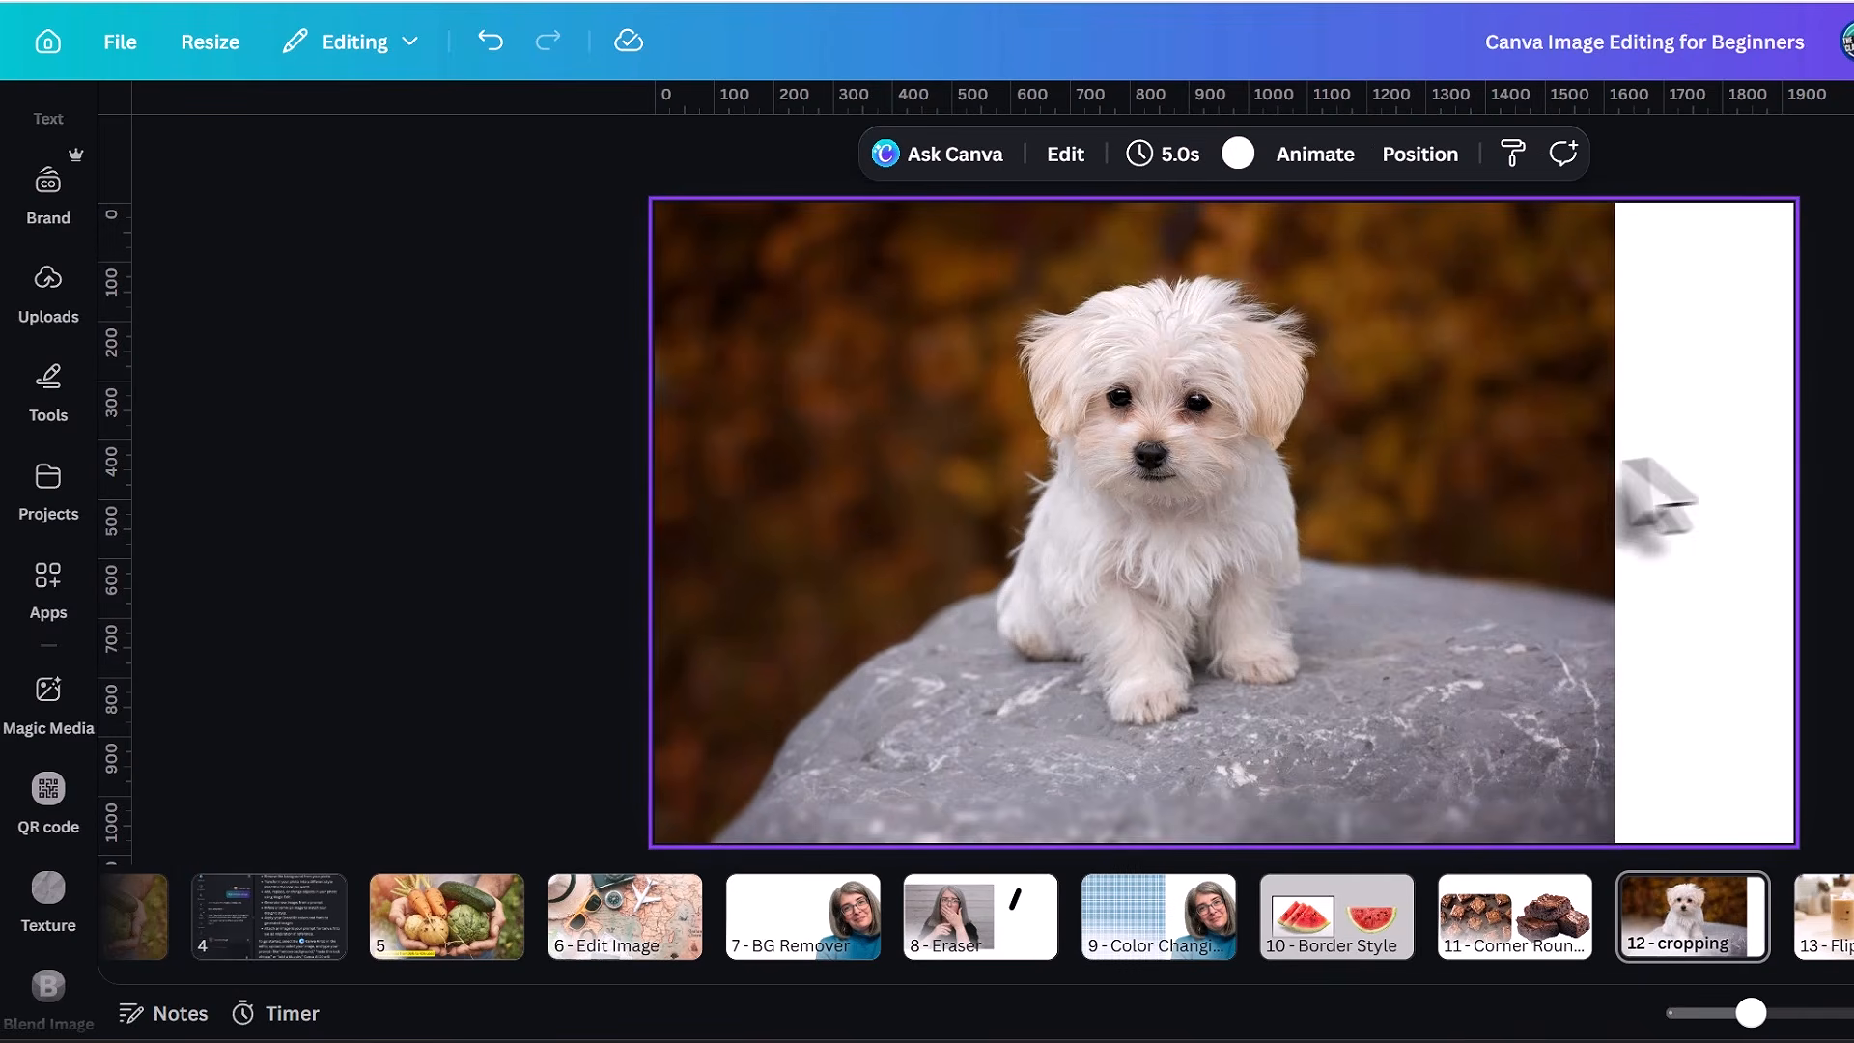
Start cropping the puppy photo on page 12 and try the 1:1, 16:9 and 5:4 aspect ratios.
{"action": "double_click", "coordinate": [1425, 454]}
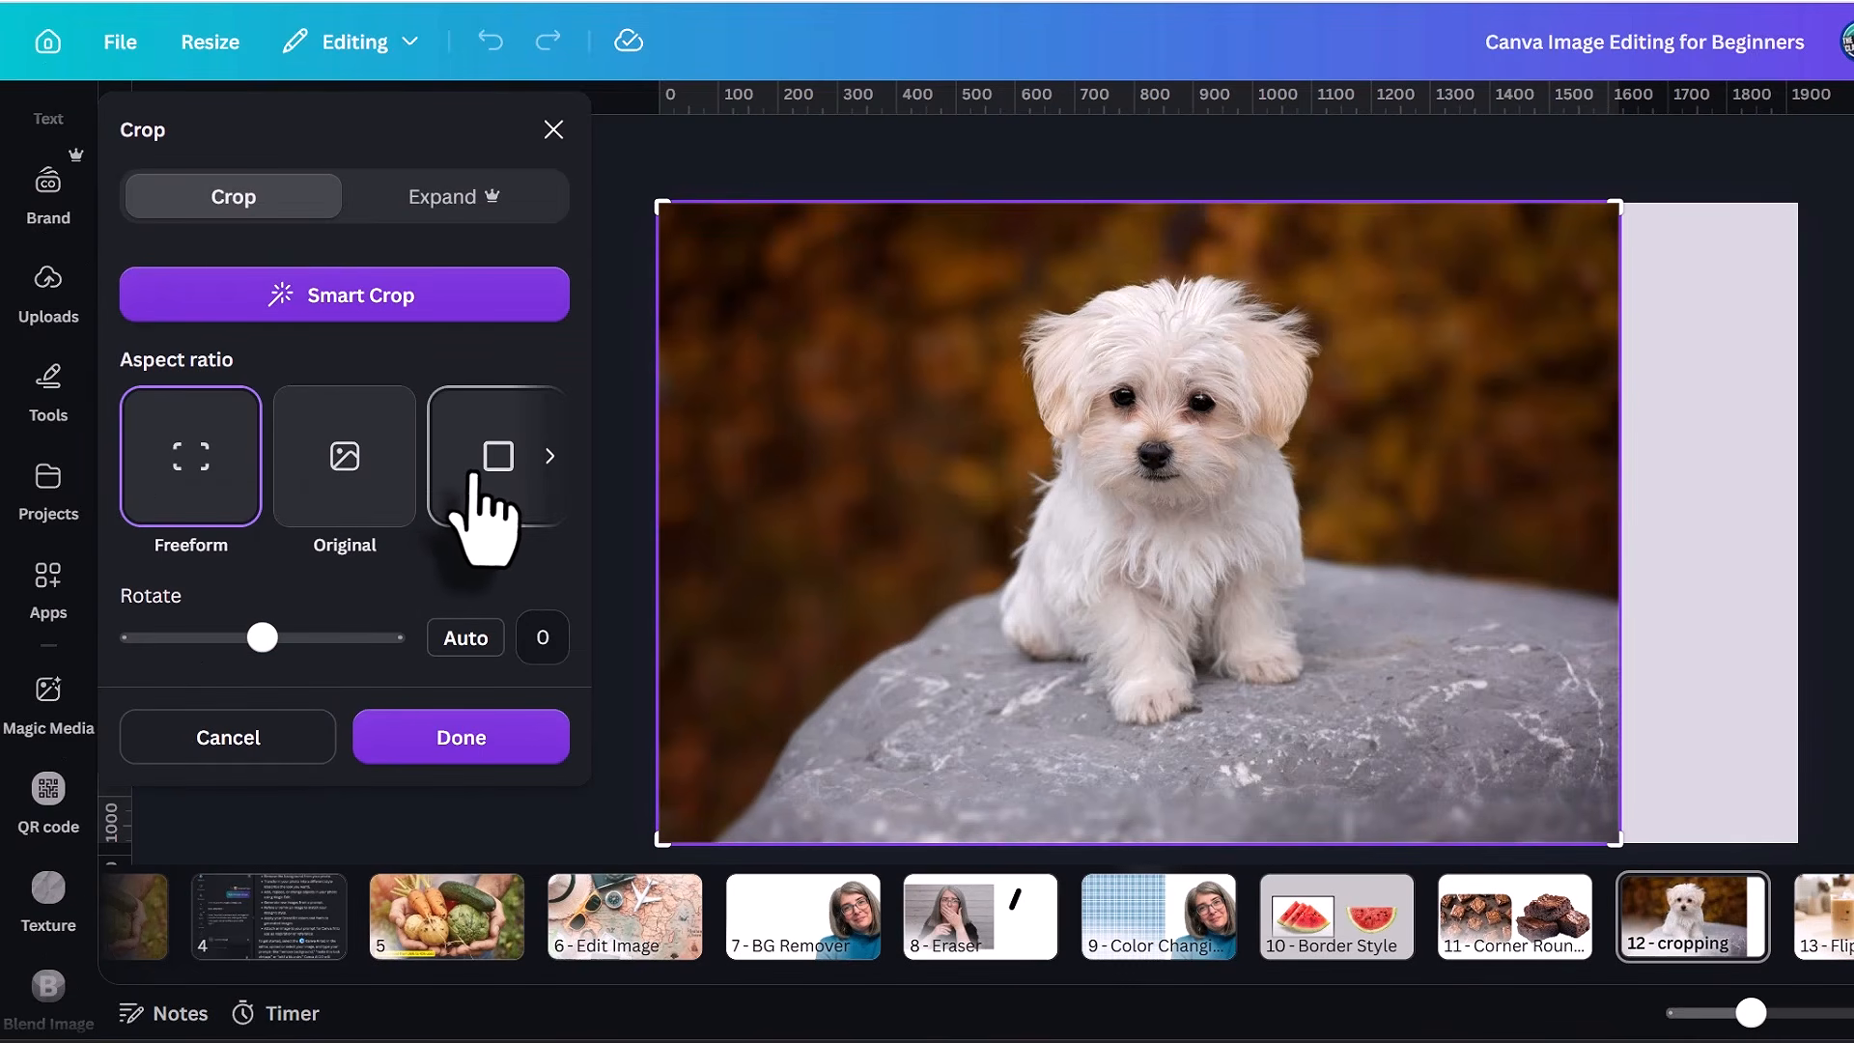
{"action": "left_click", "coordinate": [476, 478]}
{"action": "left_click", "coordinate": [550, 458]}
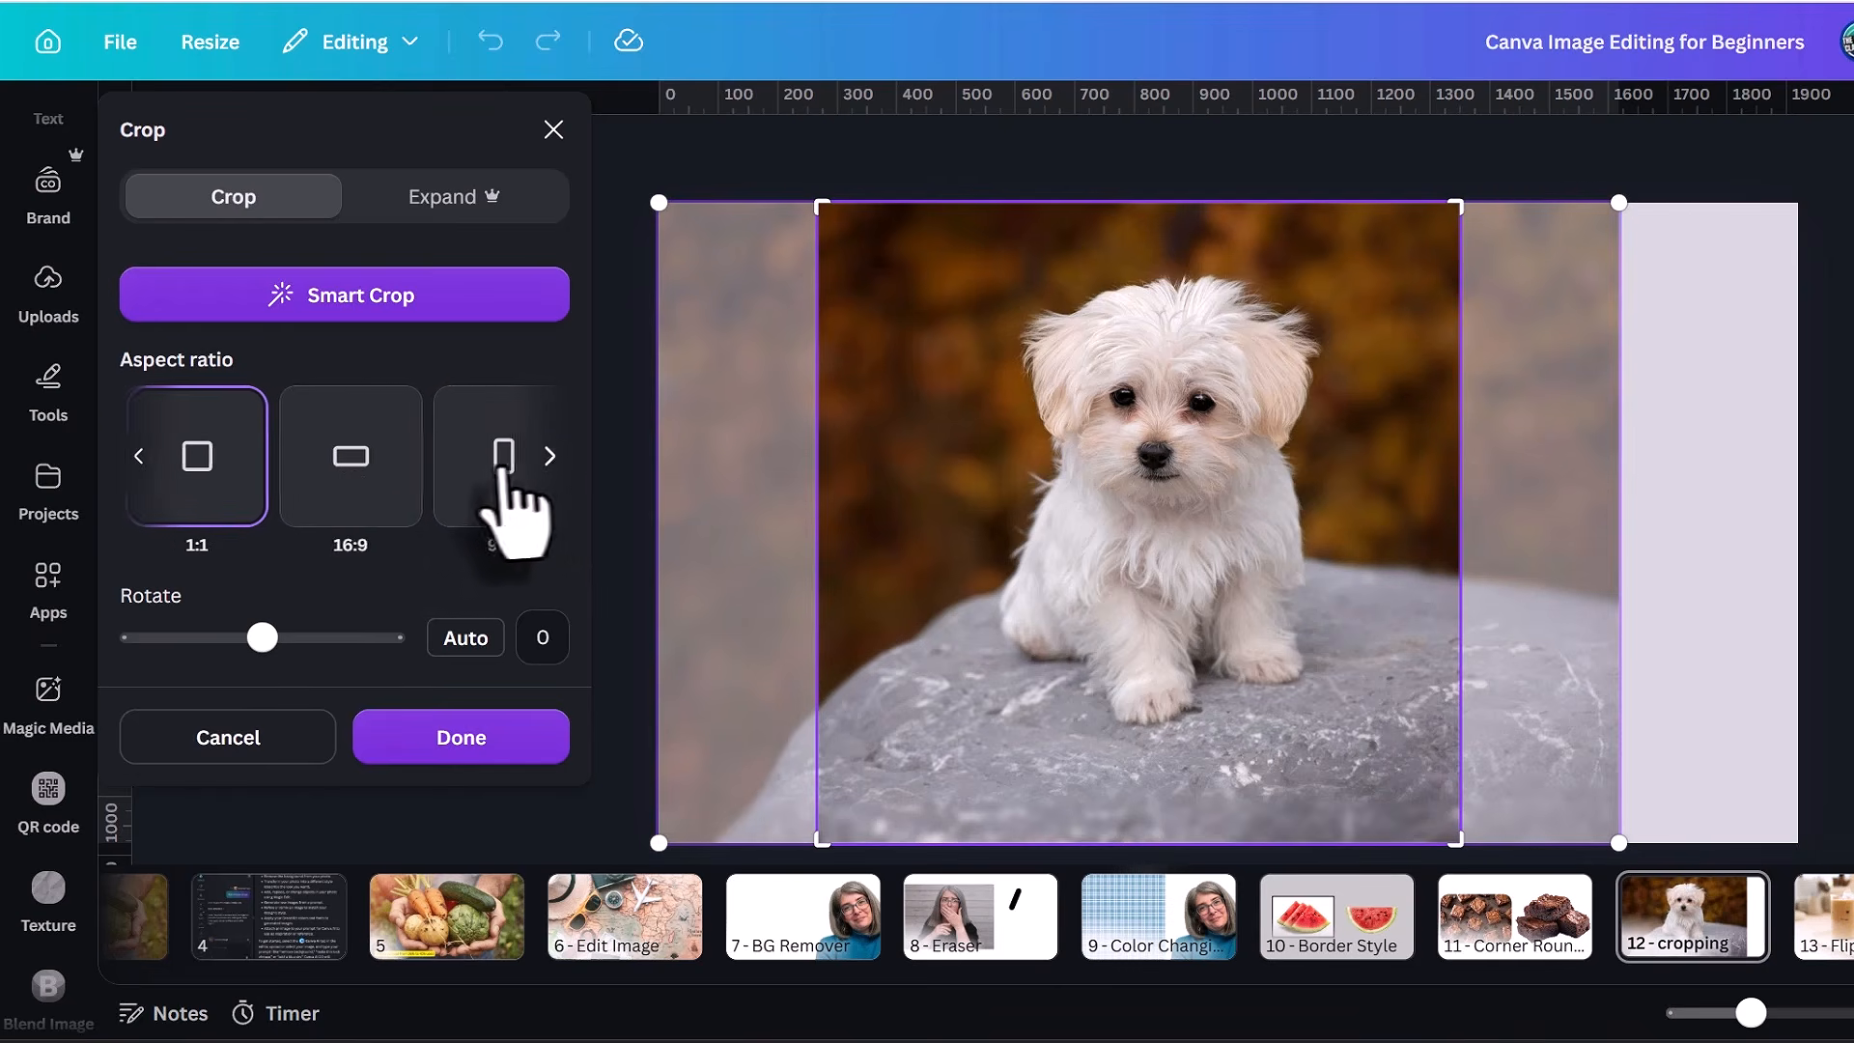
{"action": "left_click", "coordinate": [349, 481]}
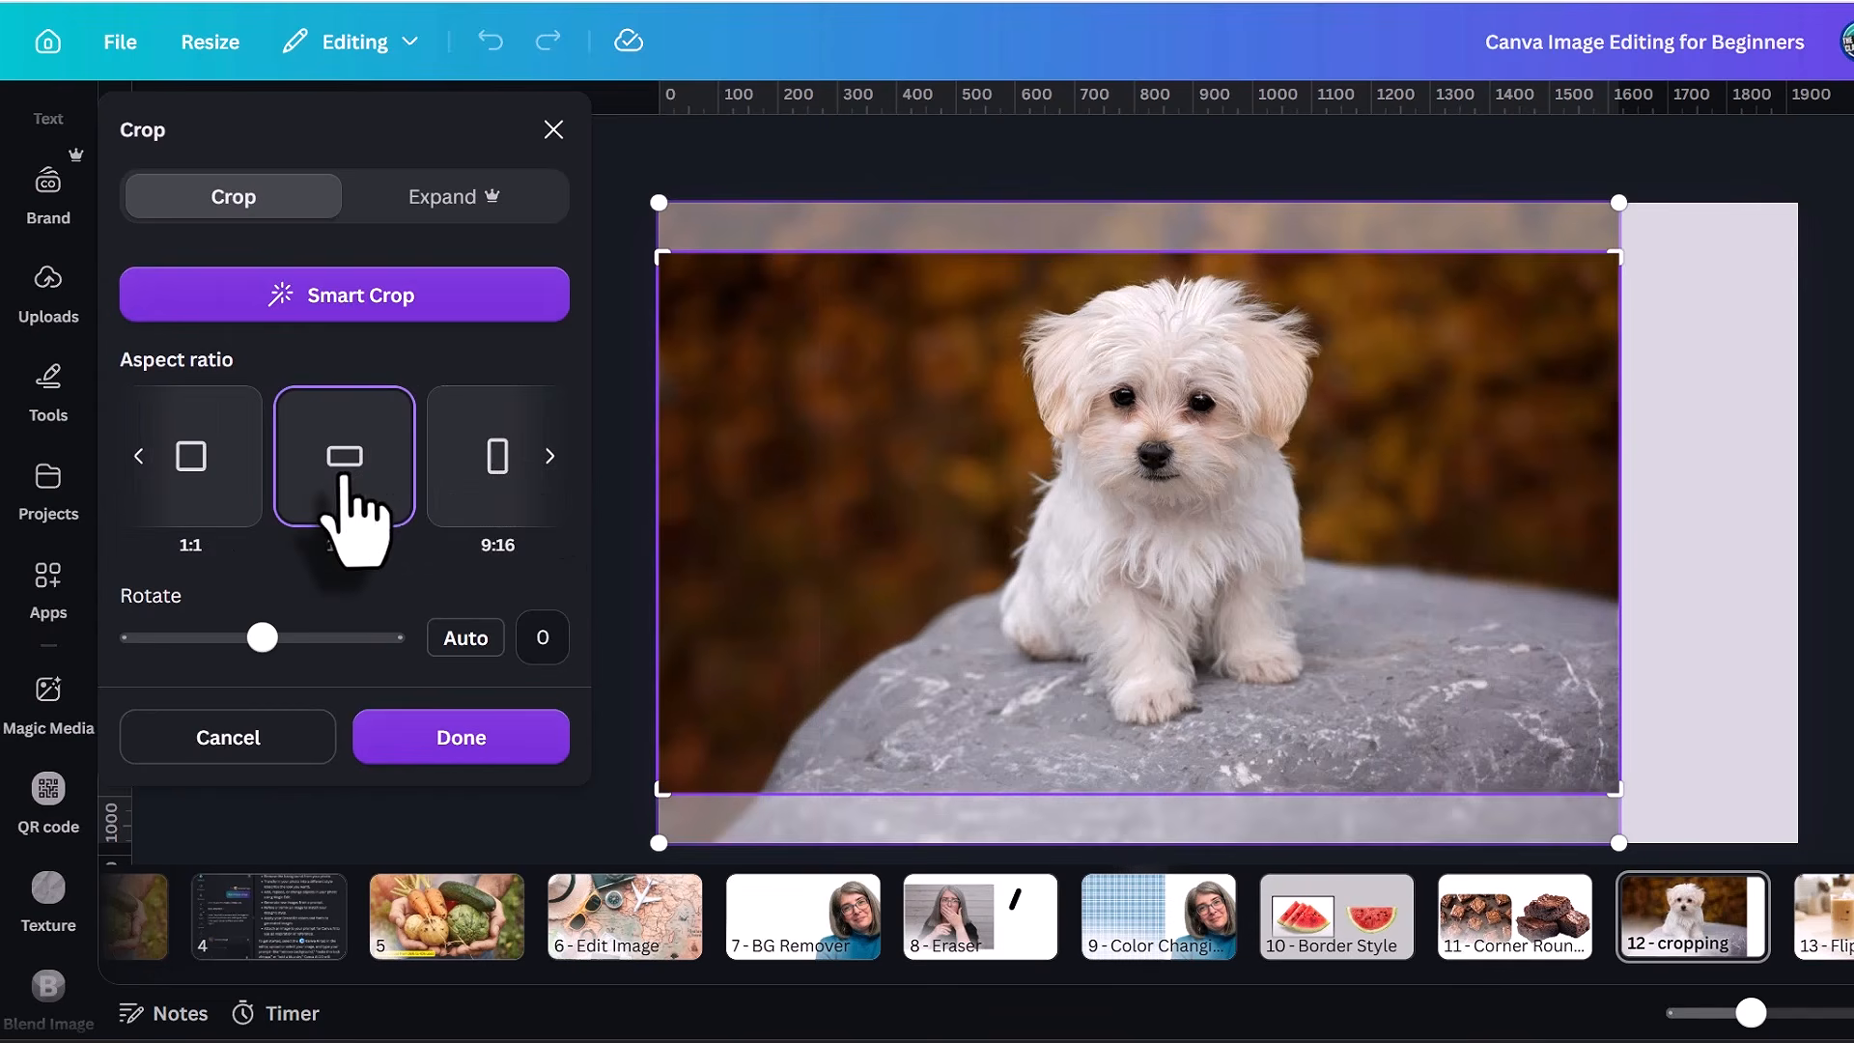
{"action": "left_click", "coordinate": [551, 456]}
{"action": "left_click", "coordinate": [391, 473]}
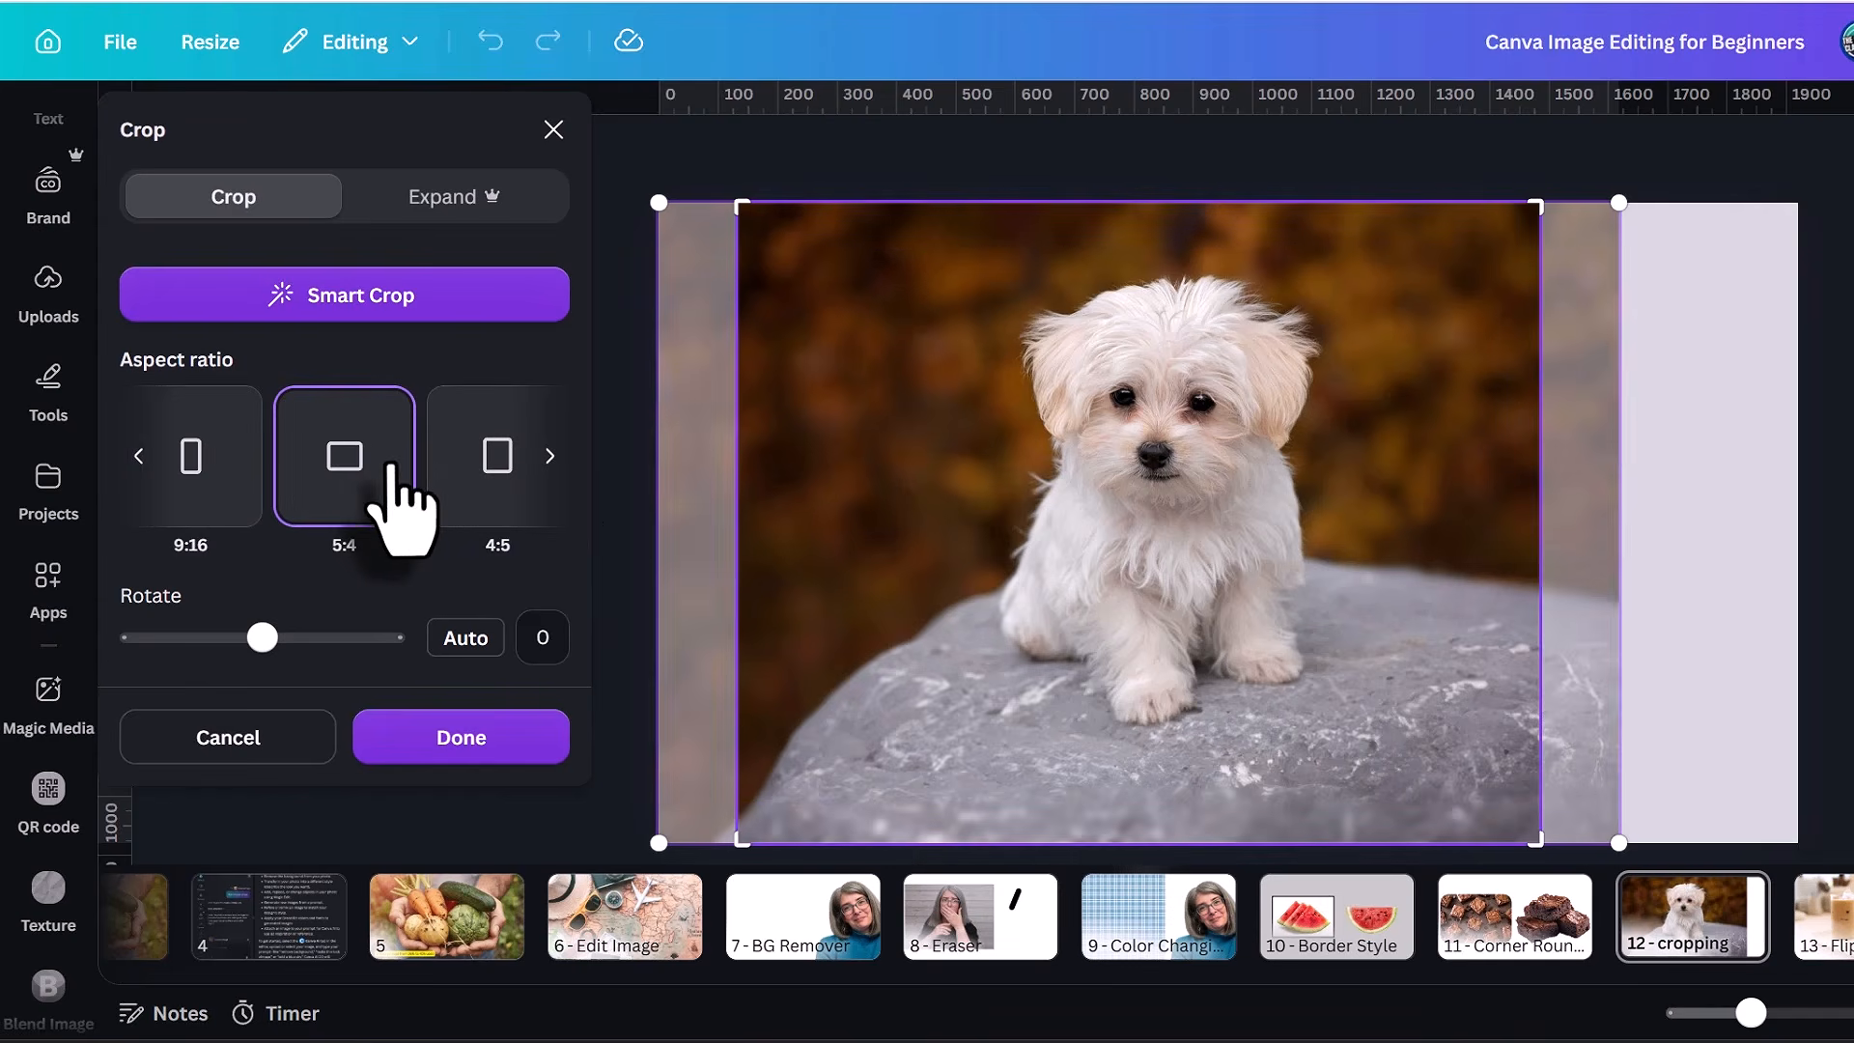
Crop the puppy photo to a 16:9 aspect ratio with Smart Crop and apply the crop.
{"action": "left_click", "coordinate": [145, 454]}
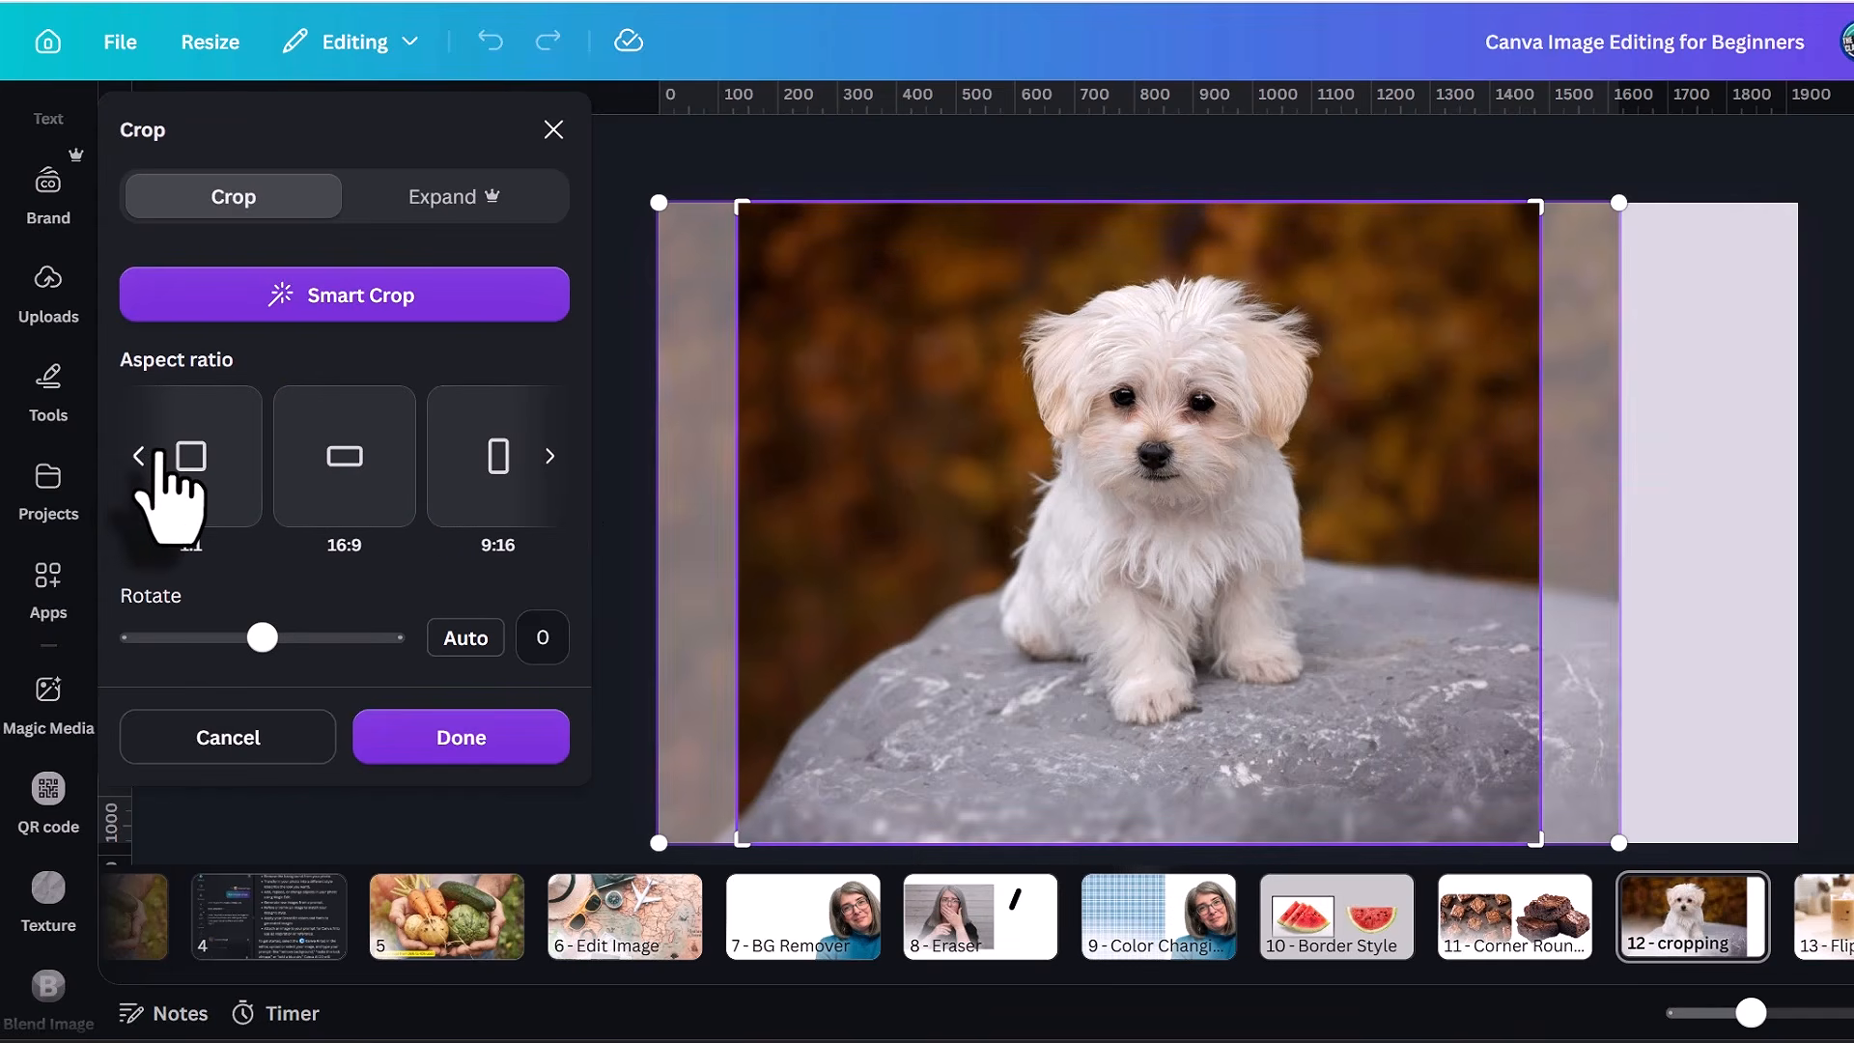
{"action": "left_click", "coordinate": [319, 497]}
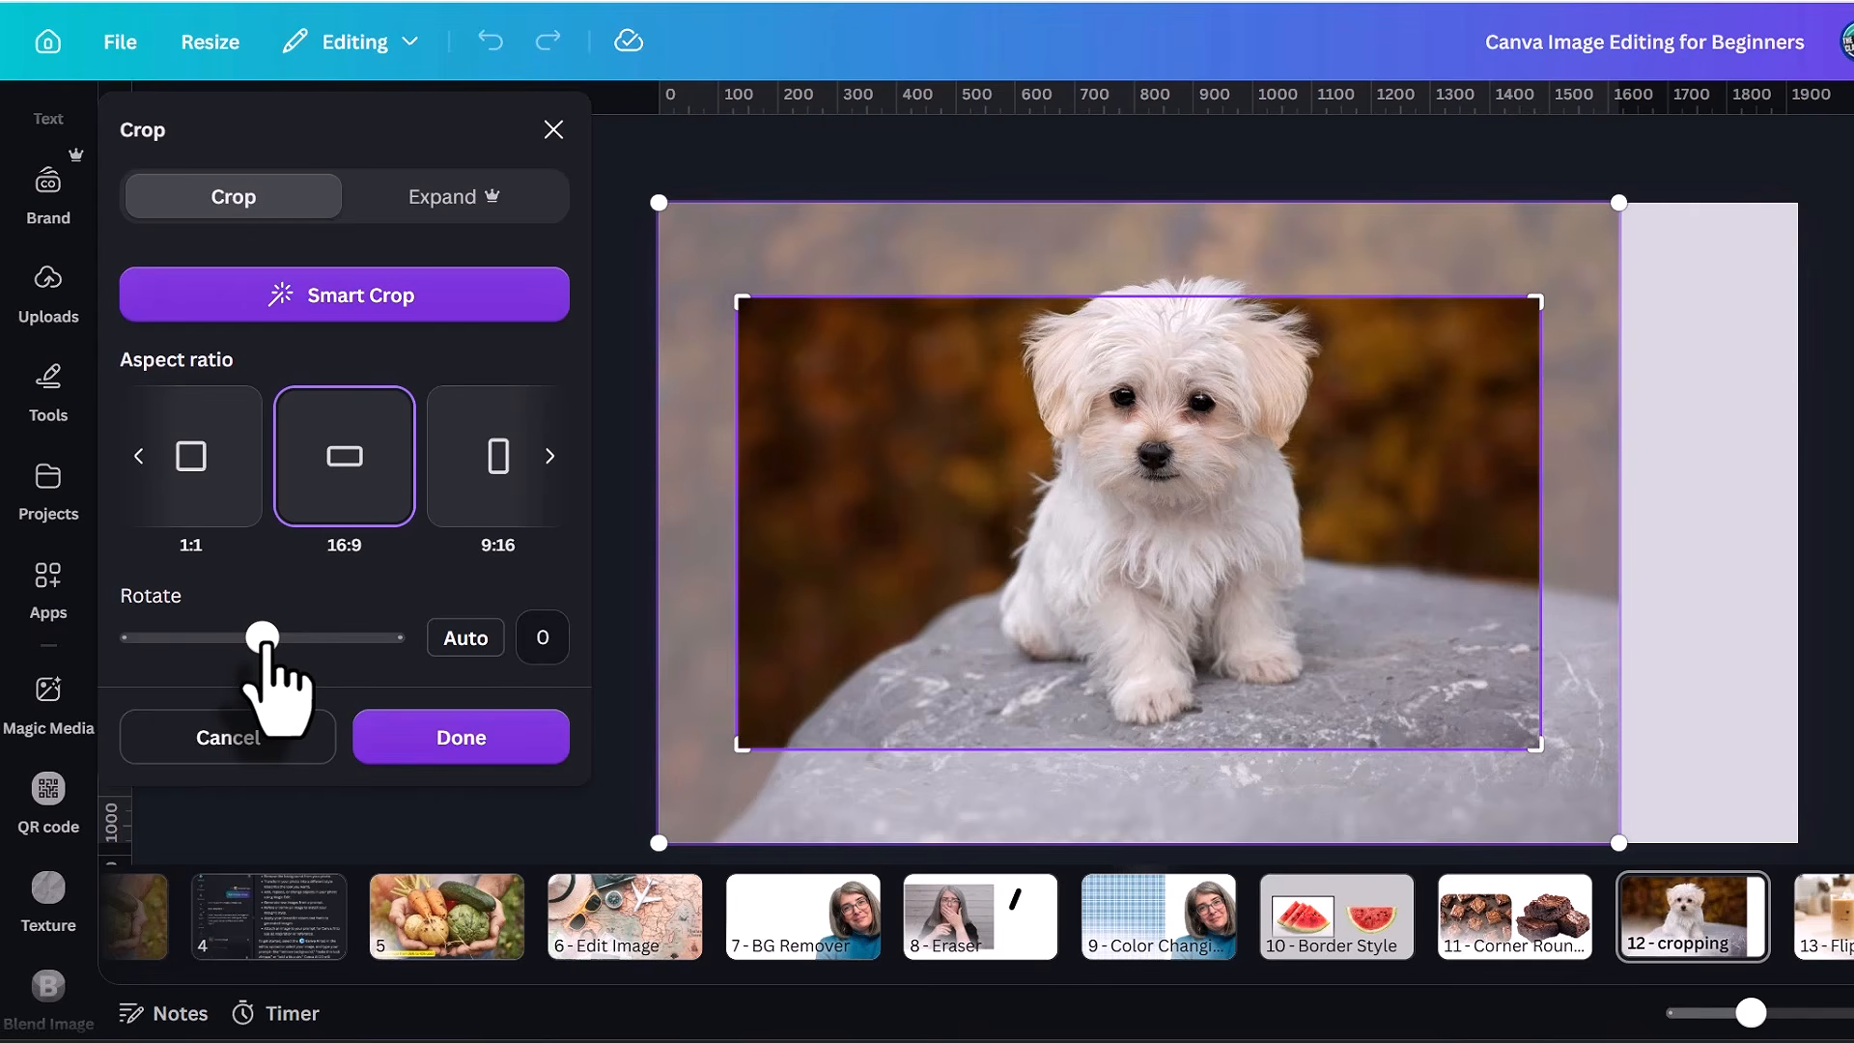
{"action": "left_click", "coordinate": [520, 307]}
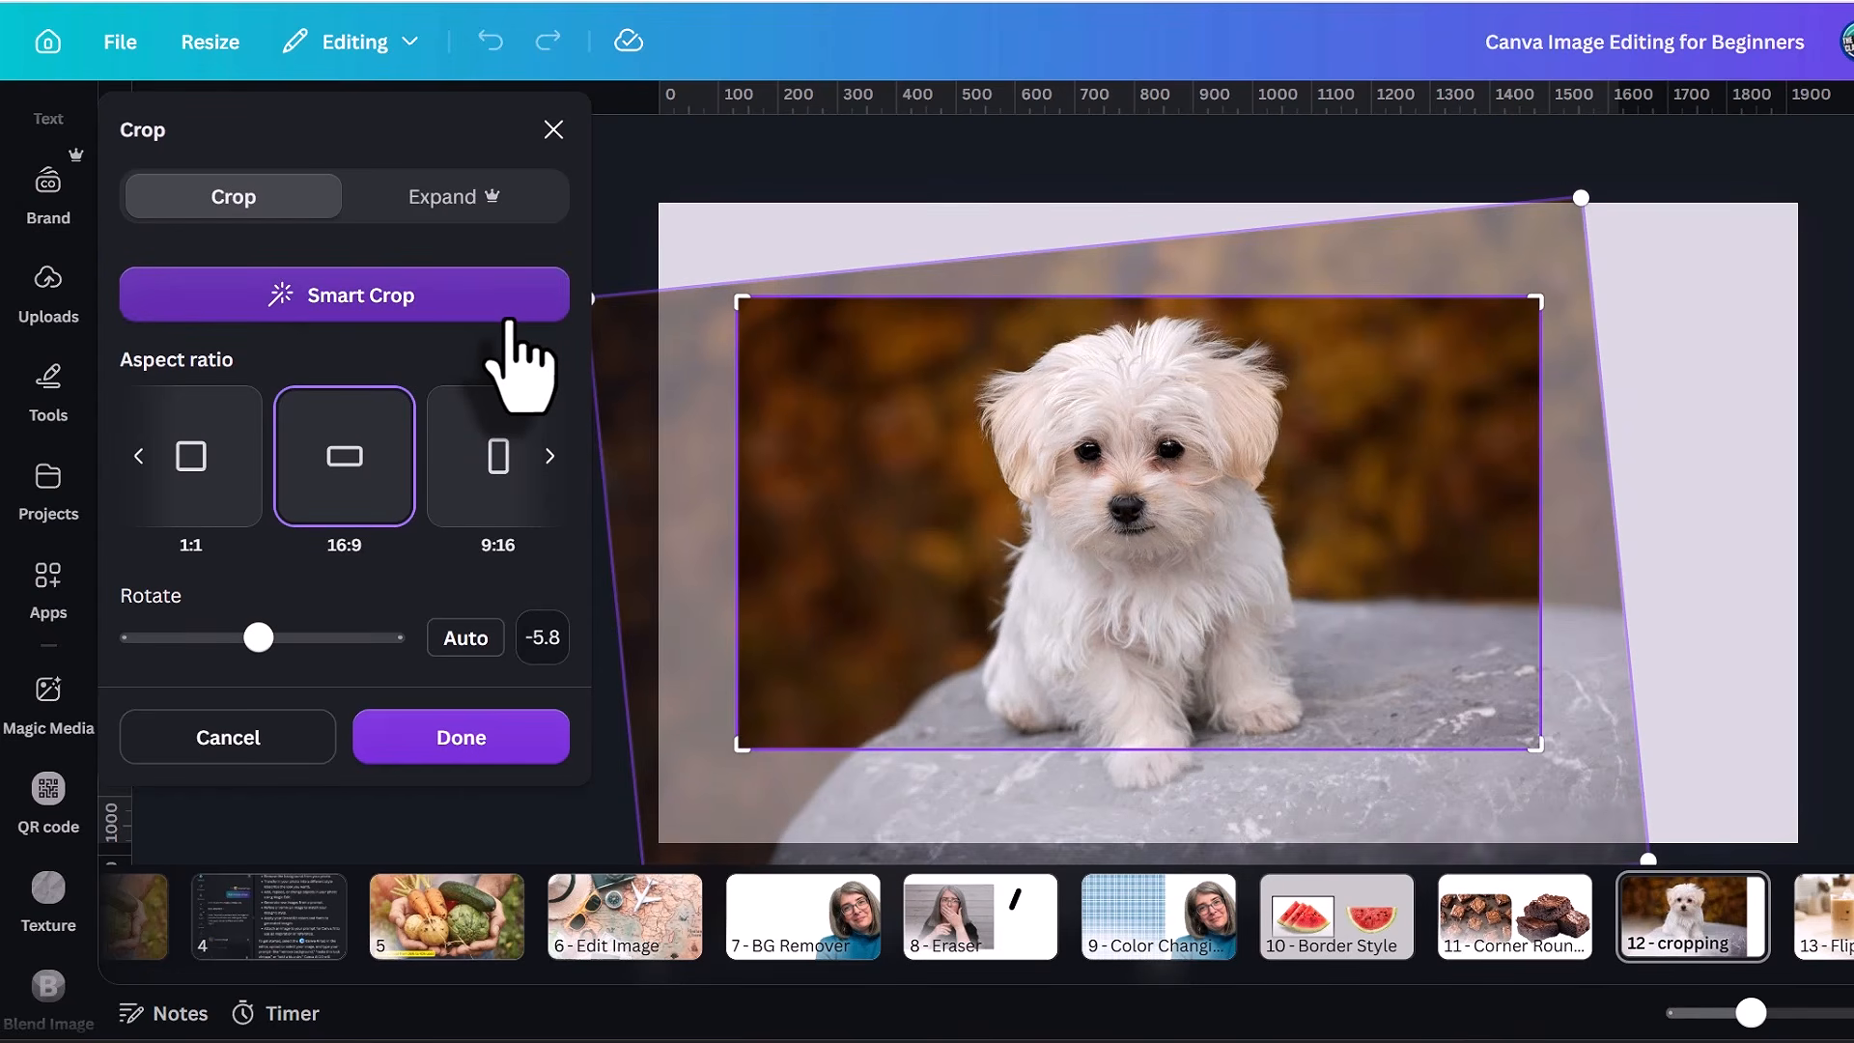
{"action": "left_click", "coordinate": [491, 742]}
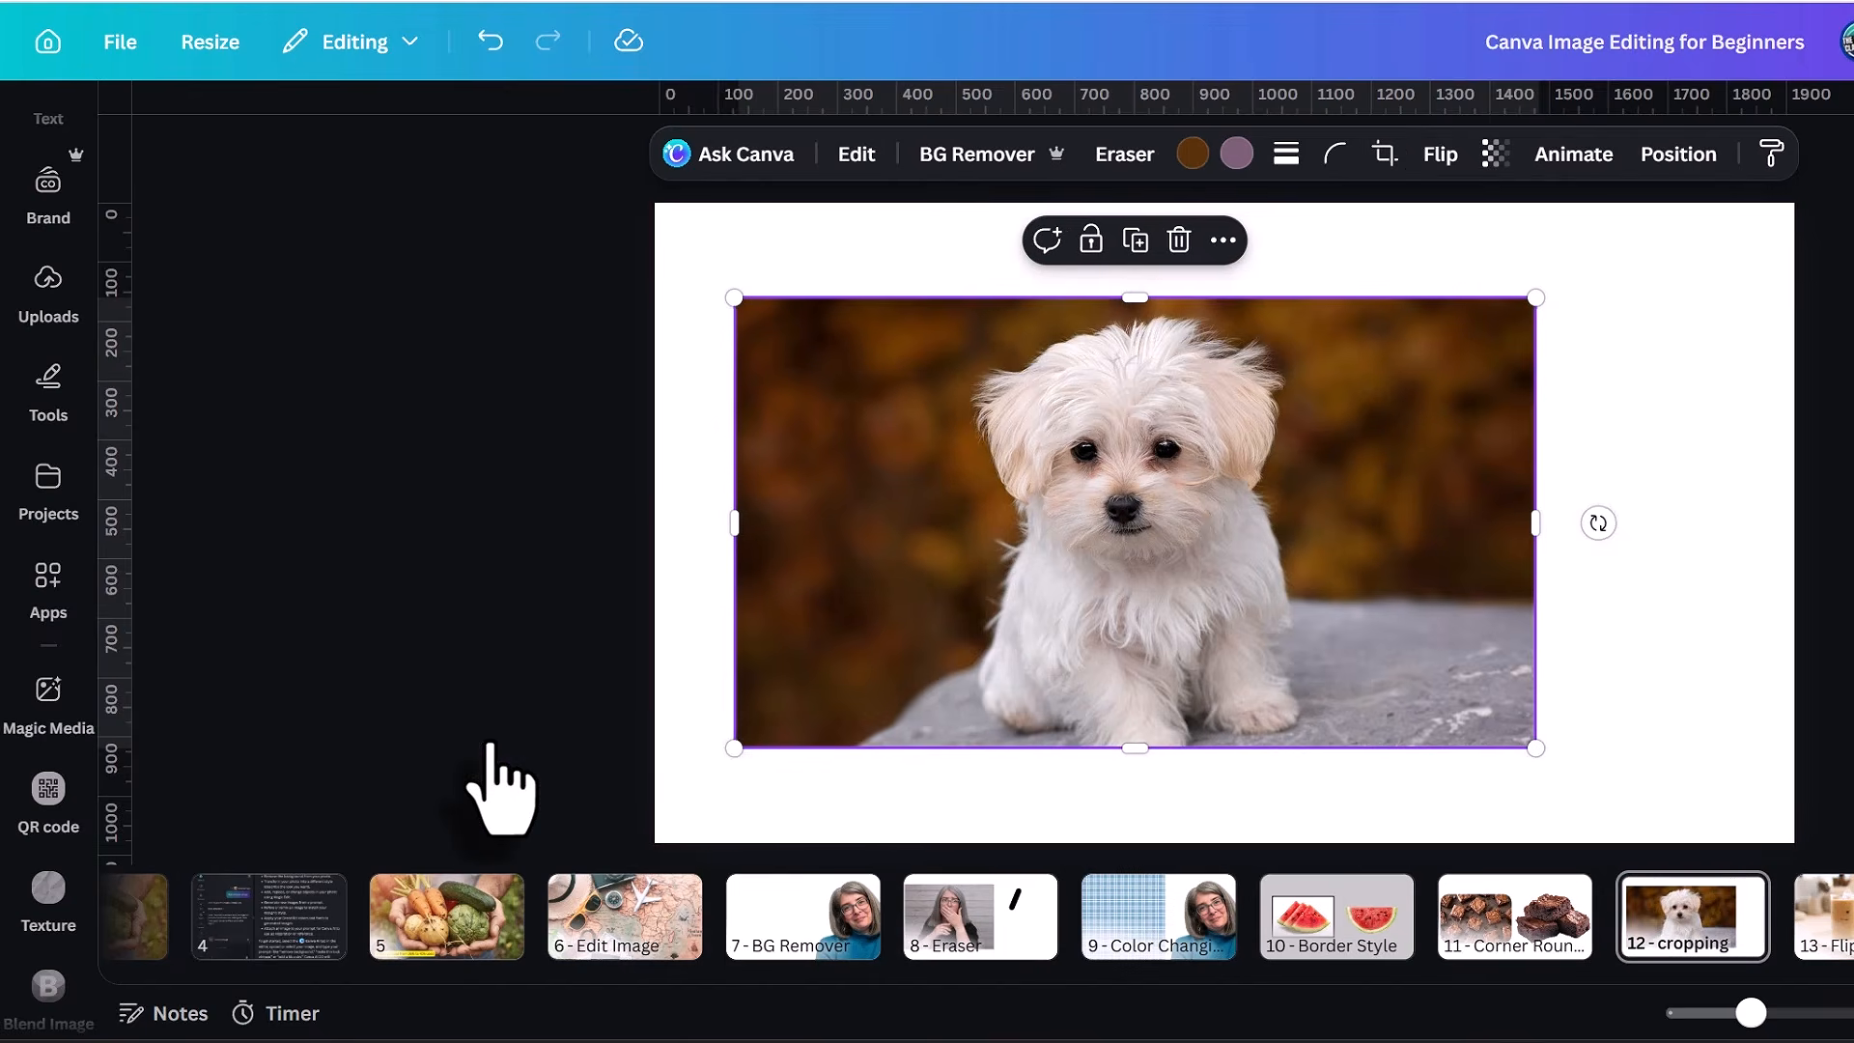
Move the cropped puppy photo to the page's upper-left corner and enlarge it to fill page 12.
{"action": "left_click_drag", "start_coordinate": [936, 434], "coordinate": [1015, 447]}
{"action": "left_click_drag", "start_coordinate": [779, 448], "coordinate": [591, 353]}
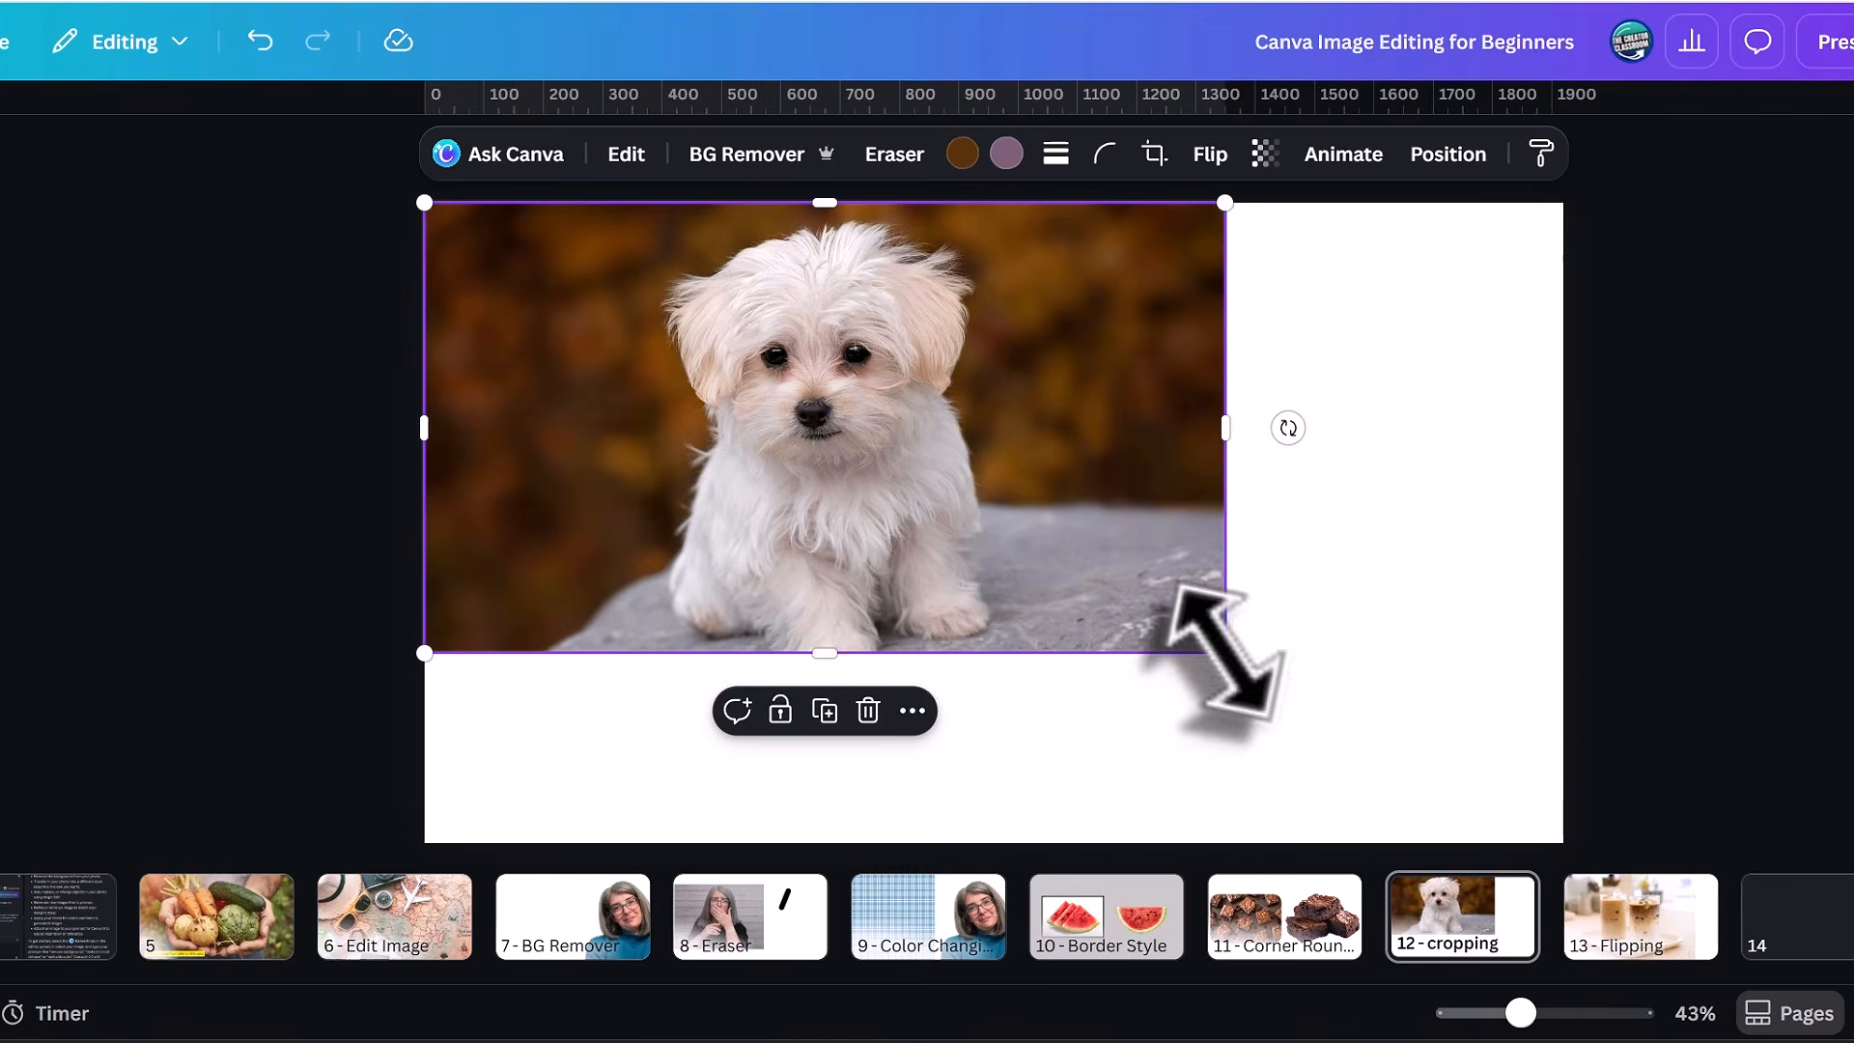
{"action": "left_click_drag", "start_coordinate": [1225, 653], "coordinate": [1565, 846]}
{"action": "left_click", "coordinate": [1778, 784]}
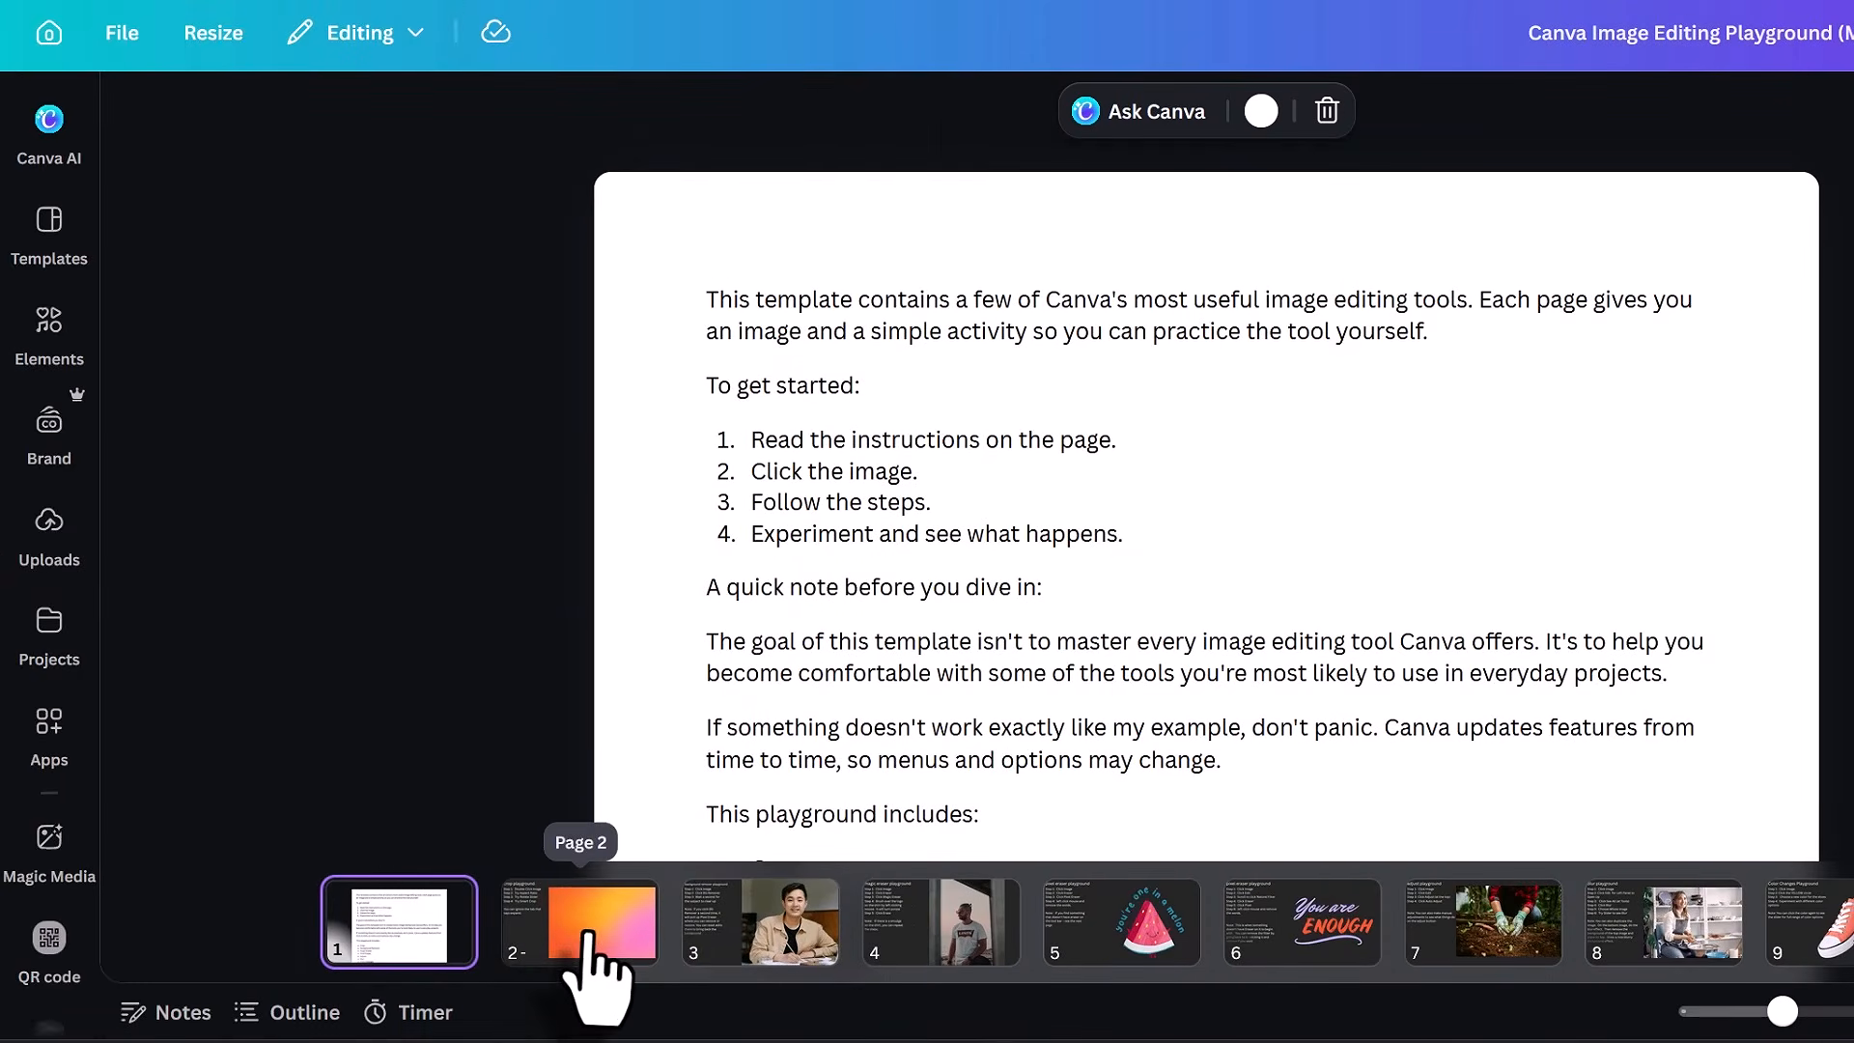
Look through the practice activities on pages 2 to 6 of the Canva Image Editing Playground template.
{"action": "left_click", "coordinate": [587, 935]}
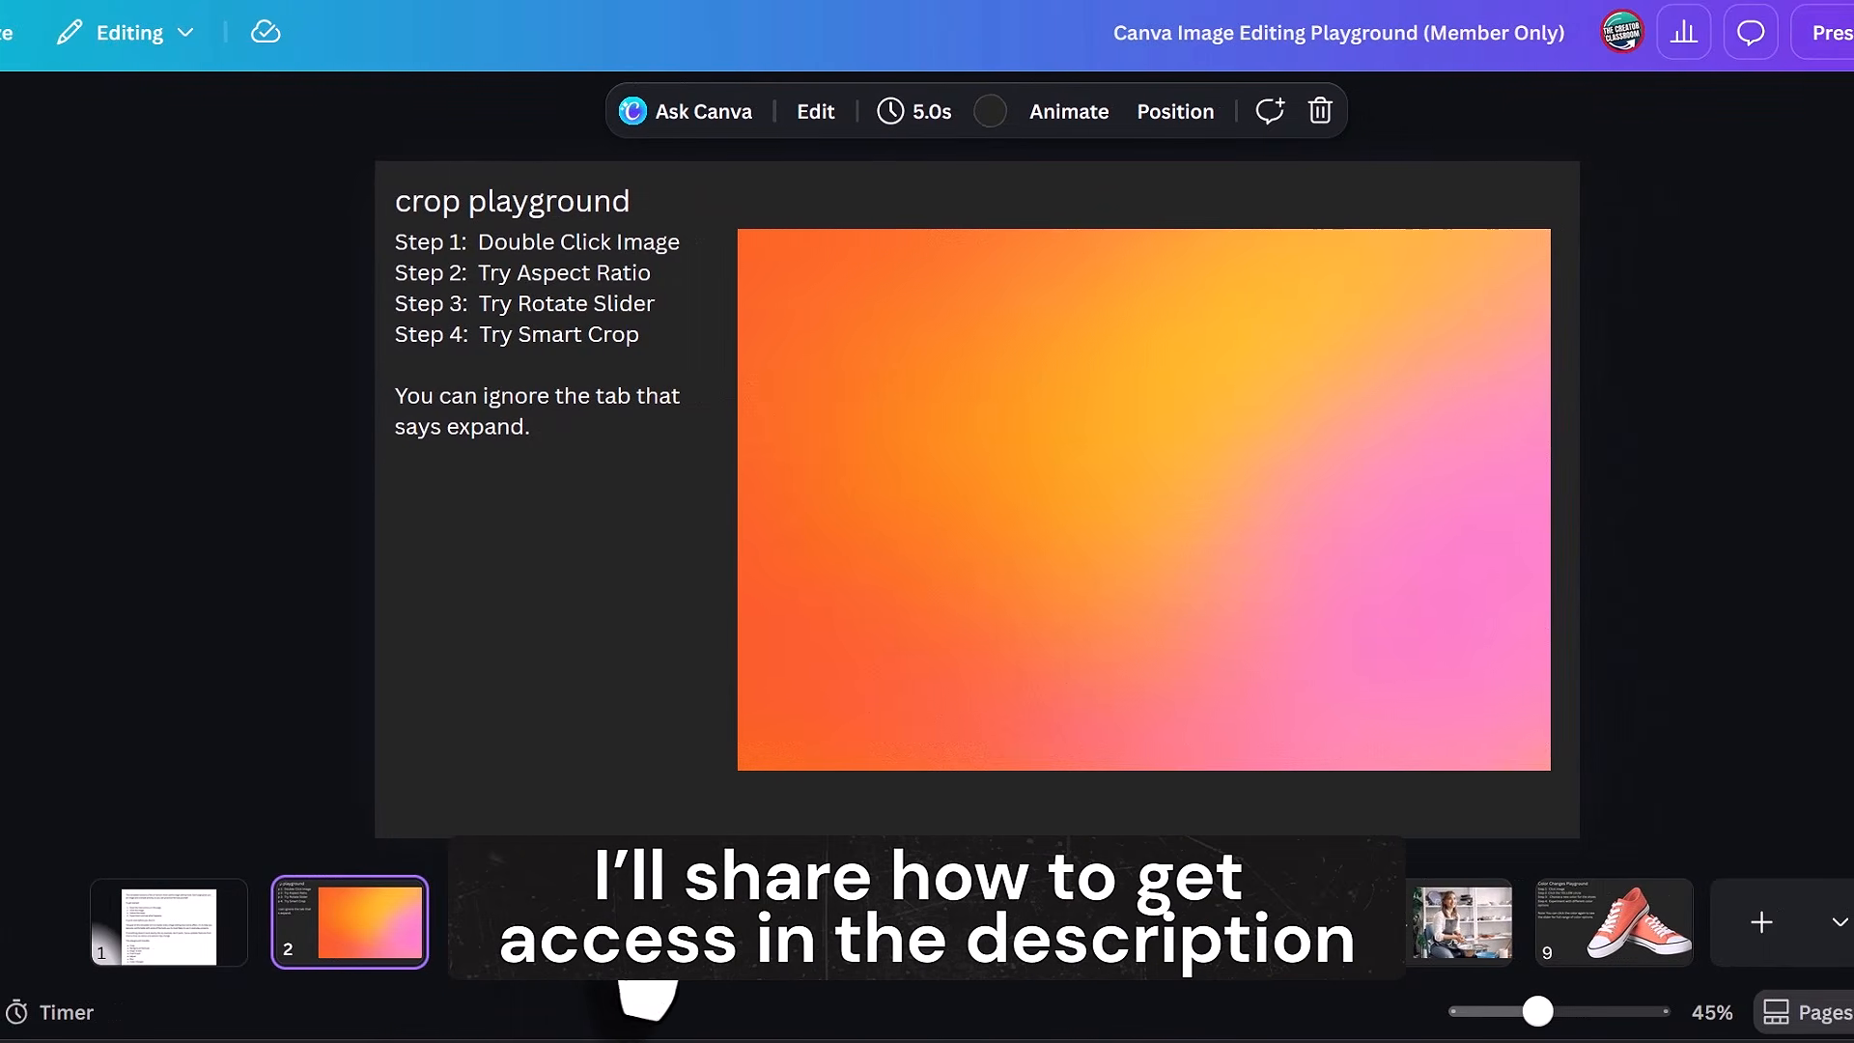
{"action": "left_click", "coordinate": [604, 985]}
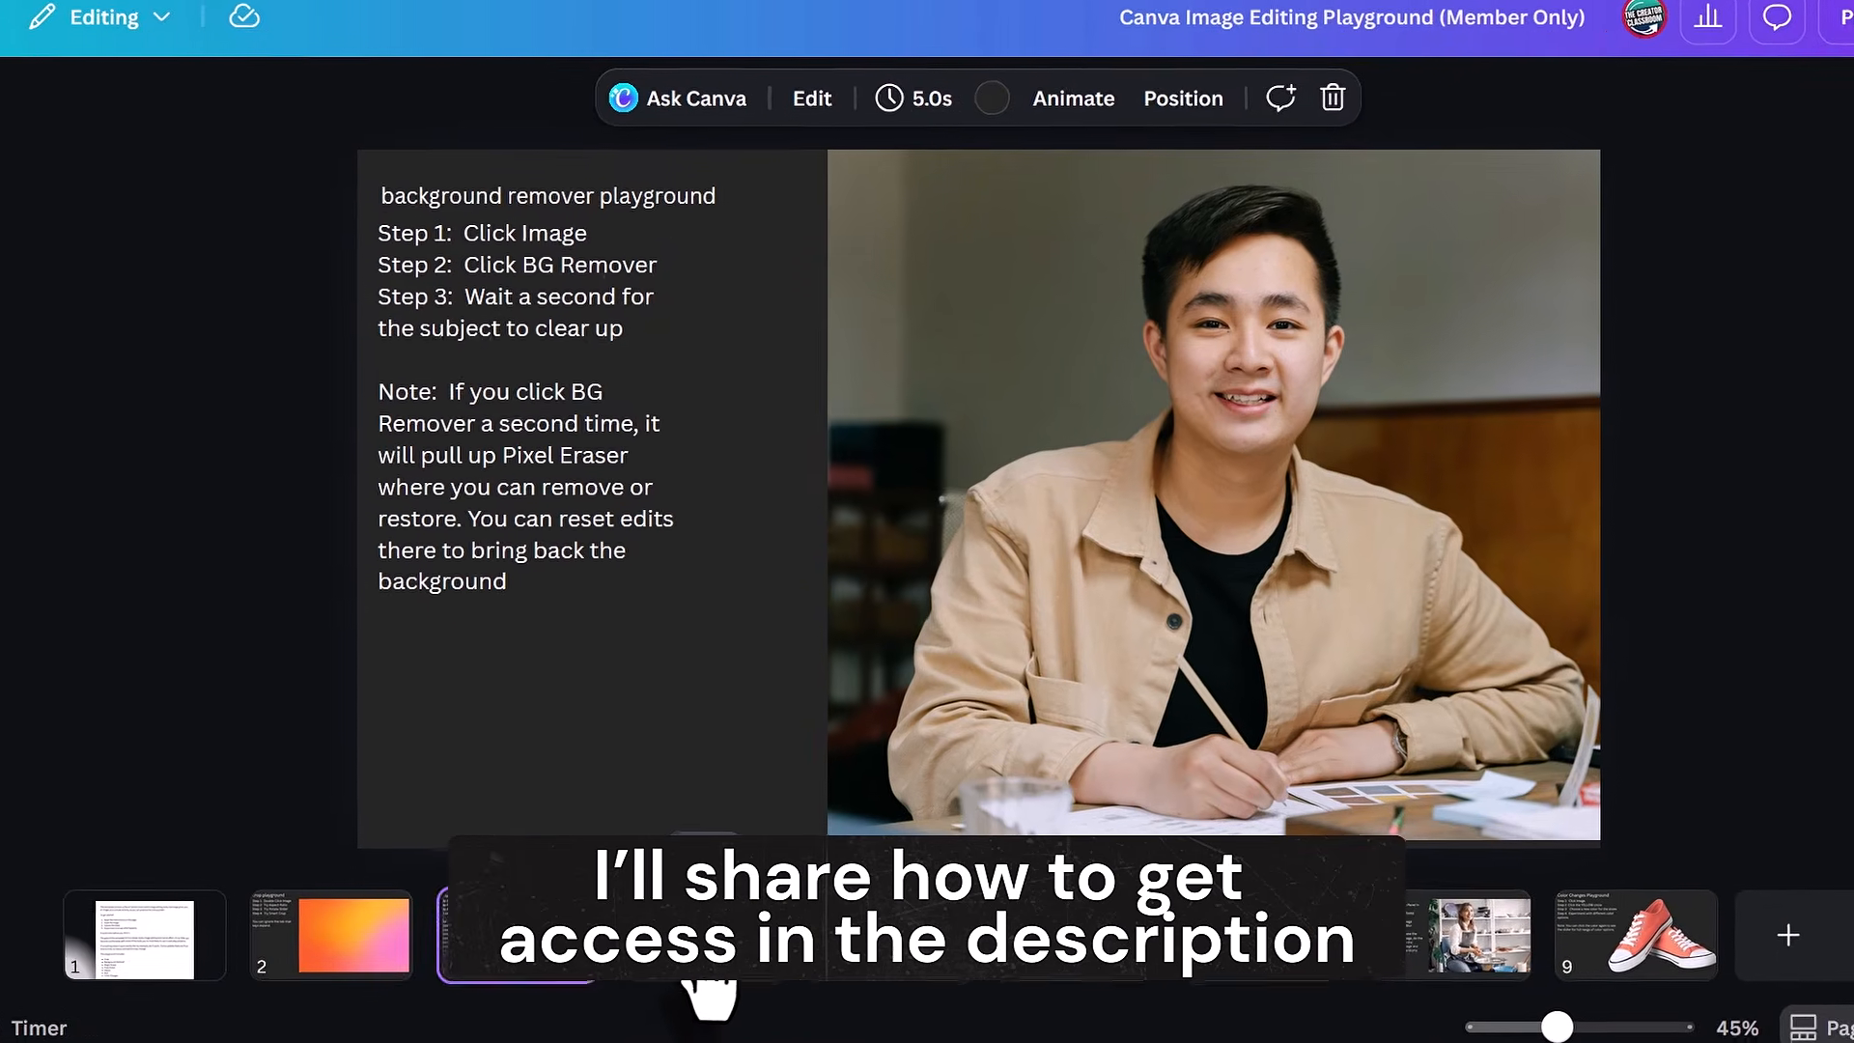
{"action": "left_click", "coordinate": [700, 990]}
{"action": "left_click", "coordinate": [850, 1035]}
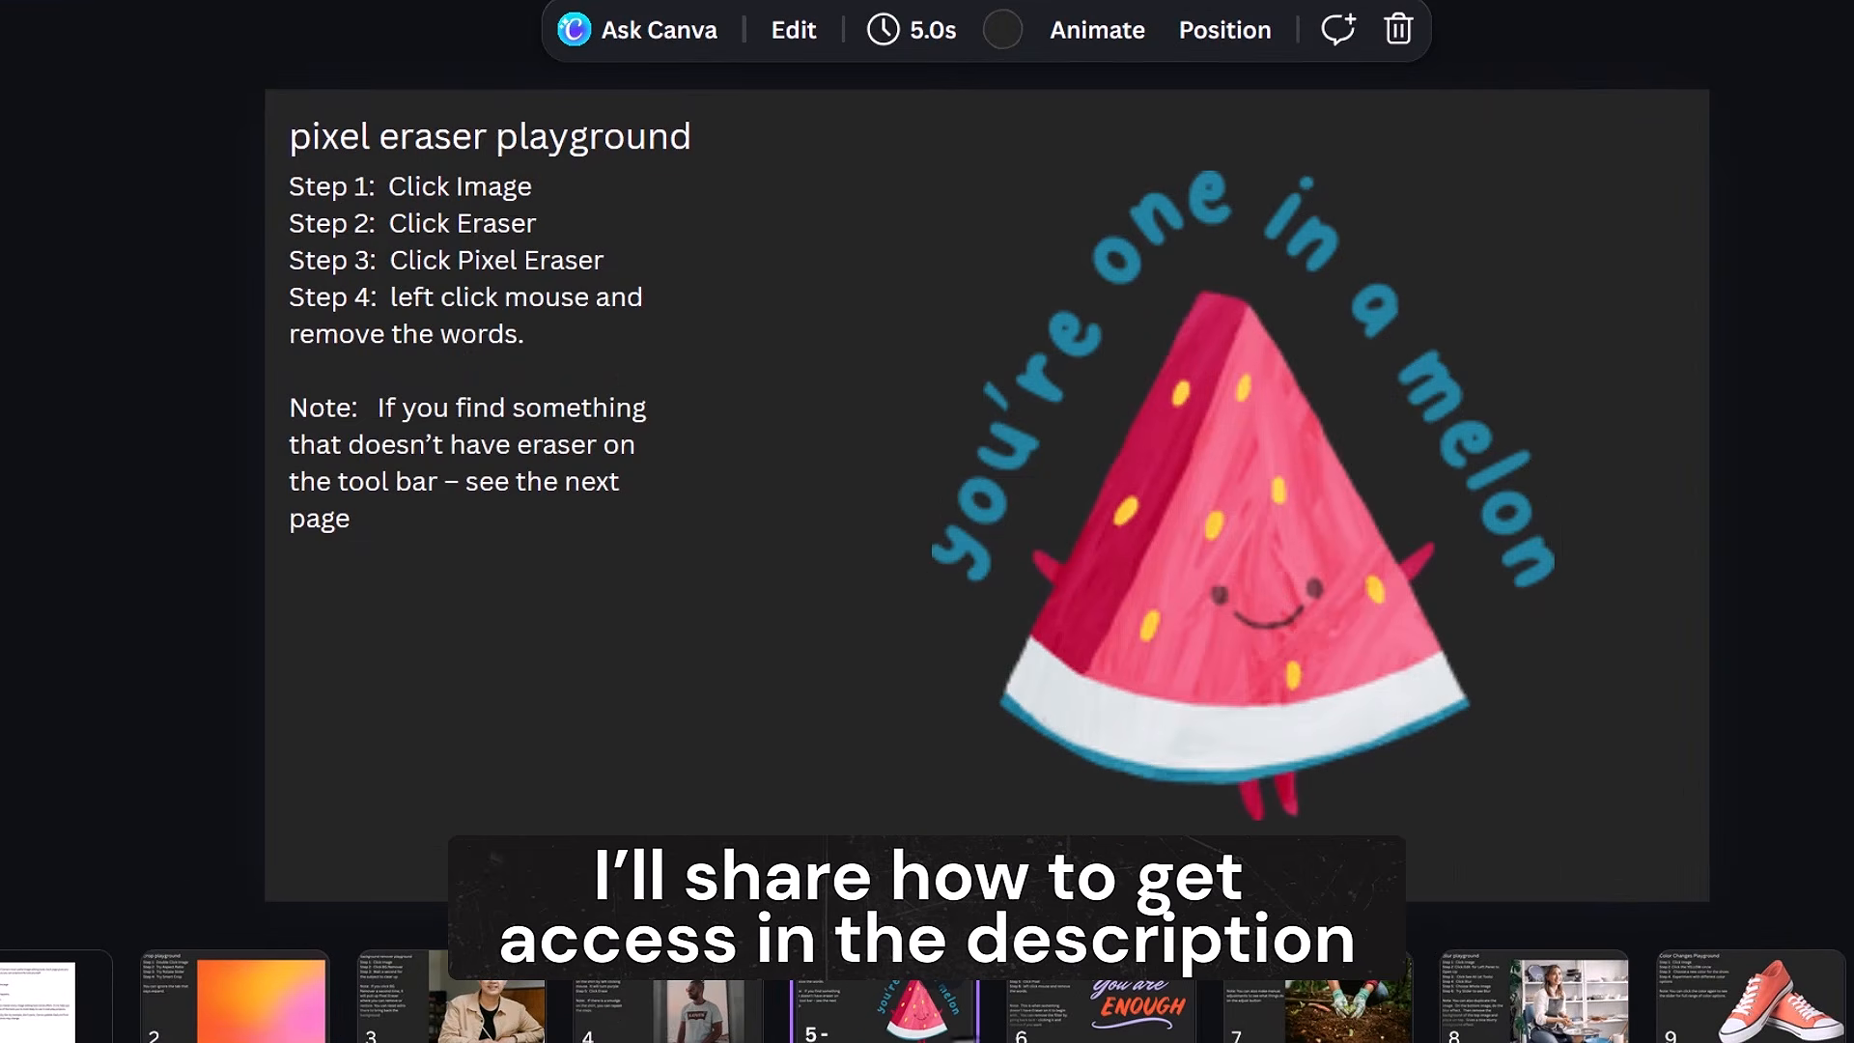
{"action": "left_click", "coordinate": [1101, 1014]}
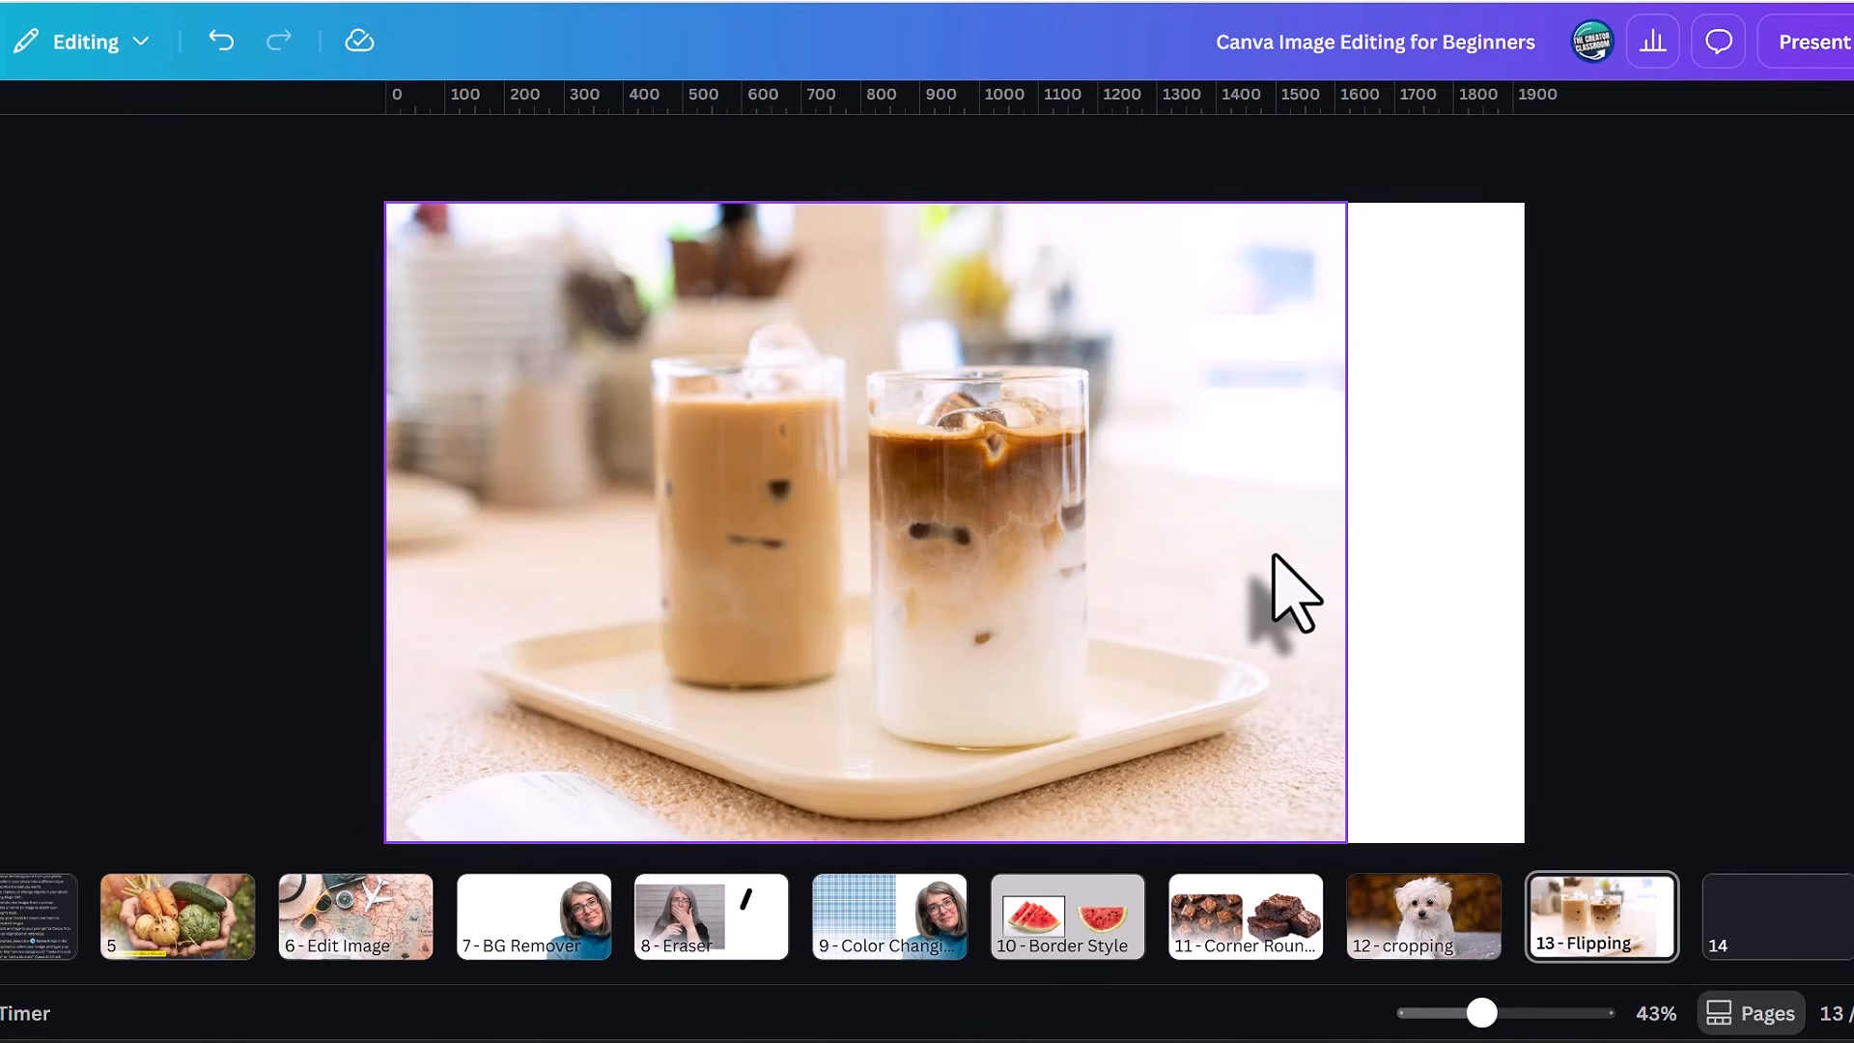
Try flipping the iced coffee photo on page 13 horizontally and vertically, reversing each flip.
{"action": "left_click", "coordinate": [1297, 592]}
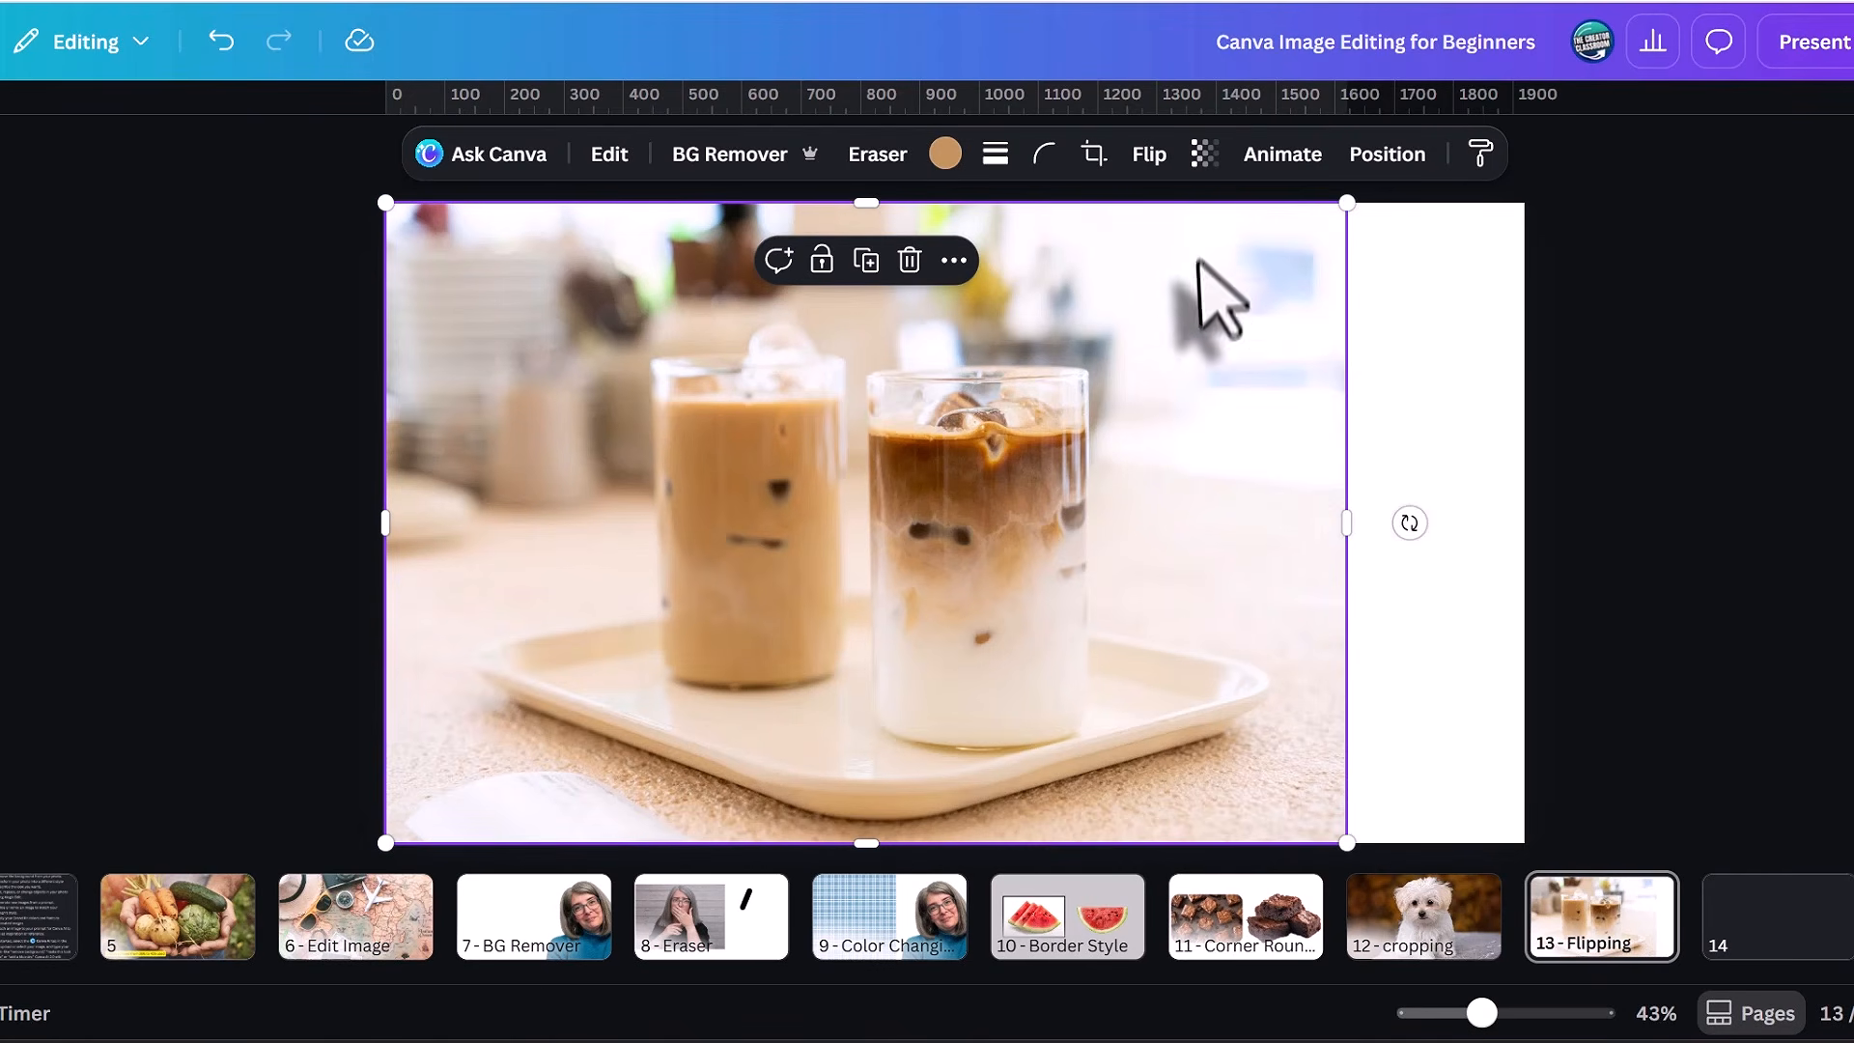
{"action": "left_click", "coordinate": [1147, 165]}
{"action": "left_click", "coordinate": [1154, 232]}
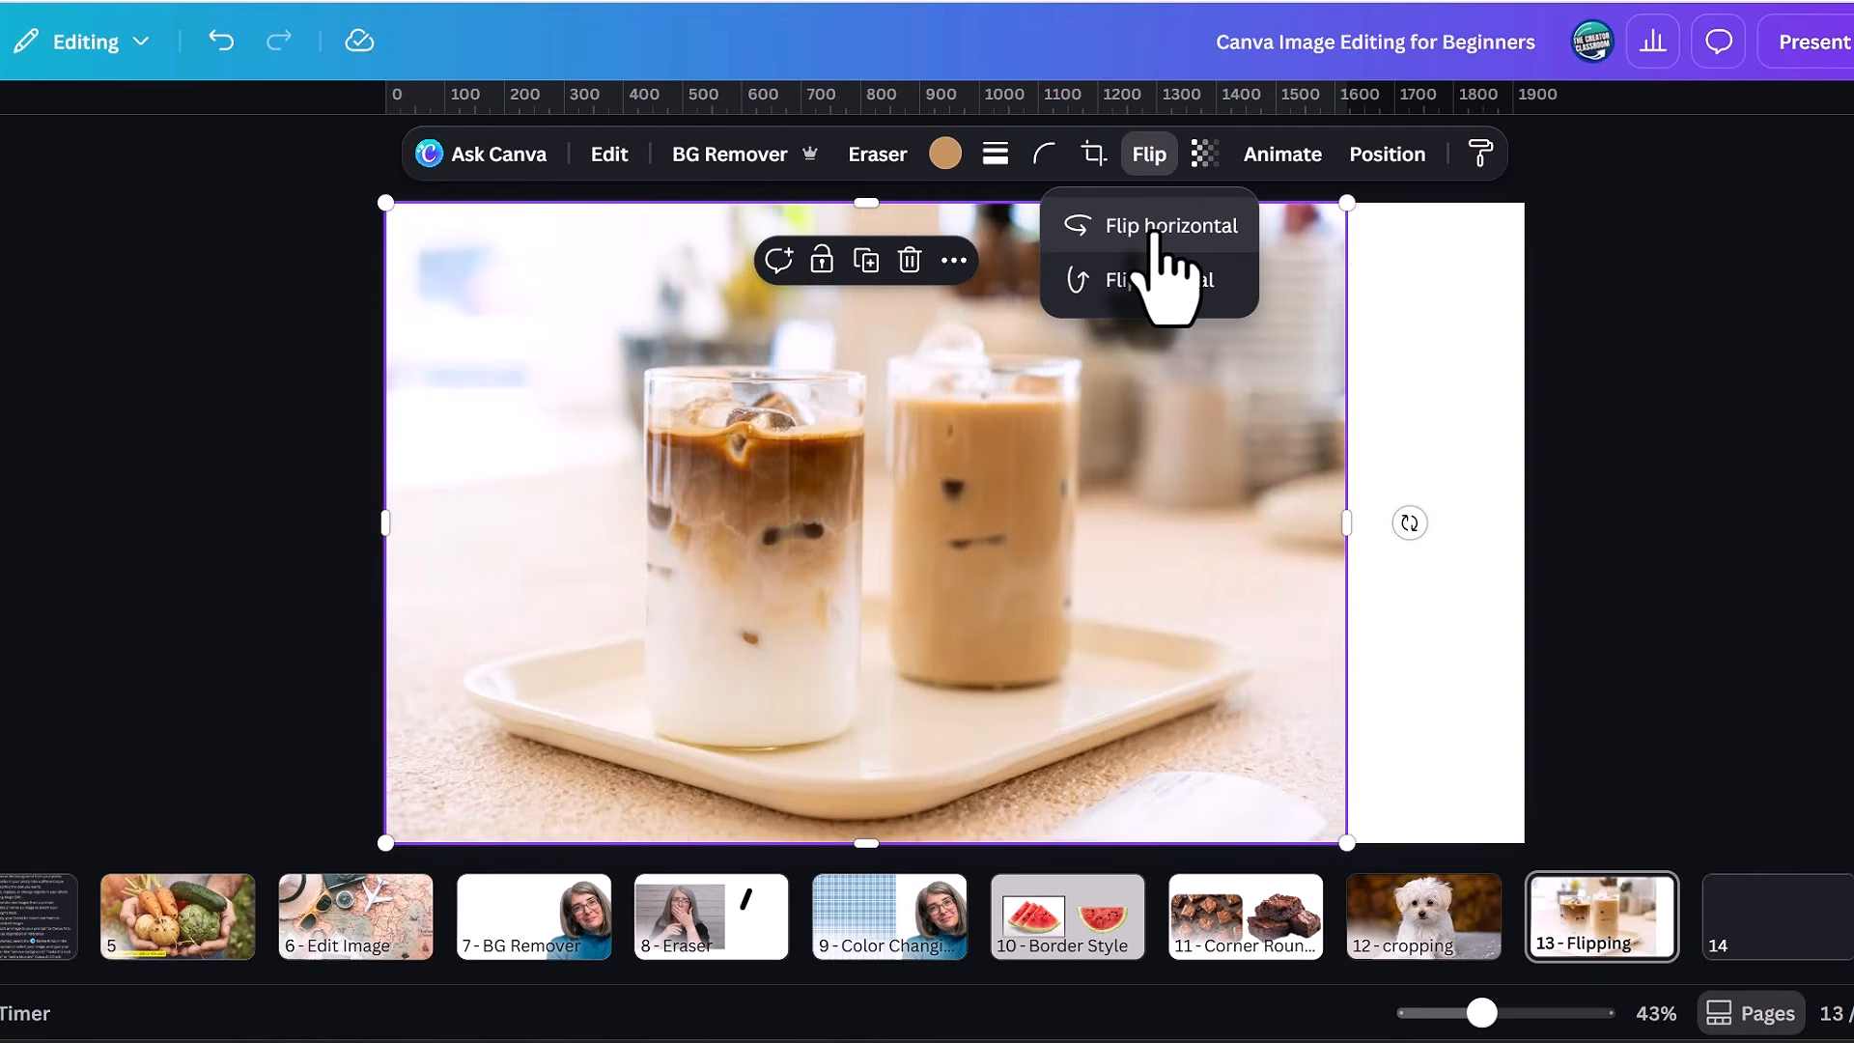
{"action": "left_click", "coordinate": [1154, 232]}
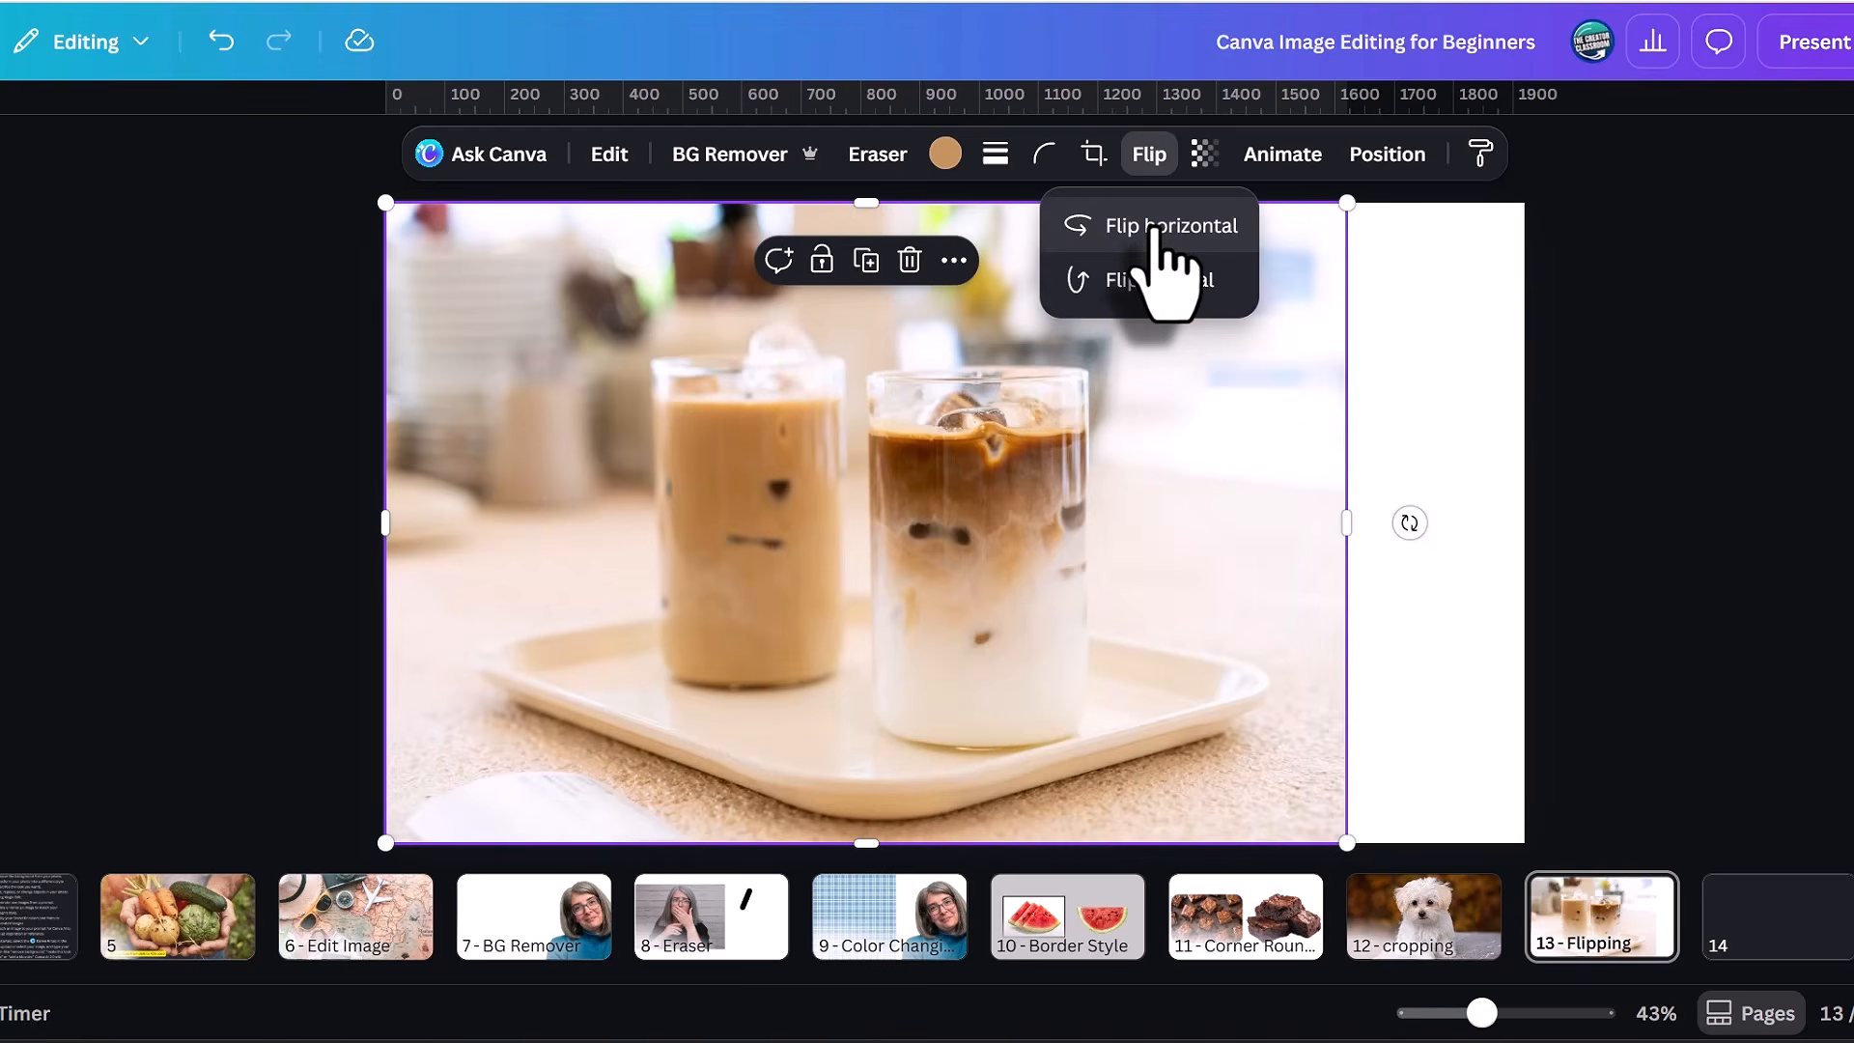
{"action": "left_click", "coordinate": [1152, 282]}
{"action": "left_click", "coordinate": [1152, 282]}
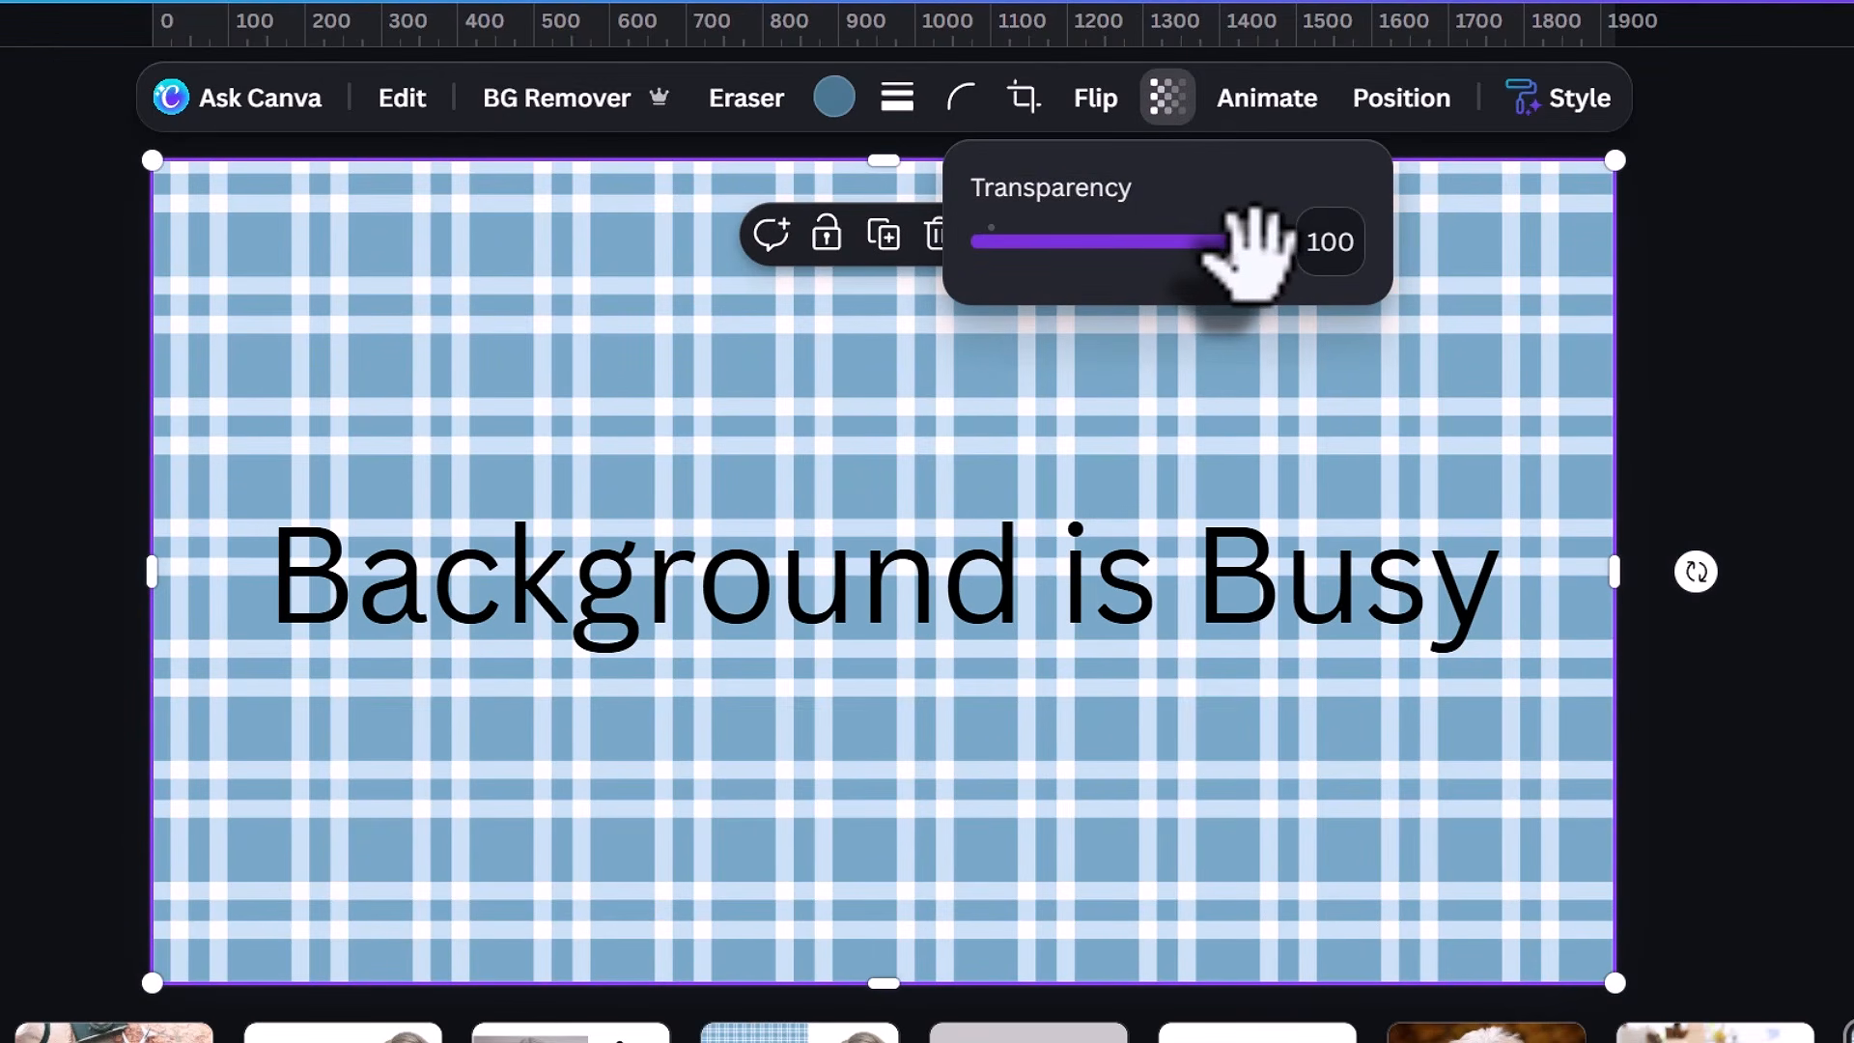
Set the transparency of the plaid background image on page 14 to 23 and deselect it.
{"action": "left_click_drag", "start_coordinate": [1251, 232], "coordinate": [1072, 232]}
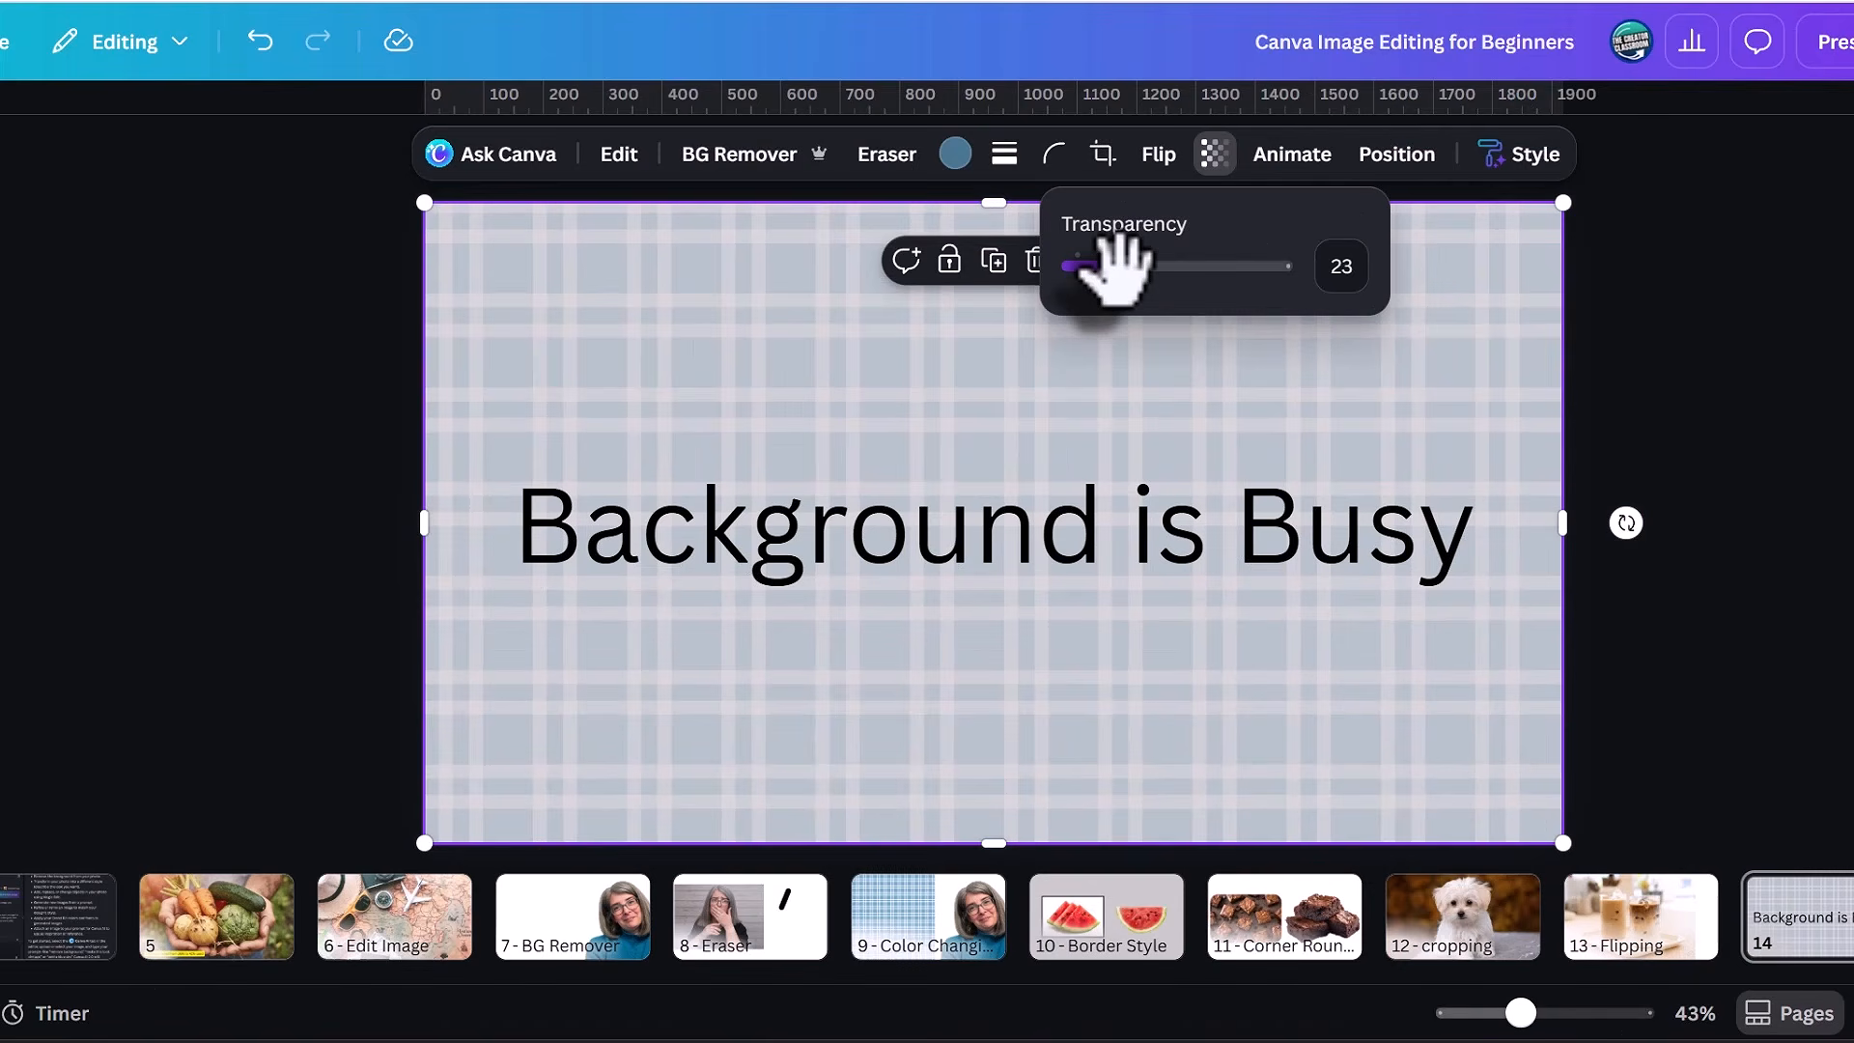
{"action": "left_click", "coordinate": [902, 447]}
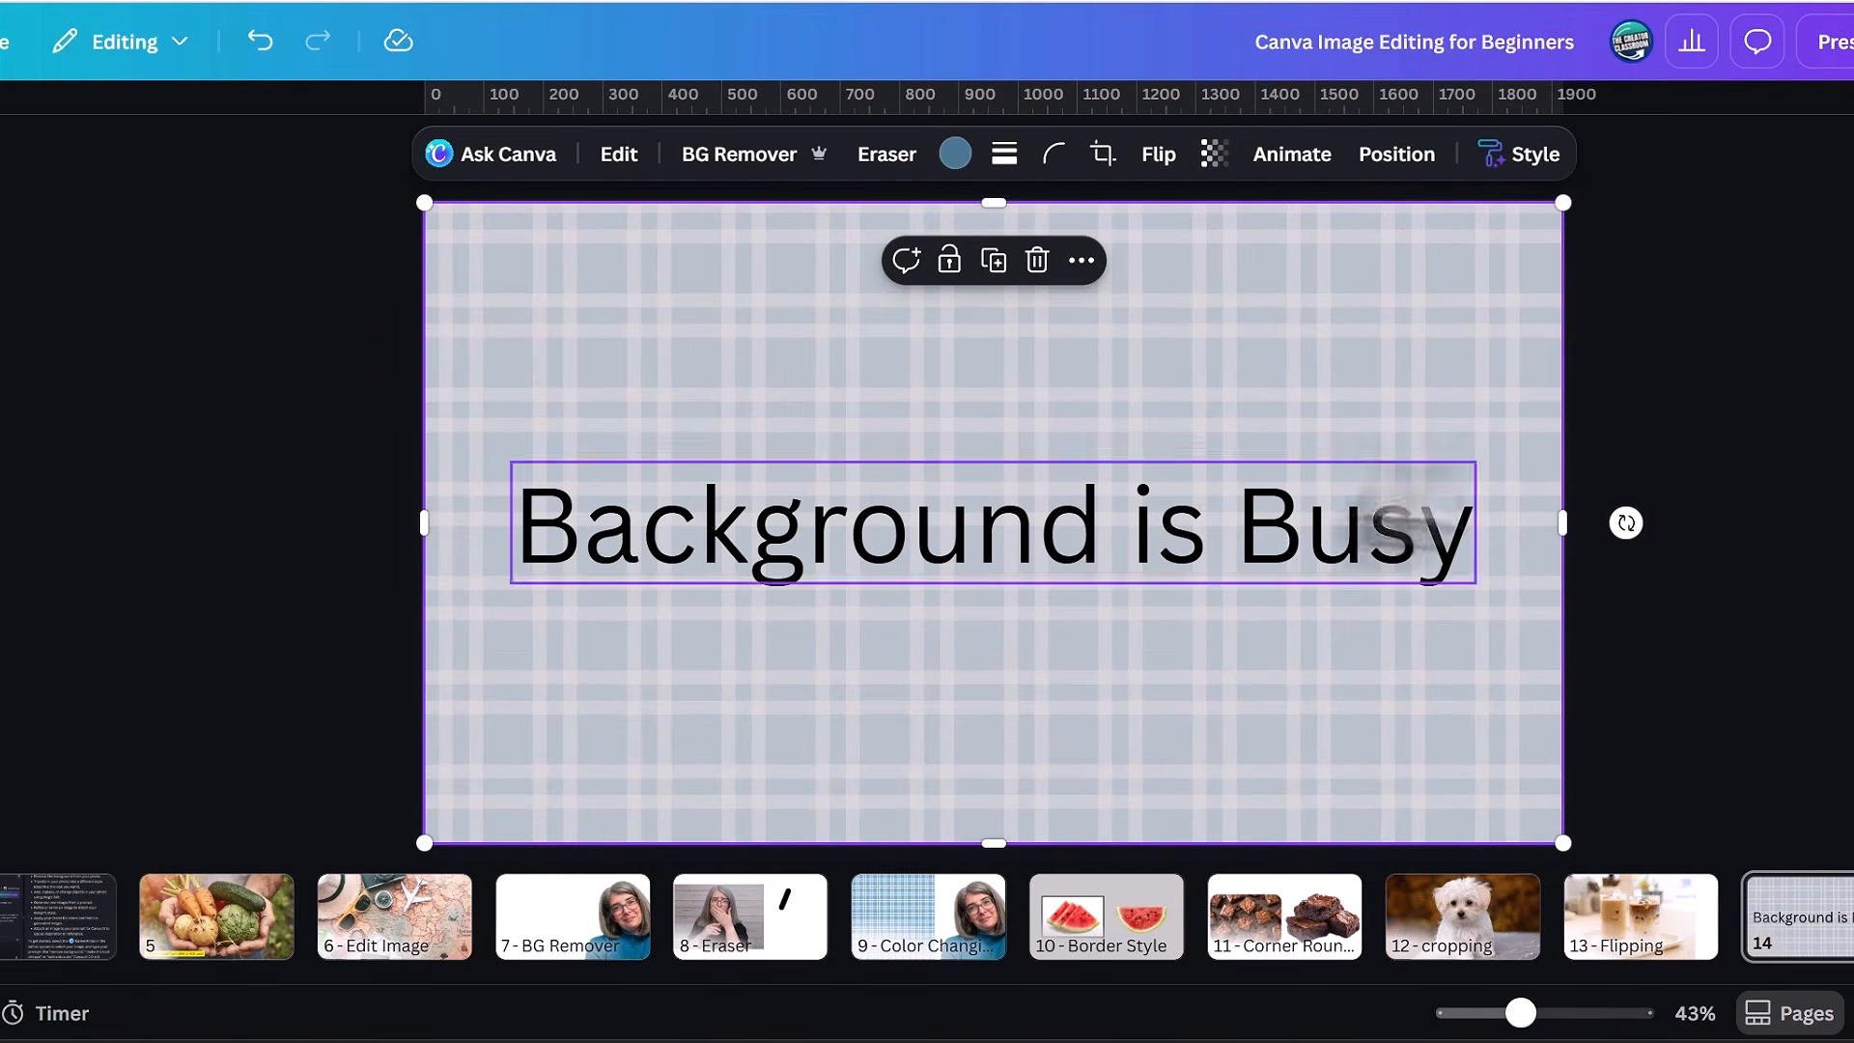
{"action": "left_click", "coordinate": [1743, 478]}
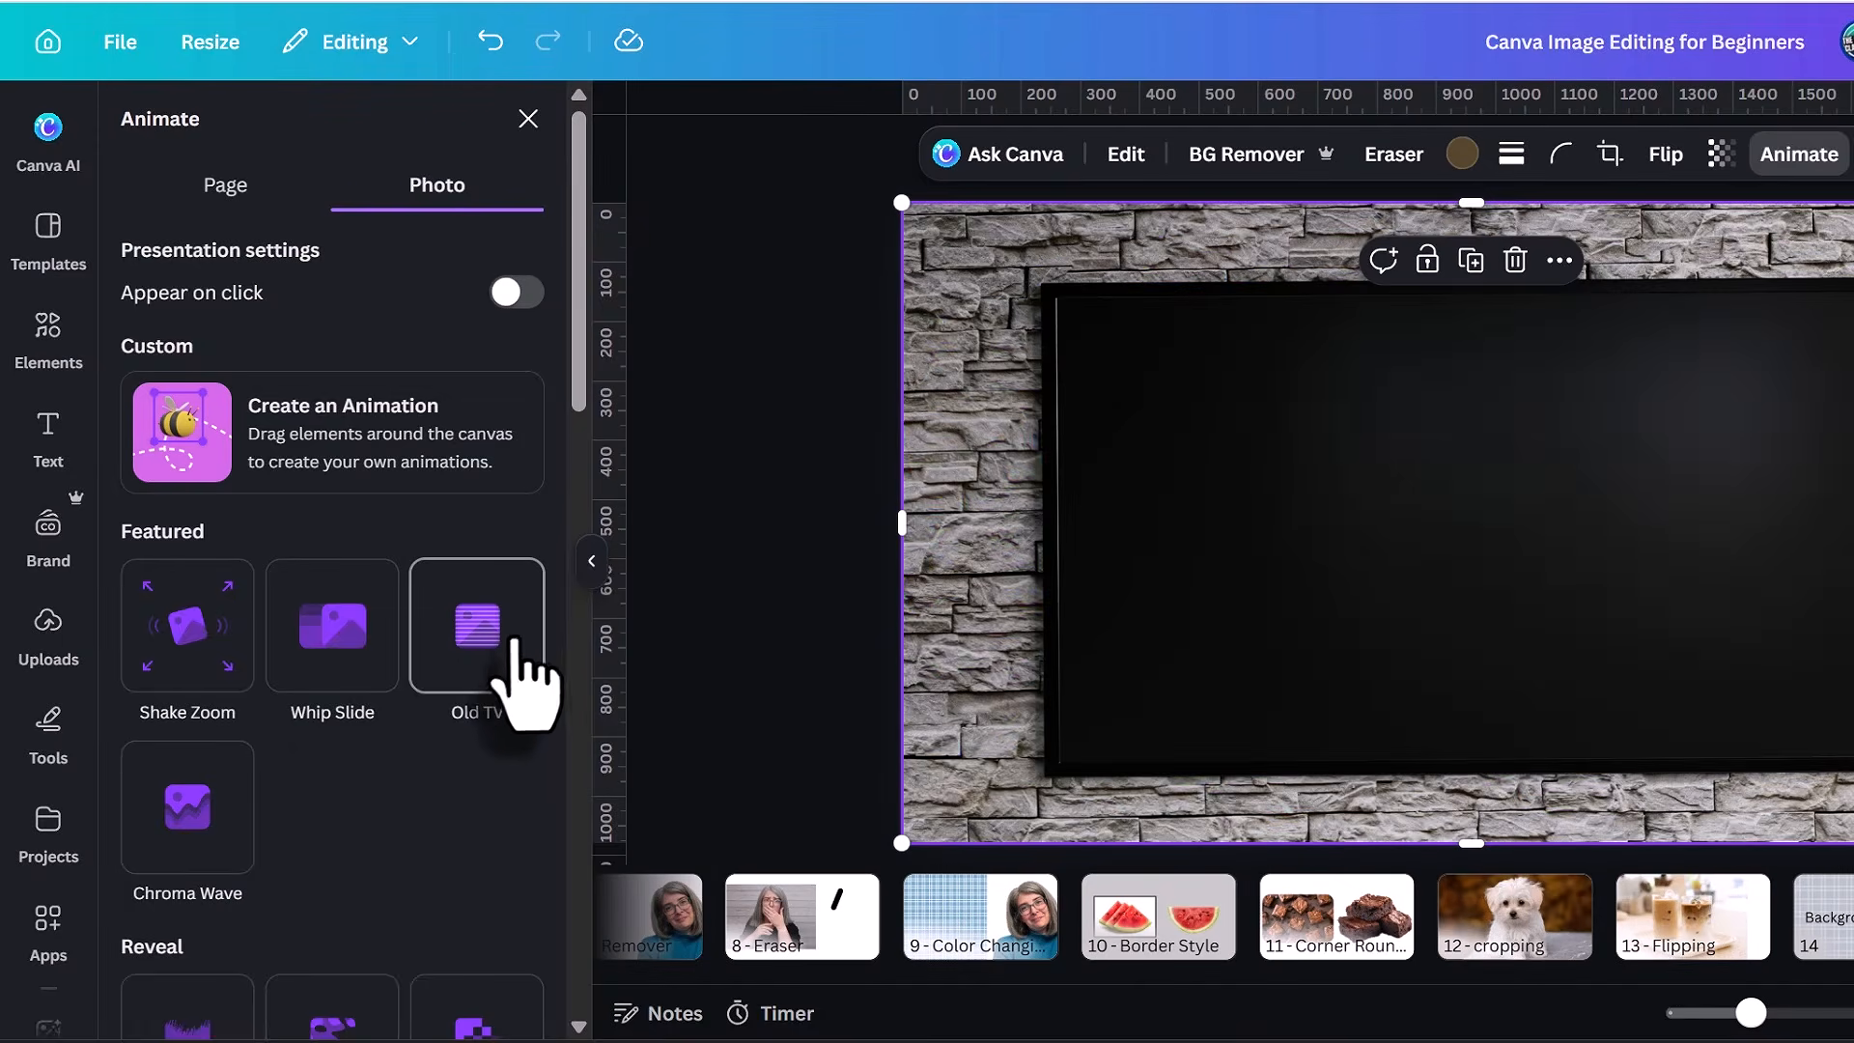
Apply the Old TV animation to the wall-mounted TV photo, try its Both and On enter timings, and set it to On exit.
{"action": "left_click", "coordinate": [398, 633]}
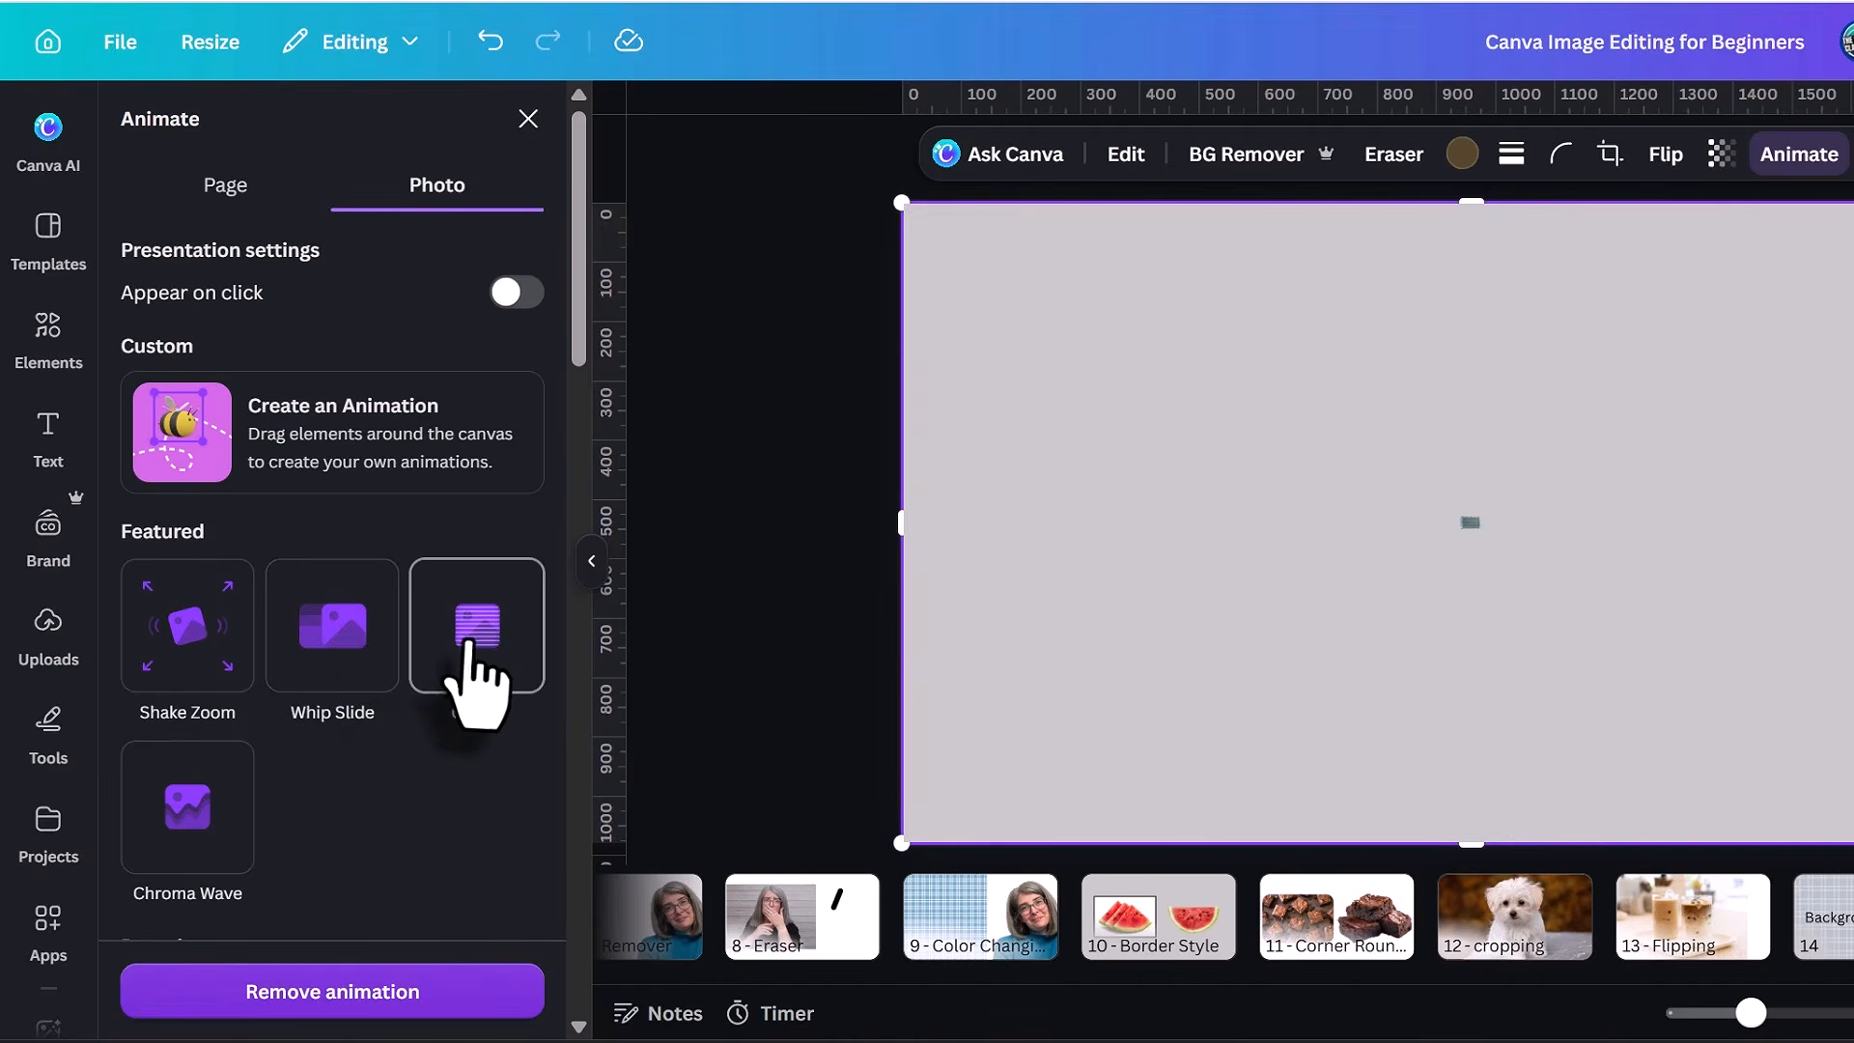
{"action": "left_click", "coordinate": [473, 618]}
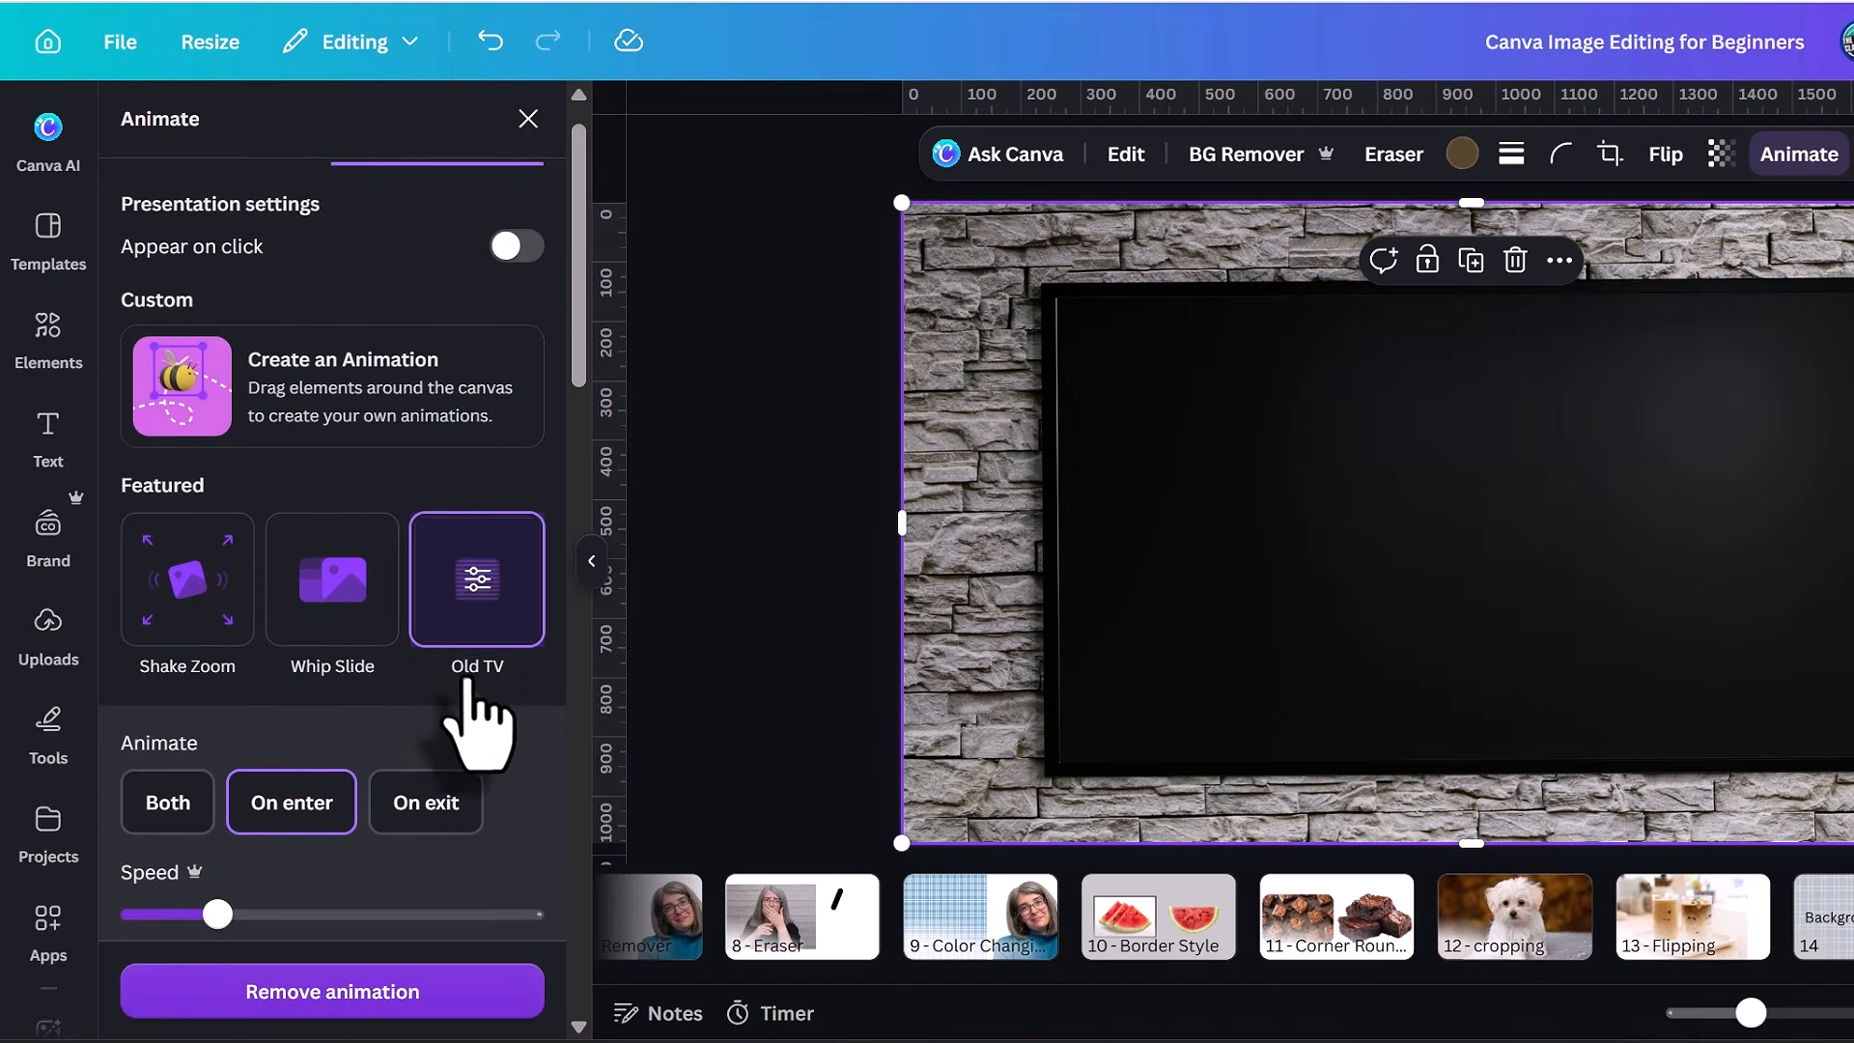
{"action": "scroll", "coordinate": [521, 739], "scroll_direction": "down", "scroll_amount": 2}
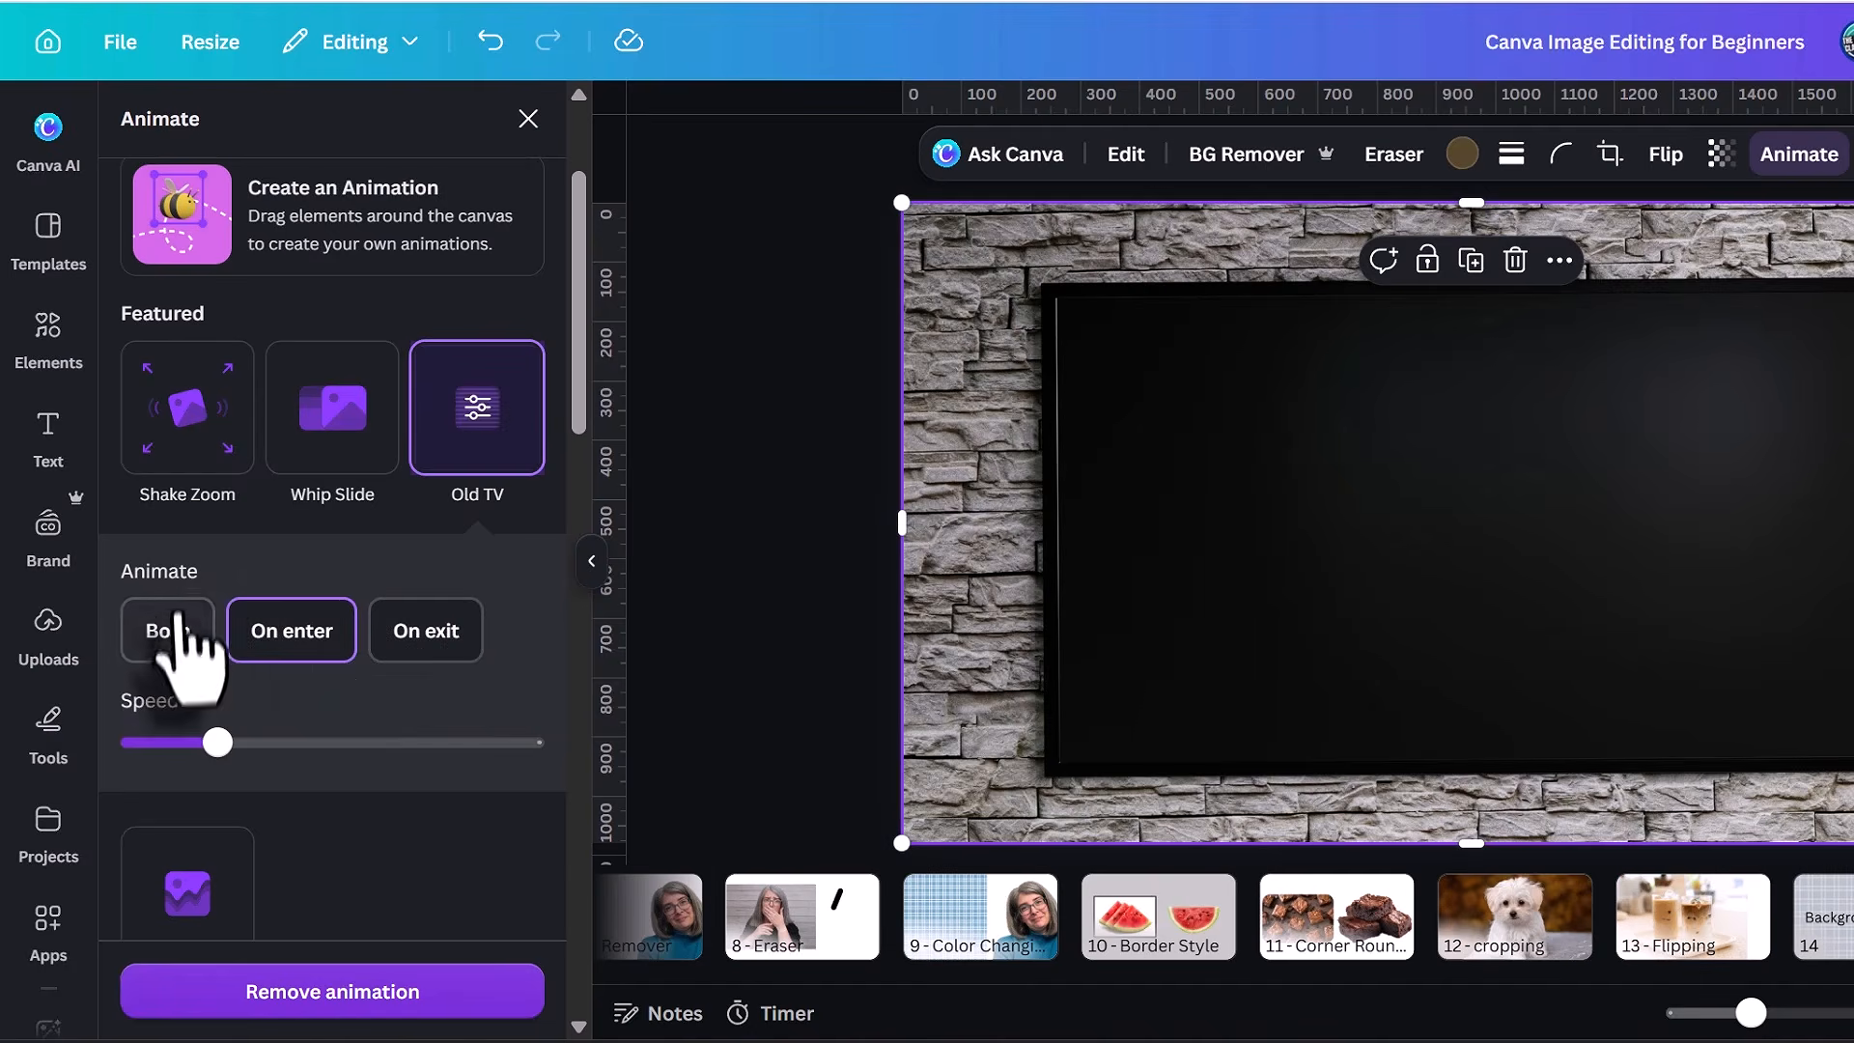
{"action": "left_click", "coordinate": [184, 645]}
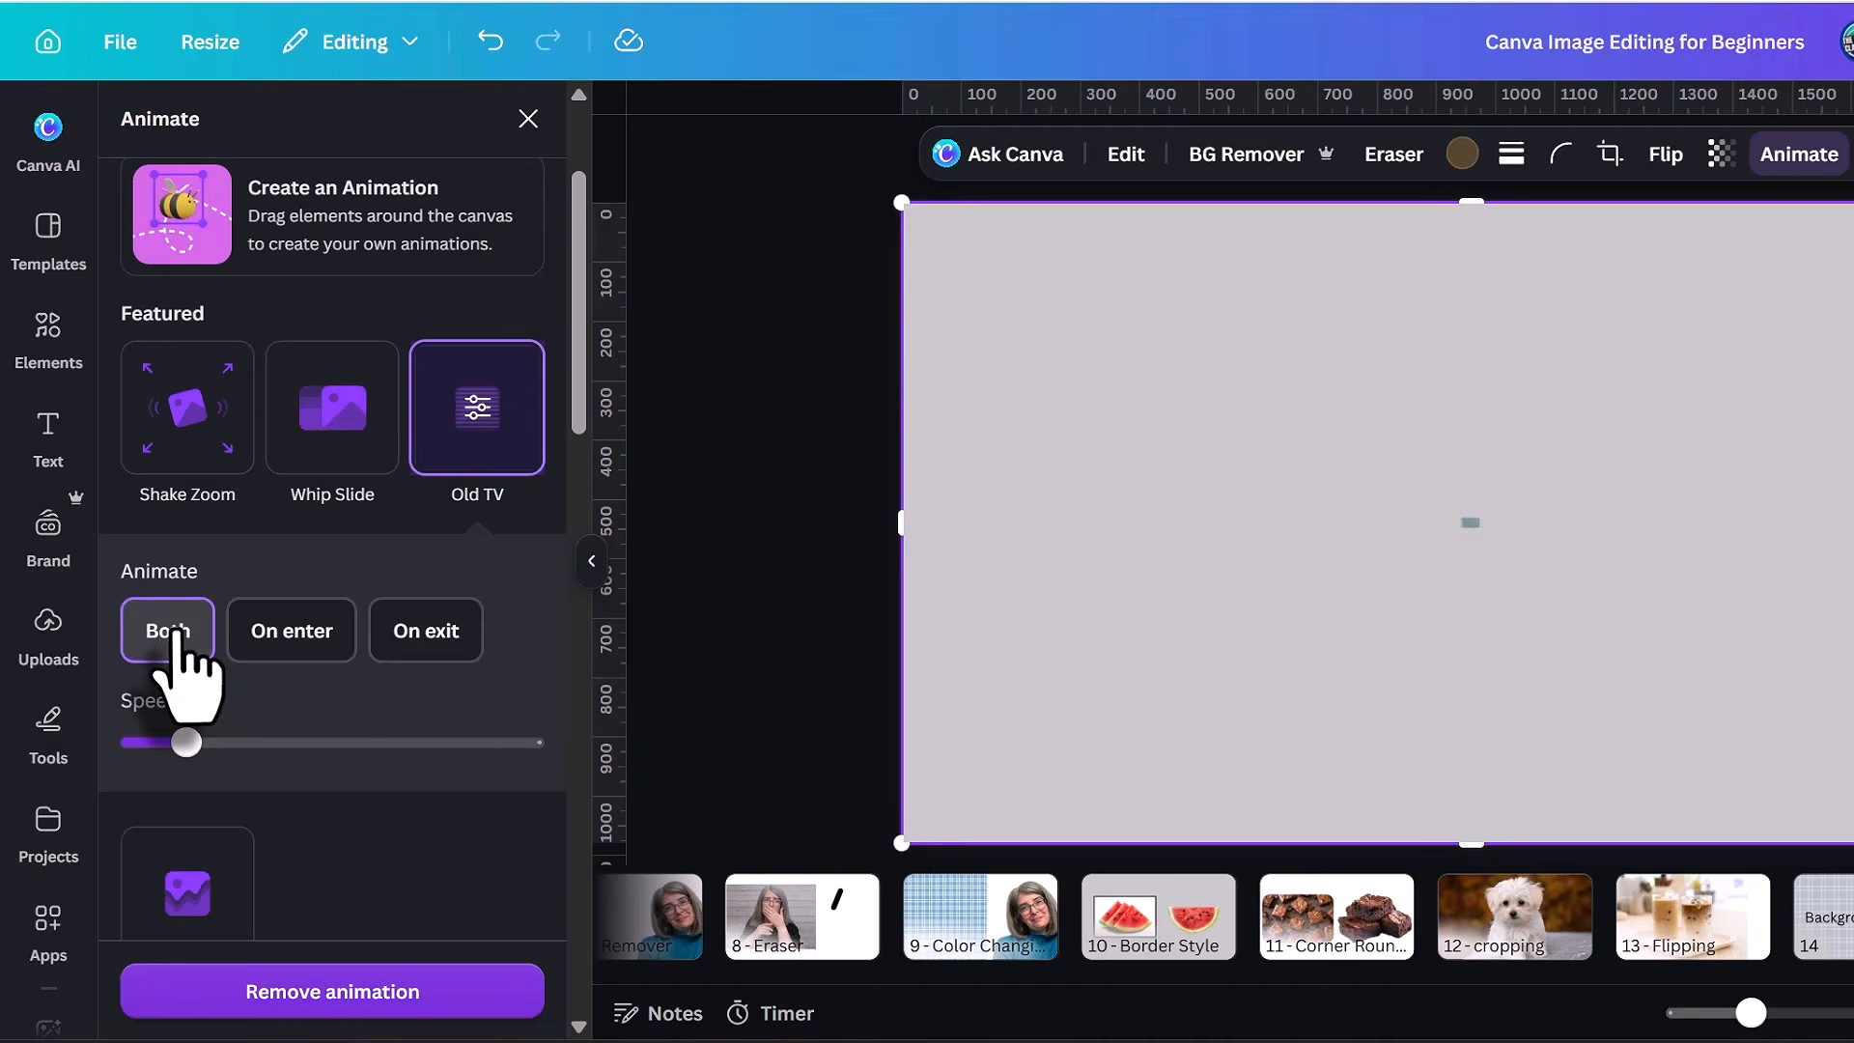
{"action": "left_click", "coordinate": [300, 635]}
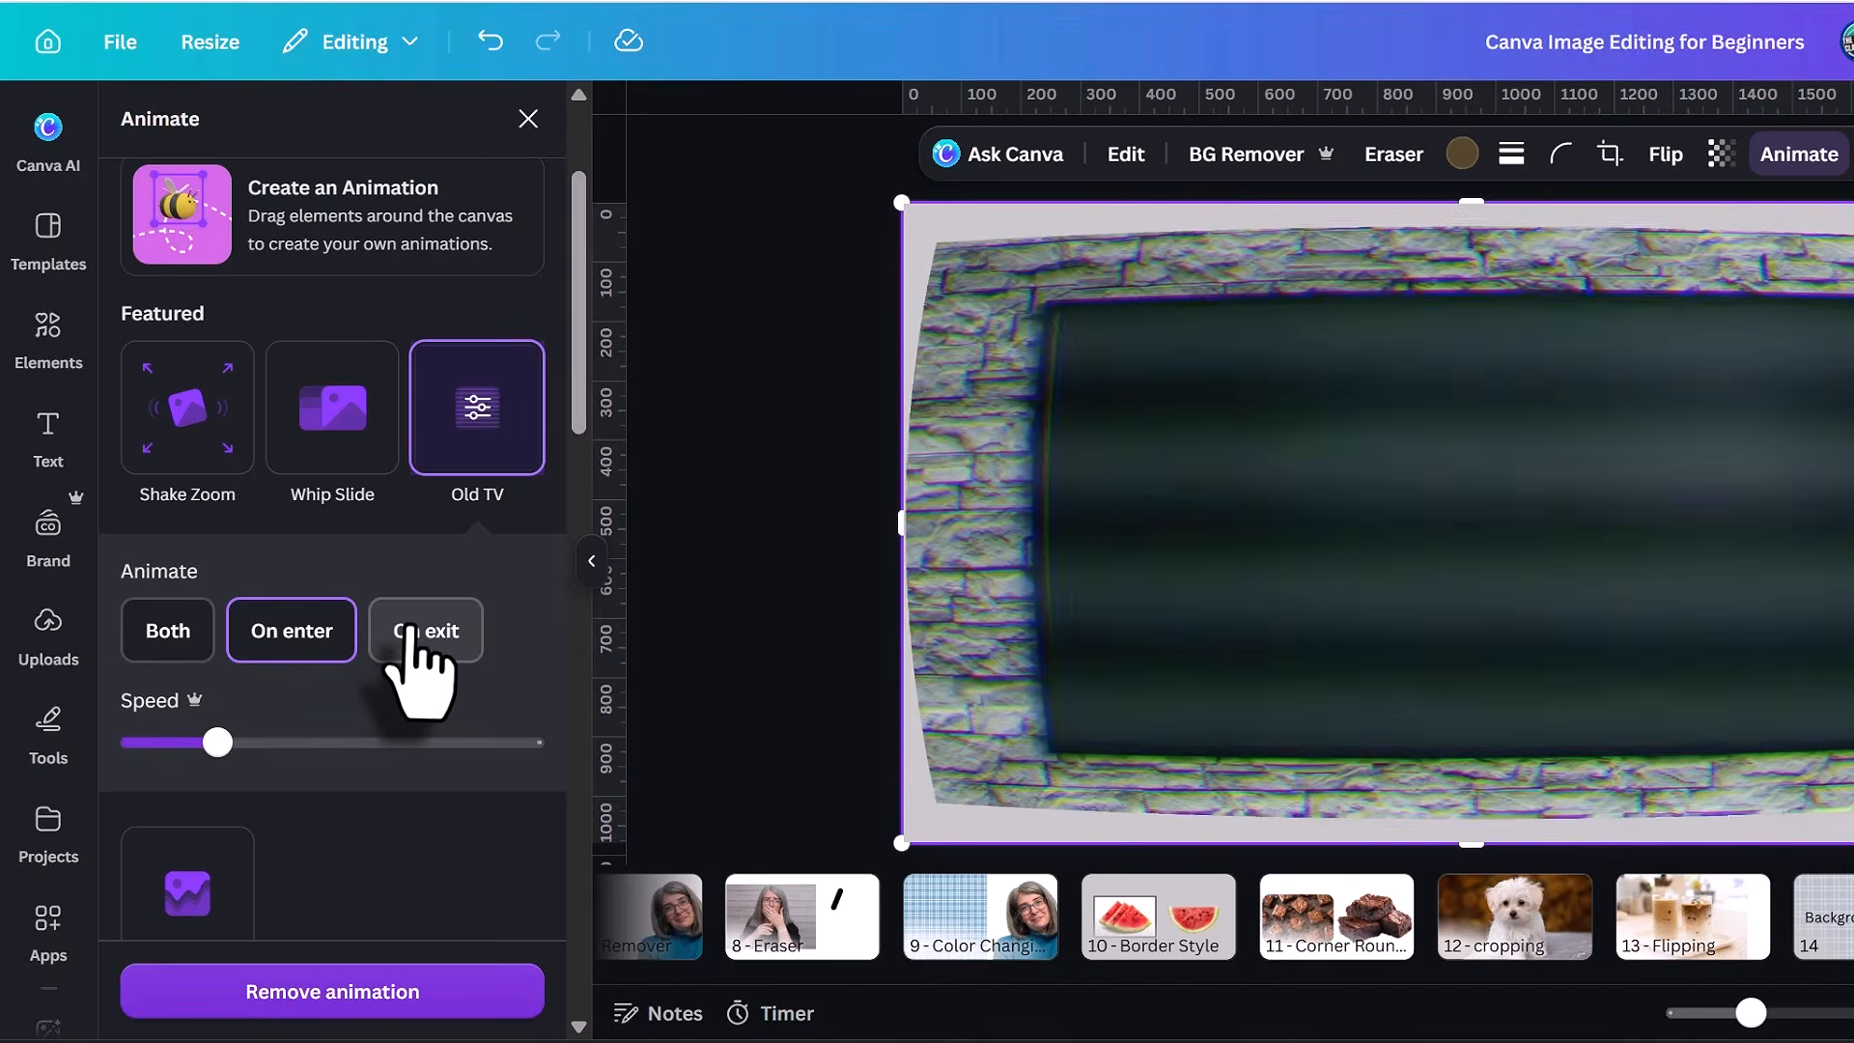
{"action": "left_click", "coordinate": [414, 632]}
{"action": "scroll", "coordinate": [416, 657], "scroll_direction": "down", "scroll_amount": 2}
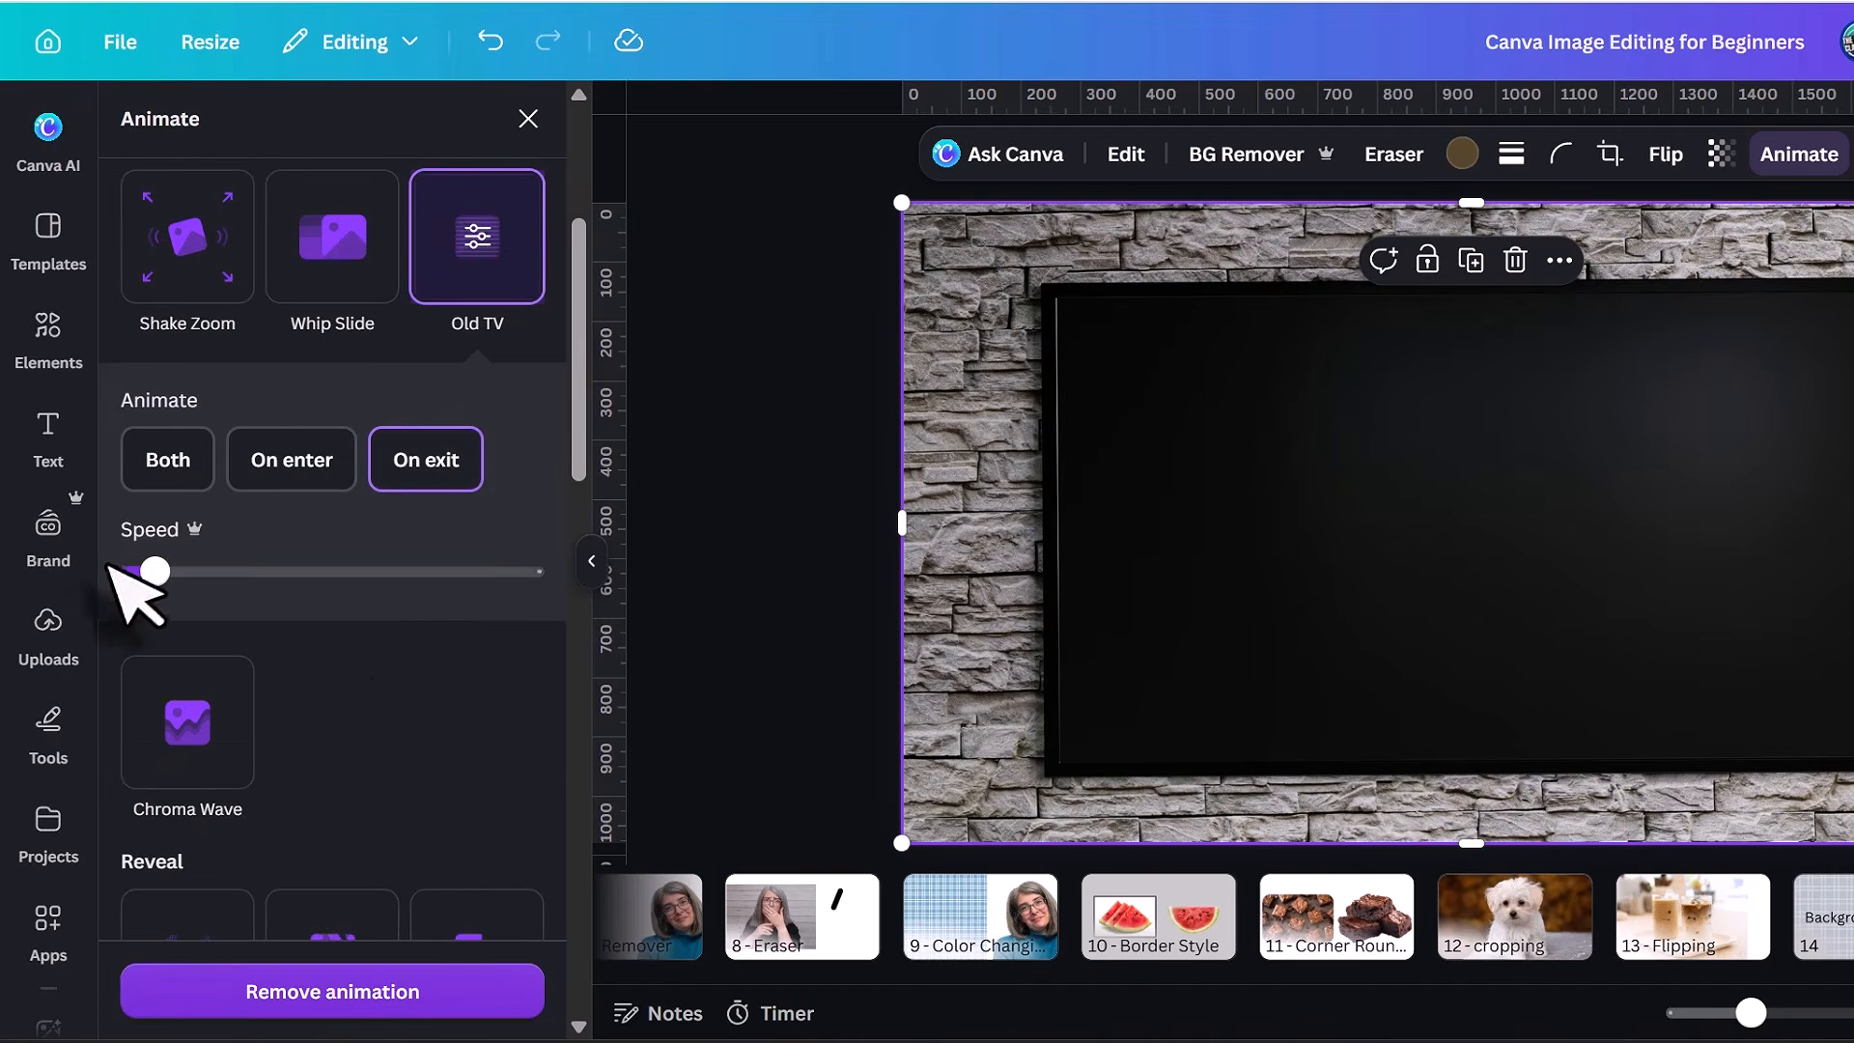
Look through the remaining animation styles for the wall-mounted TV photo.
{"action": "scroll", "coordinate": [446, 684], "scroll_direction": "down", "scroll_amount": 2}
{"action": "left_click", "coordinate": [193, 584]}
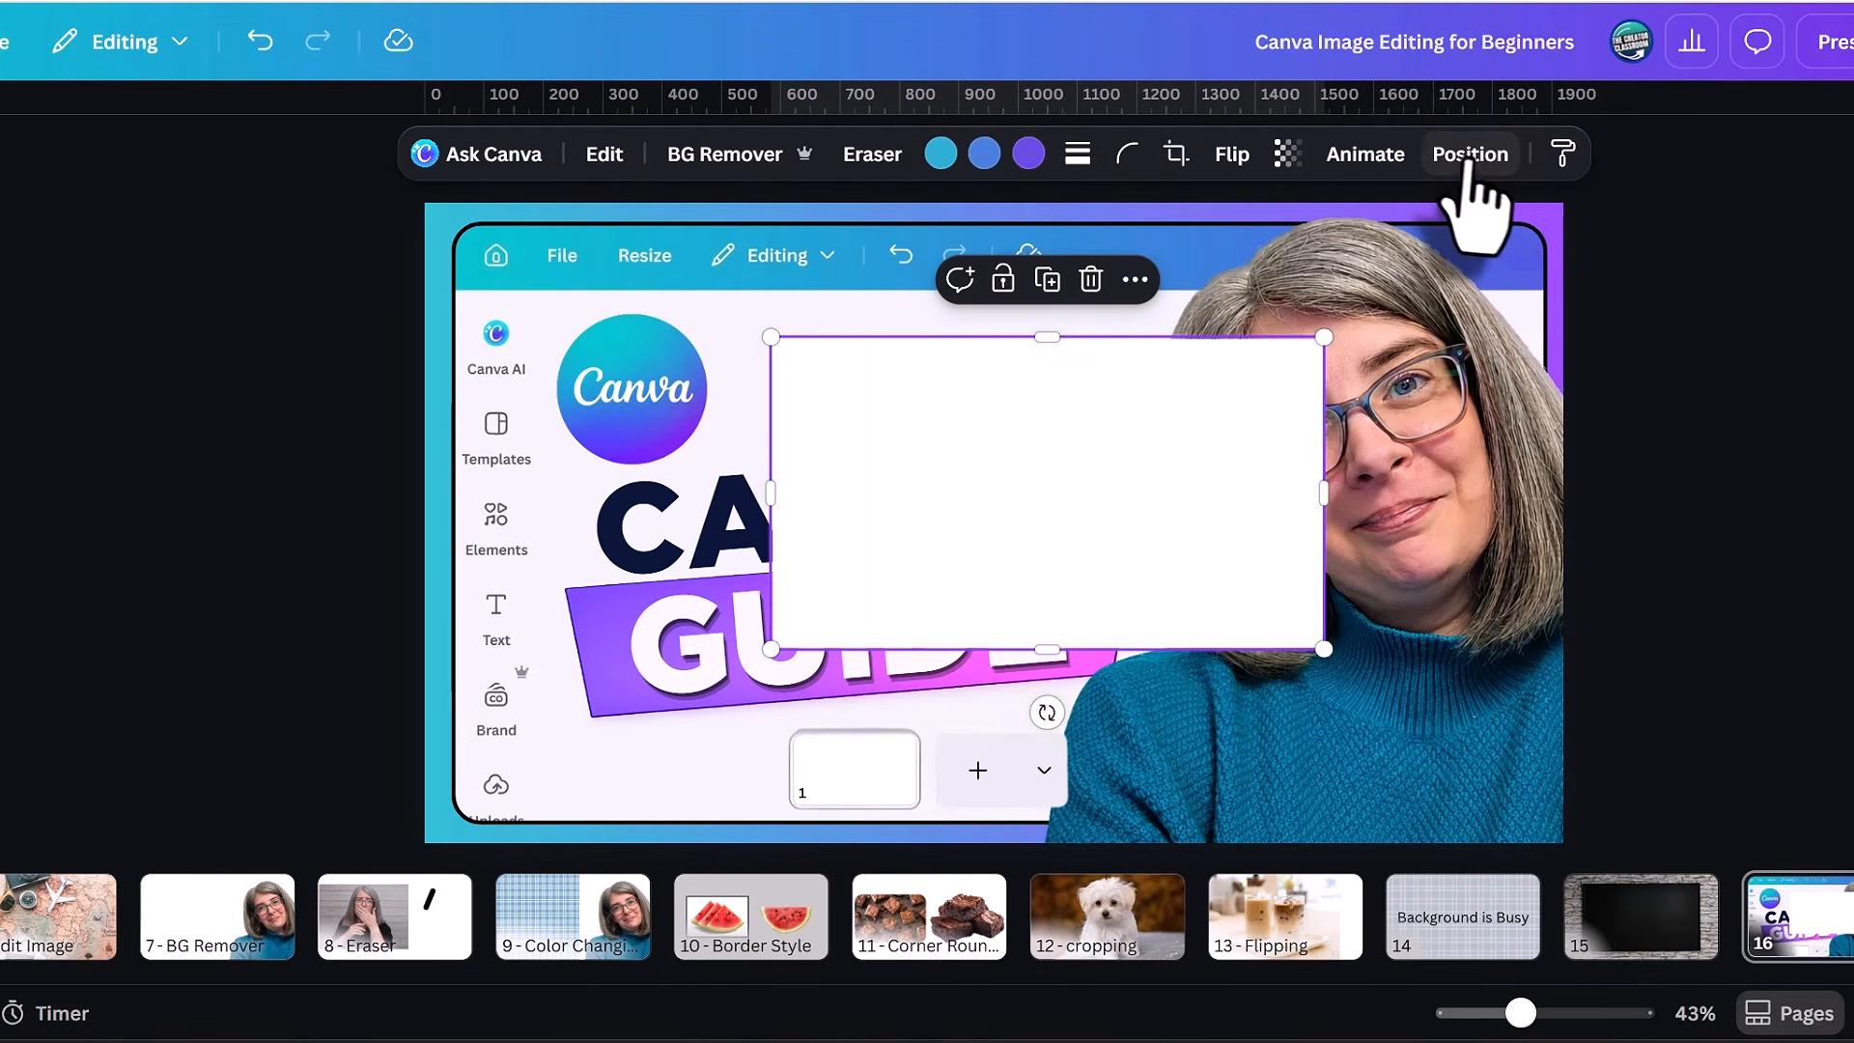
Reorder the layers on page 16 so the white rectangle sits below the portrait, the CANVA and GUIDE texts and the purple banner.
{"action": "left_click", "coordinate": [1468, 155]}
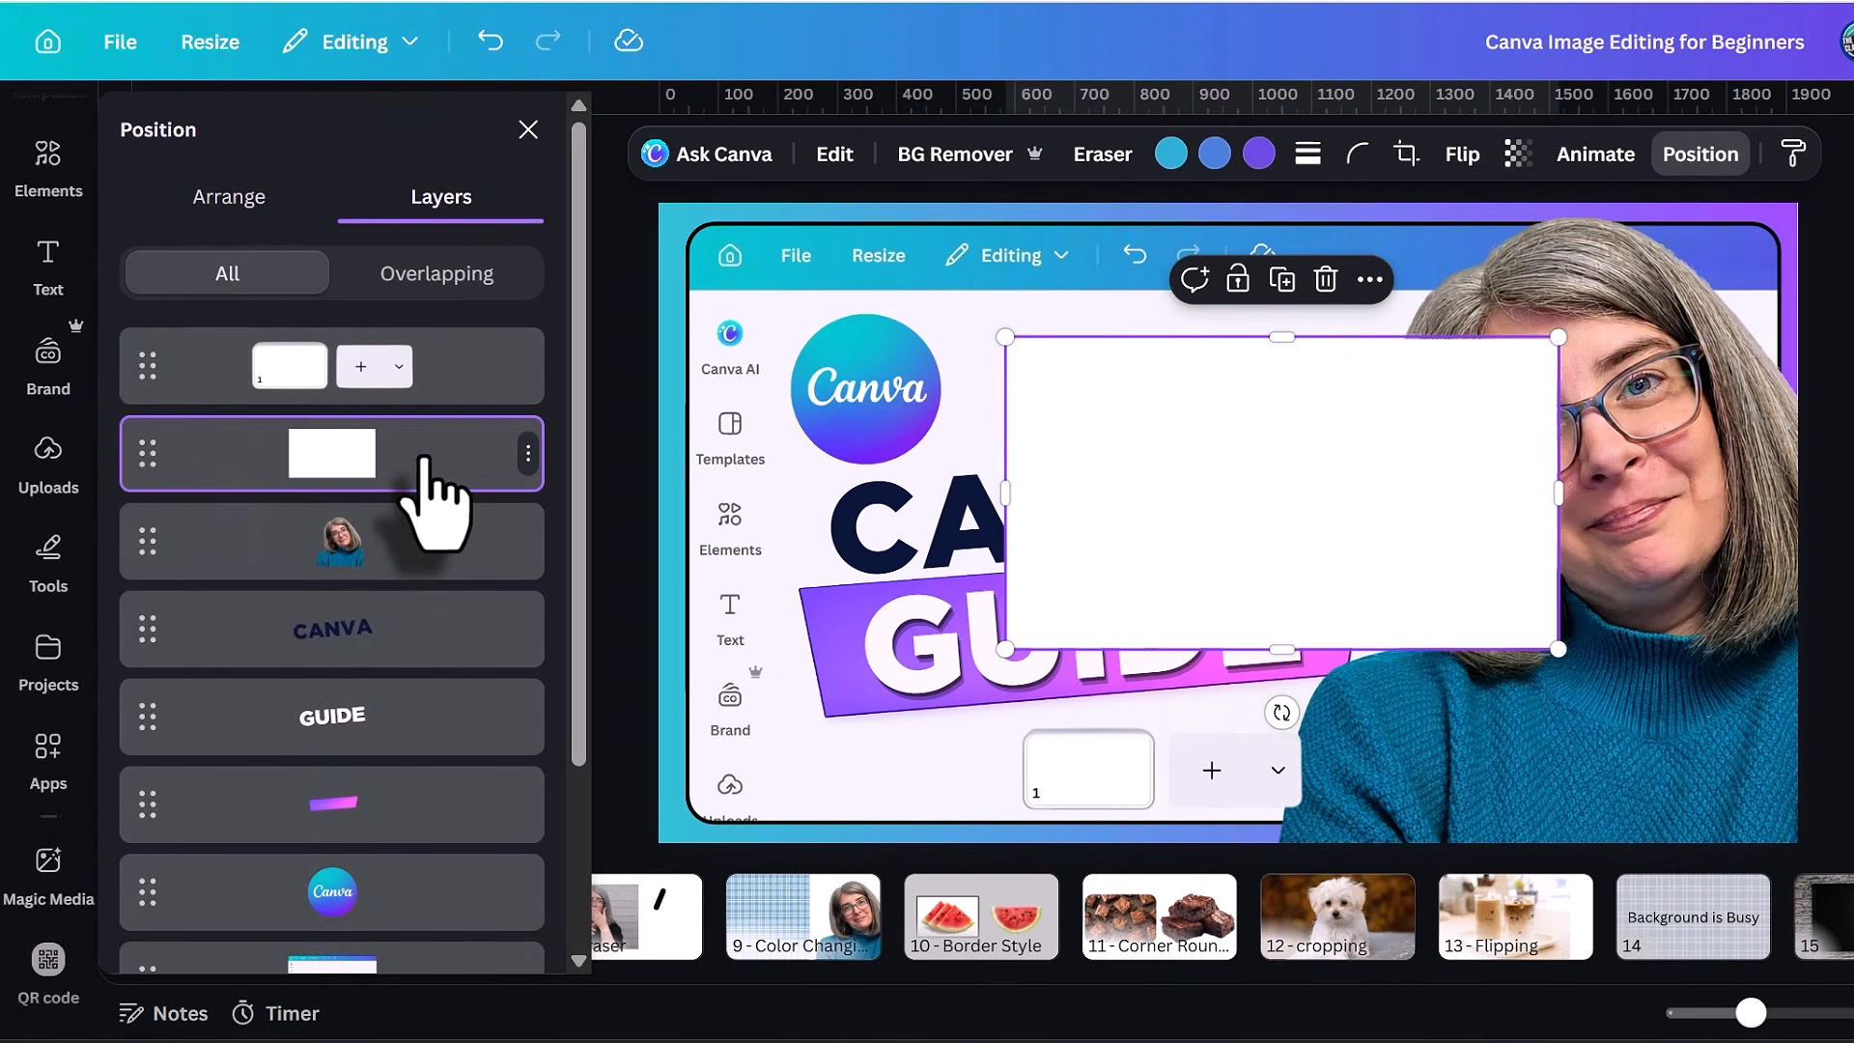
{"action": "left_click_drag", "start_coordinate": [425, 459], "coordinate": [430, 612]}
{"action": "left_click_drag", "start_coordinate": [344, 539], "coordinate": [344, 550]}
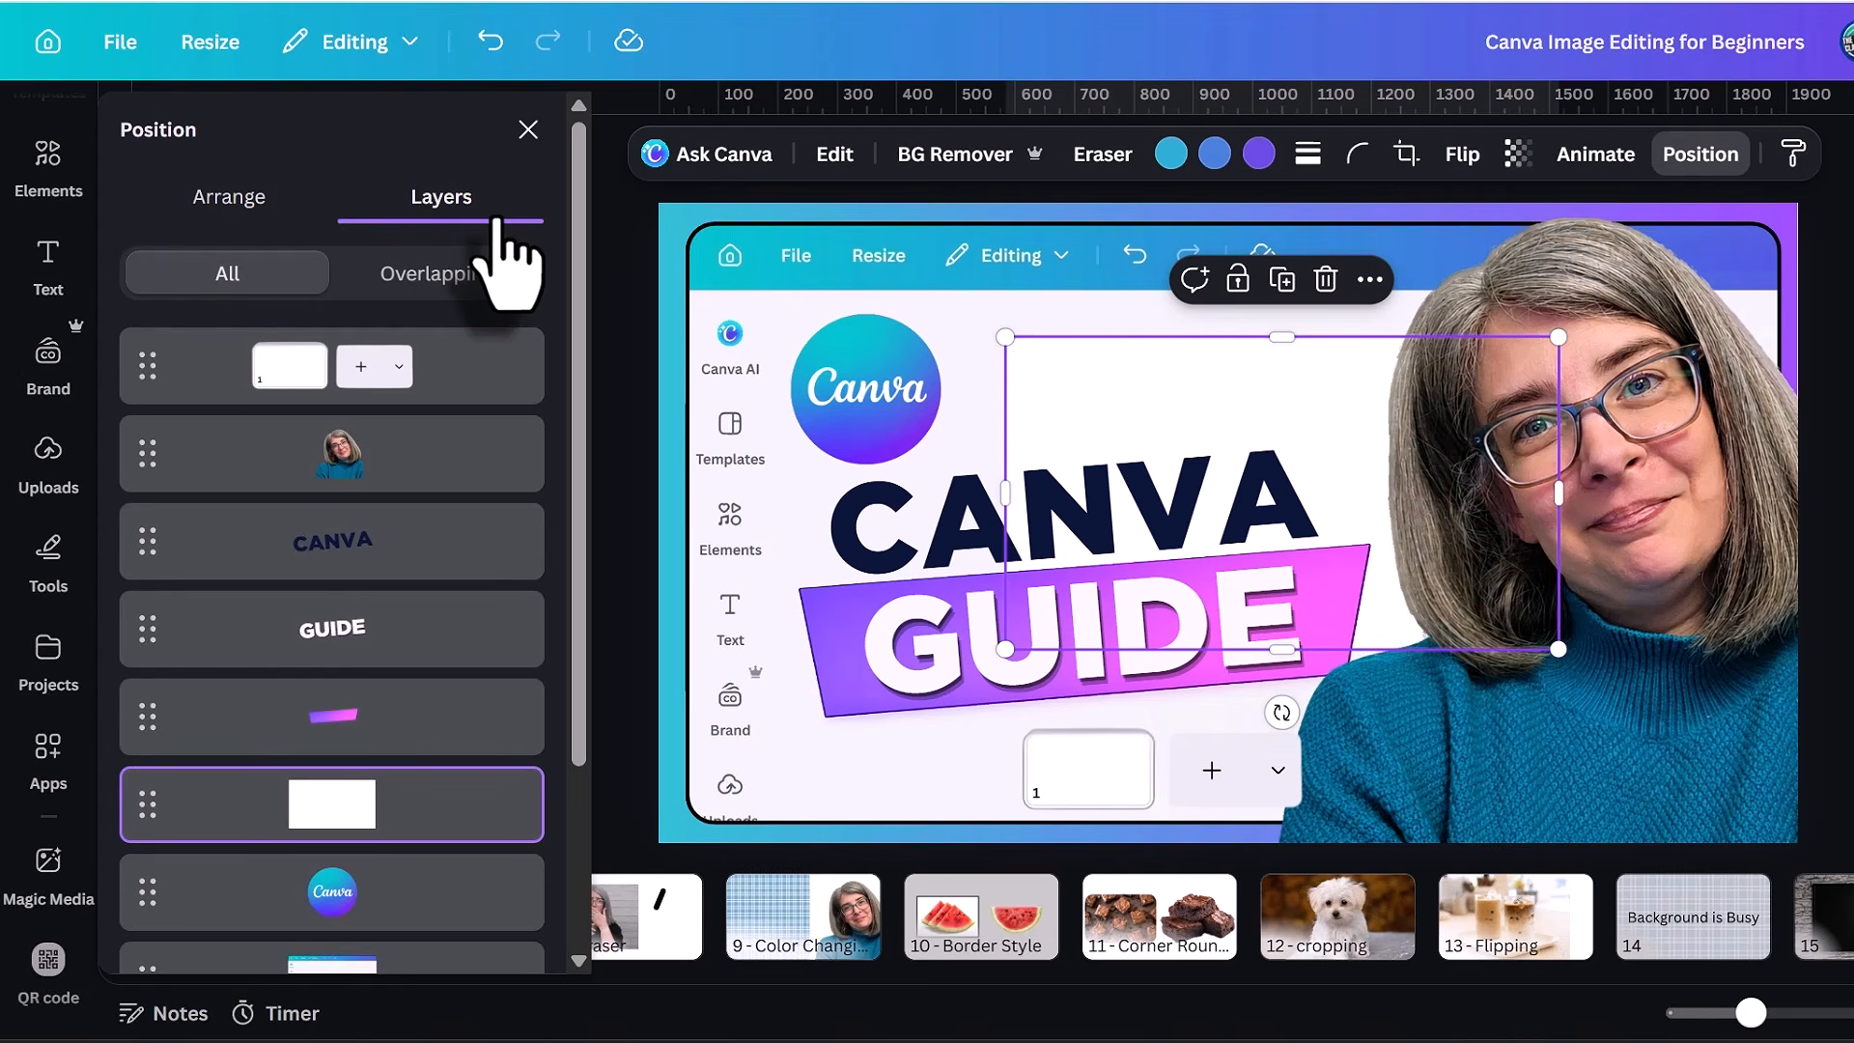
Show the arrangement options and send the page-thumbnail graphic on page 16 backward one layer.
{"action": "left_click", "coordinate": [261, 206]}
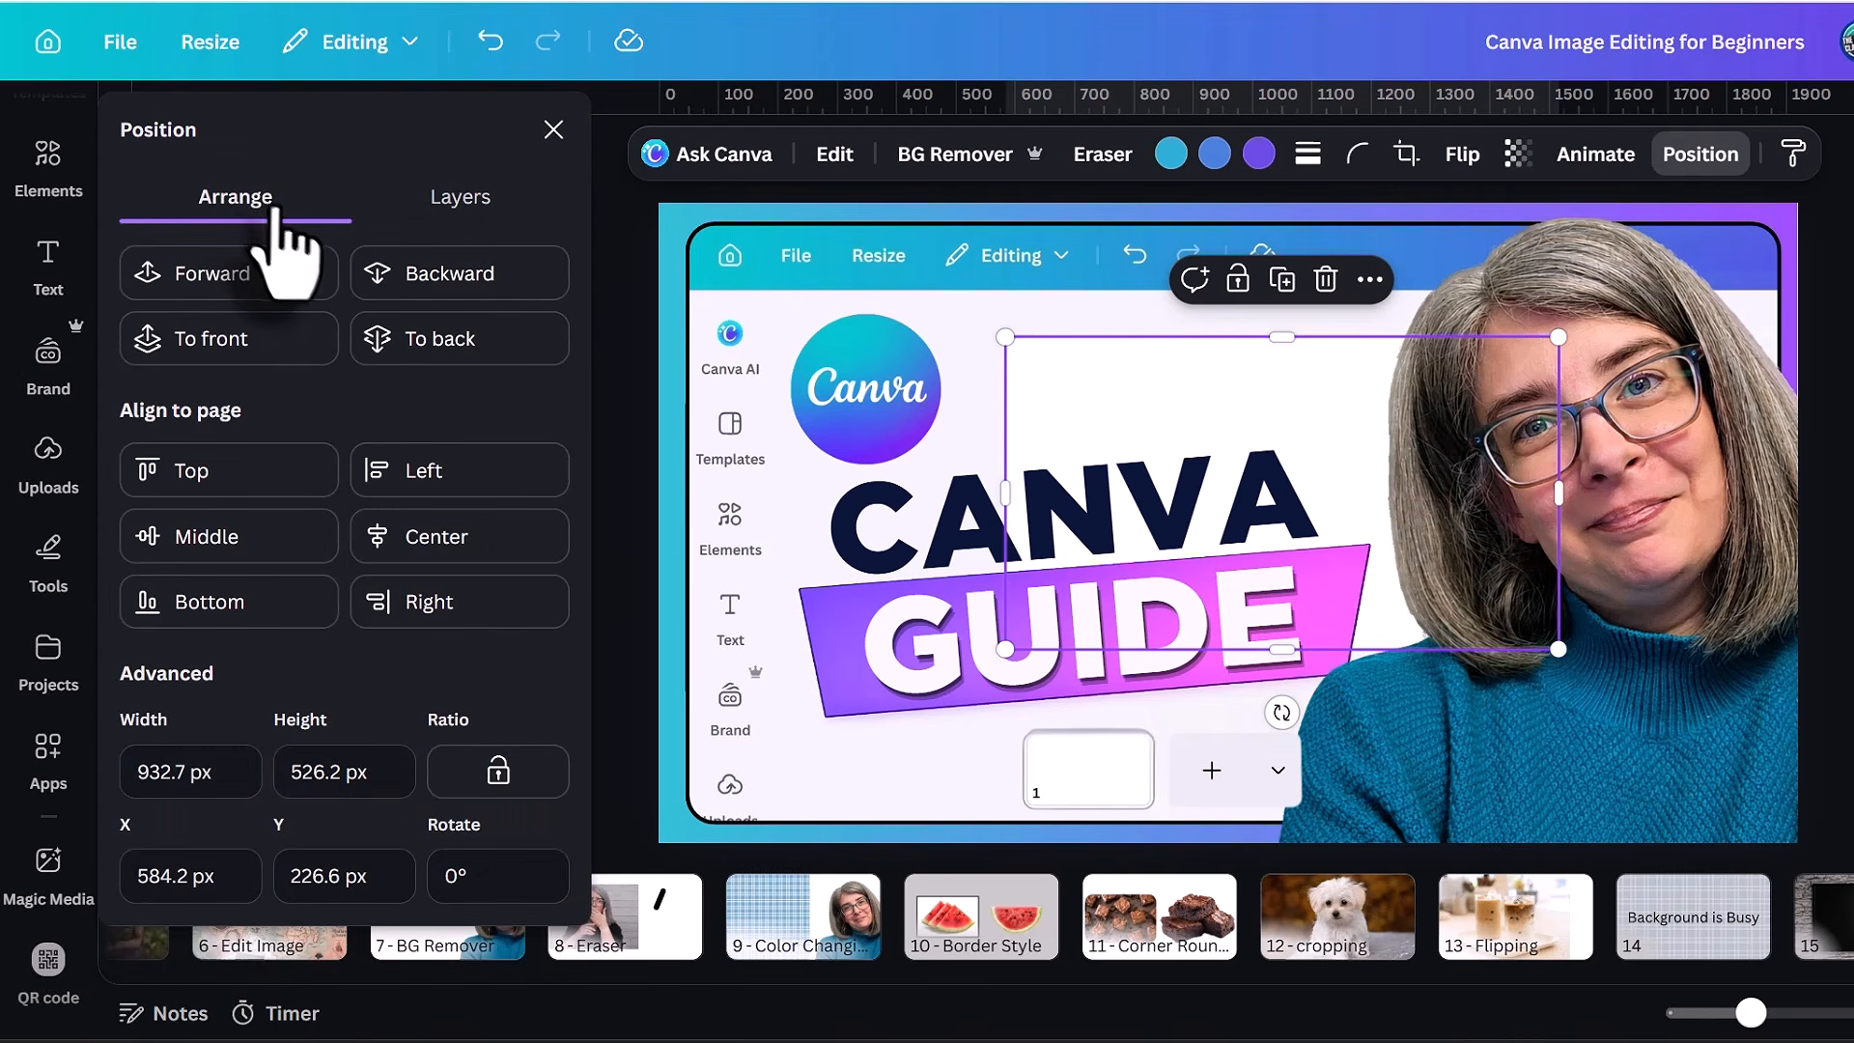
{"action": "left_click", "coordinate": [1096, 778]}
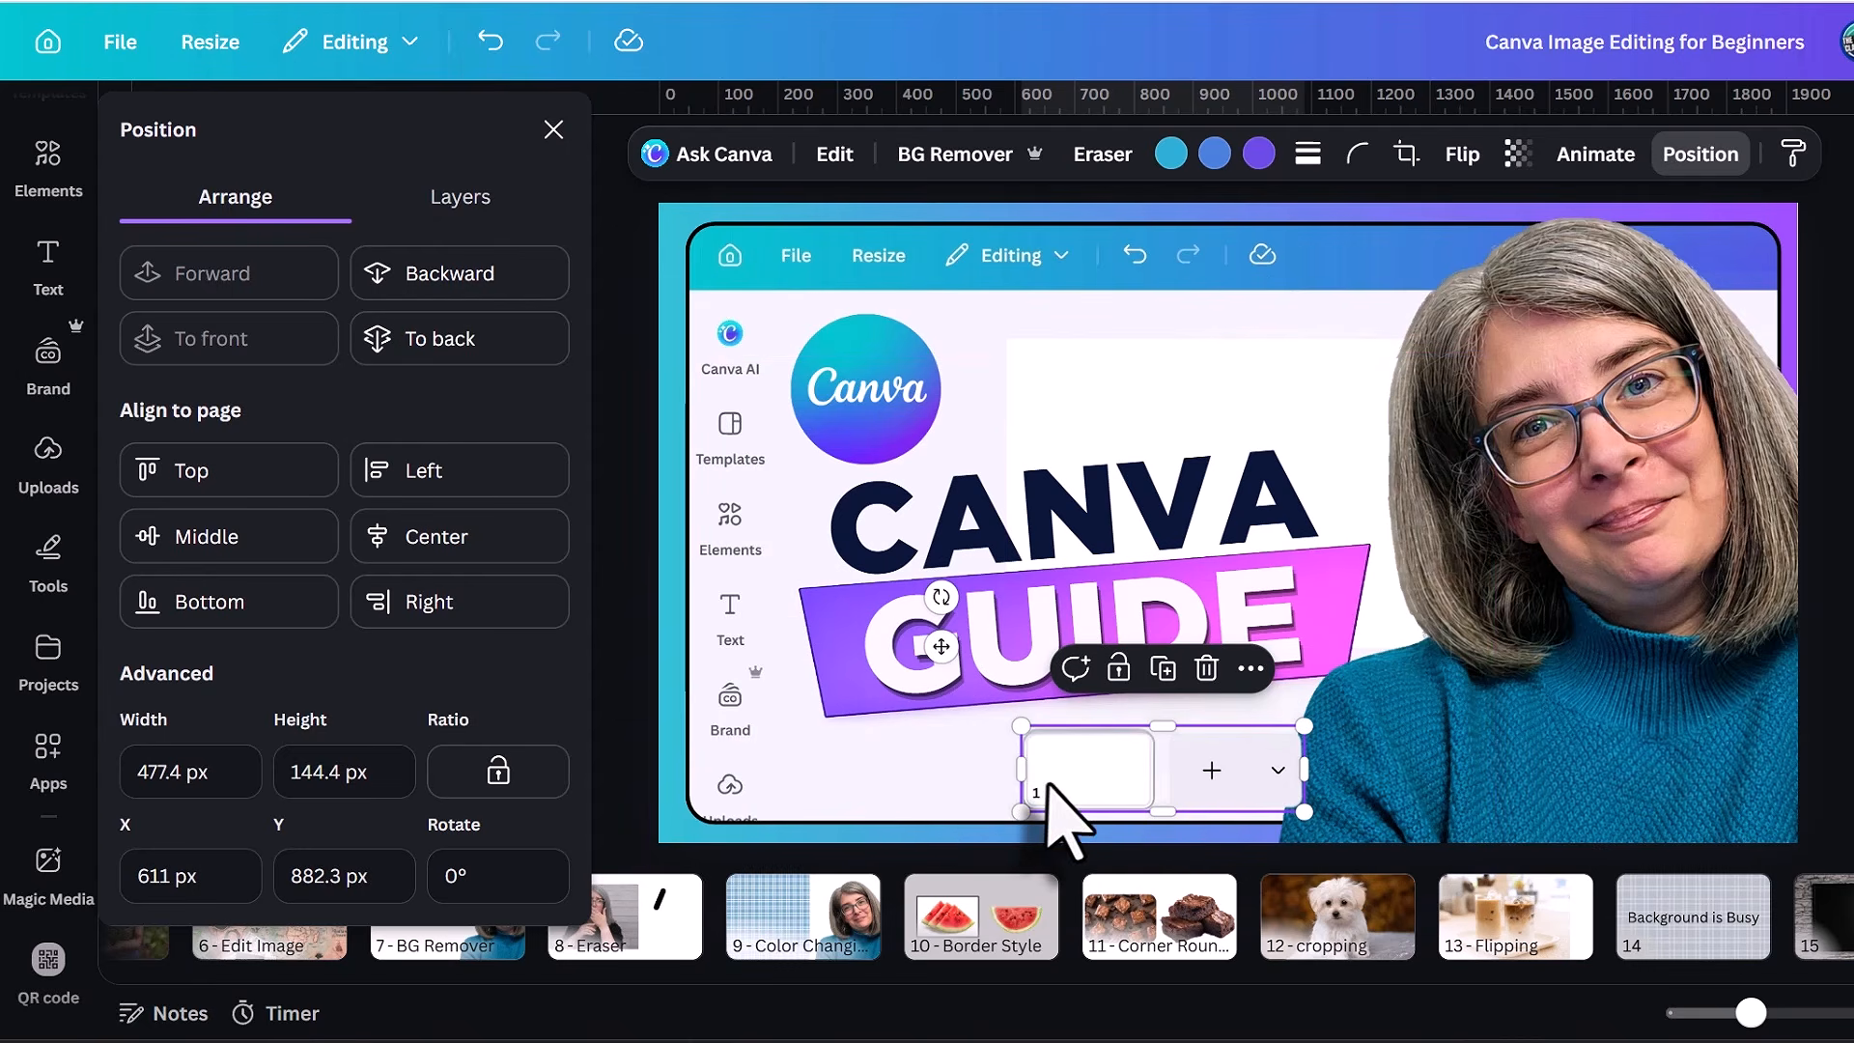
{"action": "left_click", "coordinate": [476, 270]}
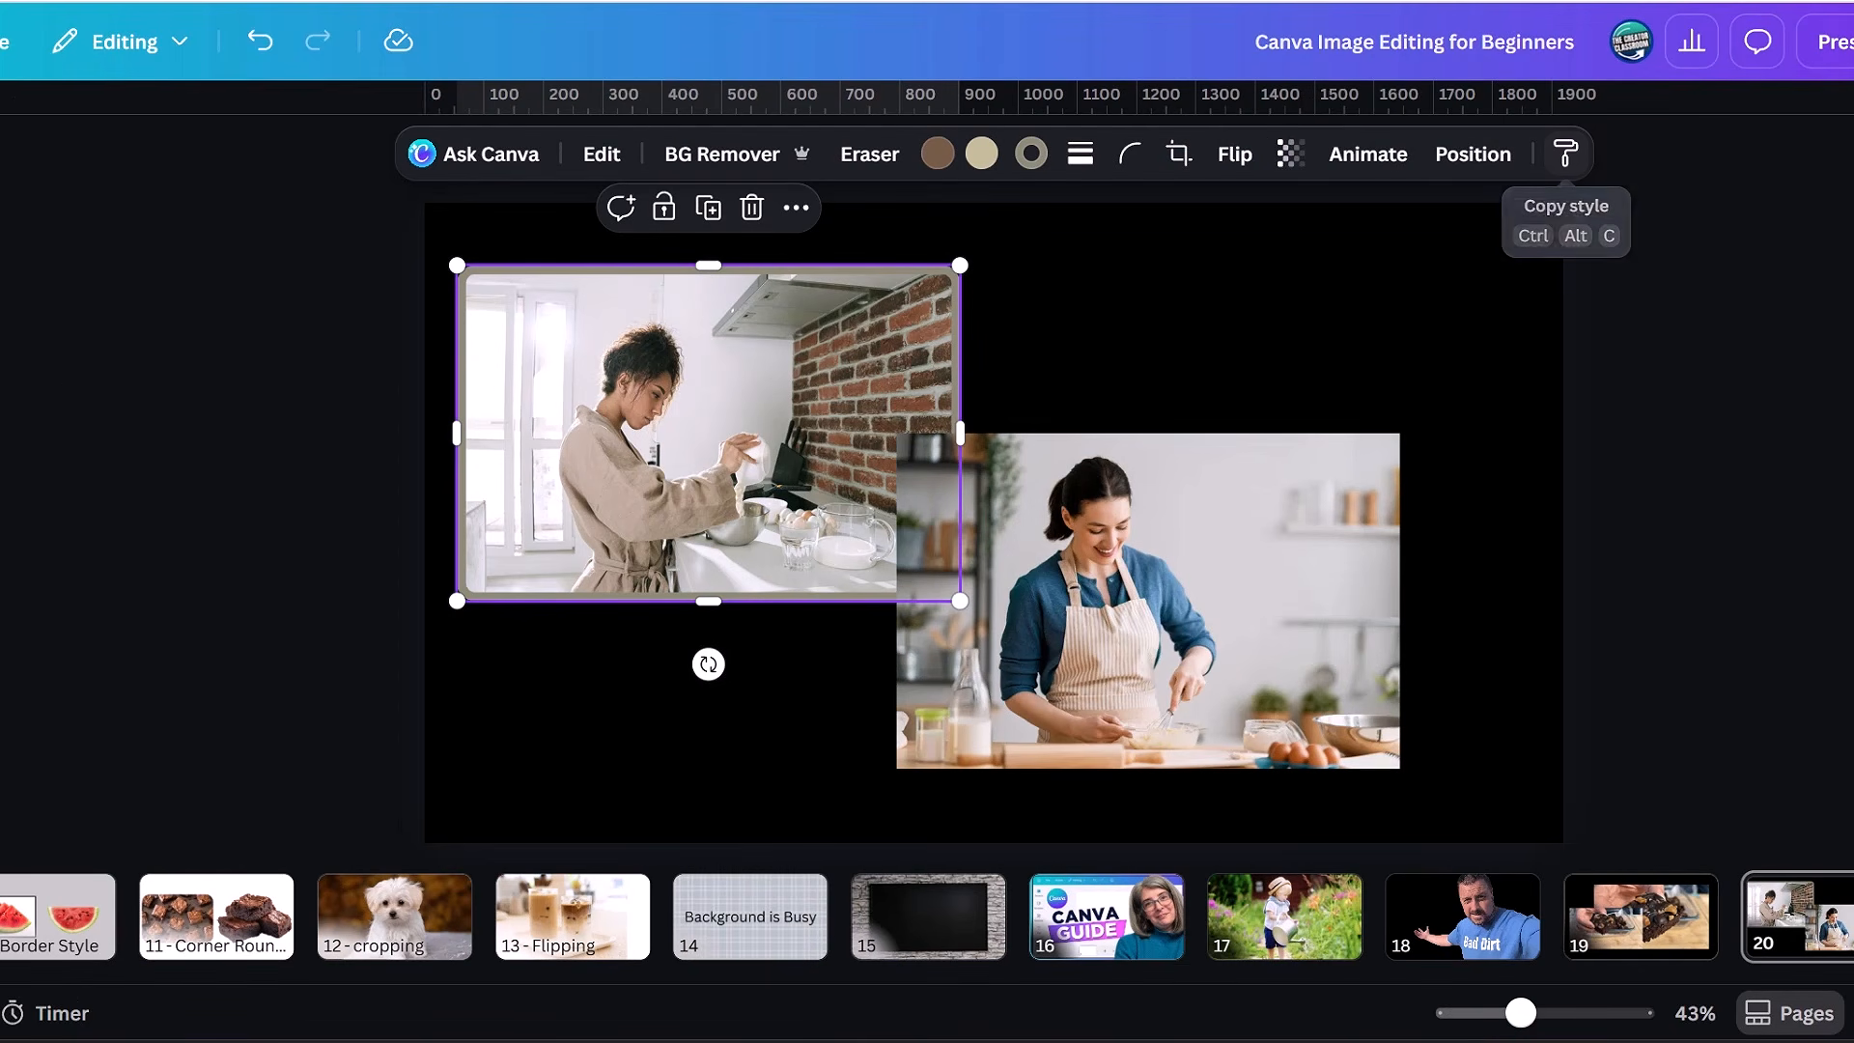
Copy the style of the bordered, rounded kitchen photo on page 20 and apply it to the photo of the woman in the apron.
{"action": "left_click", "coordinate": [1130, 319]}
{"action": "left_click", "coordinate": [676, 396]}
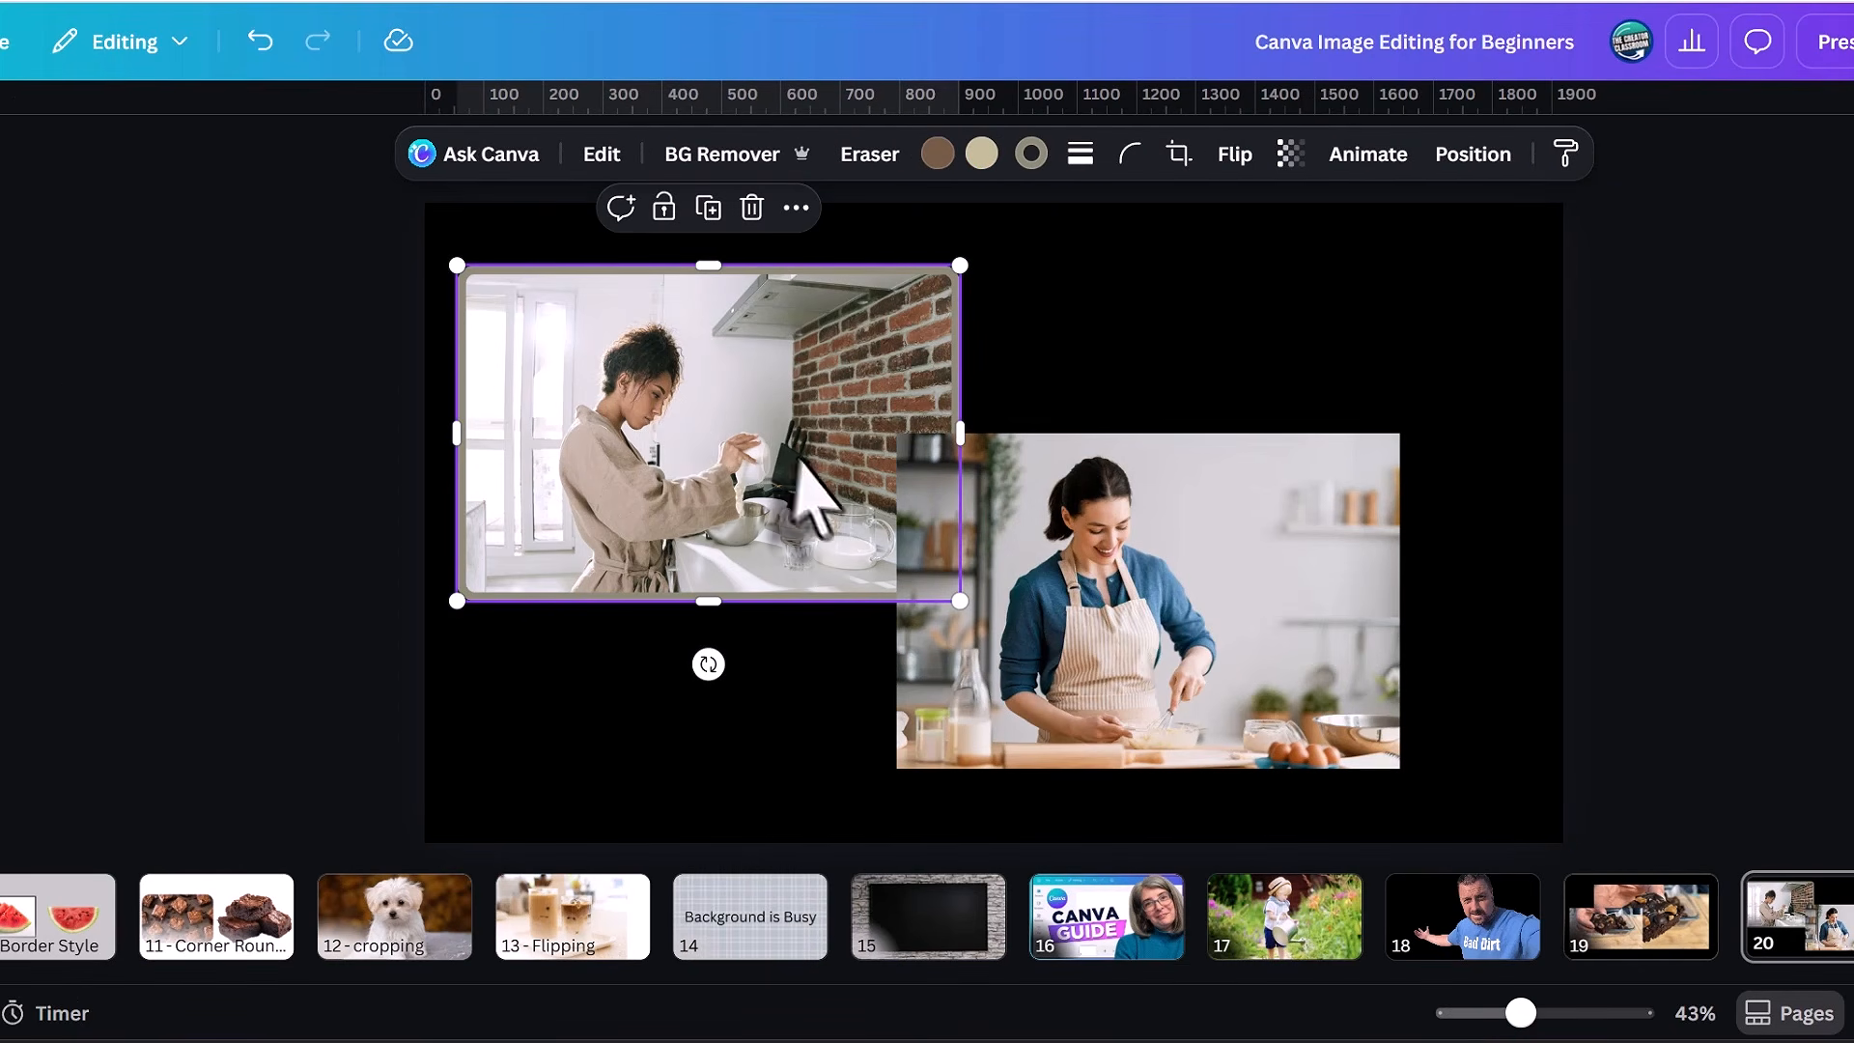
{"action": "left_click", "coordinate": [1200, 626]}
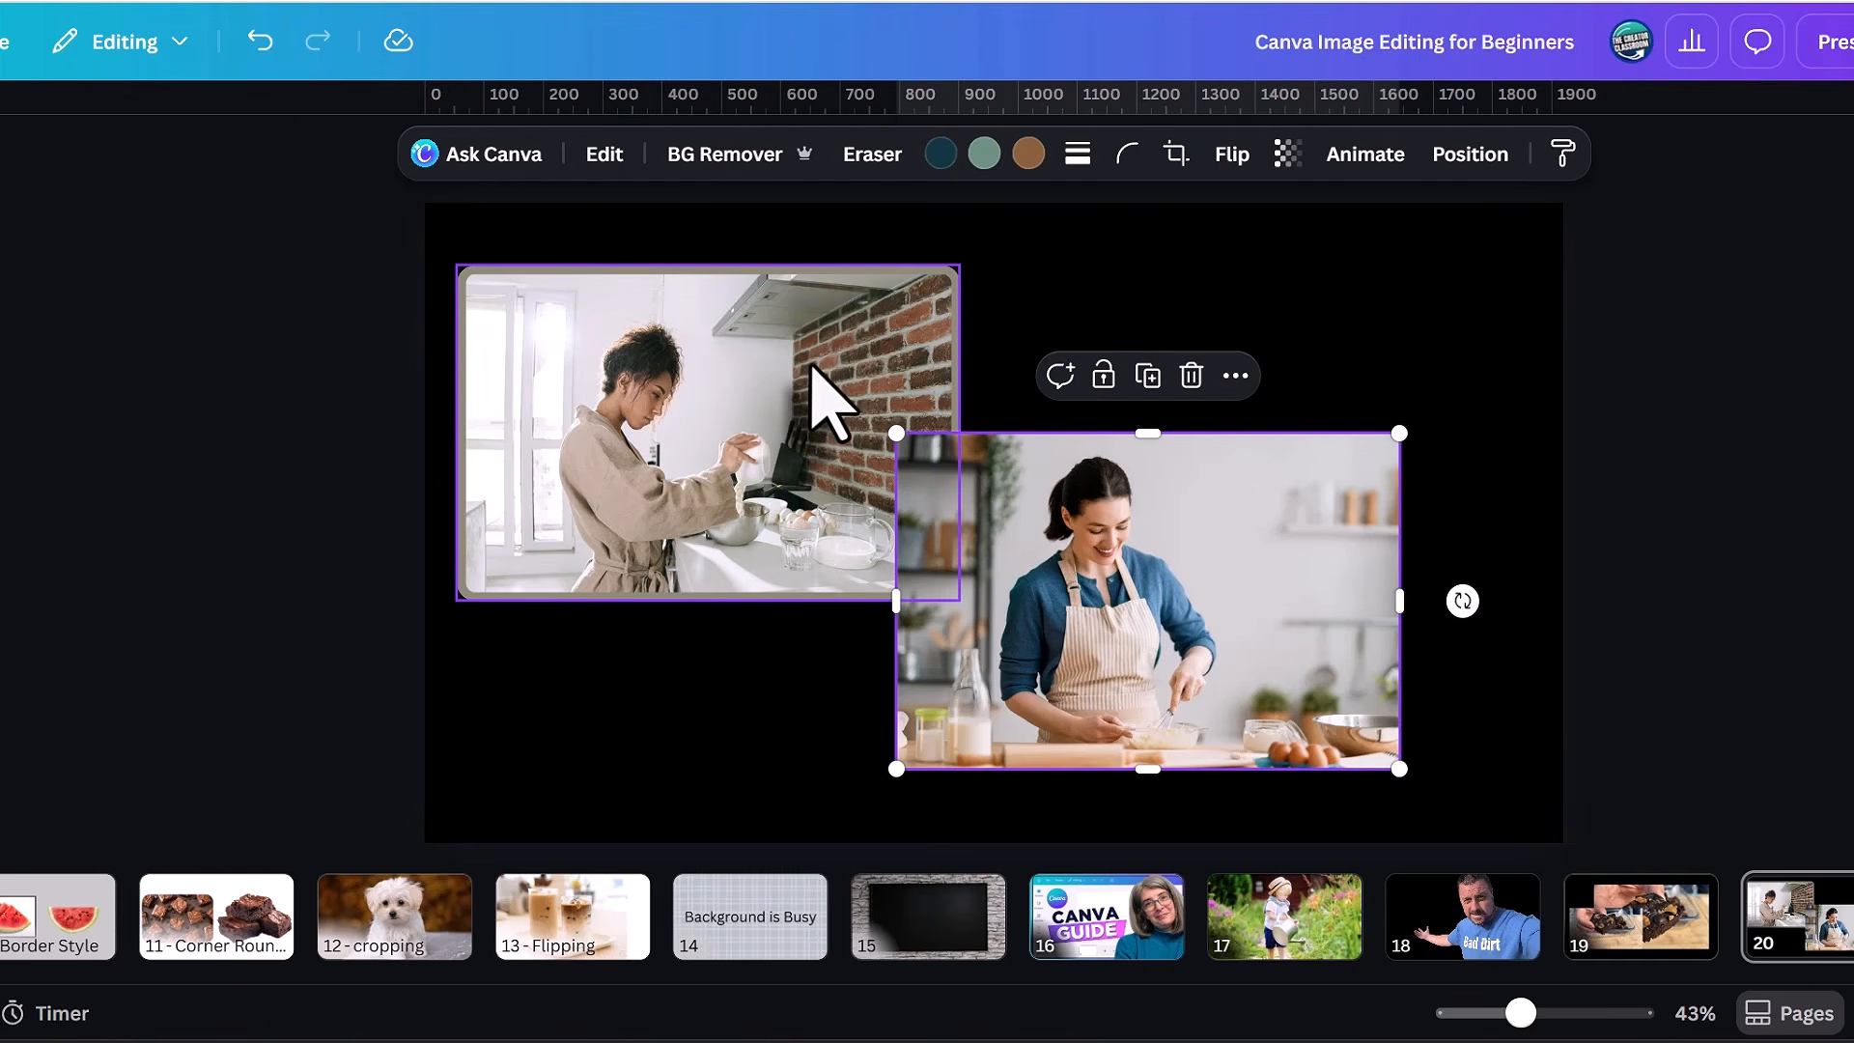
{"action": "left_click", "coordinate": [828, 403]}
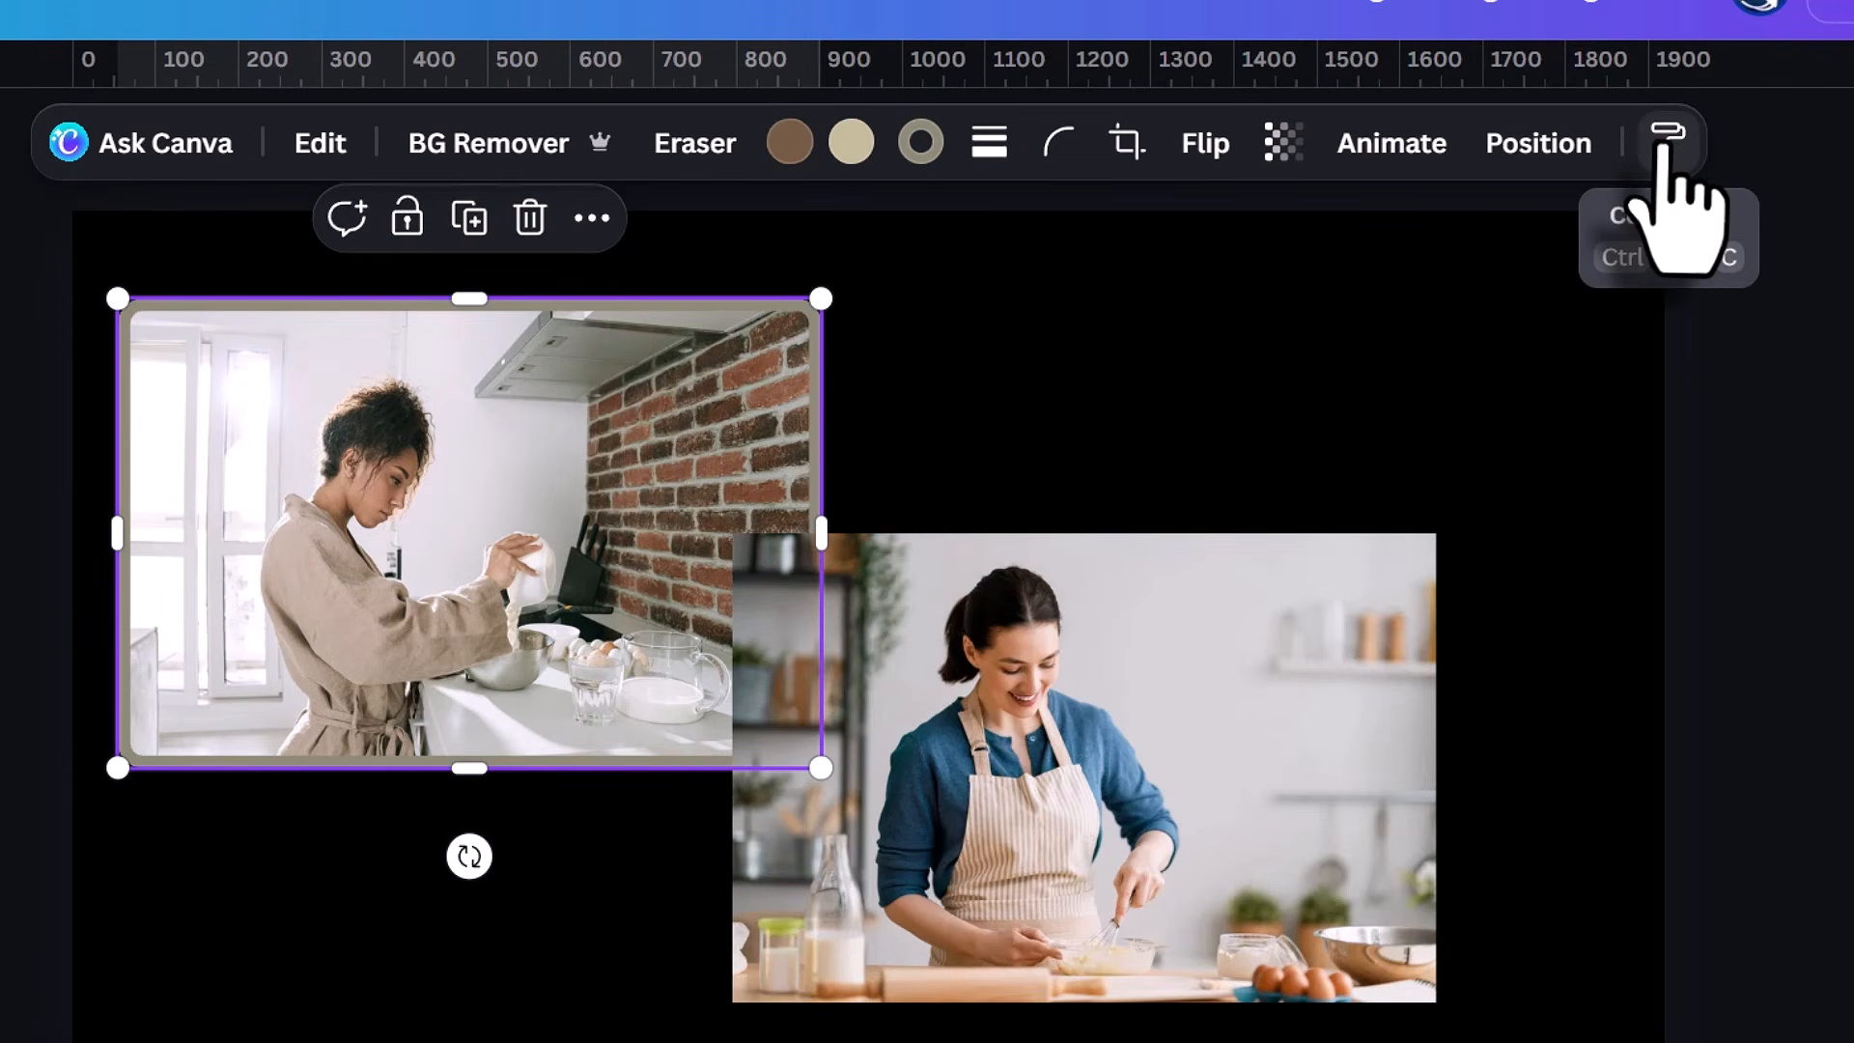
{"action": "left_click", "coordinate": [1666, 143]}
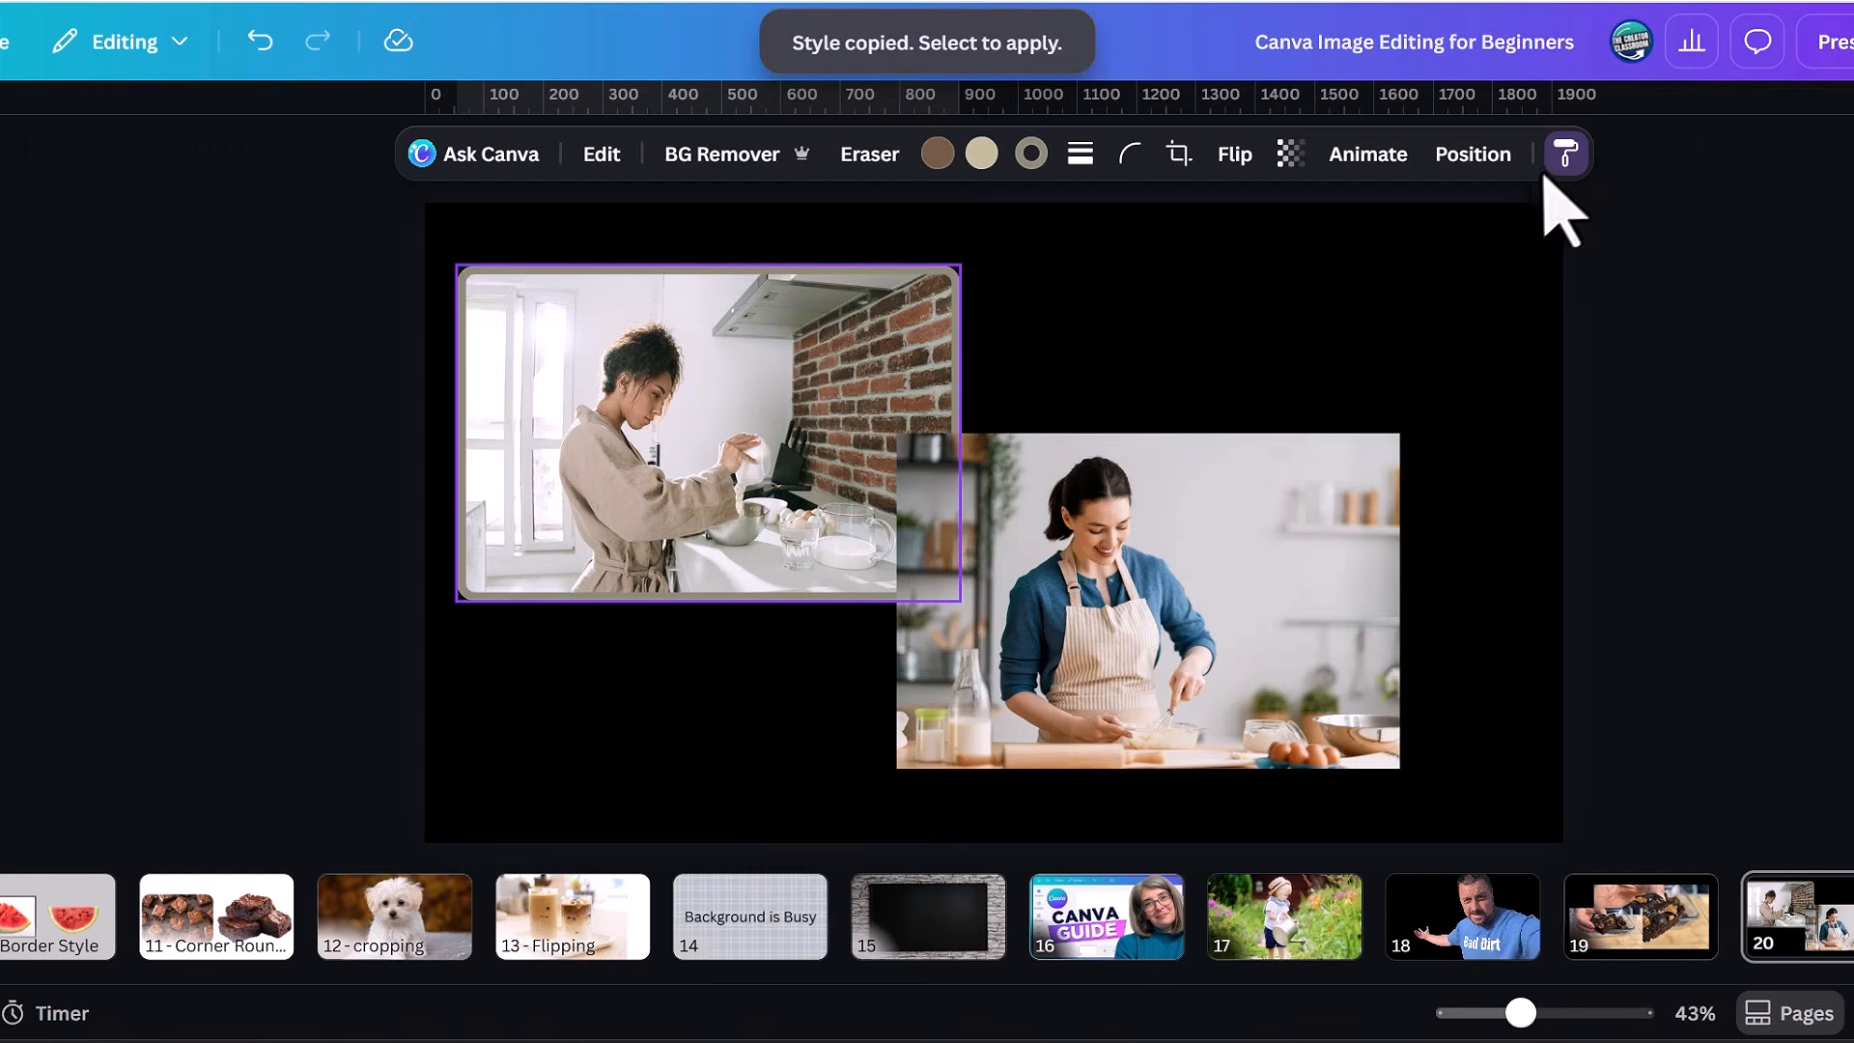
{"action": "left_click", "coordinate": [1266, 638]}
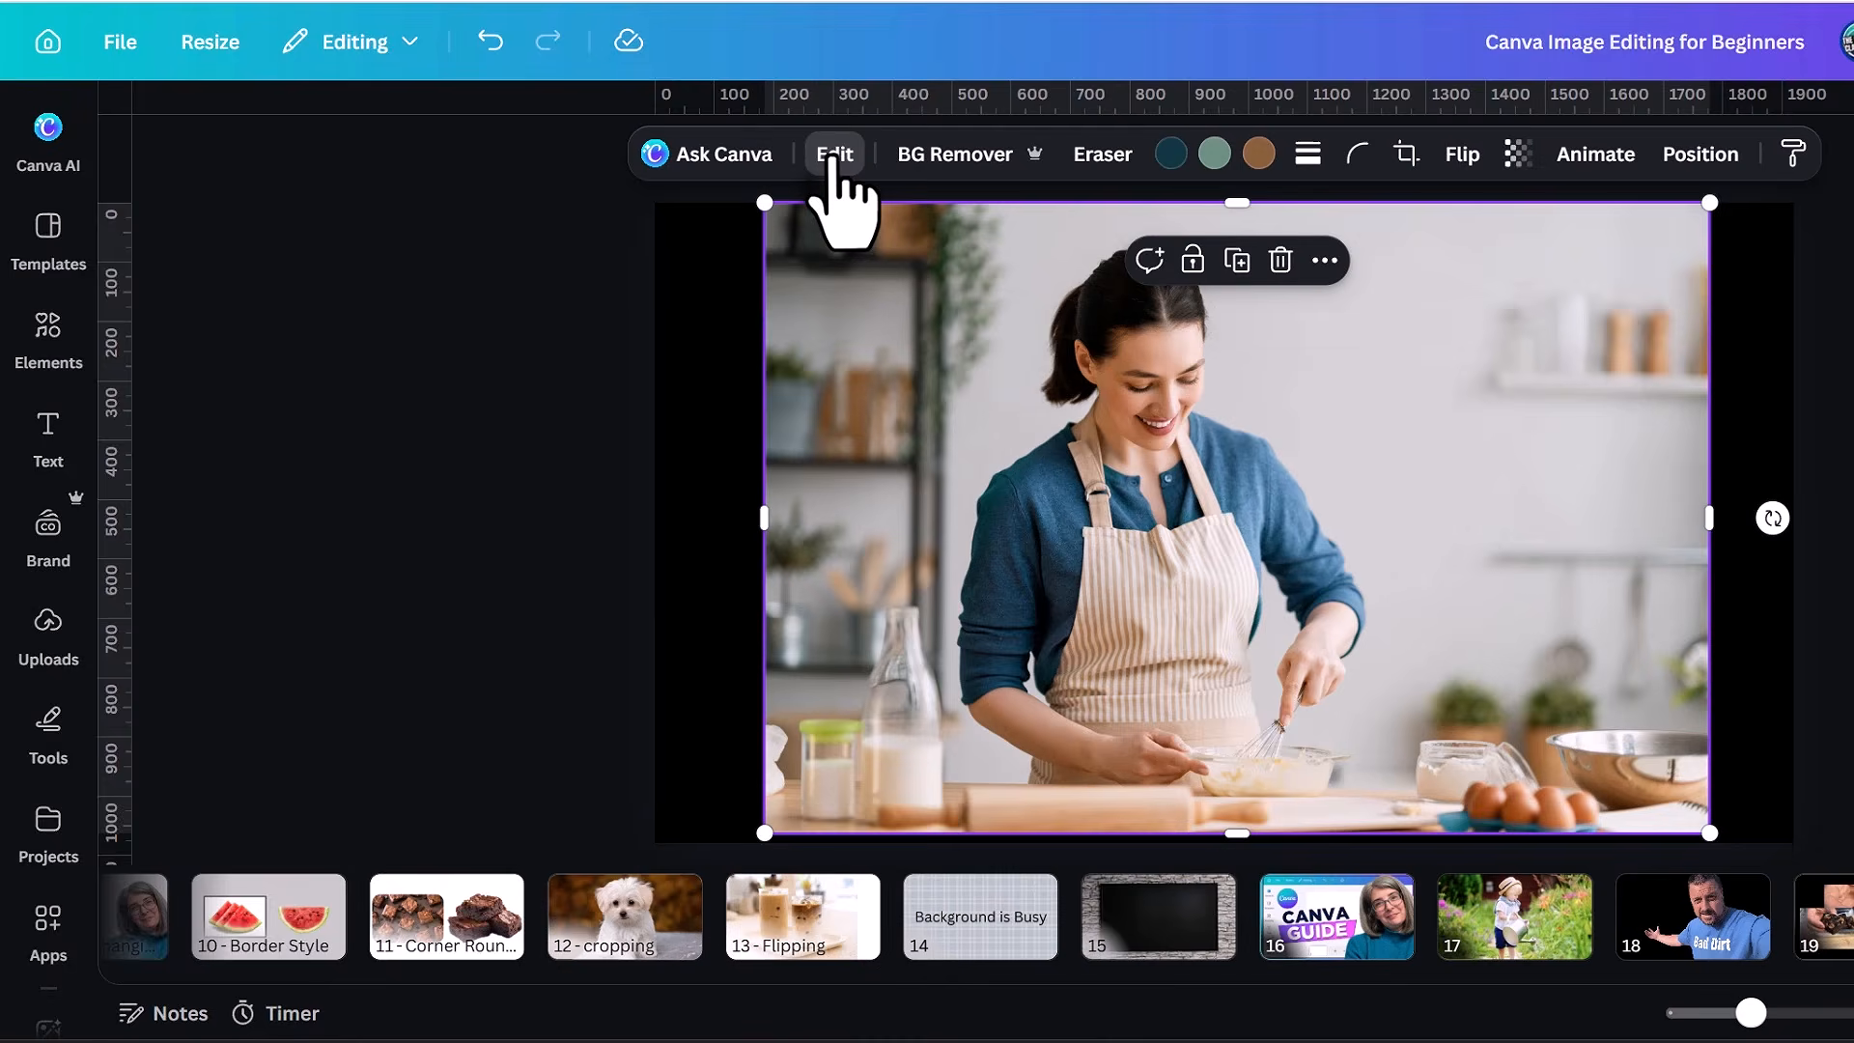
Open image editing for the apron photo and try the Click and Brush area selections, brushing over the milk bottle.
{"action": "left_click", "coordinate": [833, 159]}
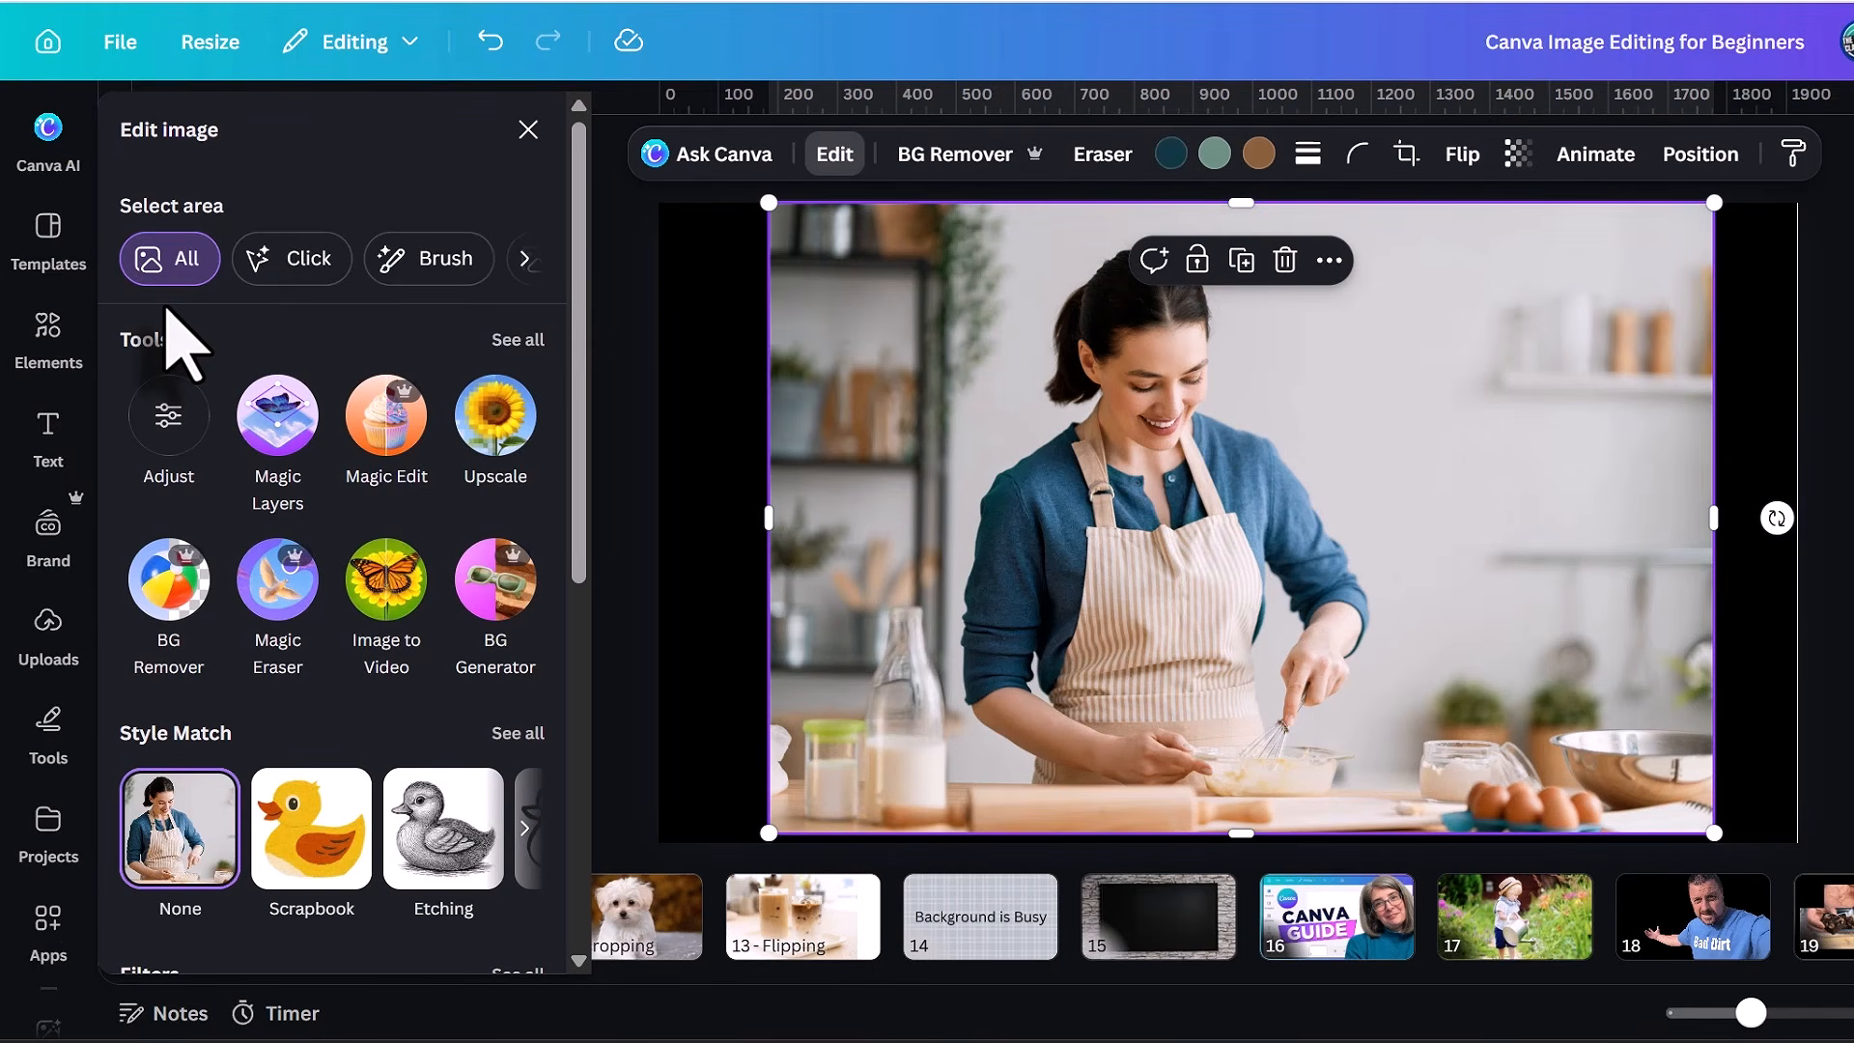
{"action": "left_click", "coordinate": [297, 277]}
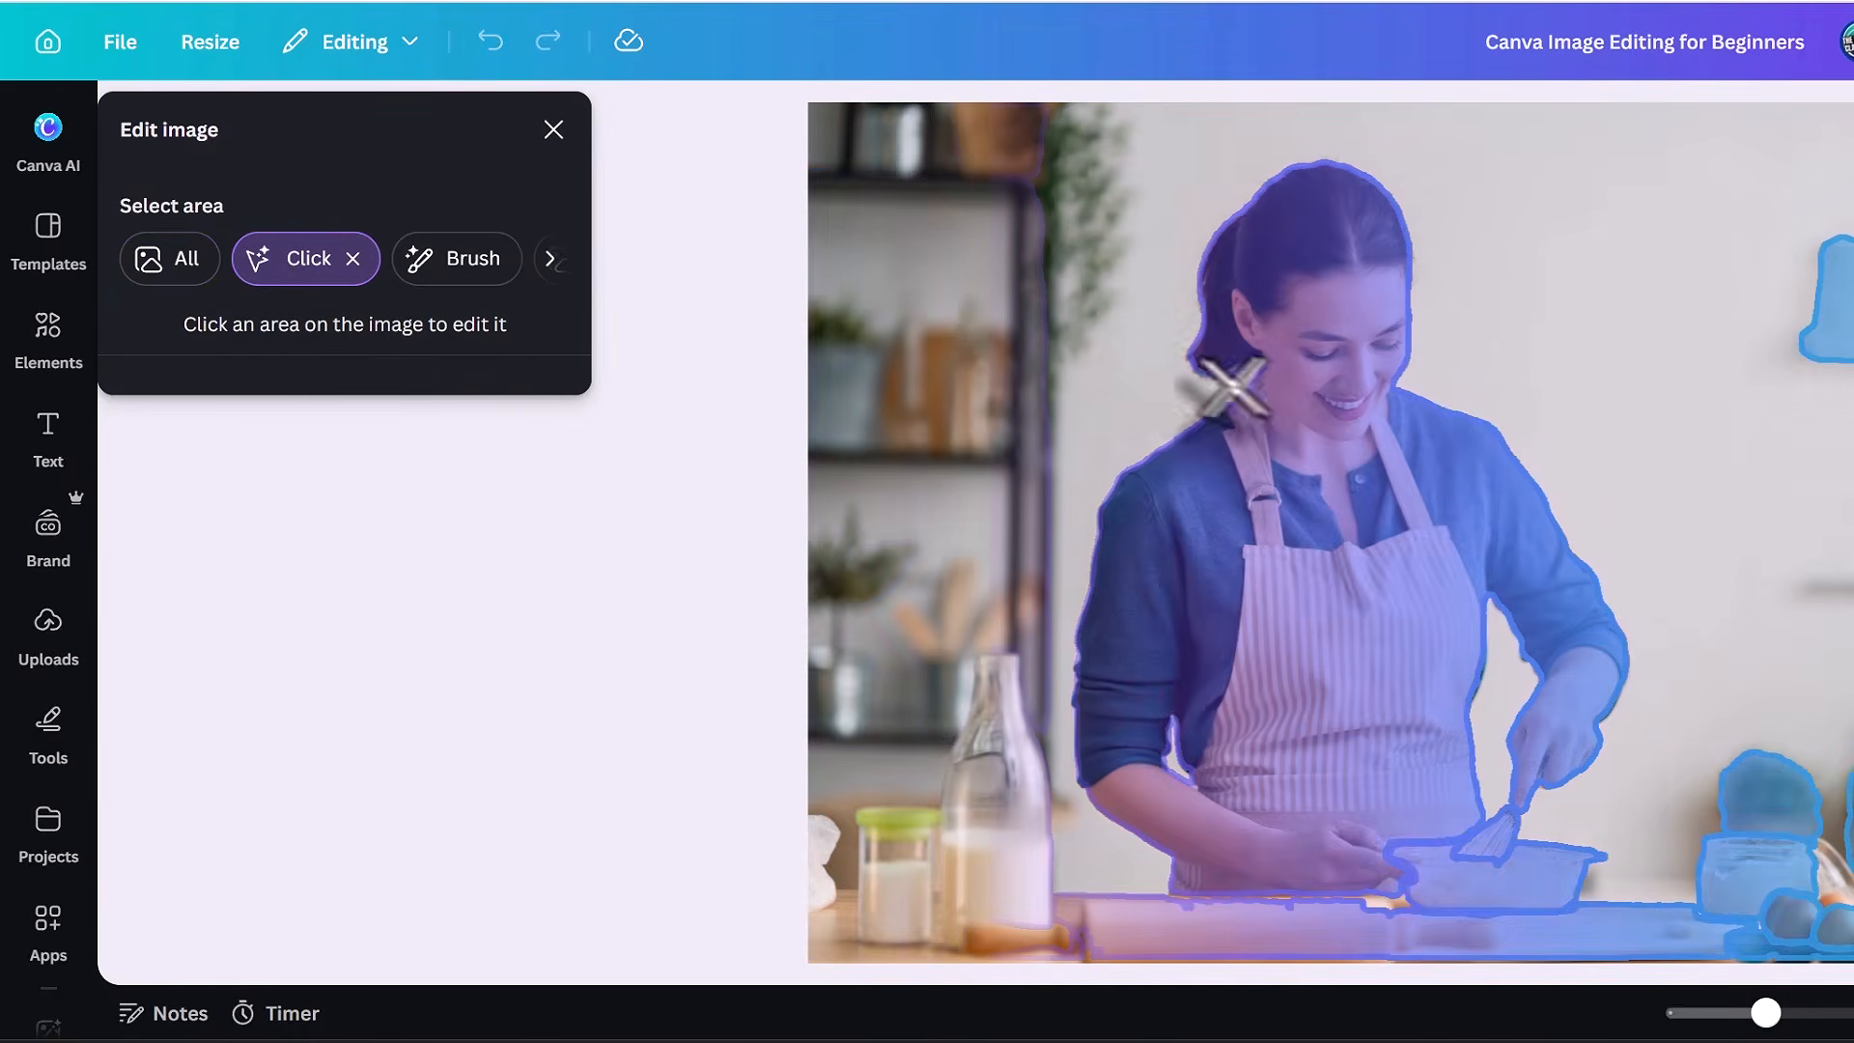
{"action": "left_click", "coordinate": [428, 258]}
{"action": "mouse_move", "coordinate": [989, 672]}
{"action": "left_mouse_down"}
{"action": "mouse_move", "coordinate": [978, 931]}
{"action": "mouse_move", "coordinate": [1037, 912]}
{"action": "mouse_move", "coordinate": [1023, 695]}
{"action": "left_mouse_up"}
Compare the Foreground and Background area selections on the apron photo, and return to Click selection to pick the woman.
{"action": "left_click", "coordinate": [227, 263]}
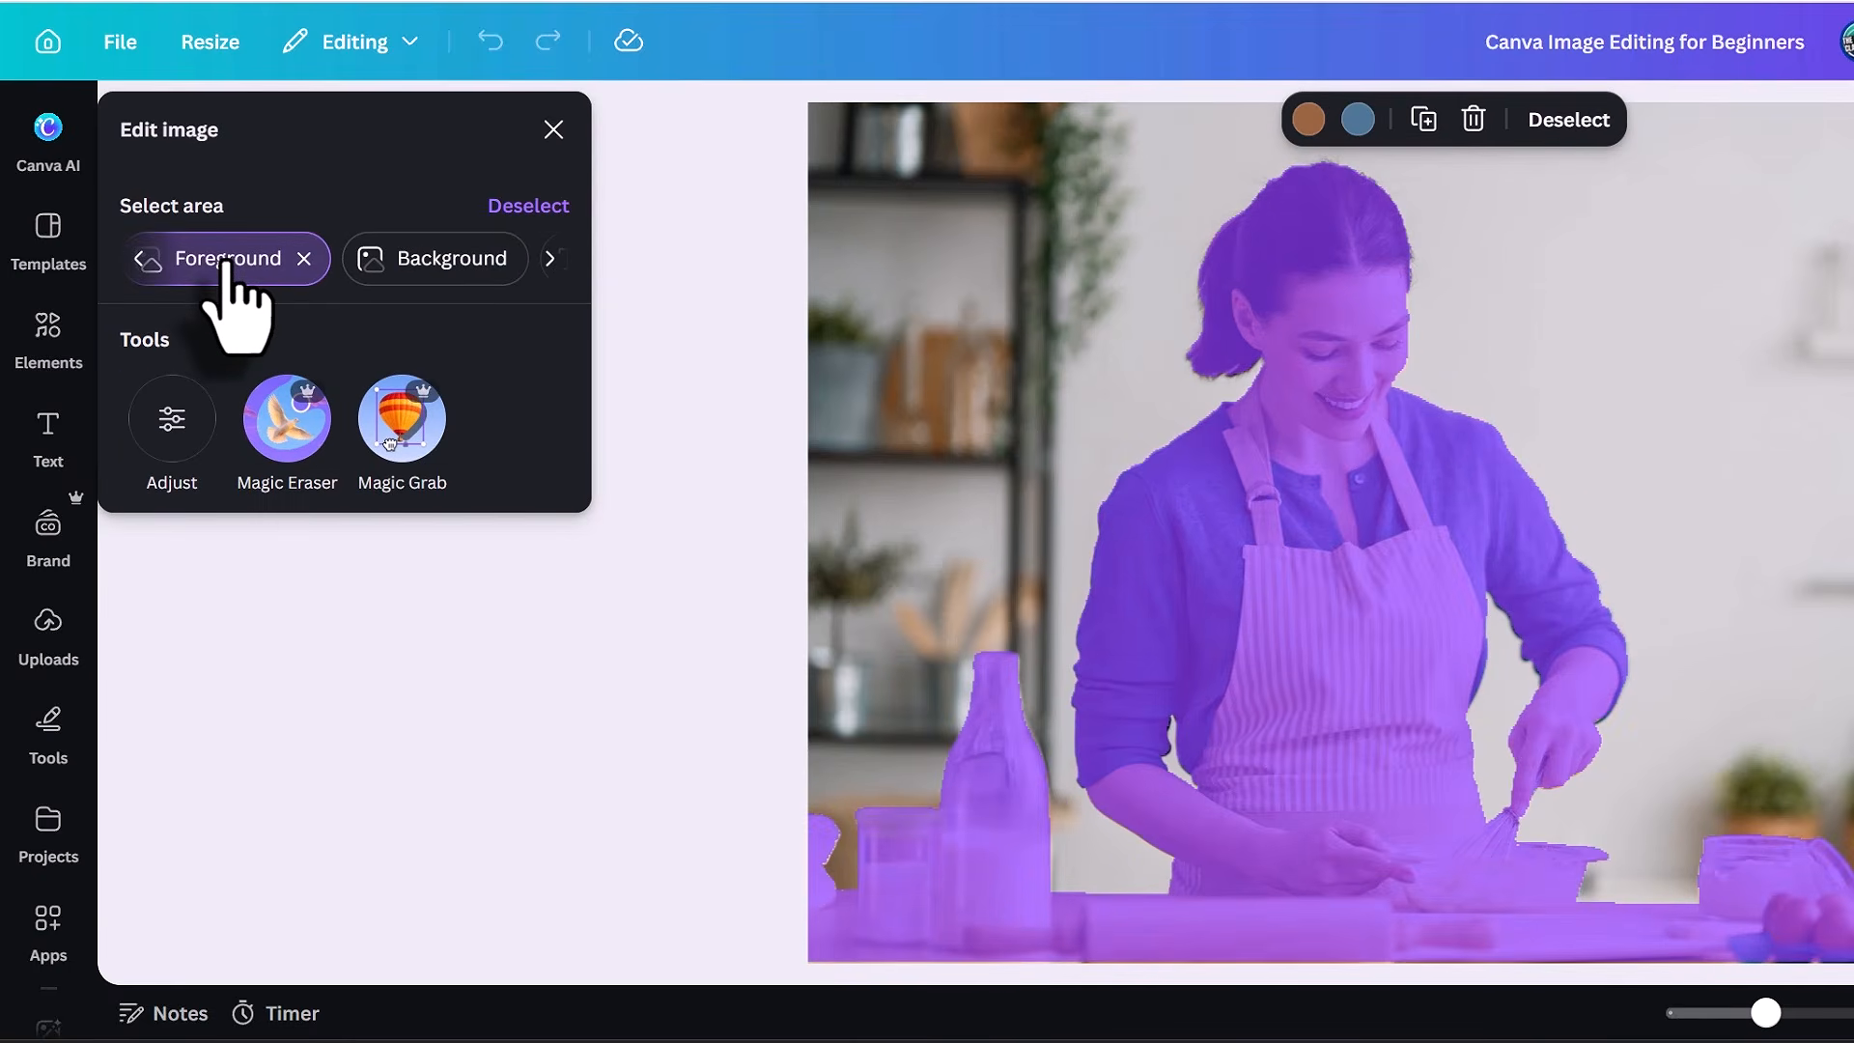
{"action": "left_click", "coordinate": [427, 262]}
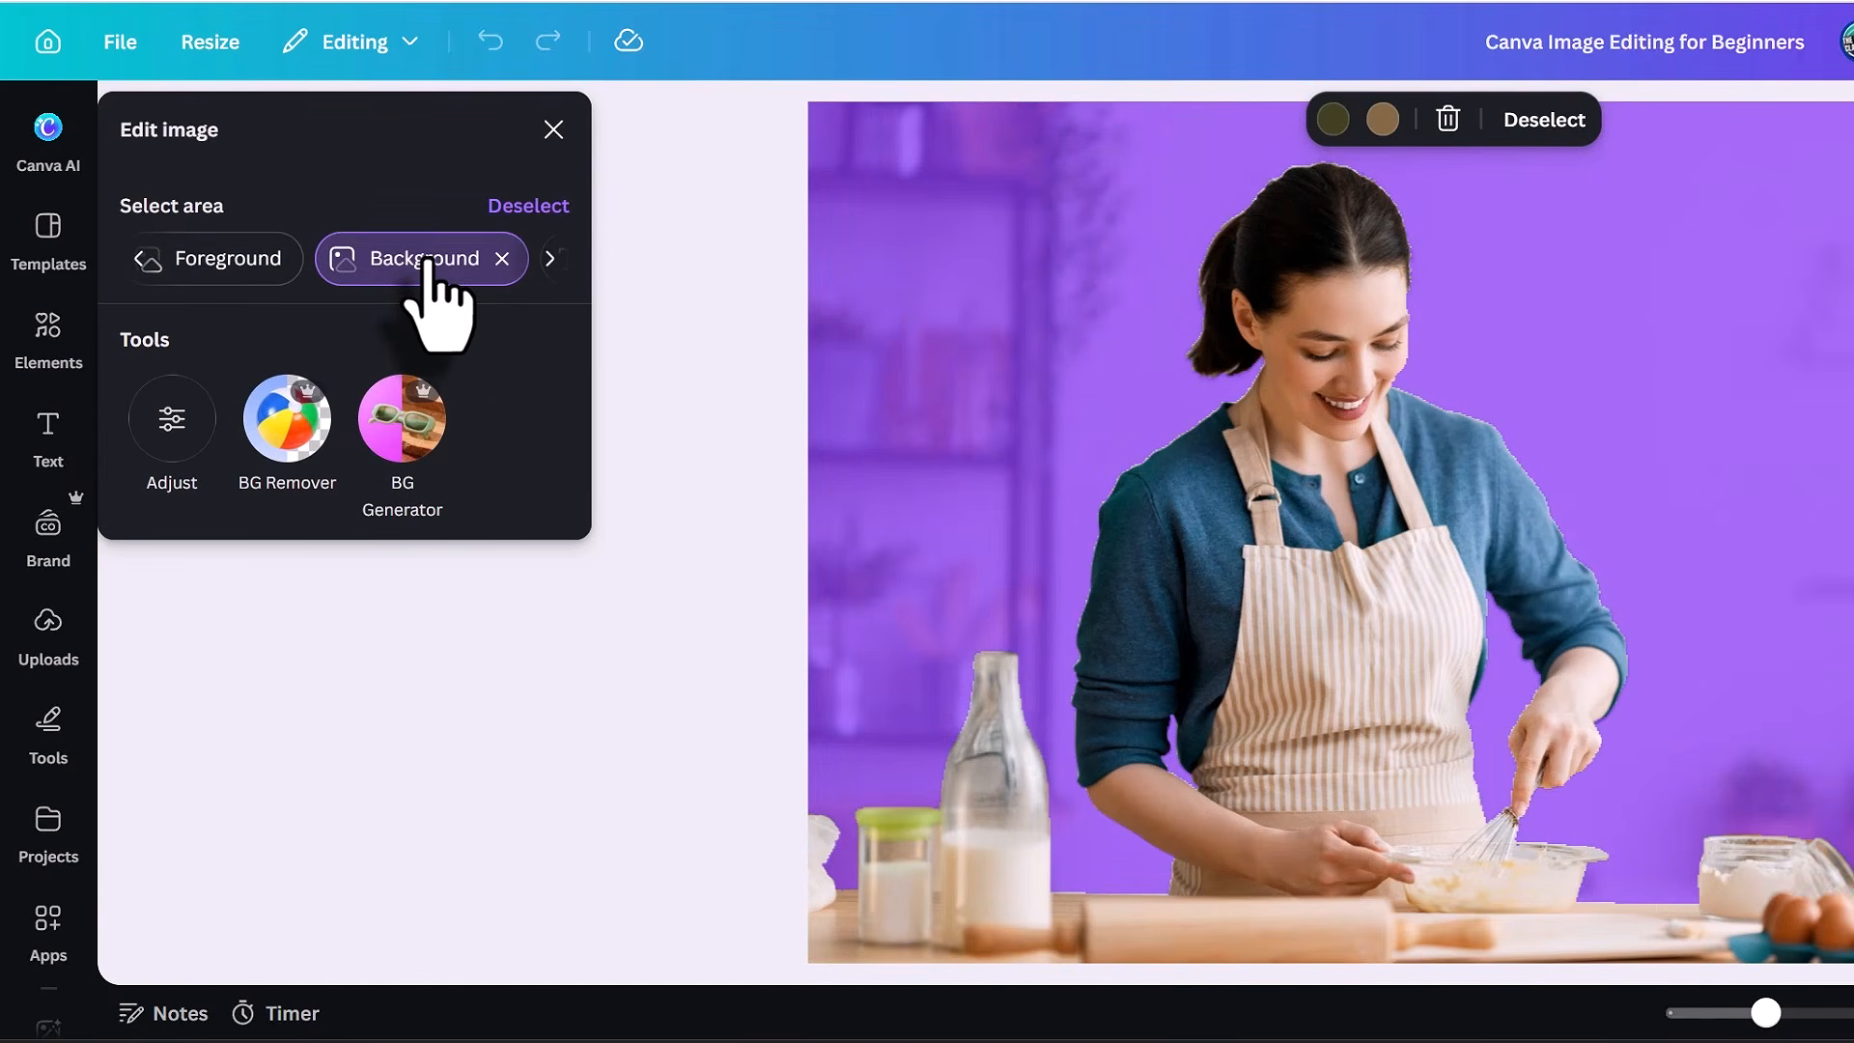
{"action": "left_click", "coordinate": [237, 262]}
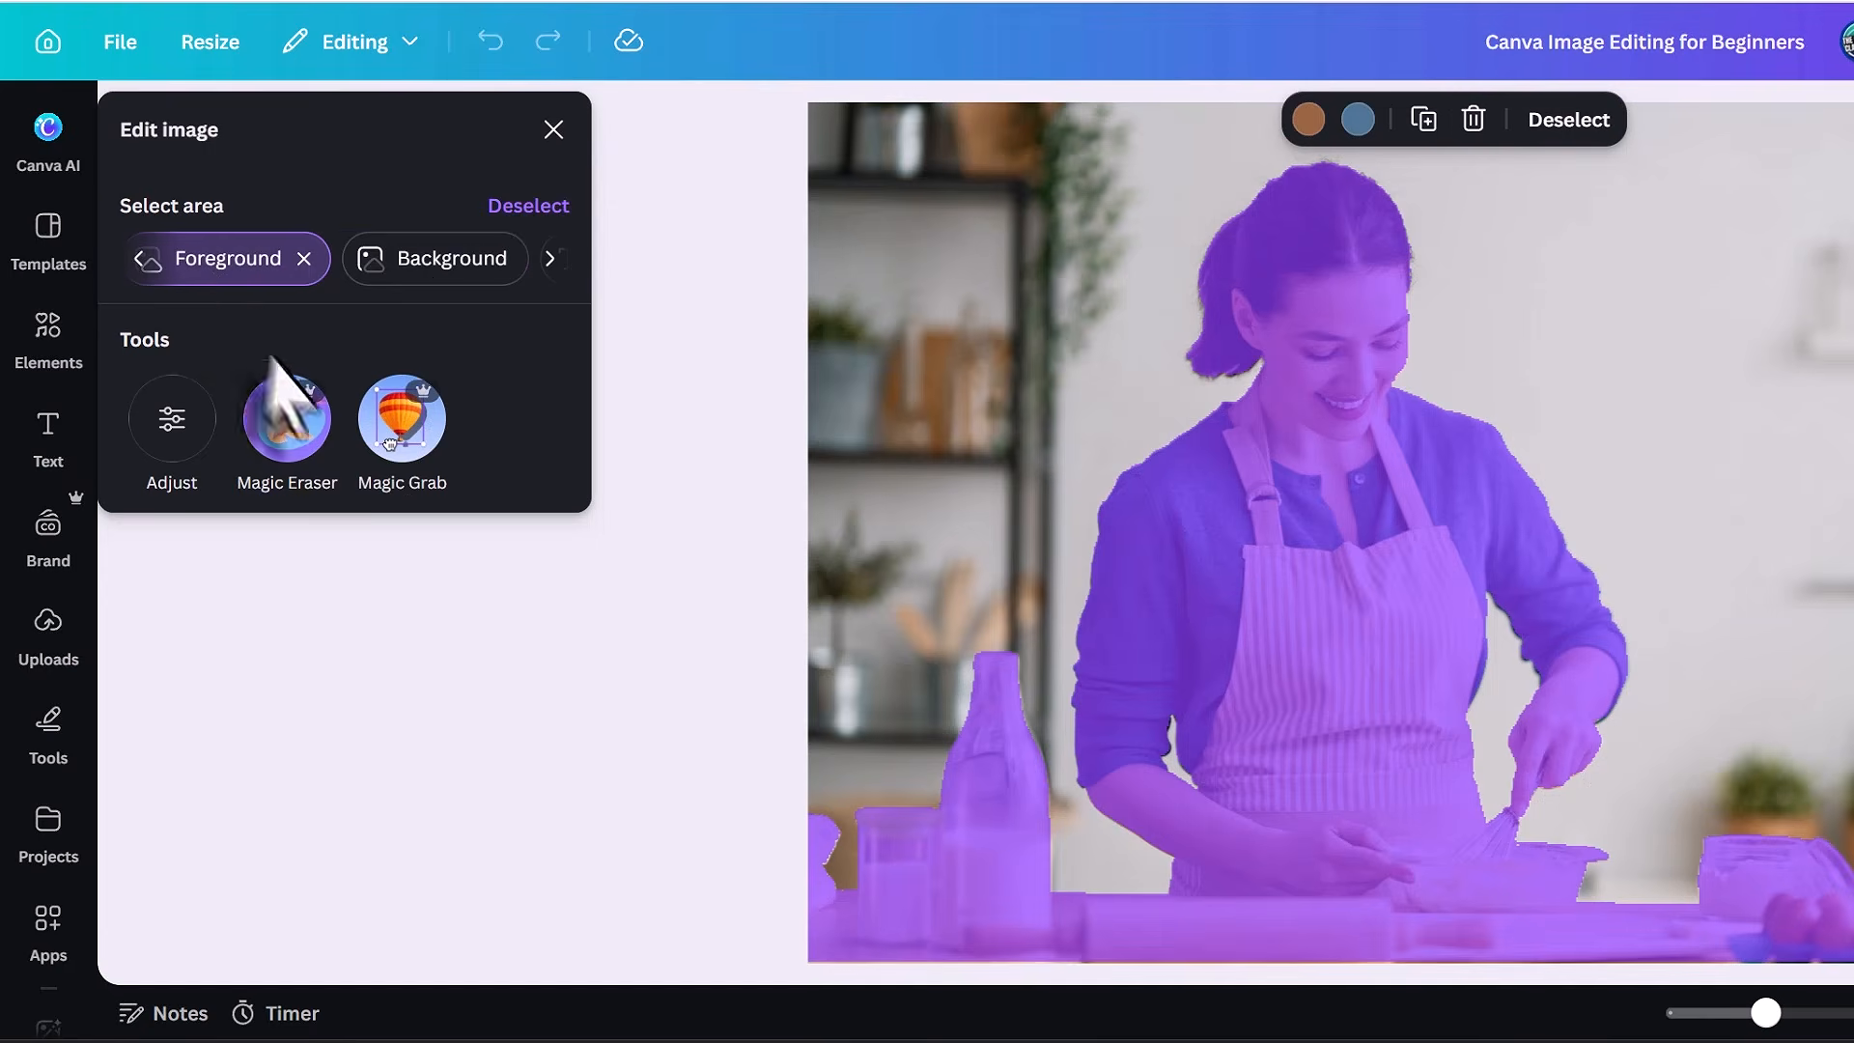
{"action": "left_click", "coordinate": [141, 257]}
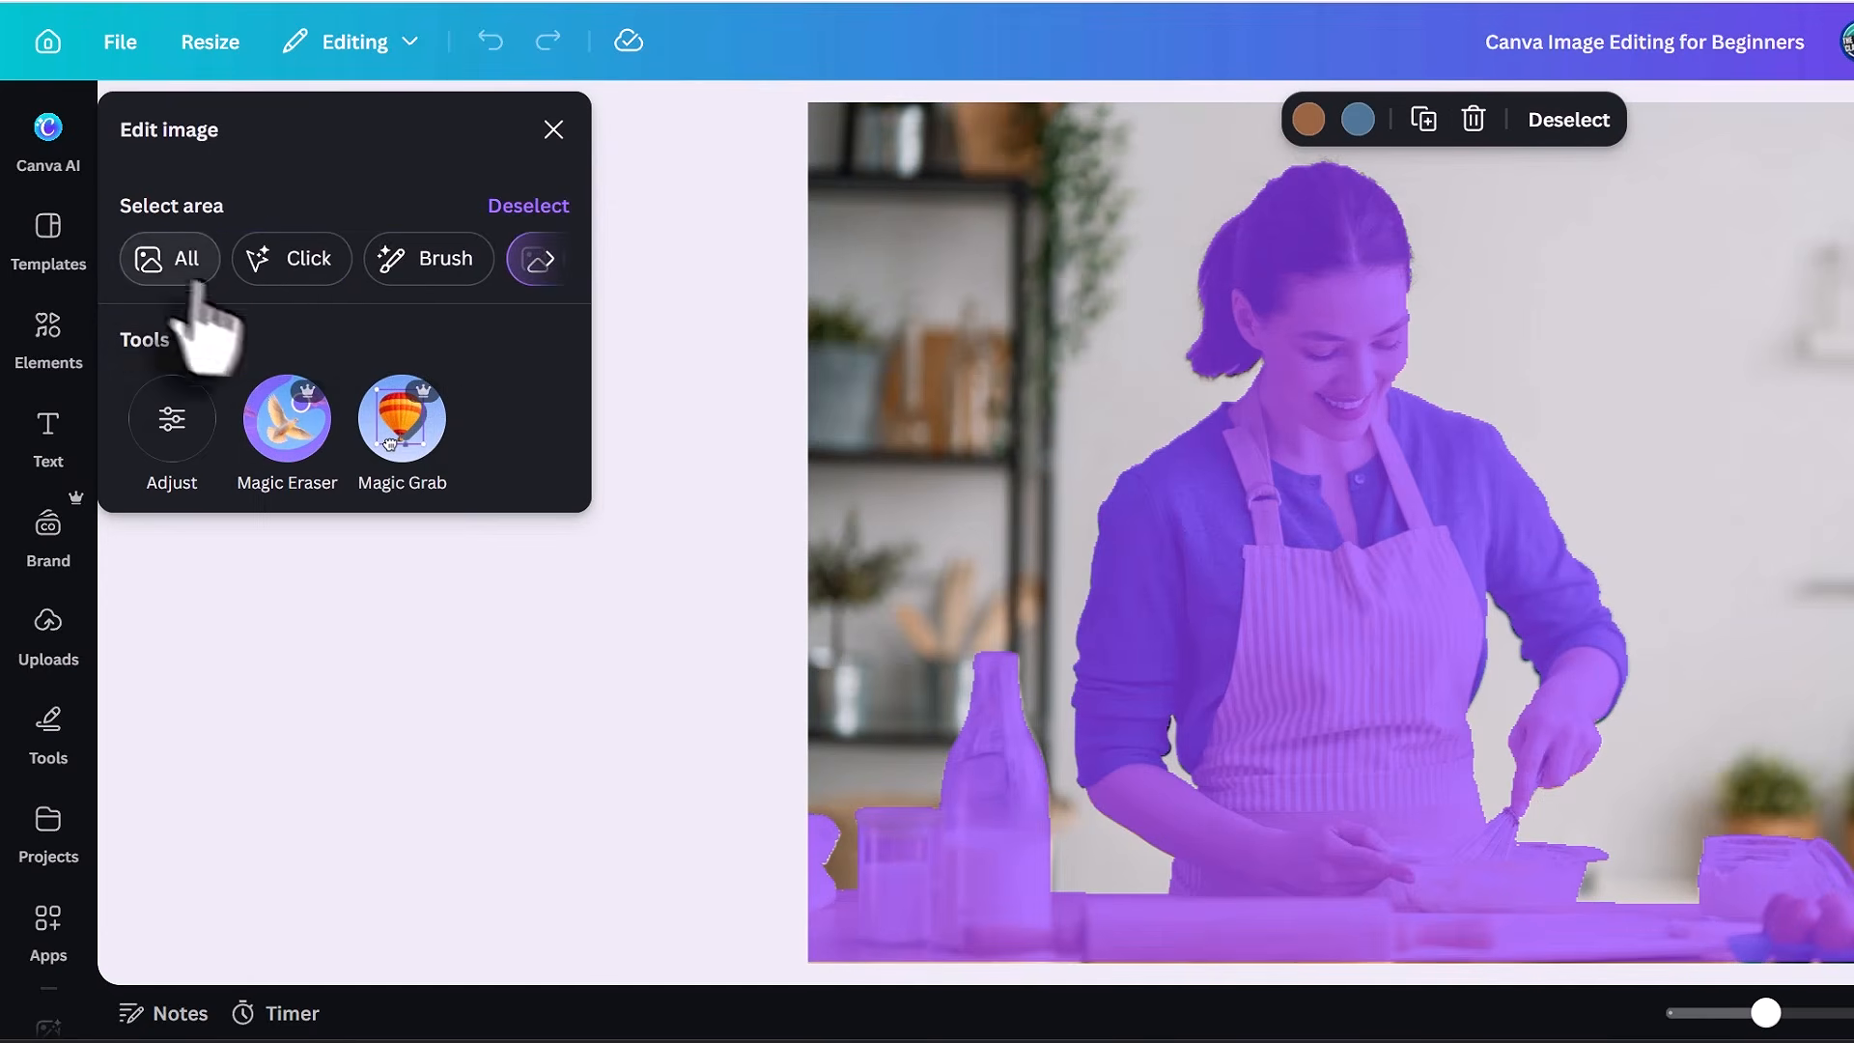
{"action": "left_click", "coordinate": [294, 258]}
{"action": "left_click", "coordinate": [1300, 663]}
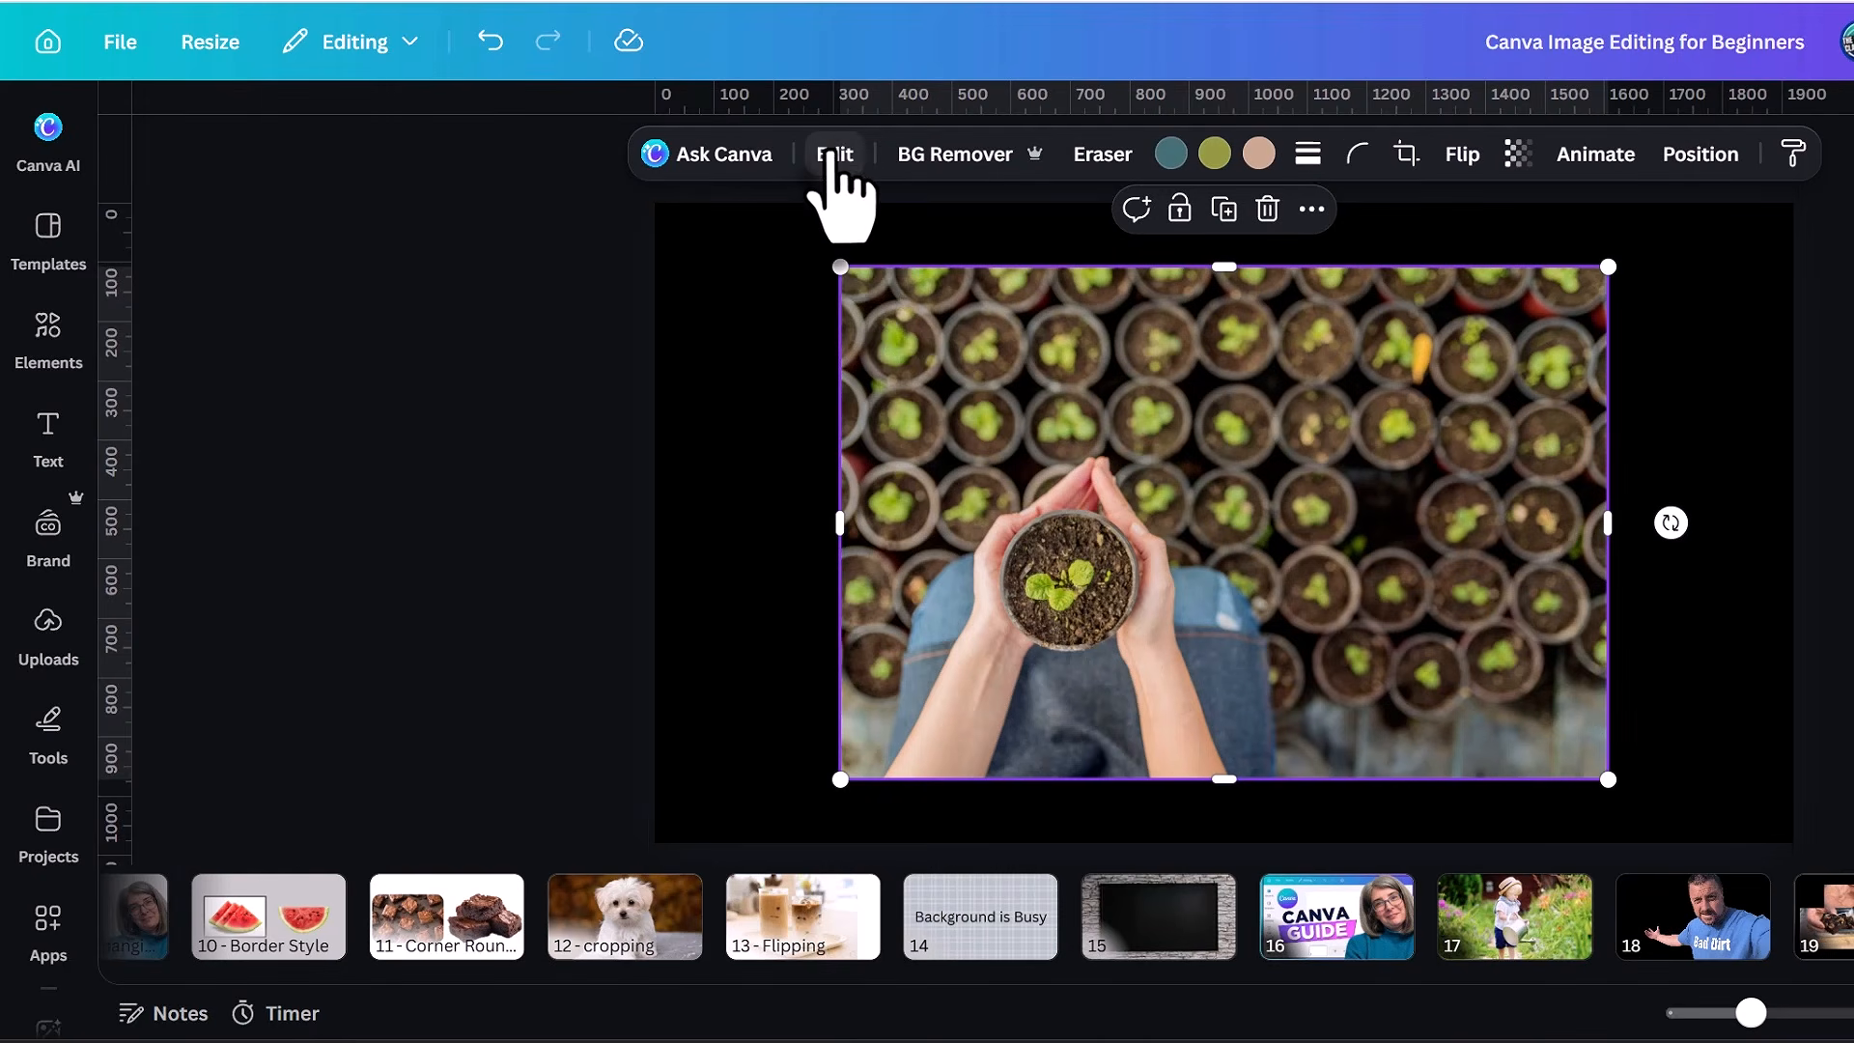
Show the full set of editing tools for the seedling photo and open Adjust for the colorful powder photo.
{"action": "left_click", "coordinate": [833, 157]}
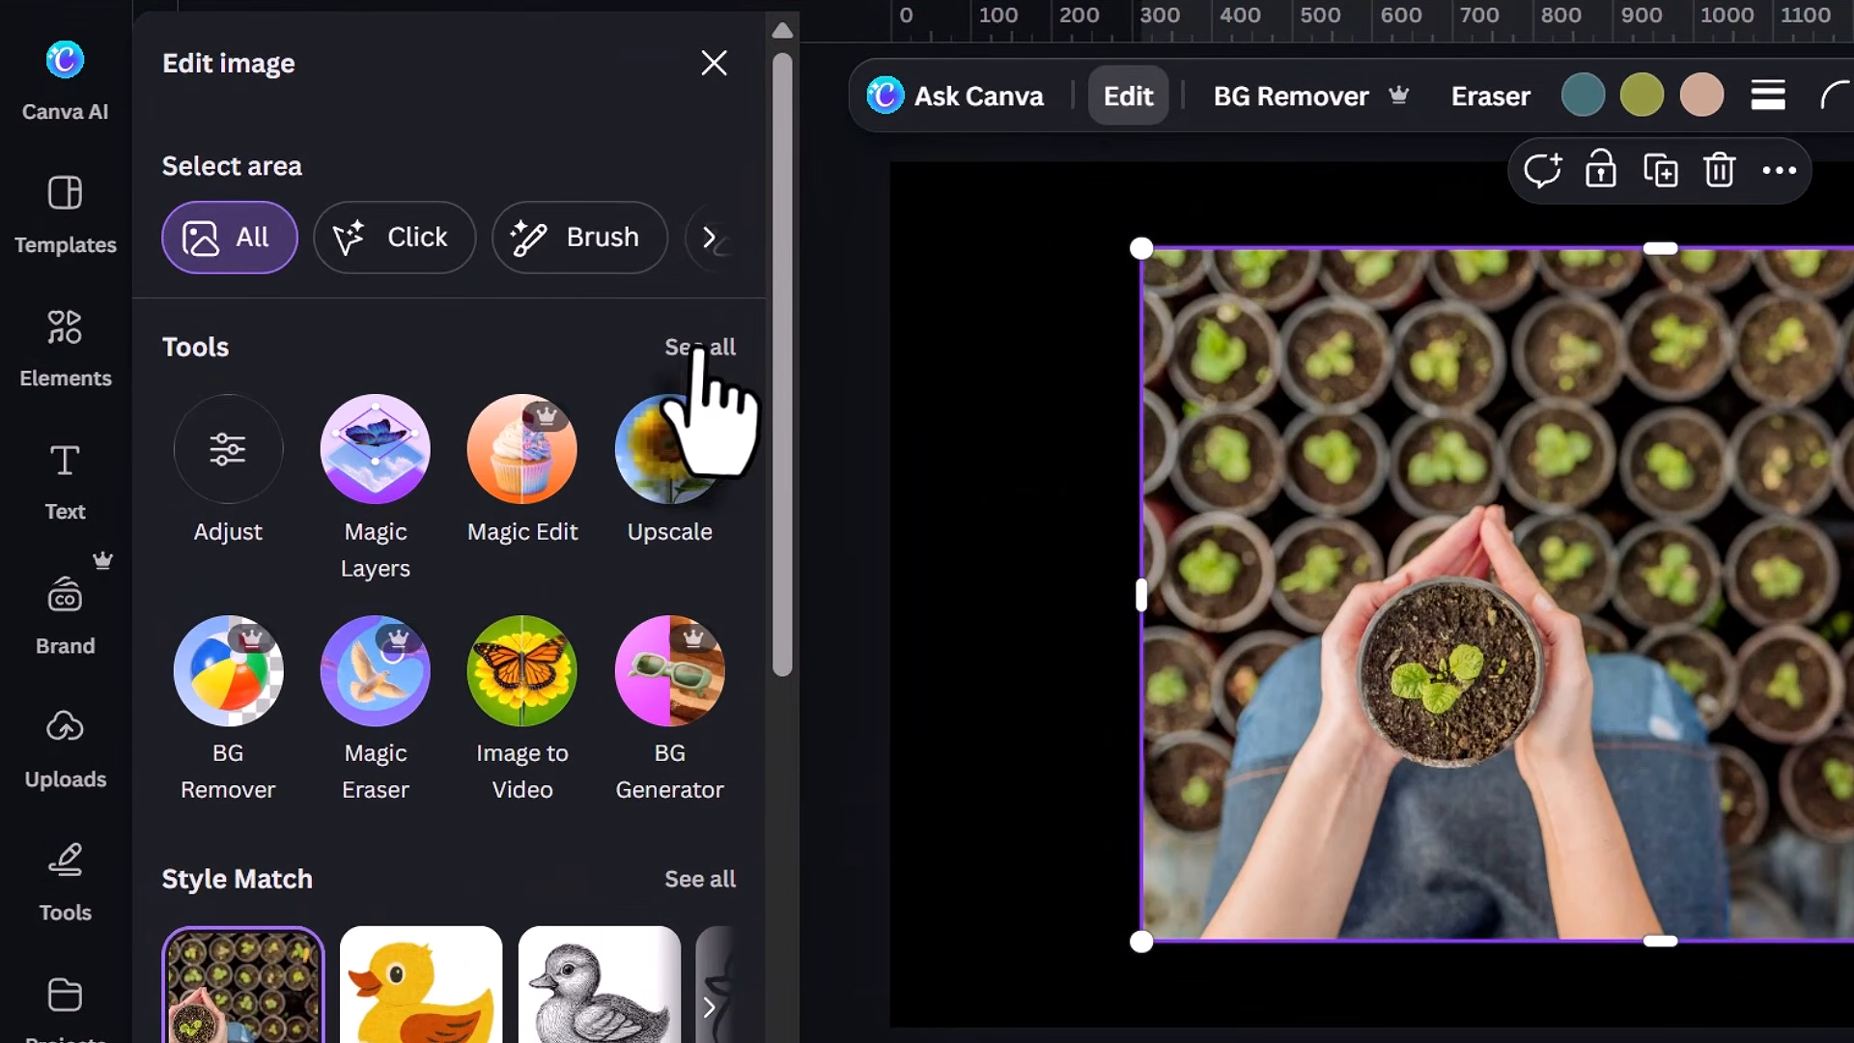
{"action": "left_click", "coordinate": [518, 339]}
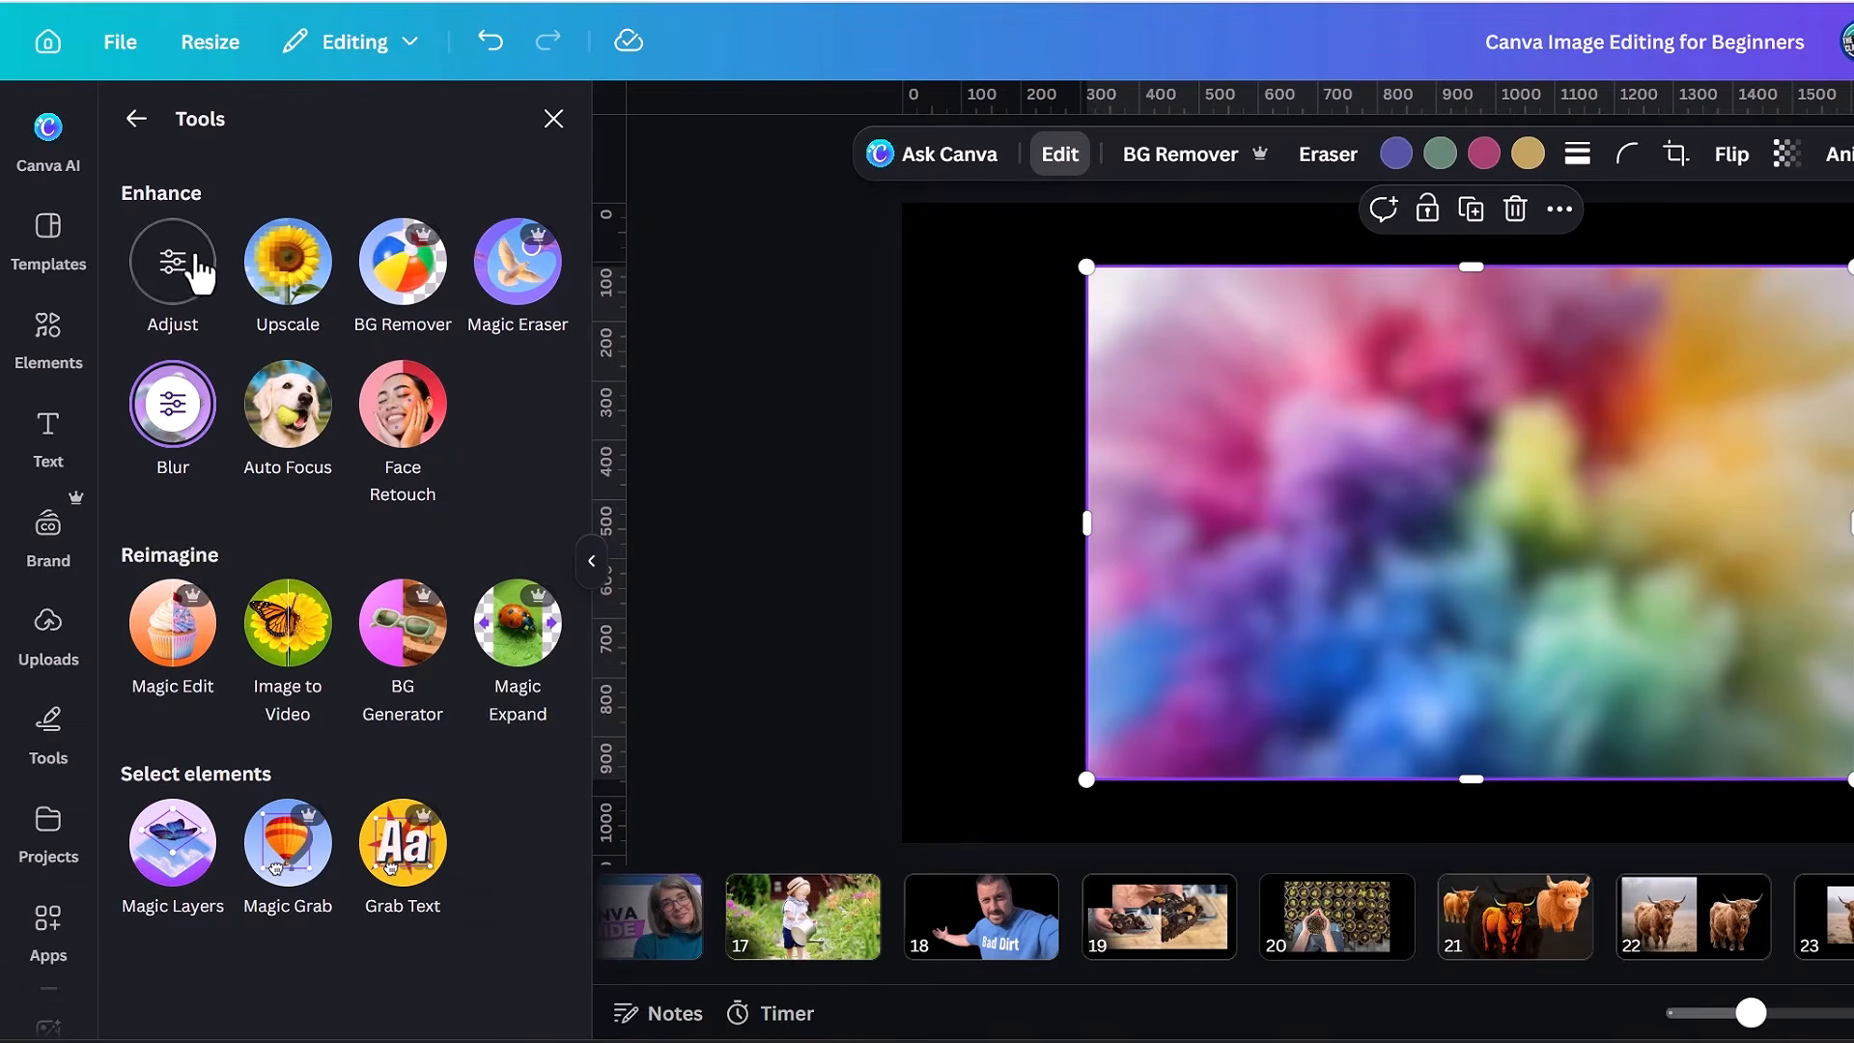
{"action": "left_click", "coordinate": [170, 272]}
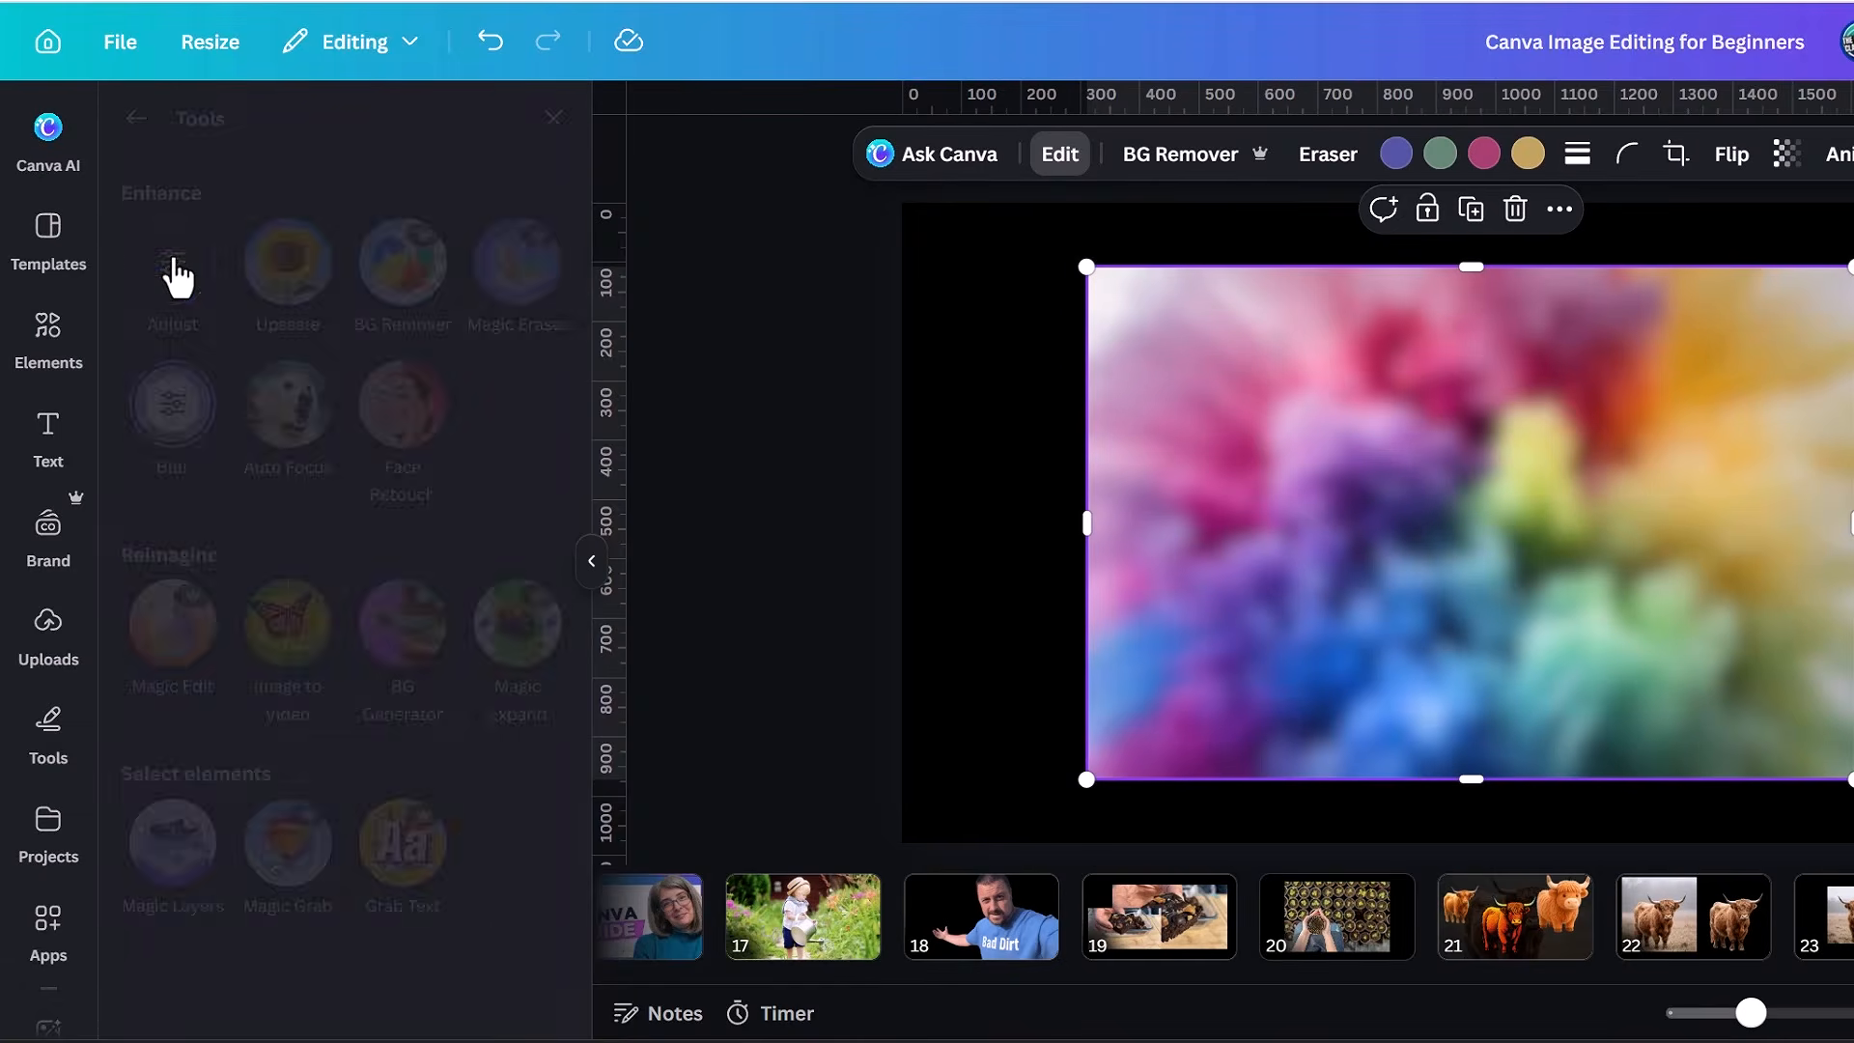
{"action": "left_click", "coordinate": [423, 325]}
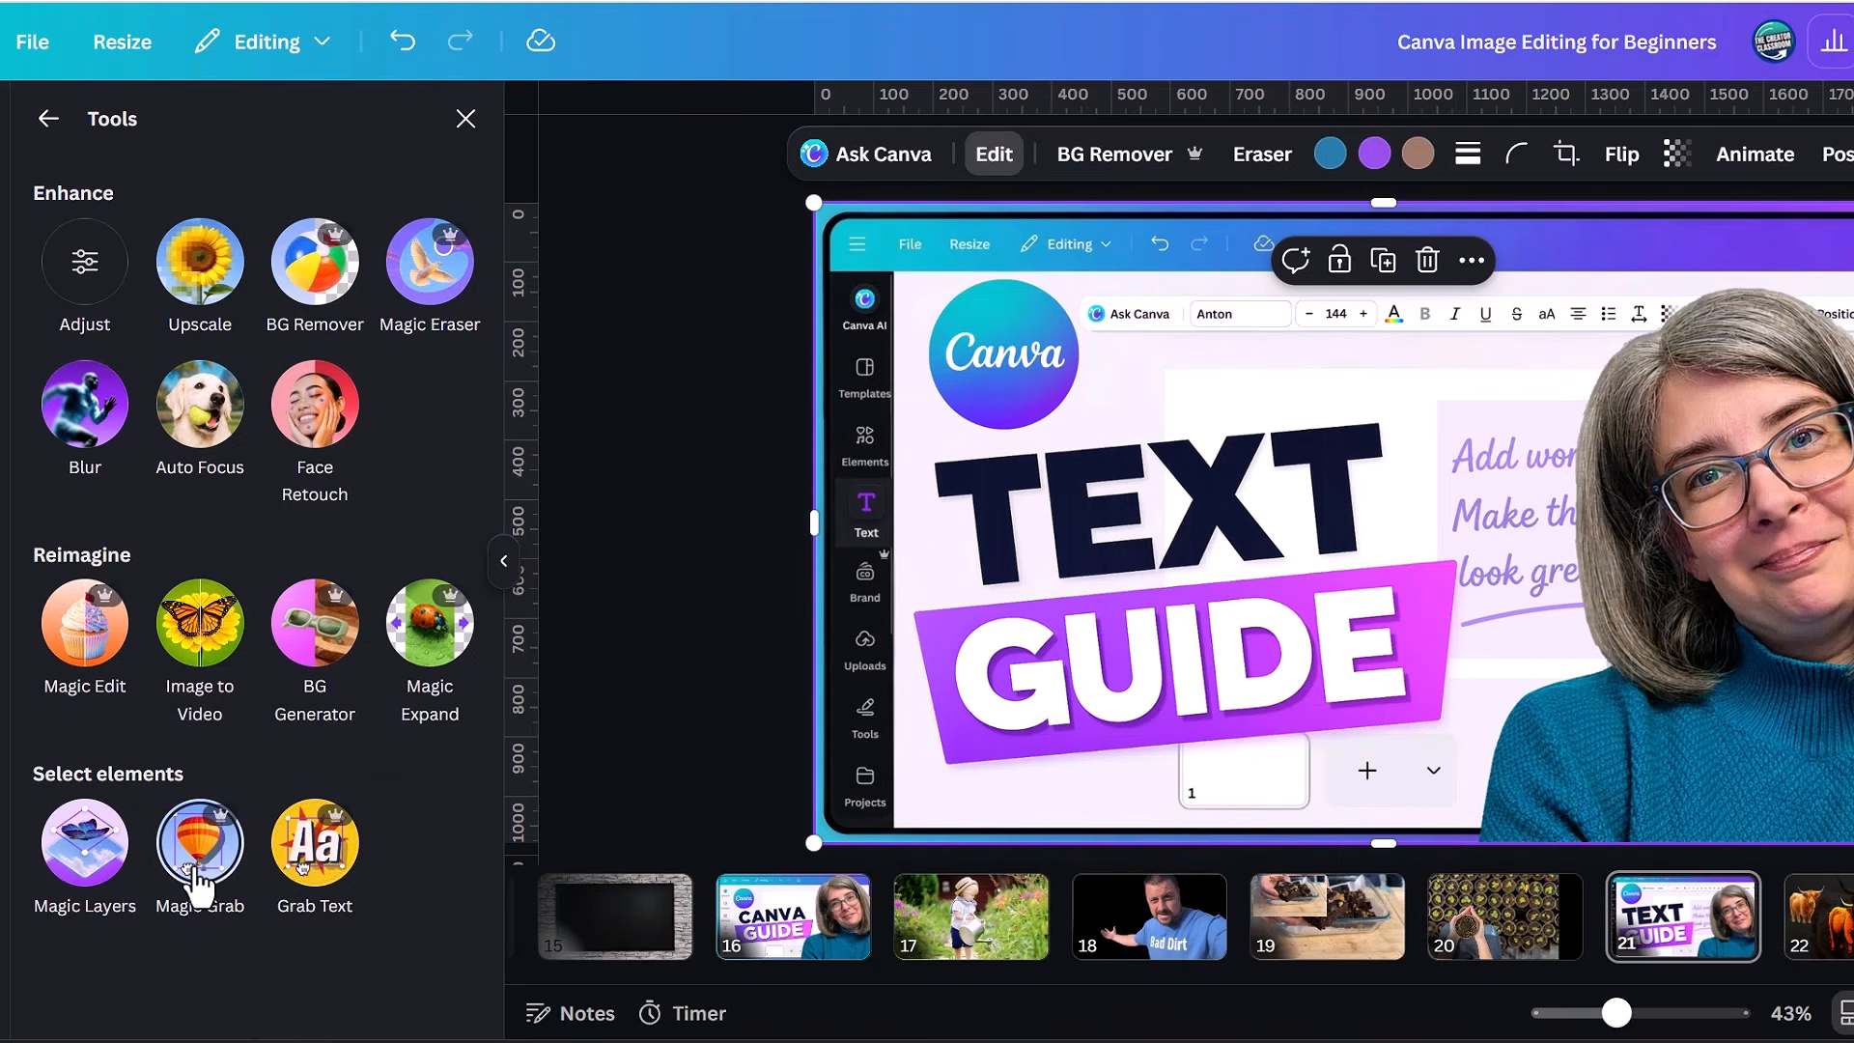
Extract the woman's portrait from the TEXT GUIDE image with Magic Grab and move it away from its original place.
{"action": "left_click", "coordinate": [198, 862]}
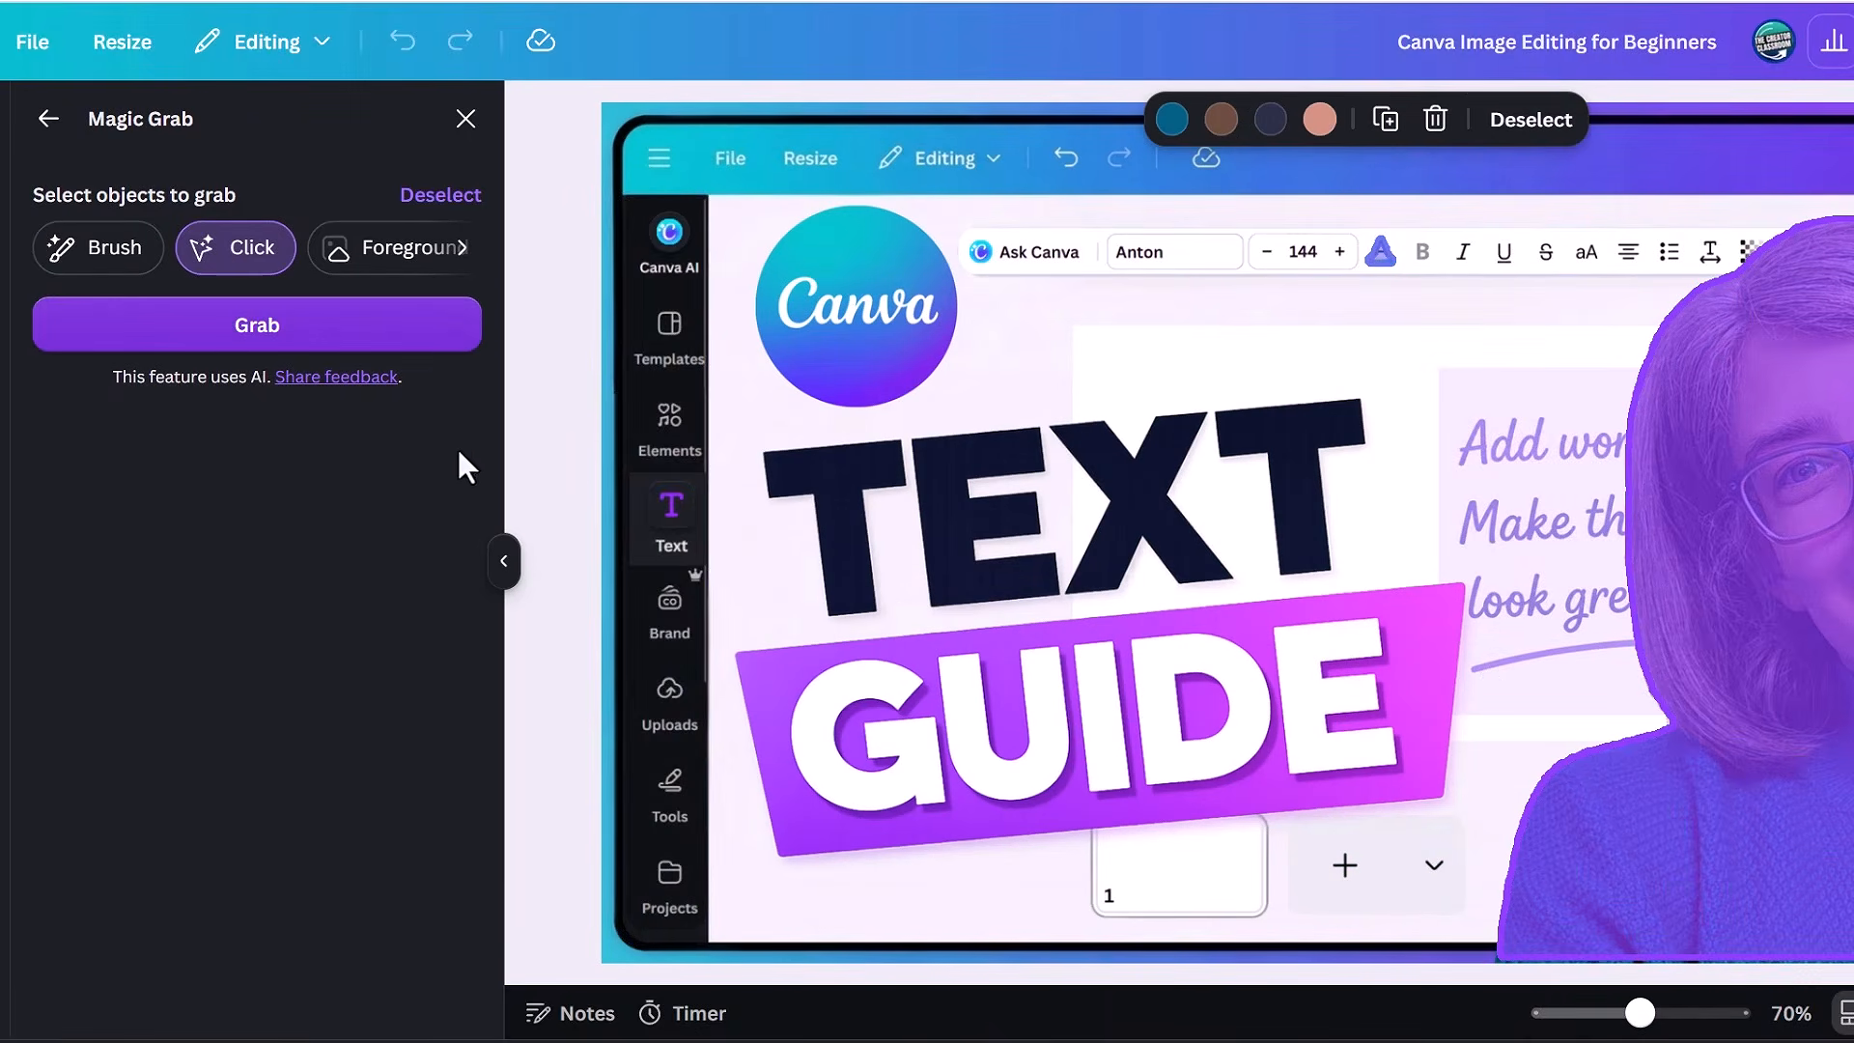
{"action": "left_click", "coordinate": [345, 338]}
{"action": "left_click_drag", "start_coordinate": [1457, 290], "coordinate": [1203, 217]}
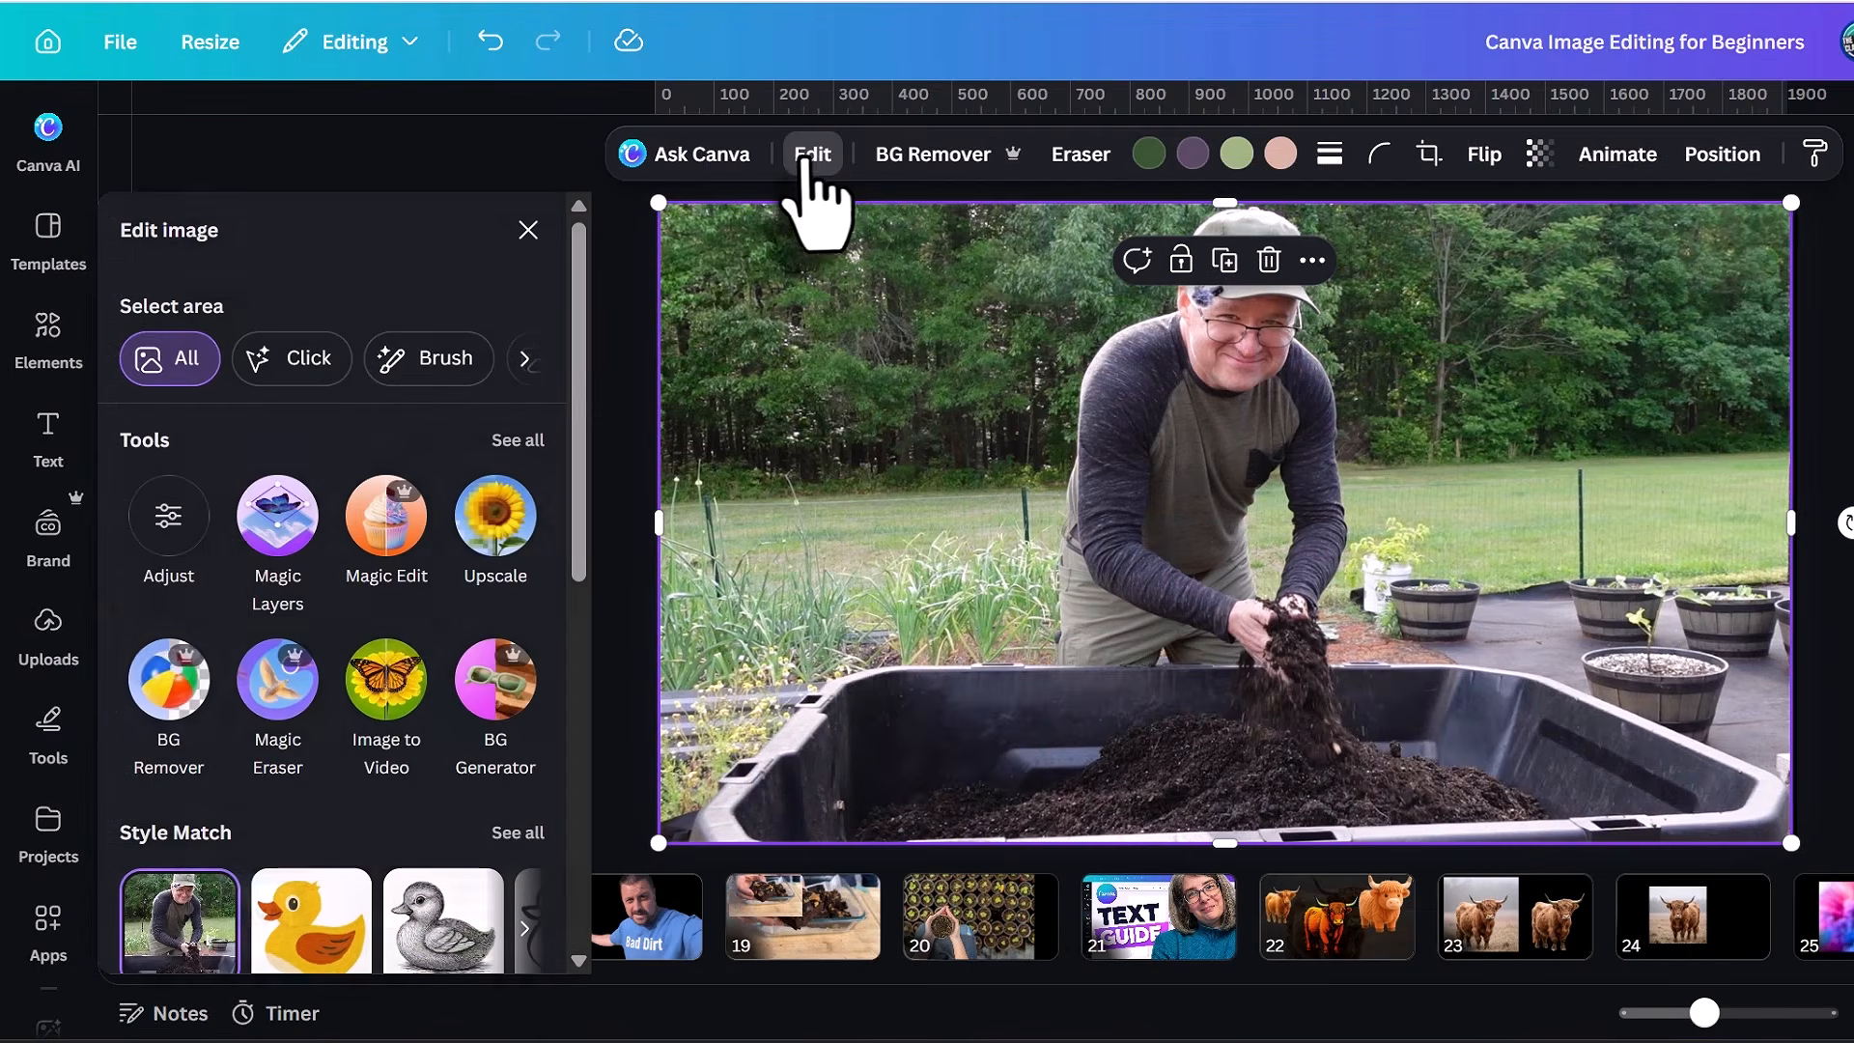
Adjust the compost photo with brightness 15, contrast 19 and blacks -28, and try the vibrance setting.
{"action": "left_click", "coordinate": [172, 522]}
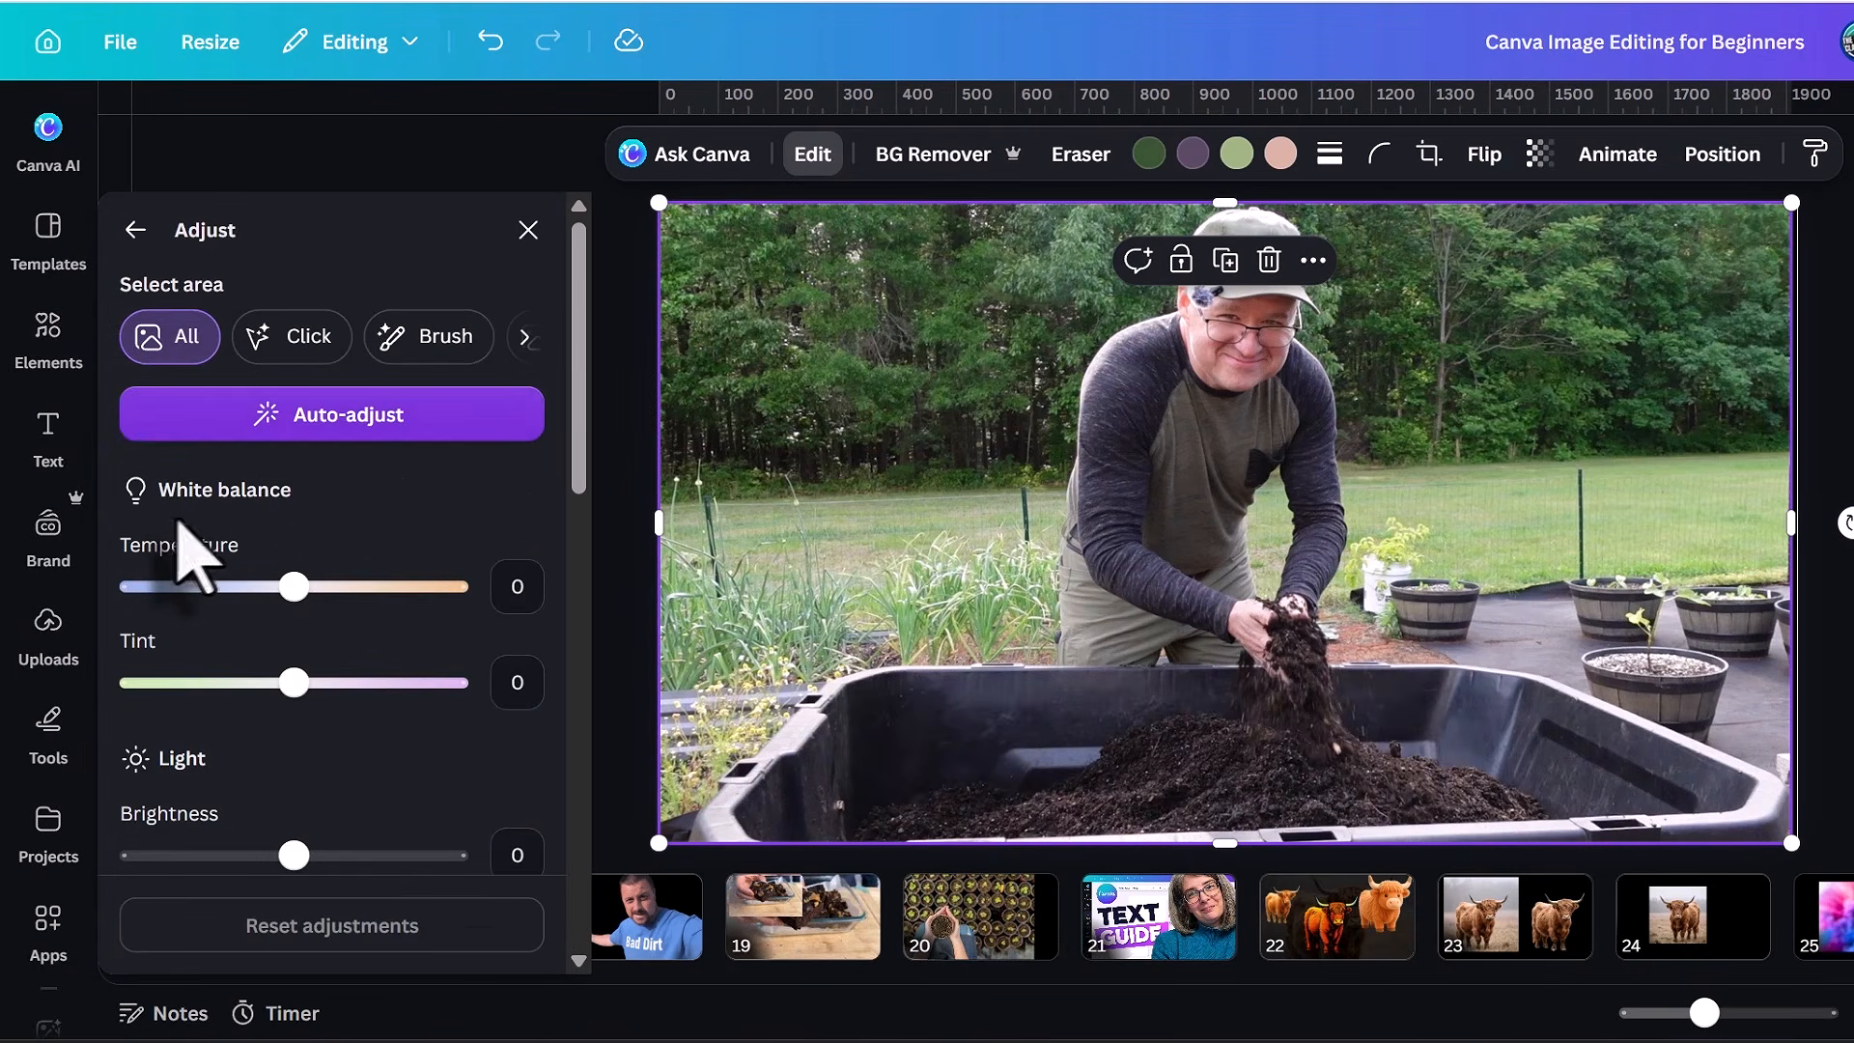
{"action": "scroll", "coordinate": [309, 579], "scroll_direction": "down", "scroll_amount": 4}
{"action": "mouse_move", "coordinate": [292, 509]}
{"action": "left_mouse_down"}
{"action": "mouse_move", "coordinate": [340, 509]}
{"action": "mouse_move", "coordinate": [318, 512]}
{"action": "left_mouse_up"}
{"action": "left_click_drag", "start_coordinate": [294, 607], "coordinate": [325, 607]}
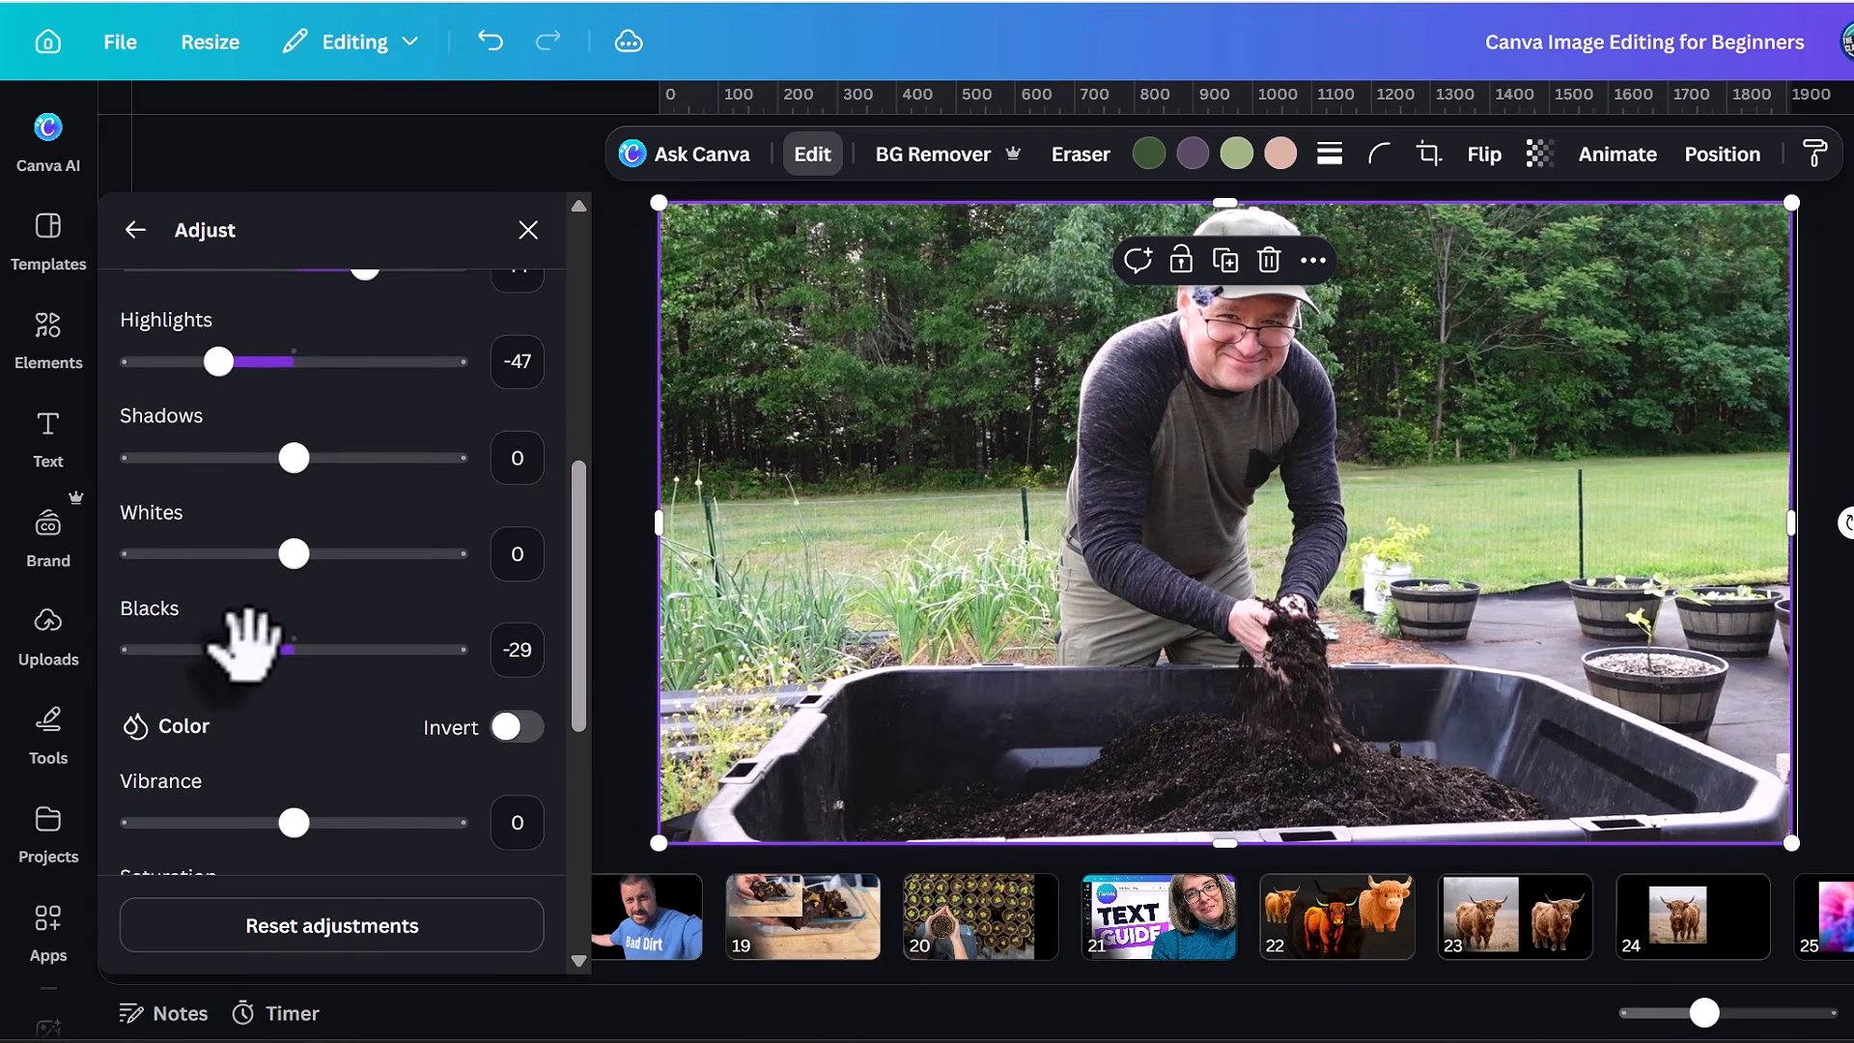
{"action": "scroll", "coordinate": [269, 704], "scroll_direction": "down", "scroll_amount": 2}
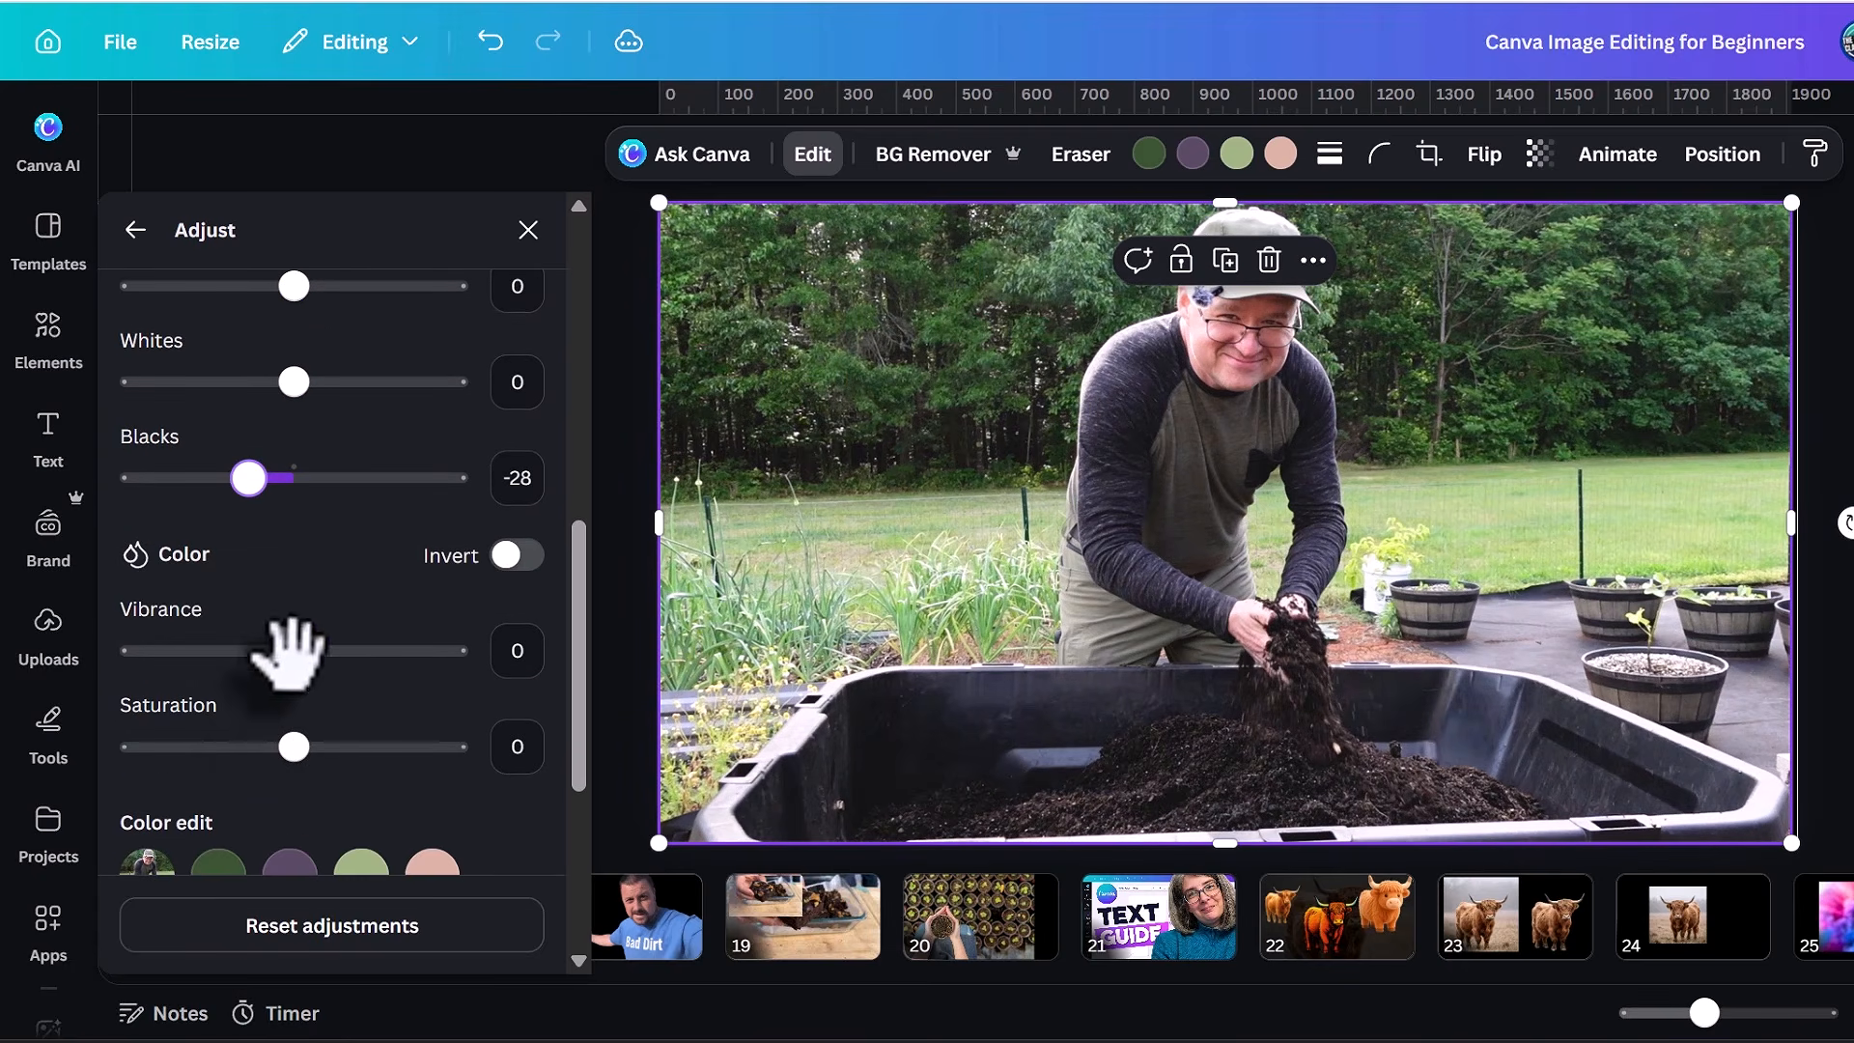
{"action": "mouse_move", "coordinate": [291, 650]}
{"action": "left_mouse_down"}
{"action": "mouse_move", "coordinate": [341, 657]}
{"action": "mouse_move", "coordinate": [292, 659]}
{"action": "left_mouse_up"}
{"action": "scroll", "coordinate": [292, 649], "scroll_direction": "up", "scroll_amount": 10}
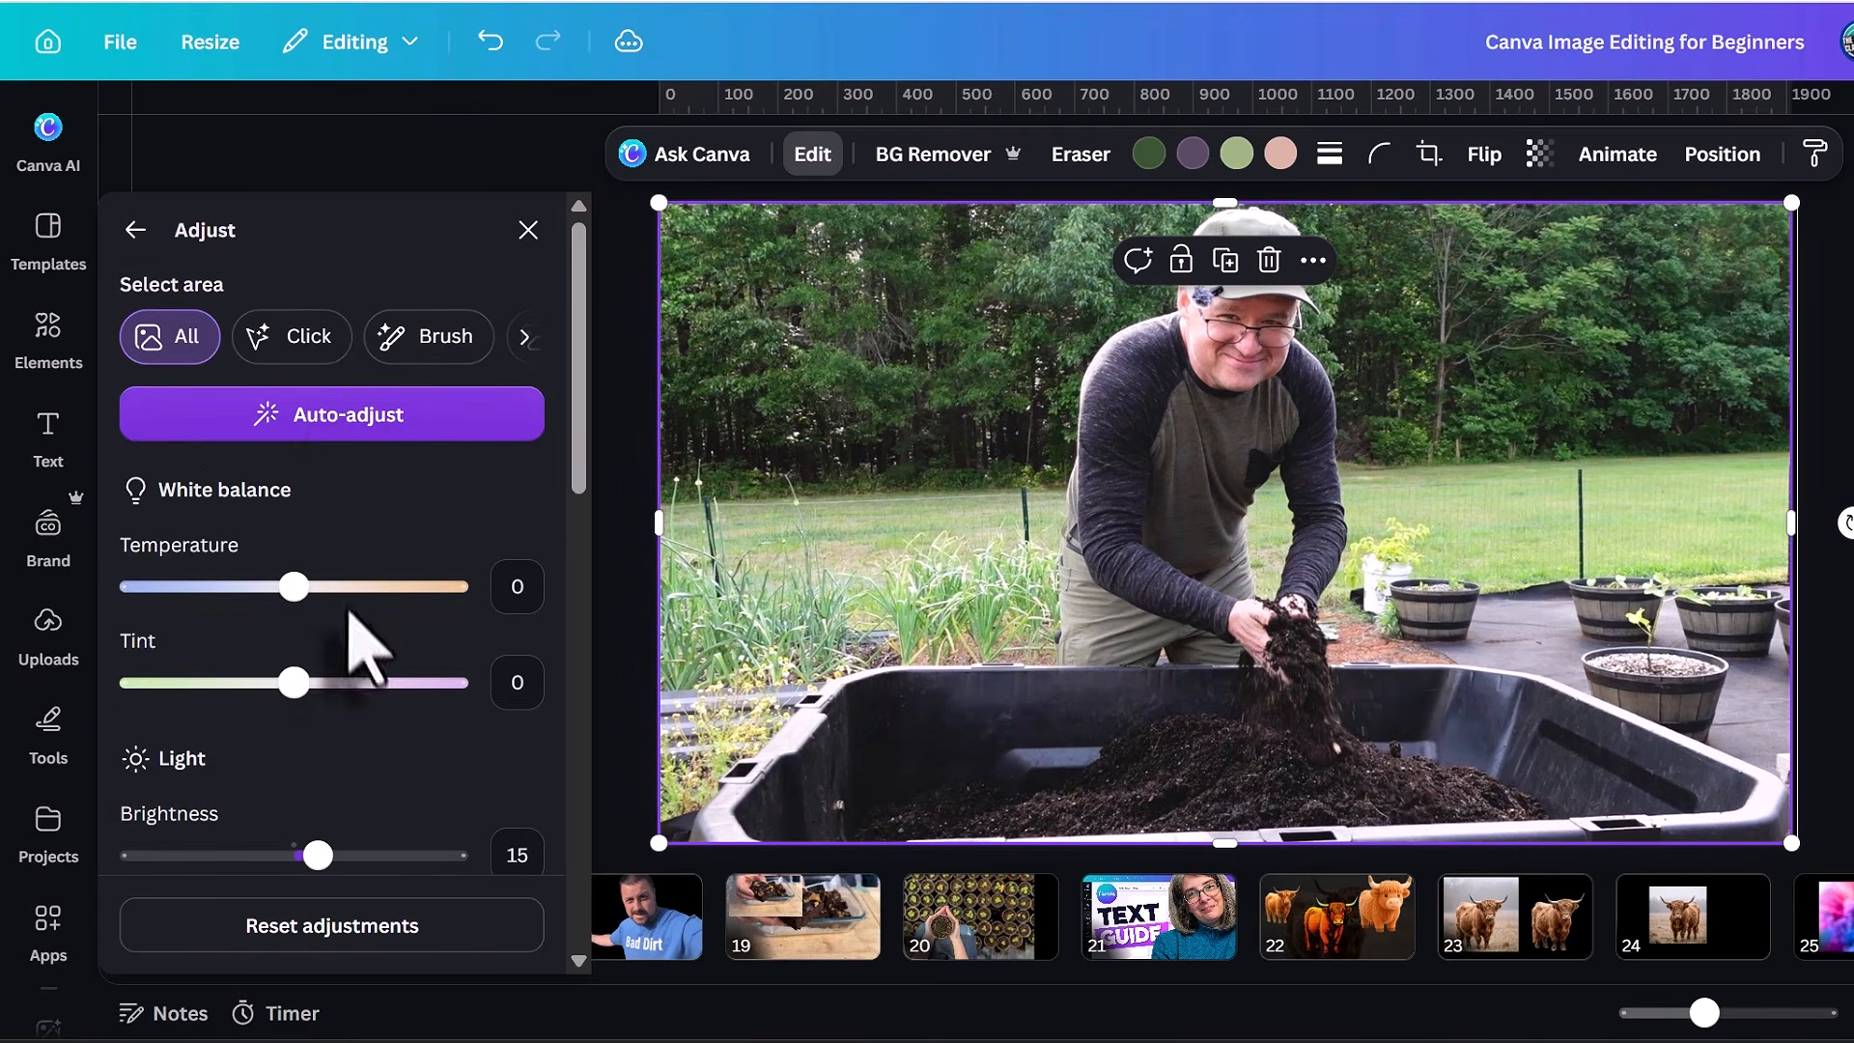
Auto-adjust the compost photo's colors and change the intensity of the automatic adjustment.
{"action": "left_click", "coordinate": [346, 417]}
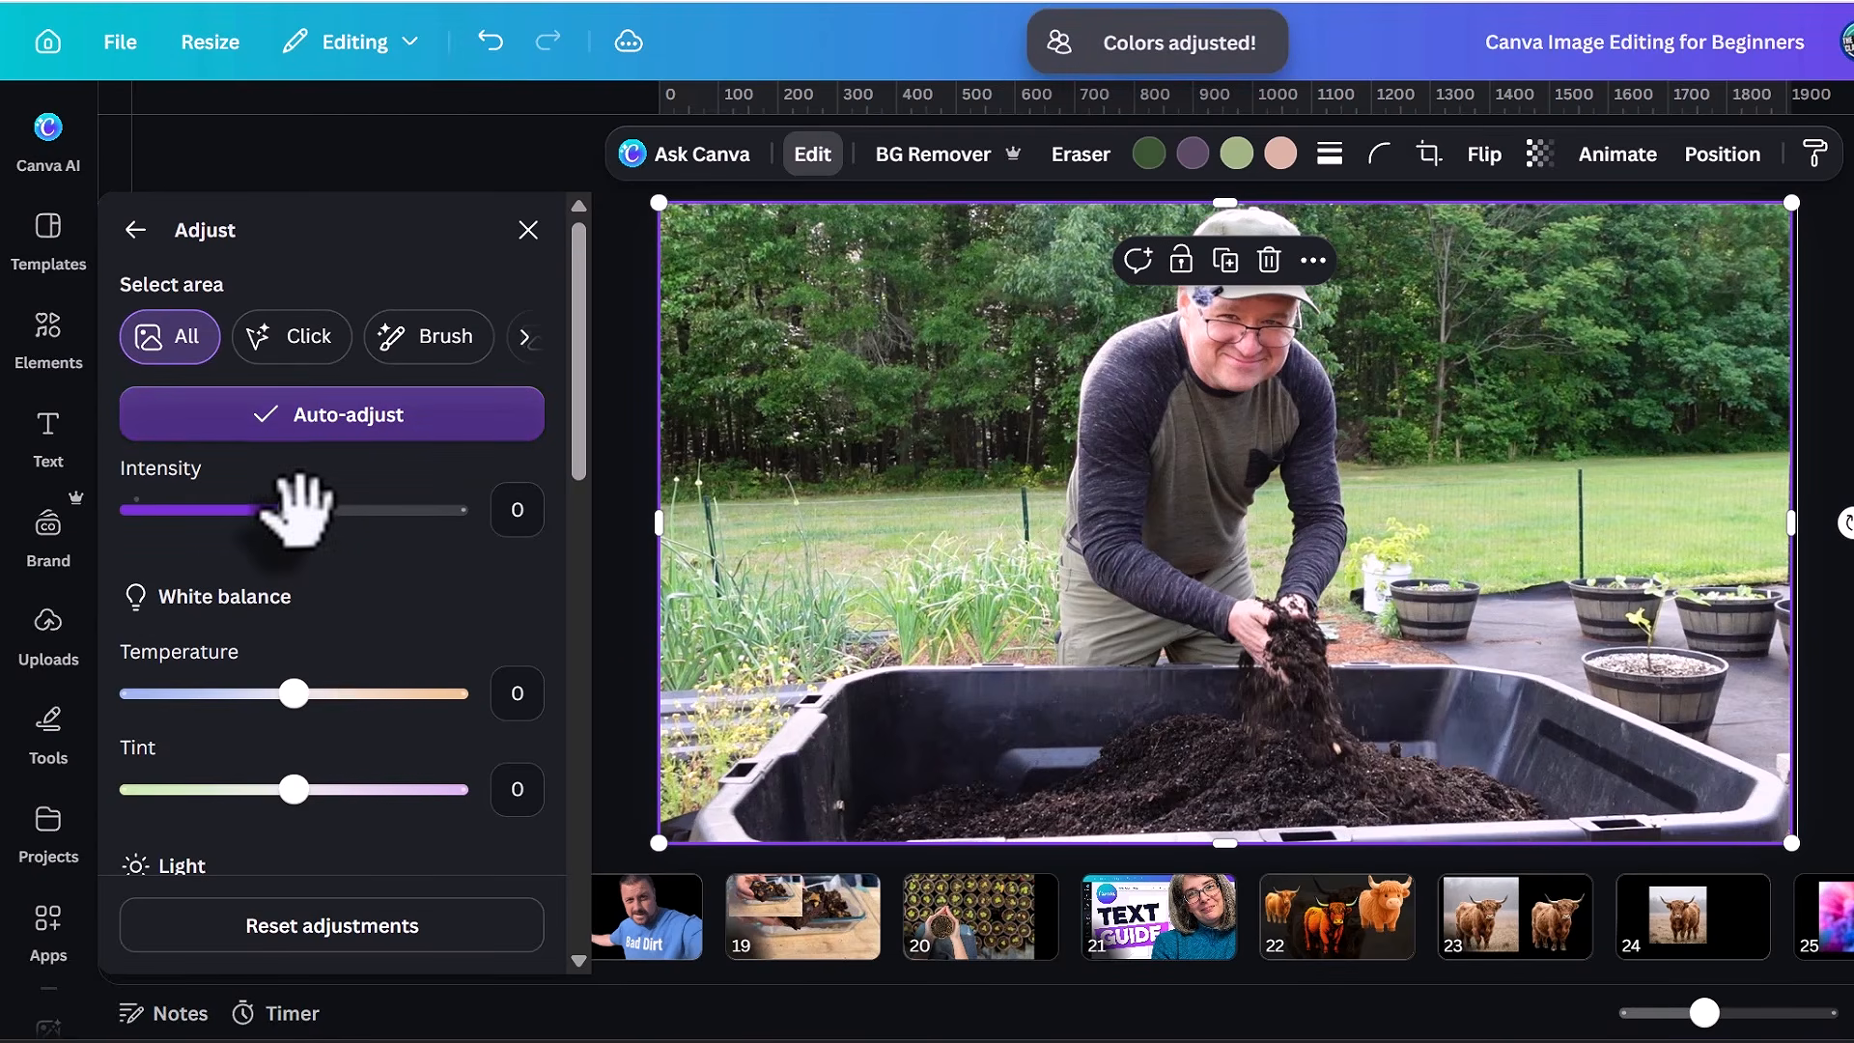
{"action": "left_click_drag", "start_coordinate": [317, 506], "coordinate": [352, 506]}
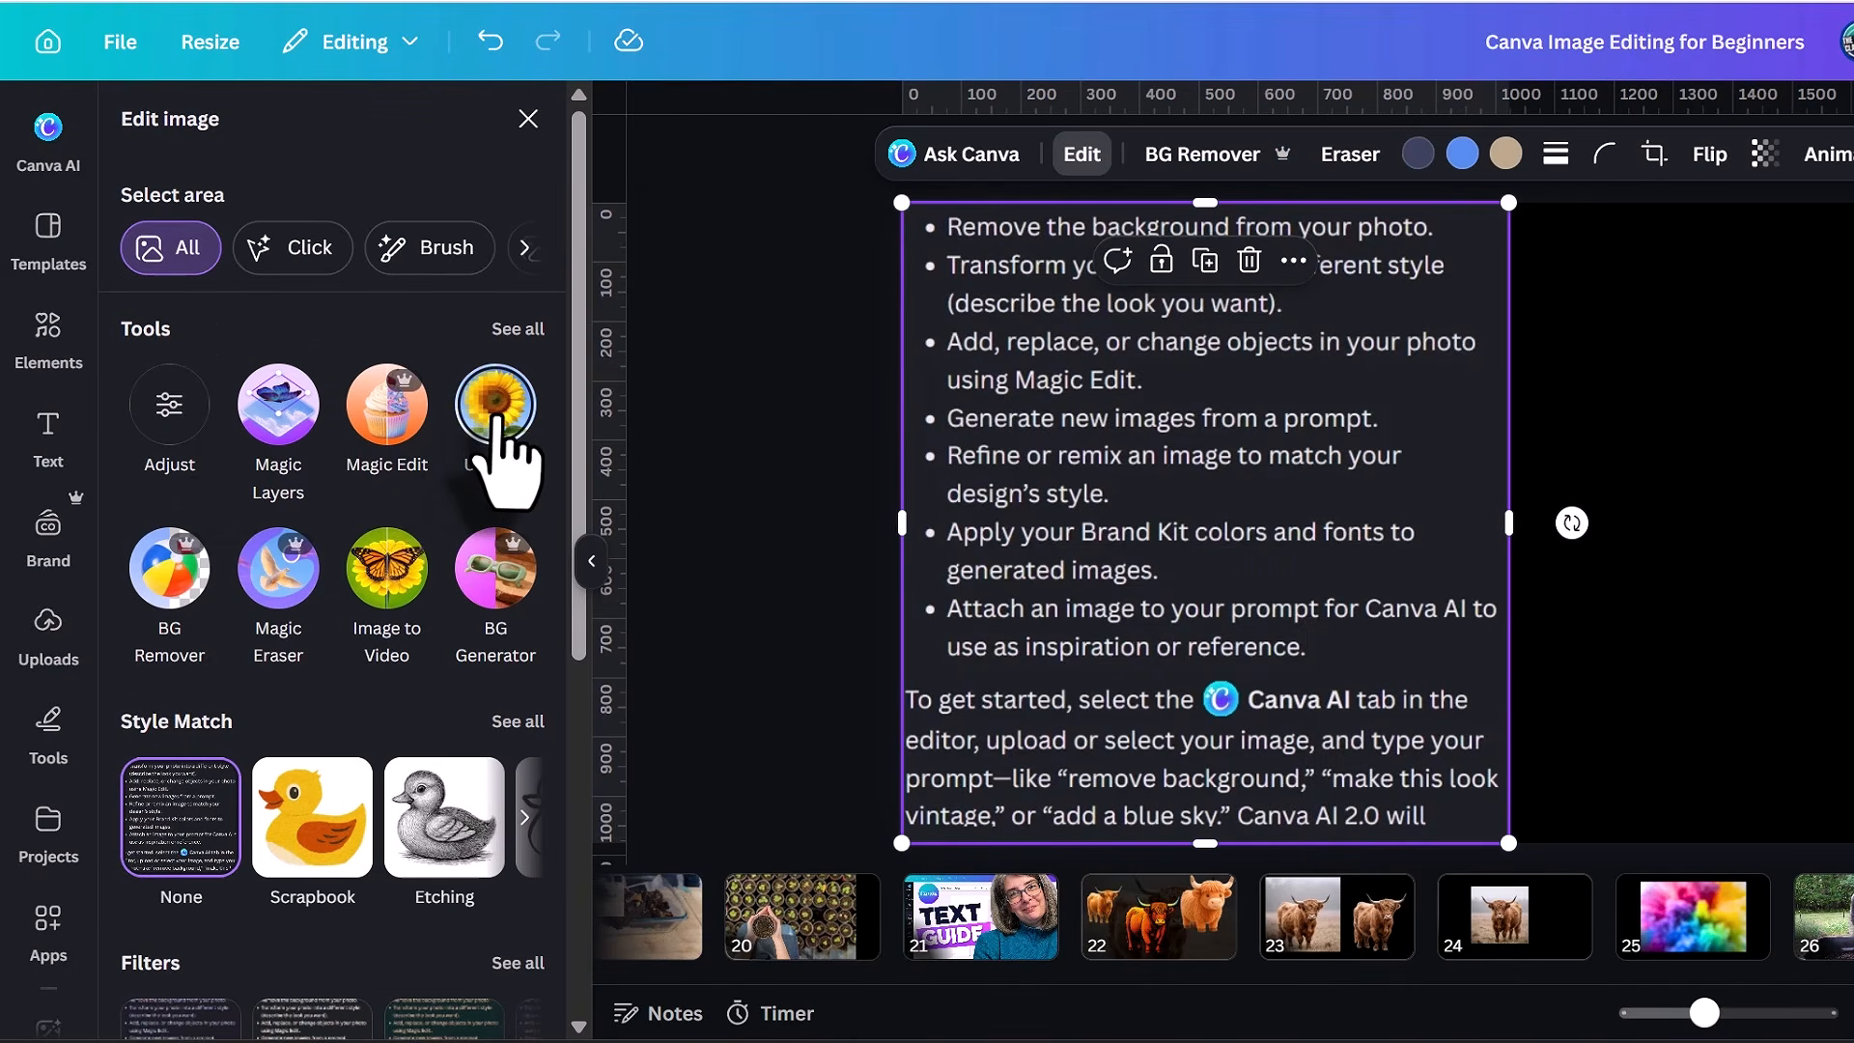
Use Upscale on the text screenshot on page 27, and remove the background from the photo of the pointing man.
{"action": "left_click", "coordinate": [497, 420]}
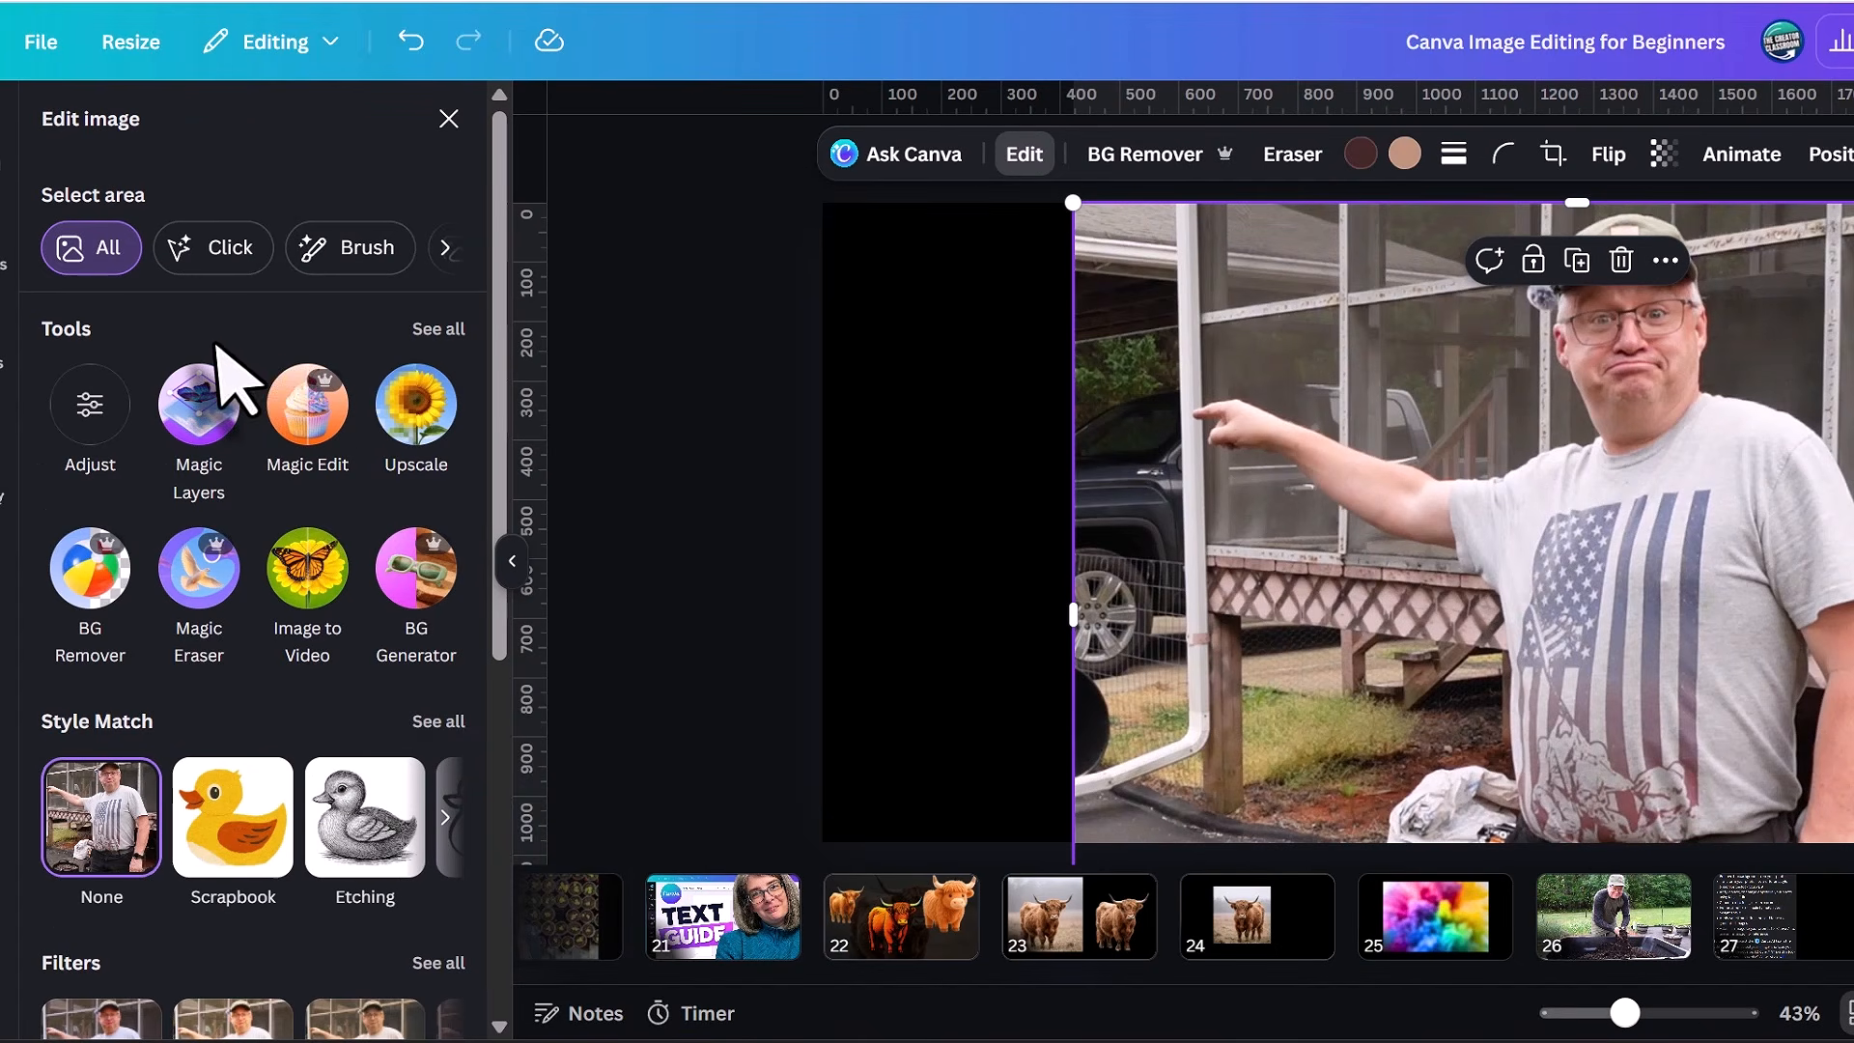
{"action": "left_click", "coordinate": [92, 589]}
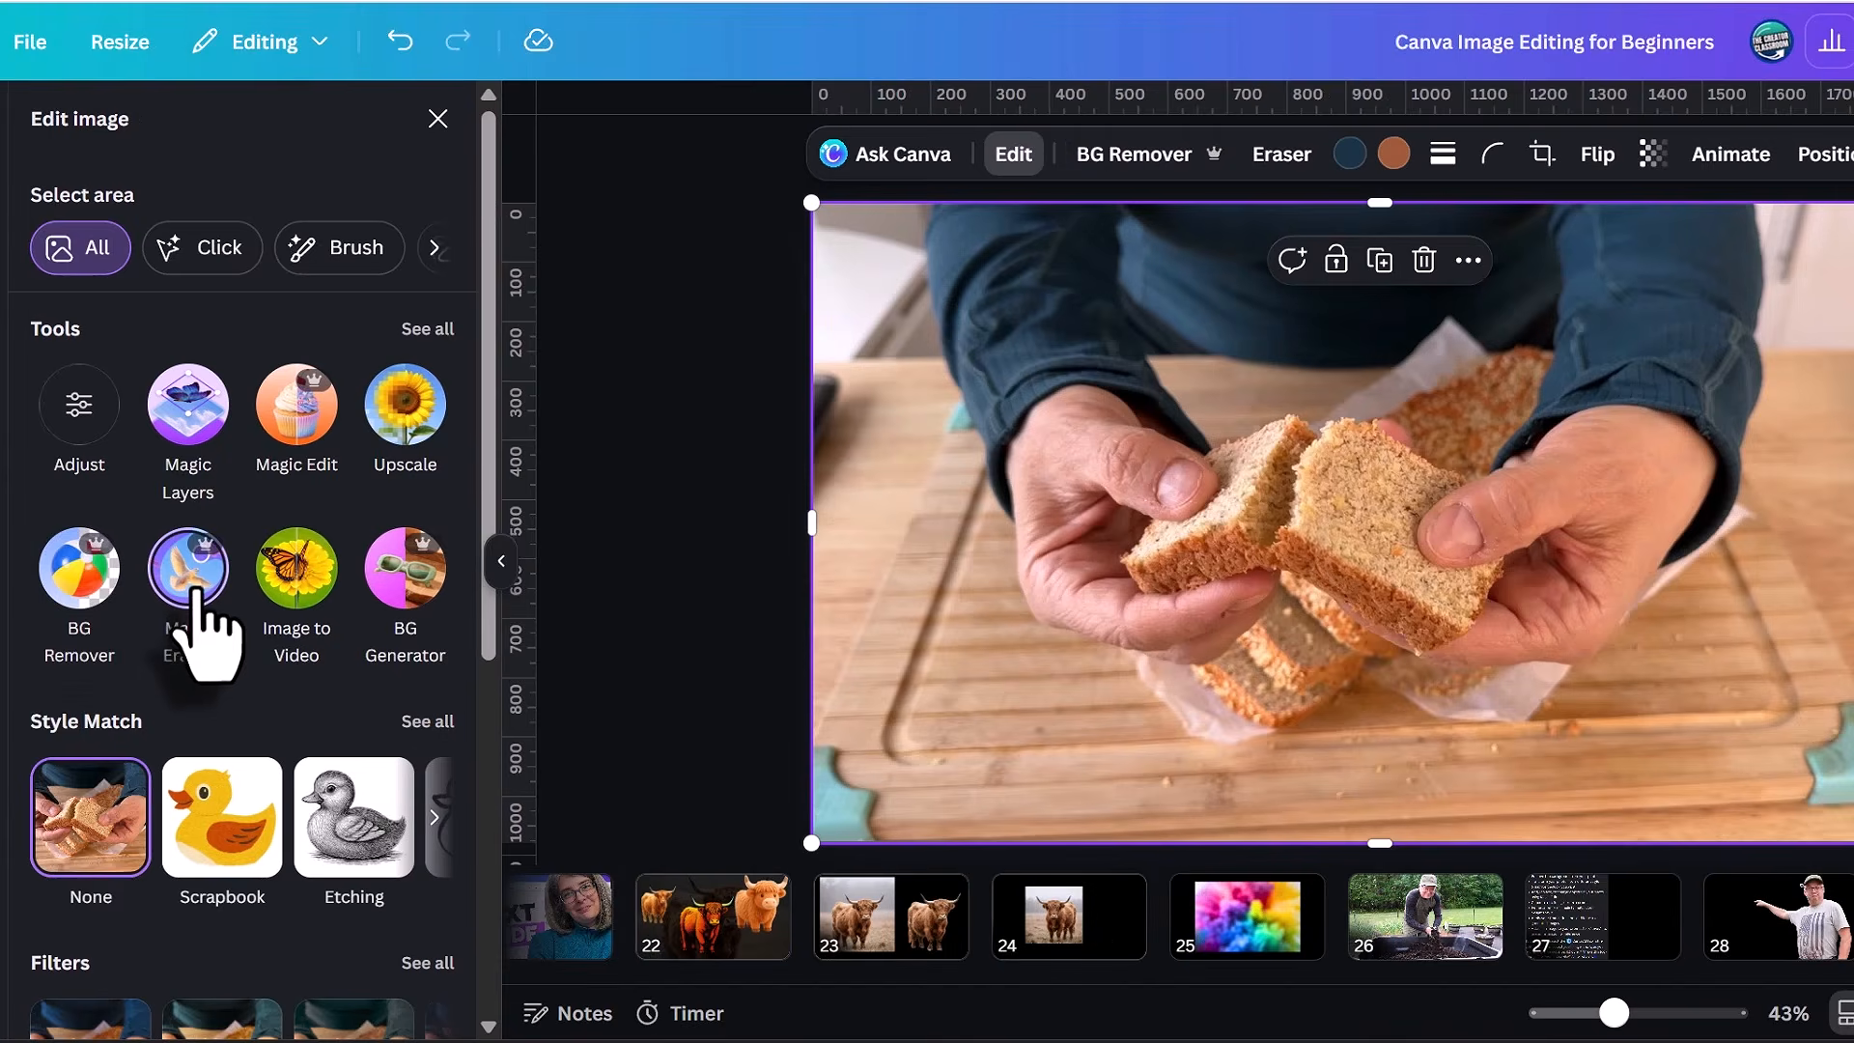
Brush over three spots on the cutting board in the bread photo and erase them with Magic Eraser.
{"action": "left_click", "coordinate": [199, 570]}
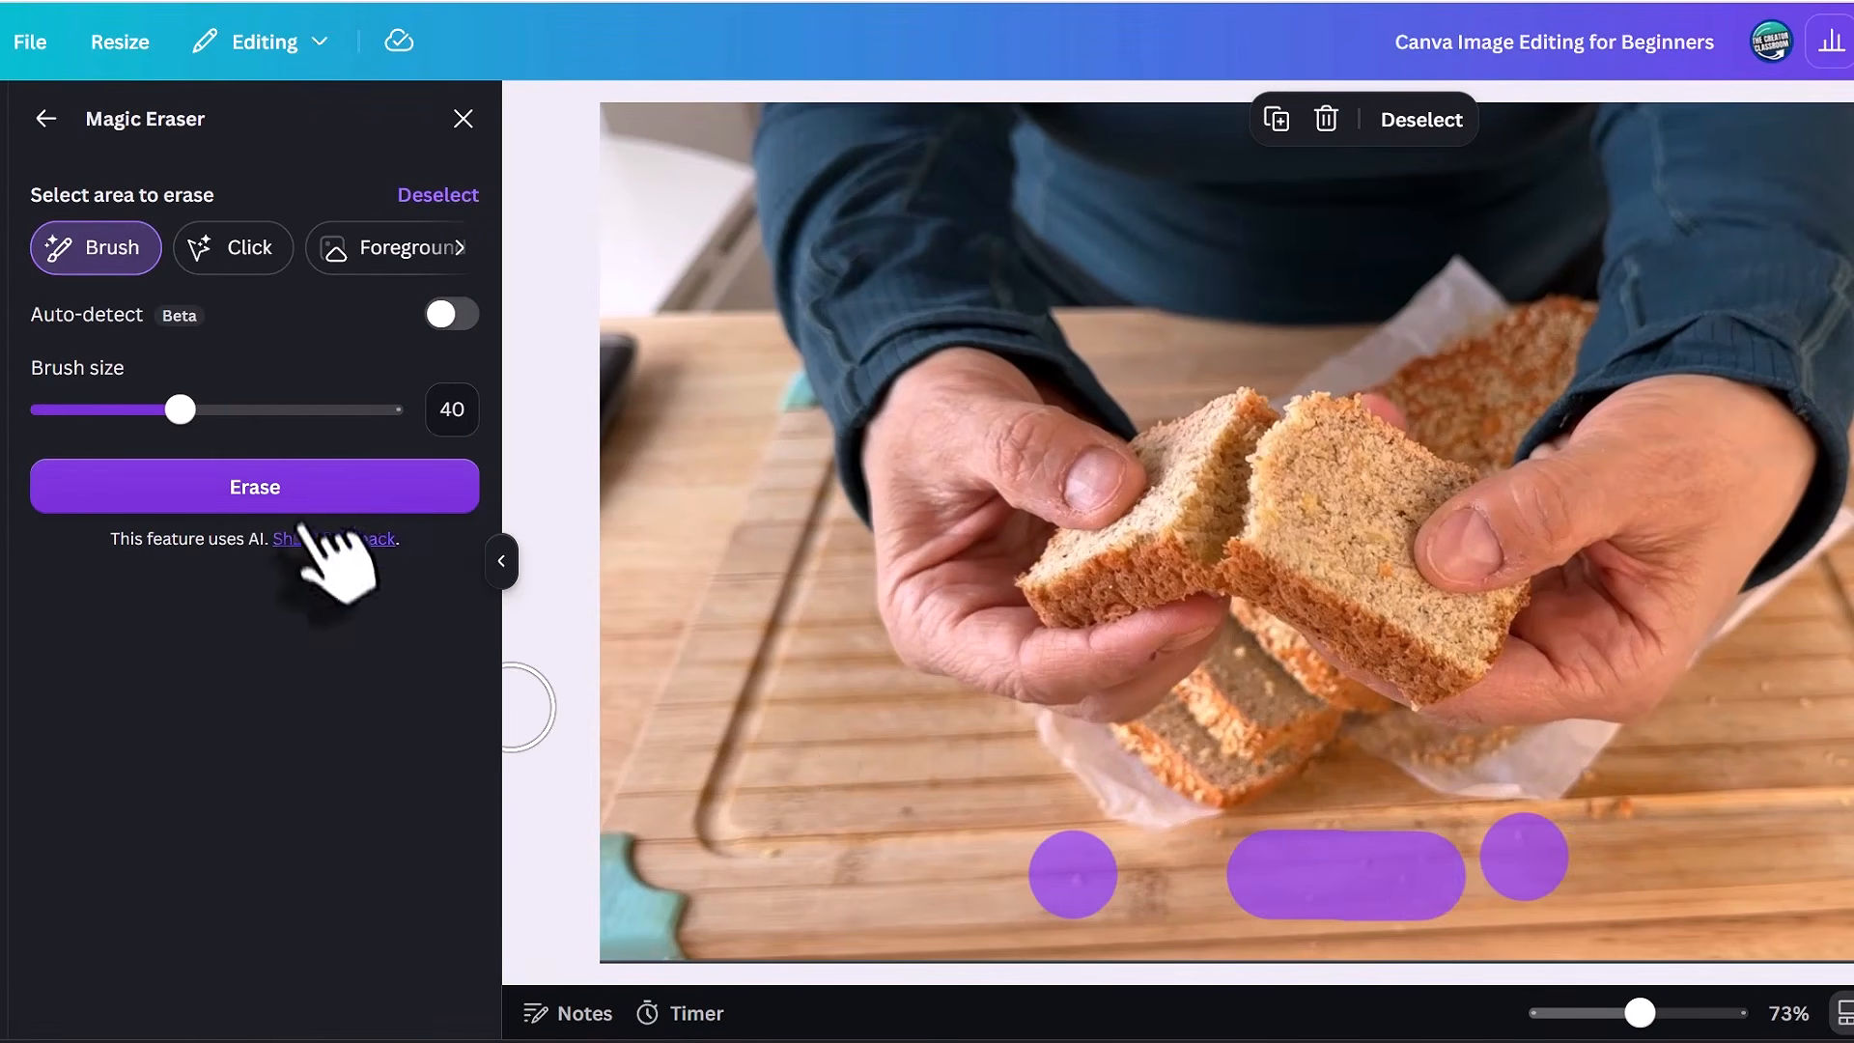
{"action": "left_click", "coordinate": [295, 494]}
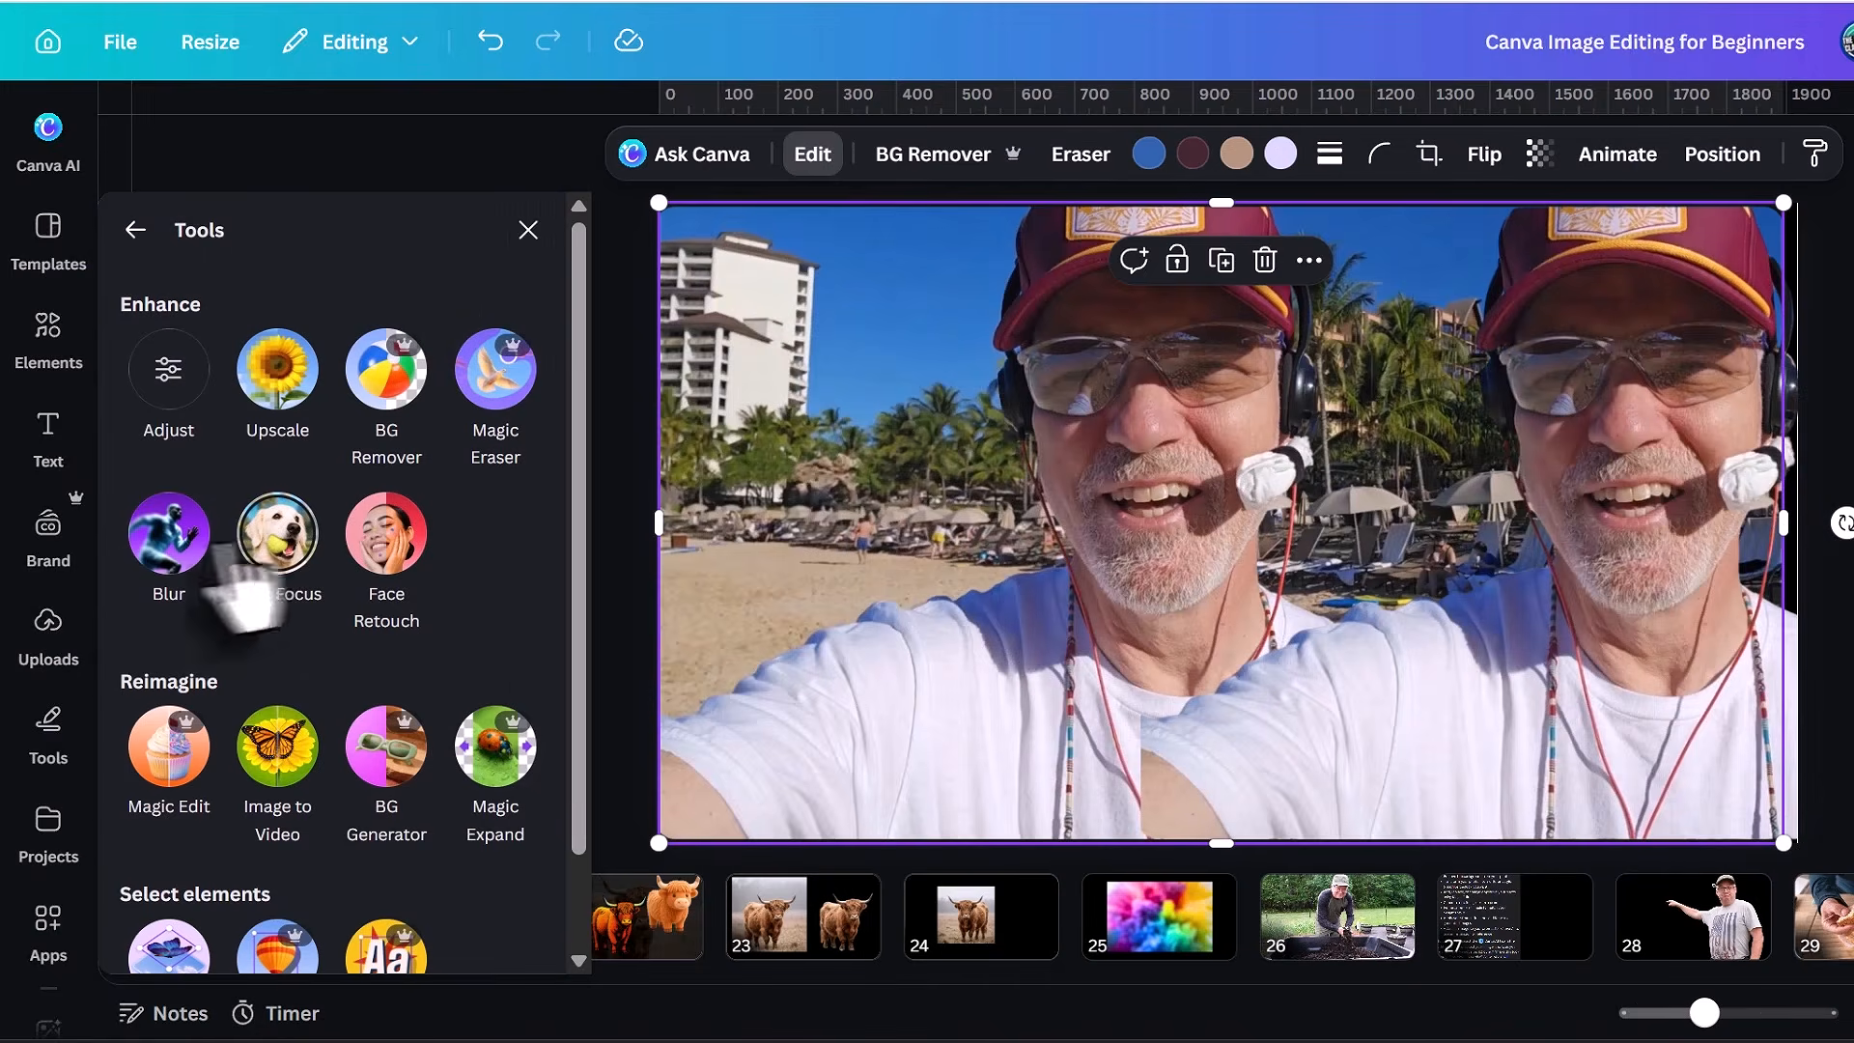
Blur the whole beach selfie at intensity 20, leave the blur settings and deselect the image.
{"action": "left_click", "coordinate": [165, 540]}
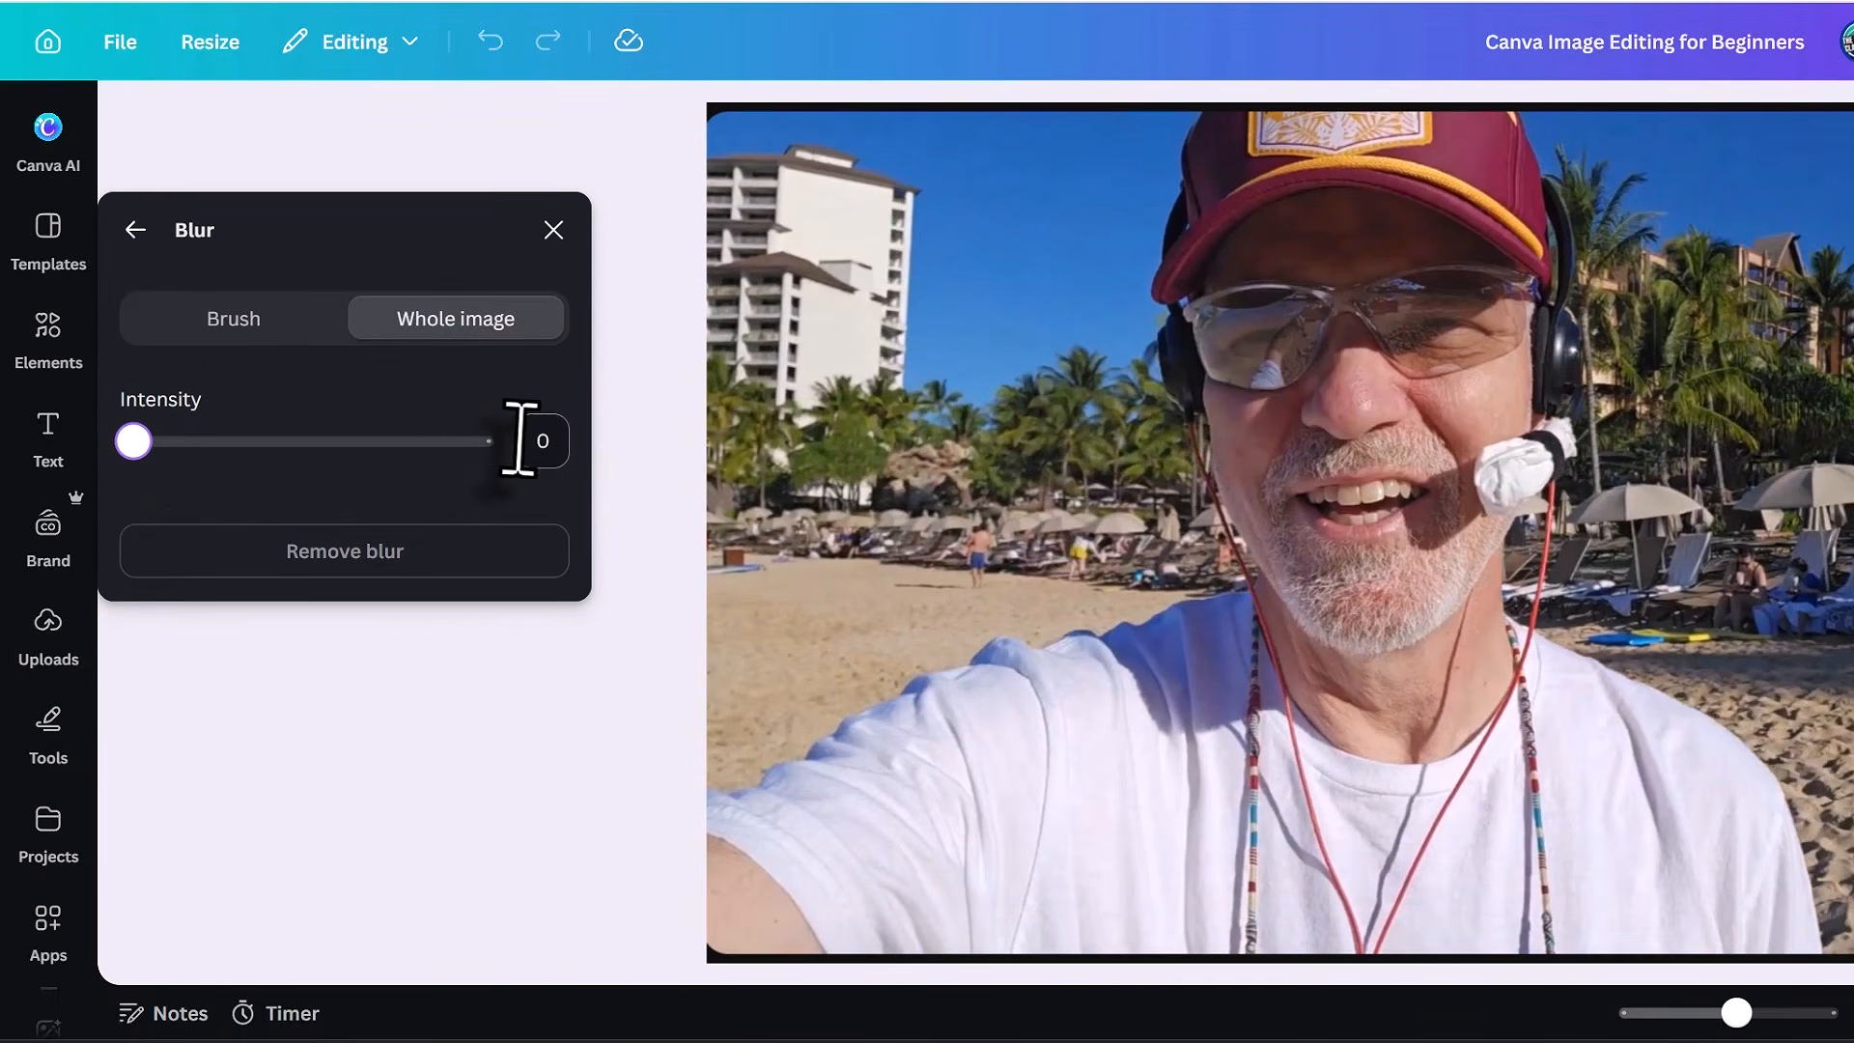
{"action": "left_click", "coordinate": [521, 440]}
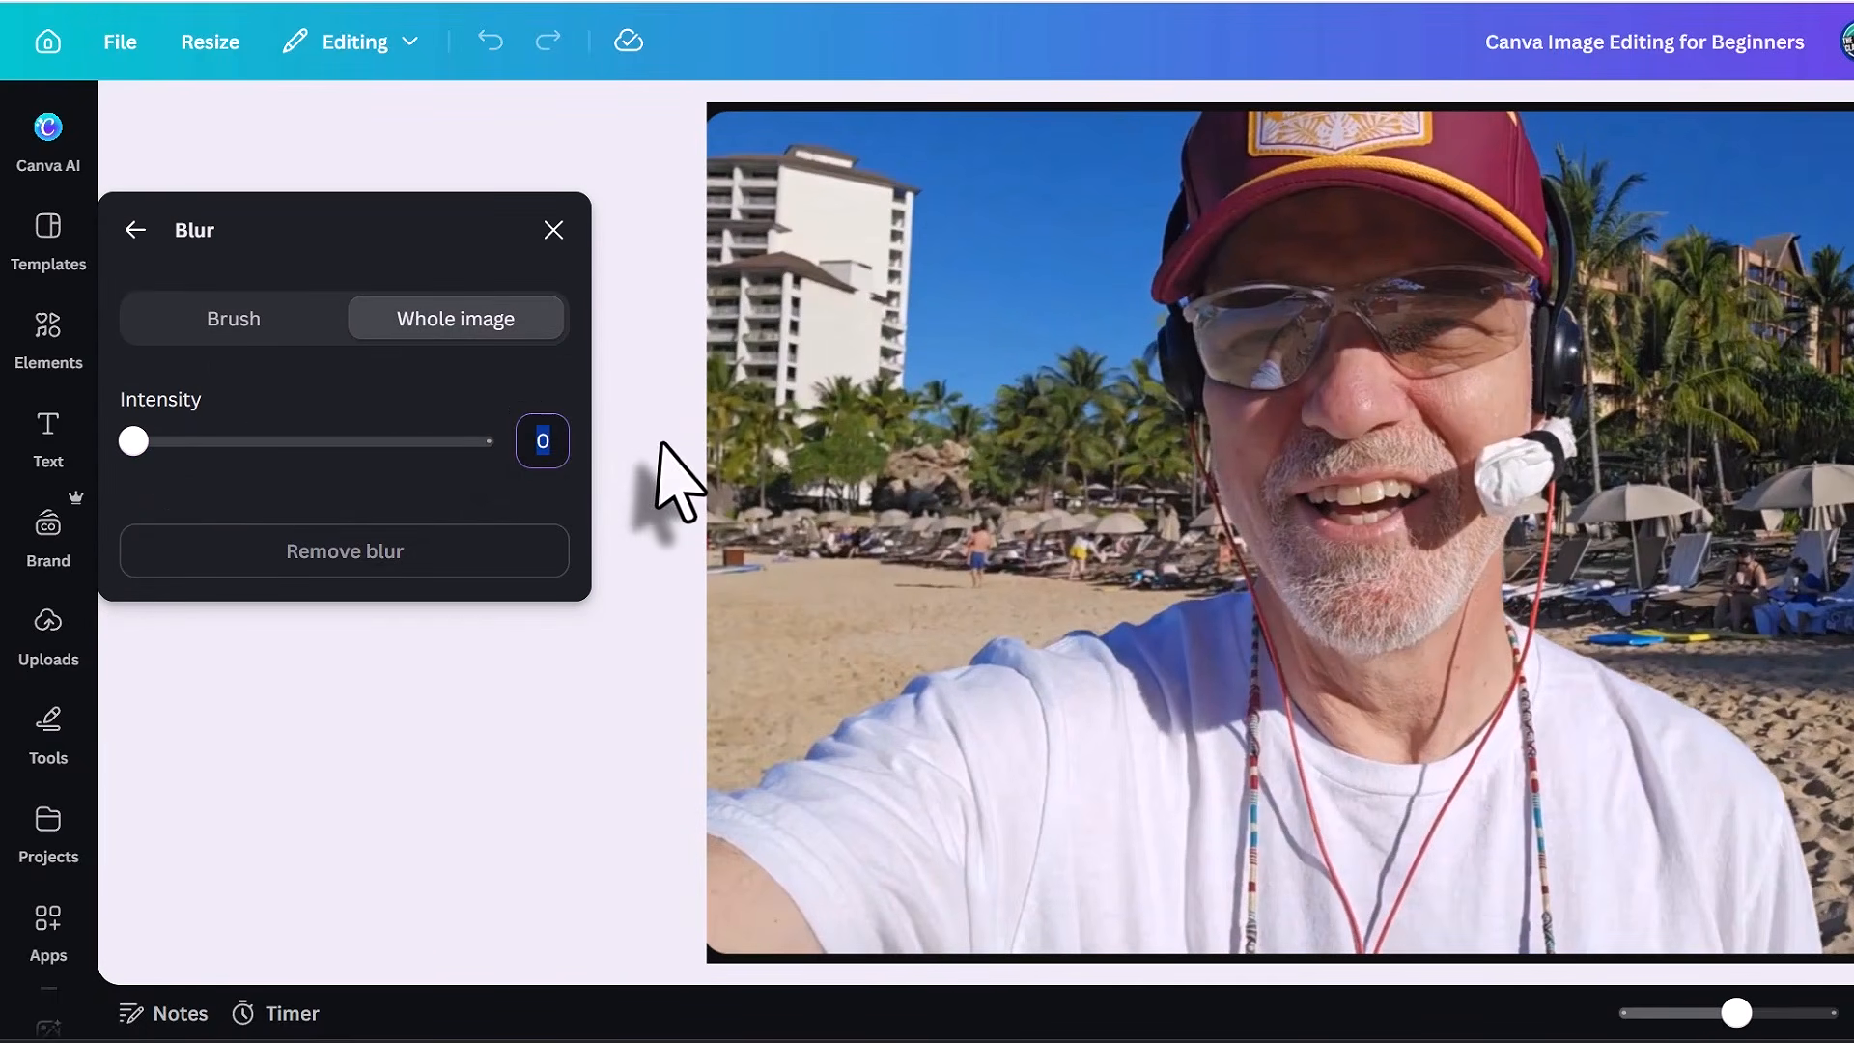
{"action": "type", "text": "20"}
{"action": "left_click", "coordinate": [554, 230]}
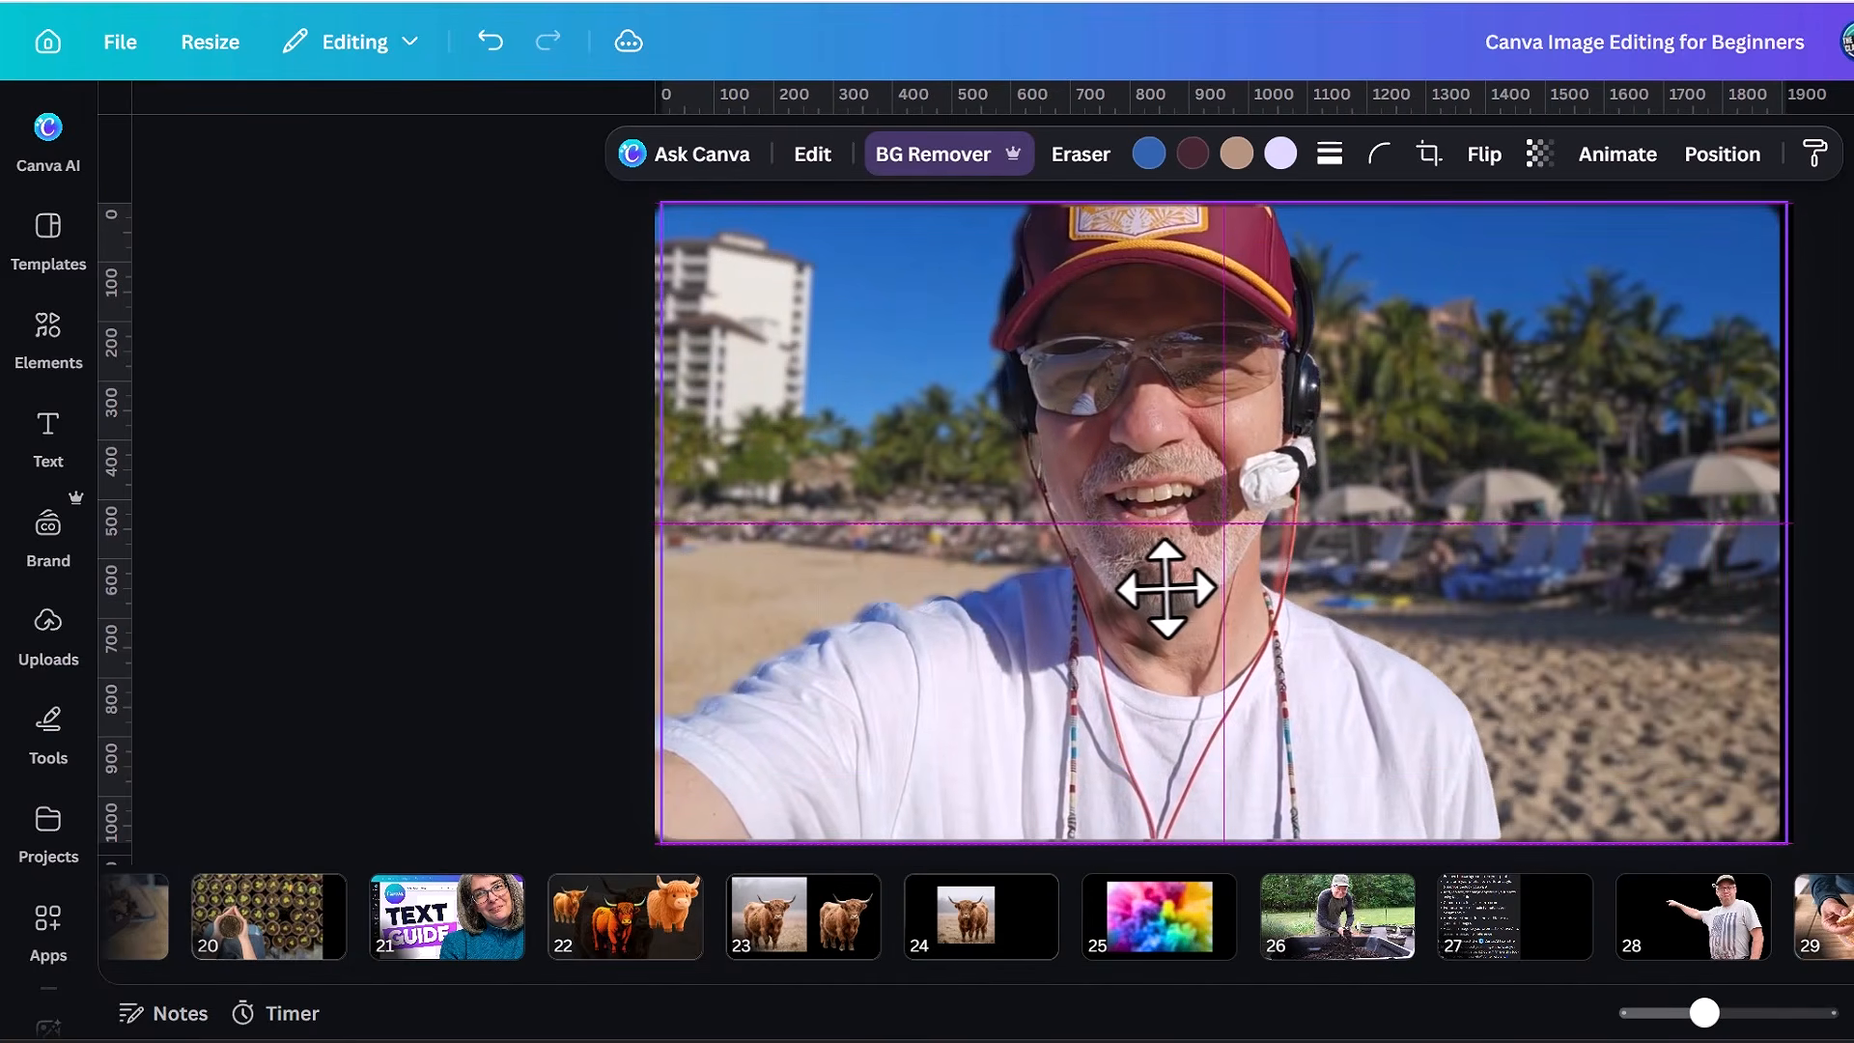
{"action": "left_click_drag", "start_coordinate": [1159, 591], "coordinate": [1161, 589]}
{"action": "key", "text": "Escape"}
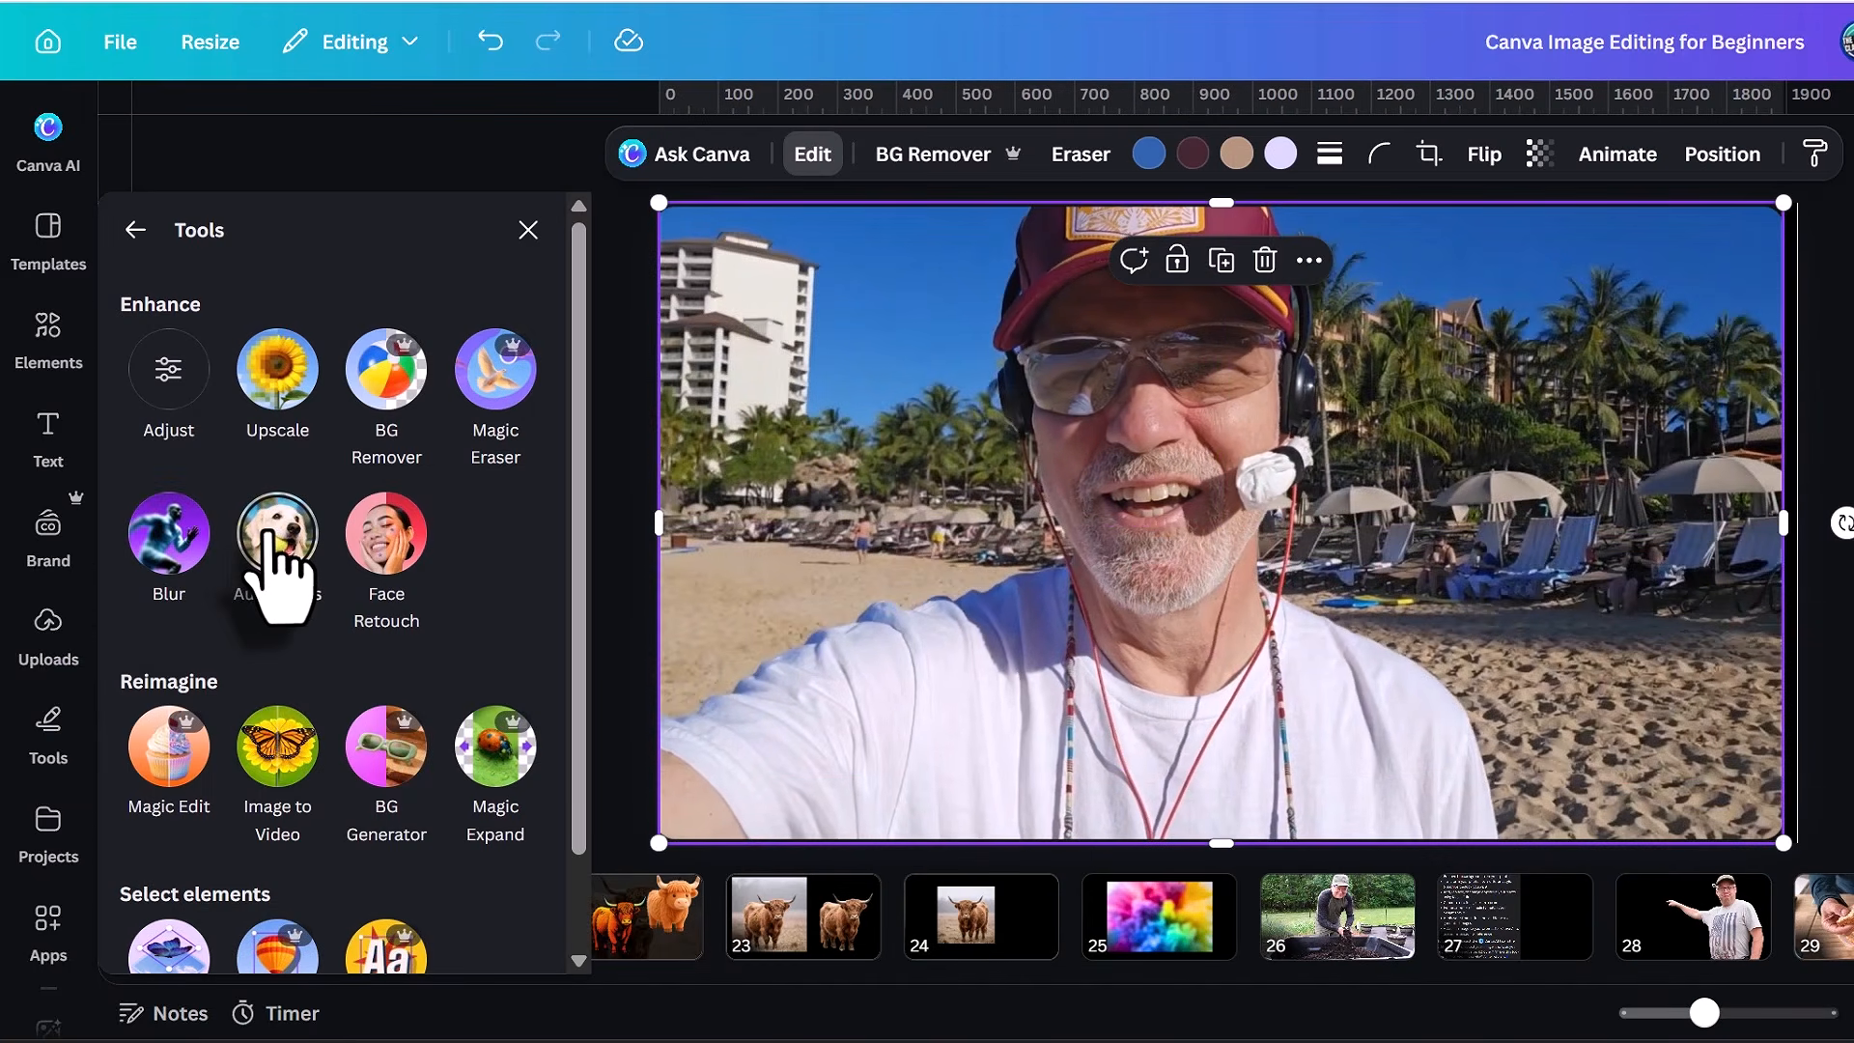
Apply Auto Focus to the beach selfie and lower its focus position, and increase skin smoothing on the woman's photo with Face Retouch.
{"action": "left_click", "coordinate": [266, 533]}
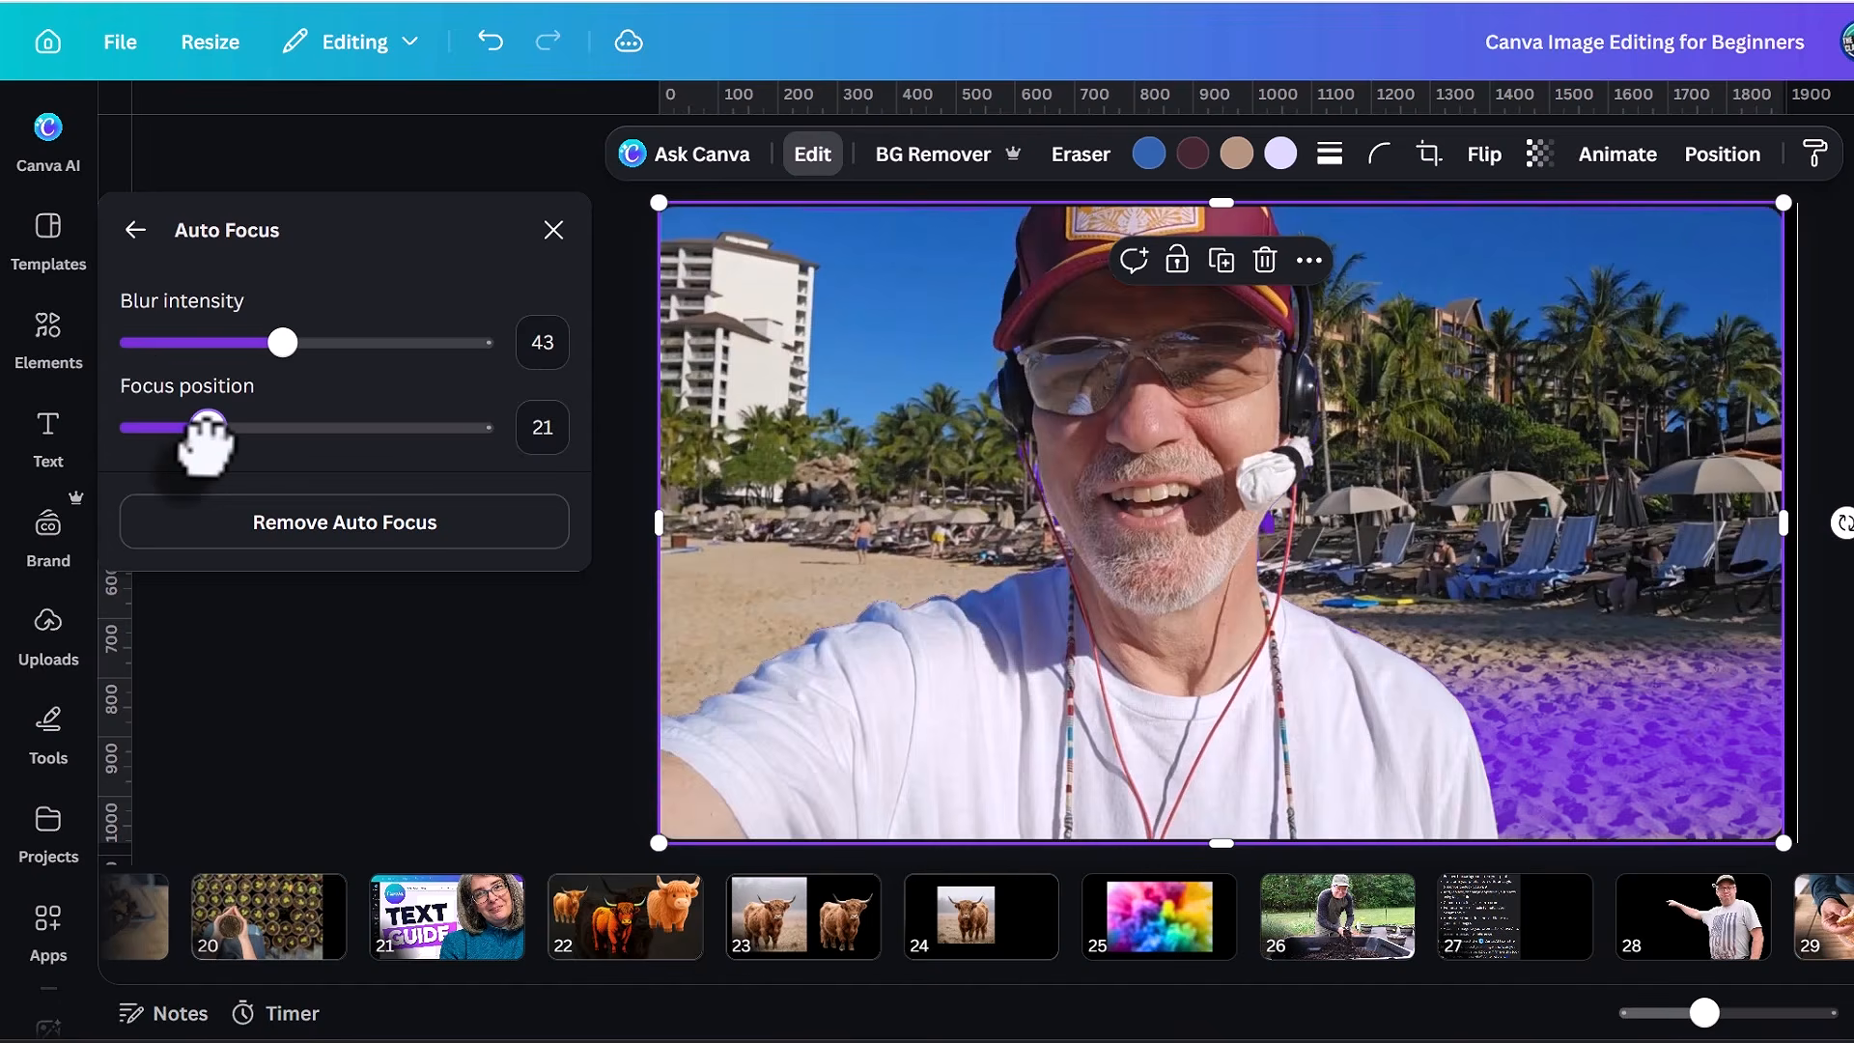
{"action": "left_click_drag", "start_coordinate": [206, 427], "coordinate": [133, 427]}
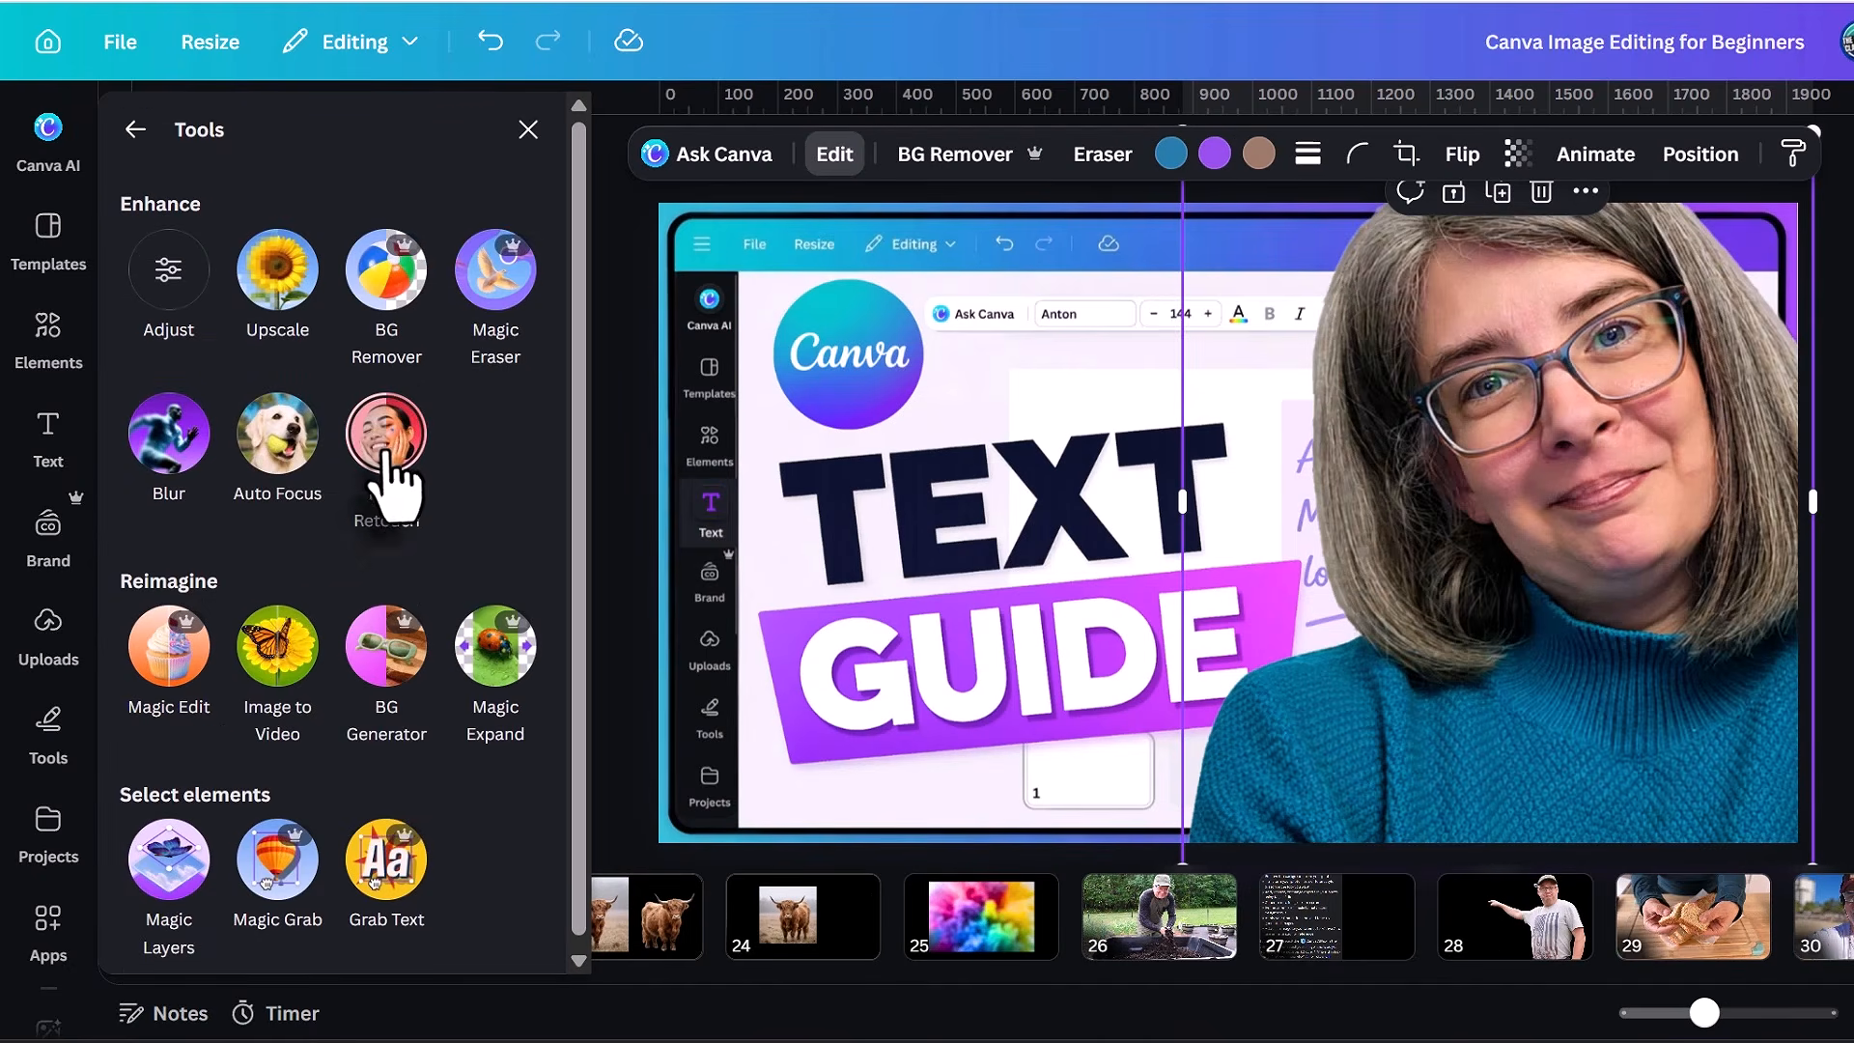
{"action": "left_click", "coordinate": [391, 473]}
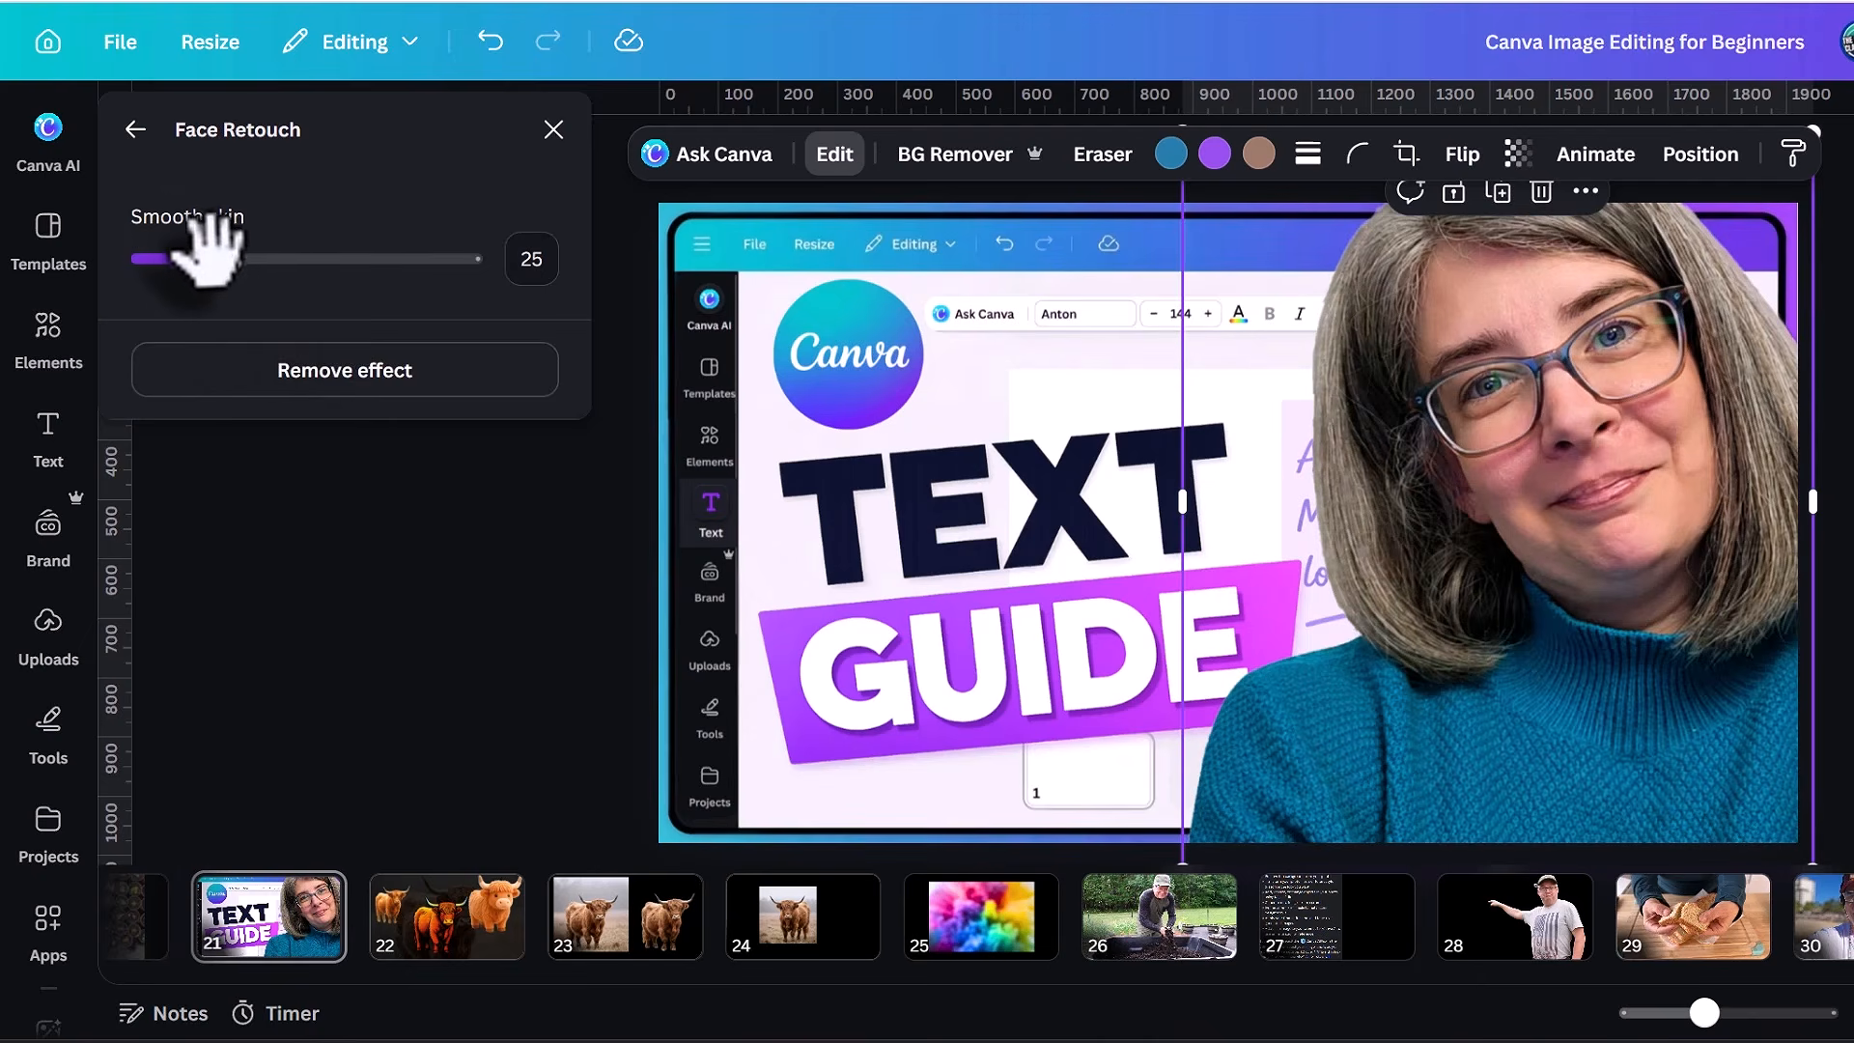
{"action": "left_click_drag", "start_coordinate": [220, 258], "coordinate": [364, 261]}
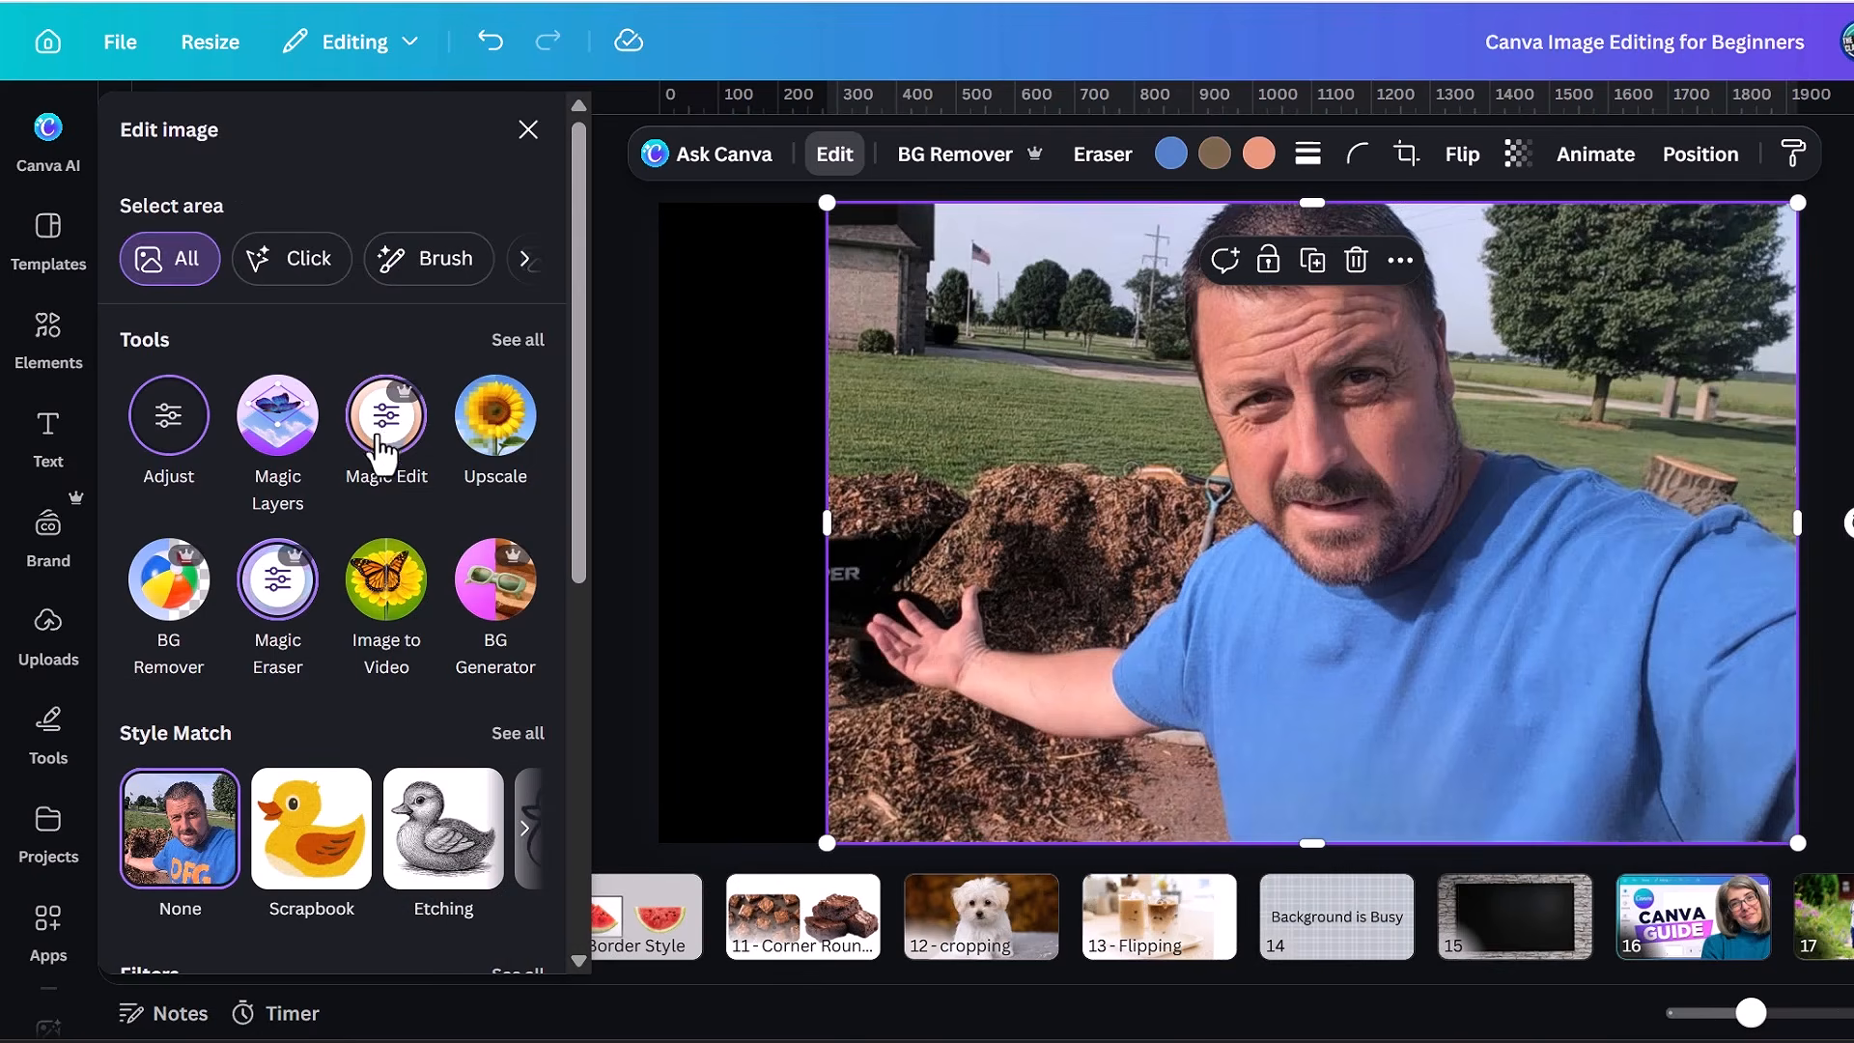
Use Magic Edit on the man in the mulch photo to add the phrase Bad Dirt to the shirt, and turn the brownie photo into a video.
{"action": "left_click", "coordinate": [389, 425]}
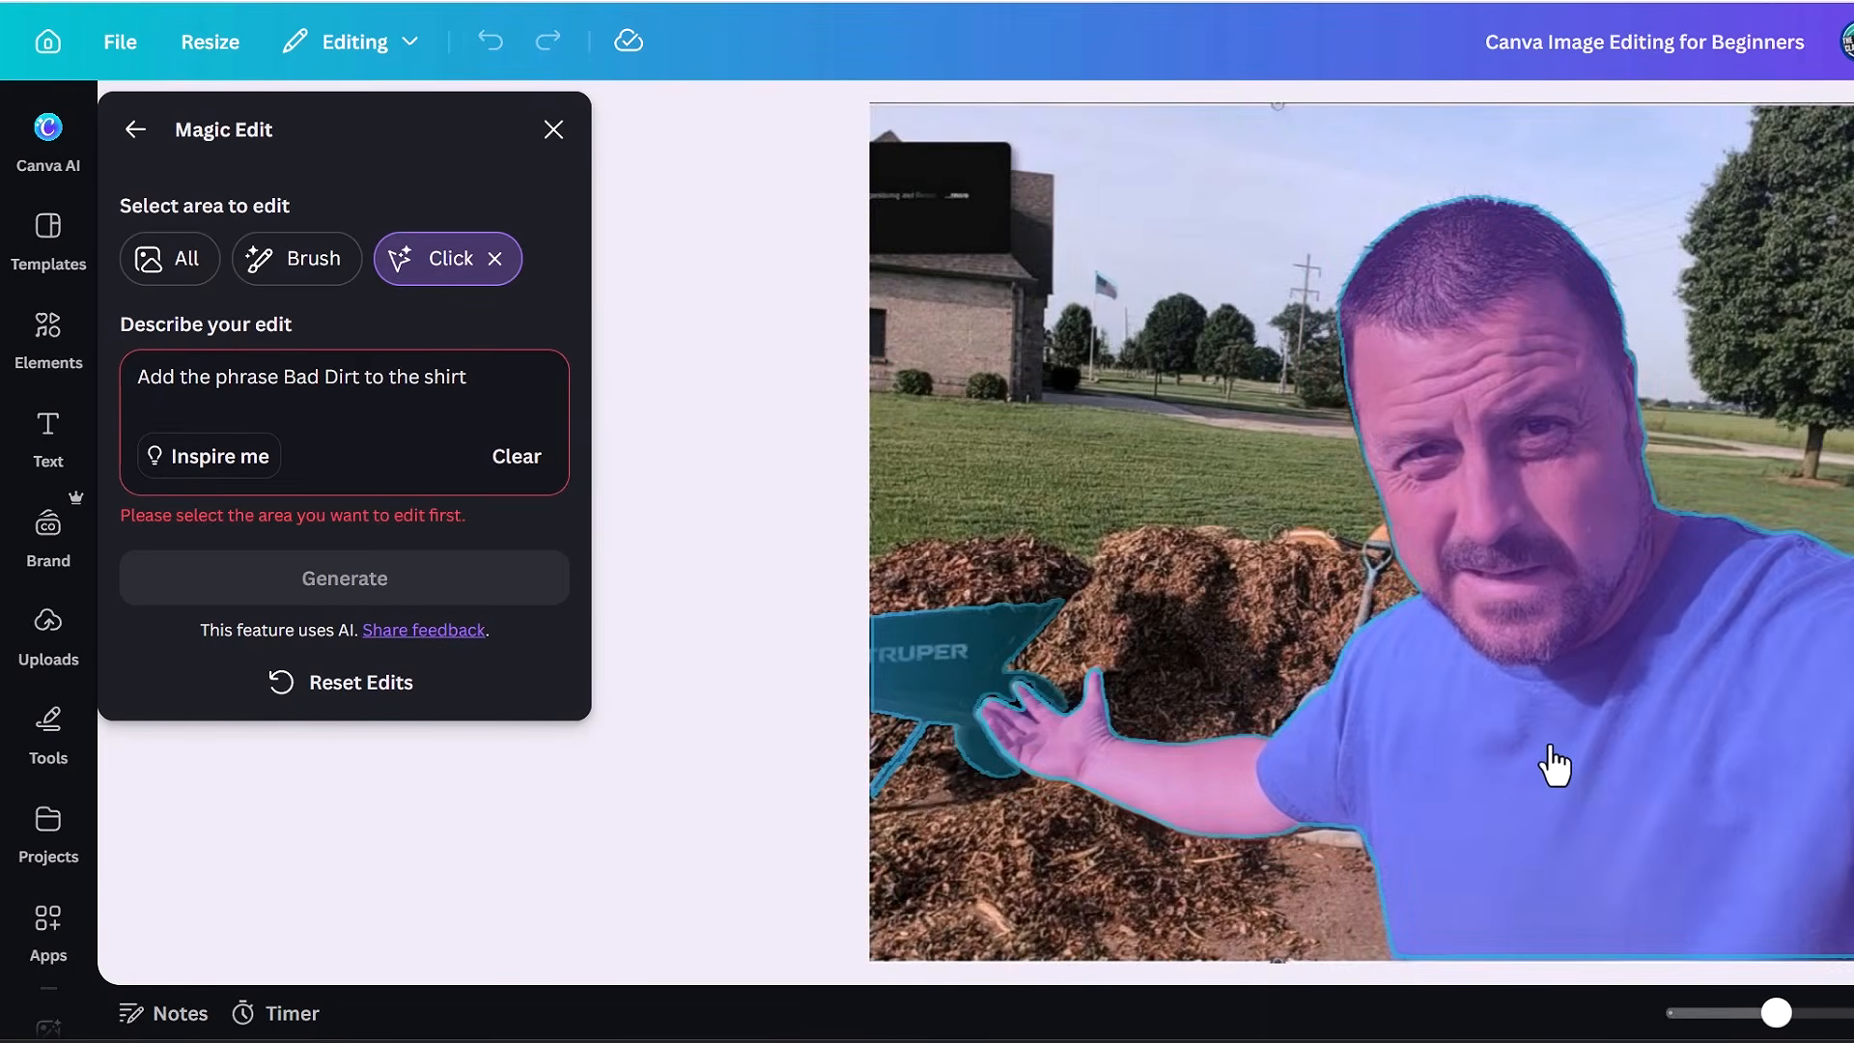
{"action": "left_click", "coordinate": [1534, 769]}
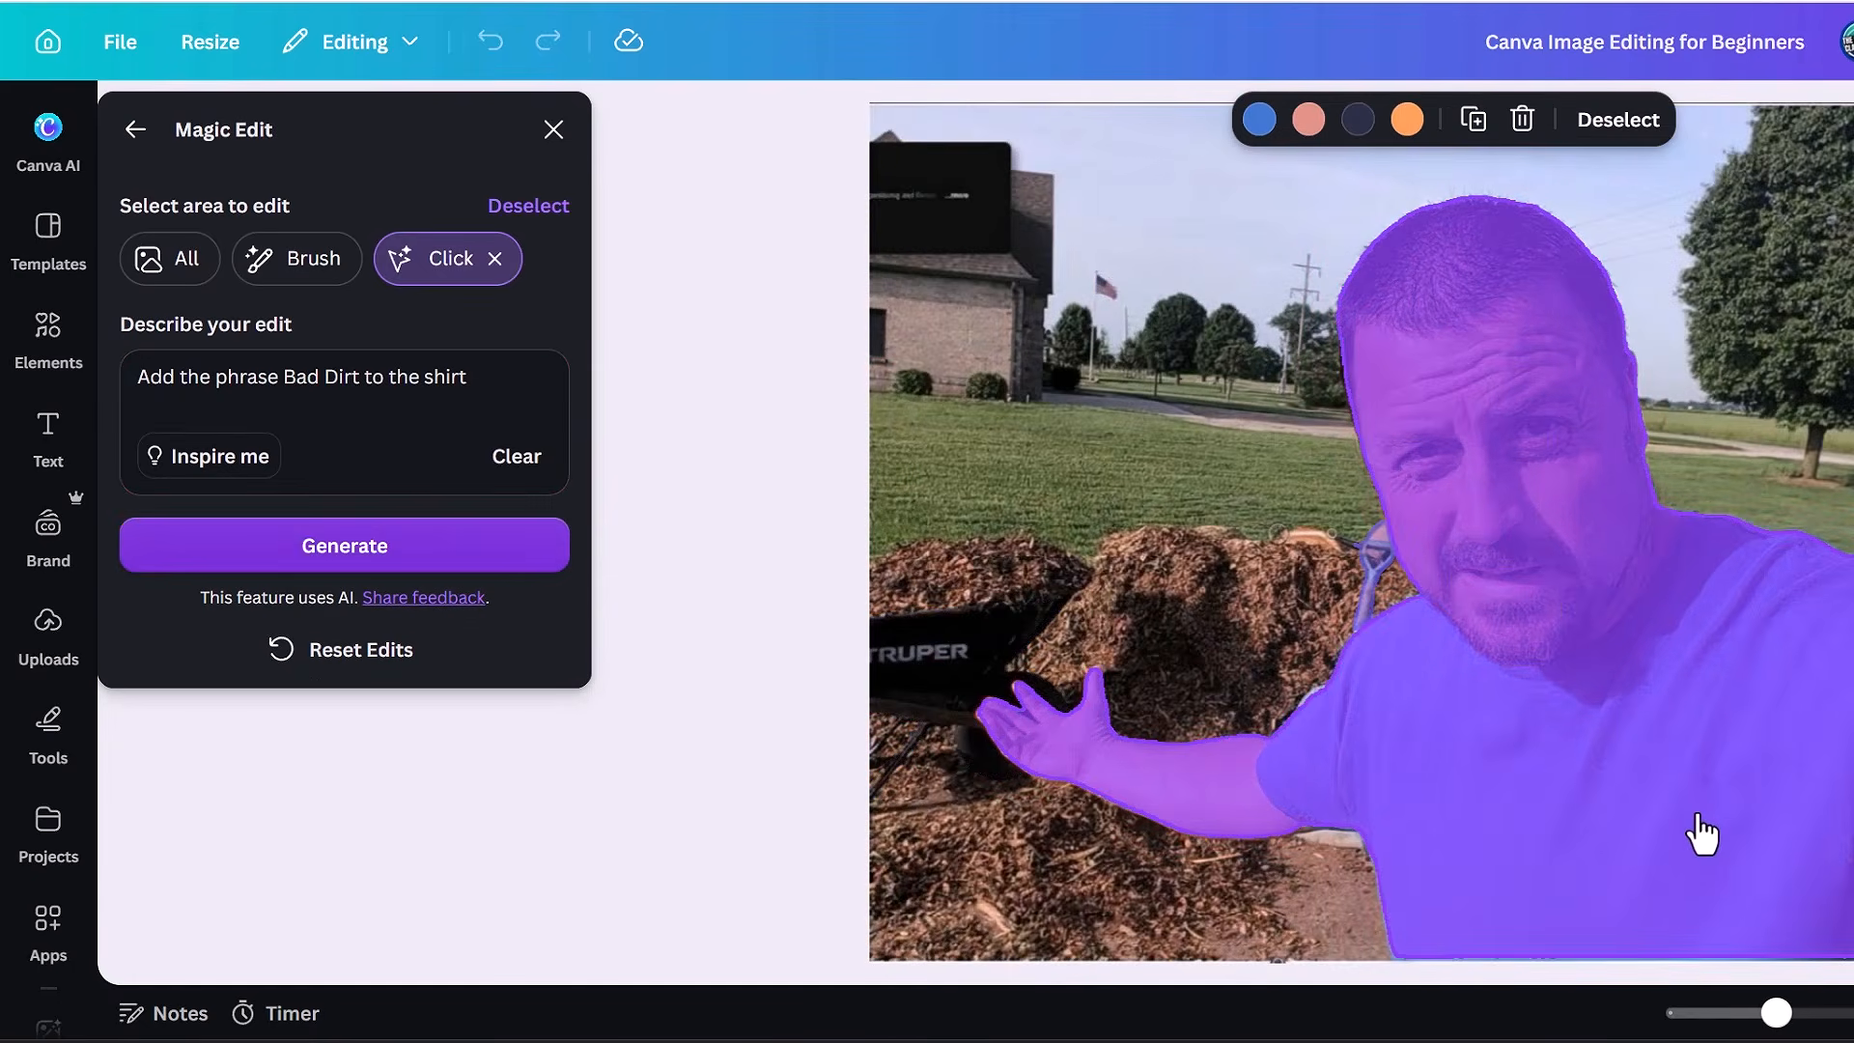
{"action": "left_click", "coordinate": [344, 549]}
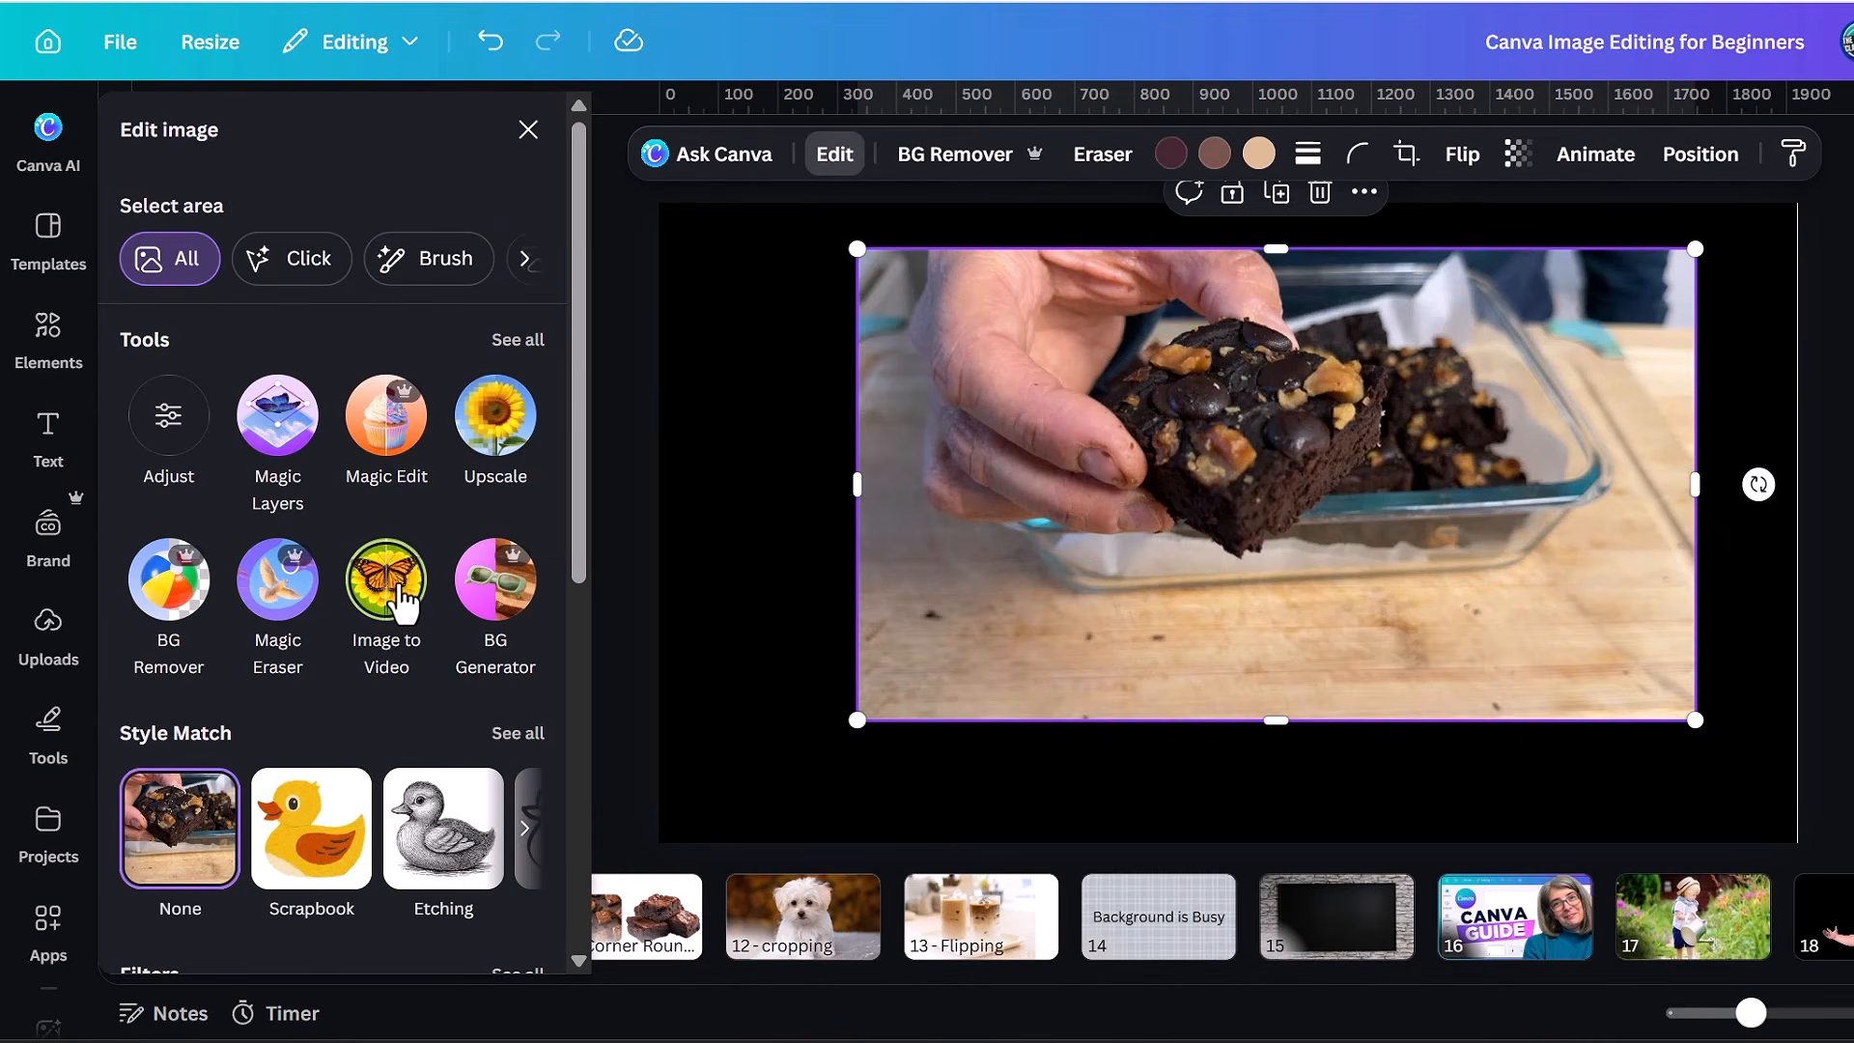
{"action": "left_click", "coordinate": [402, 600]}
{"action": "left_click", "coordinate": [440, 406]}
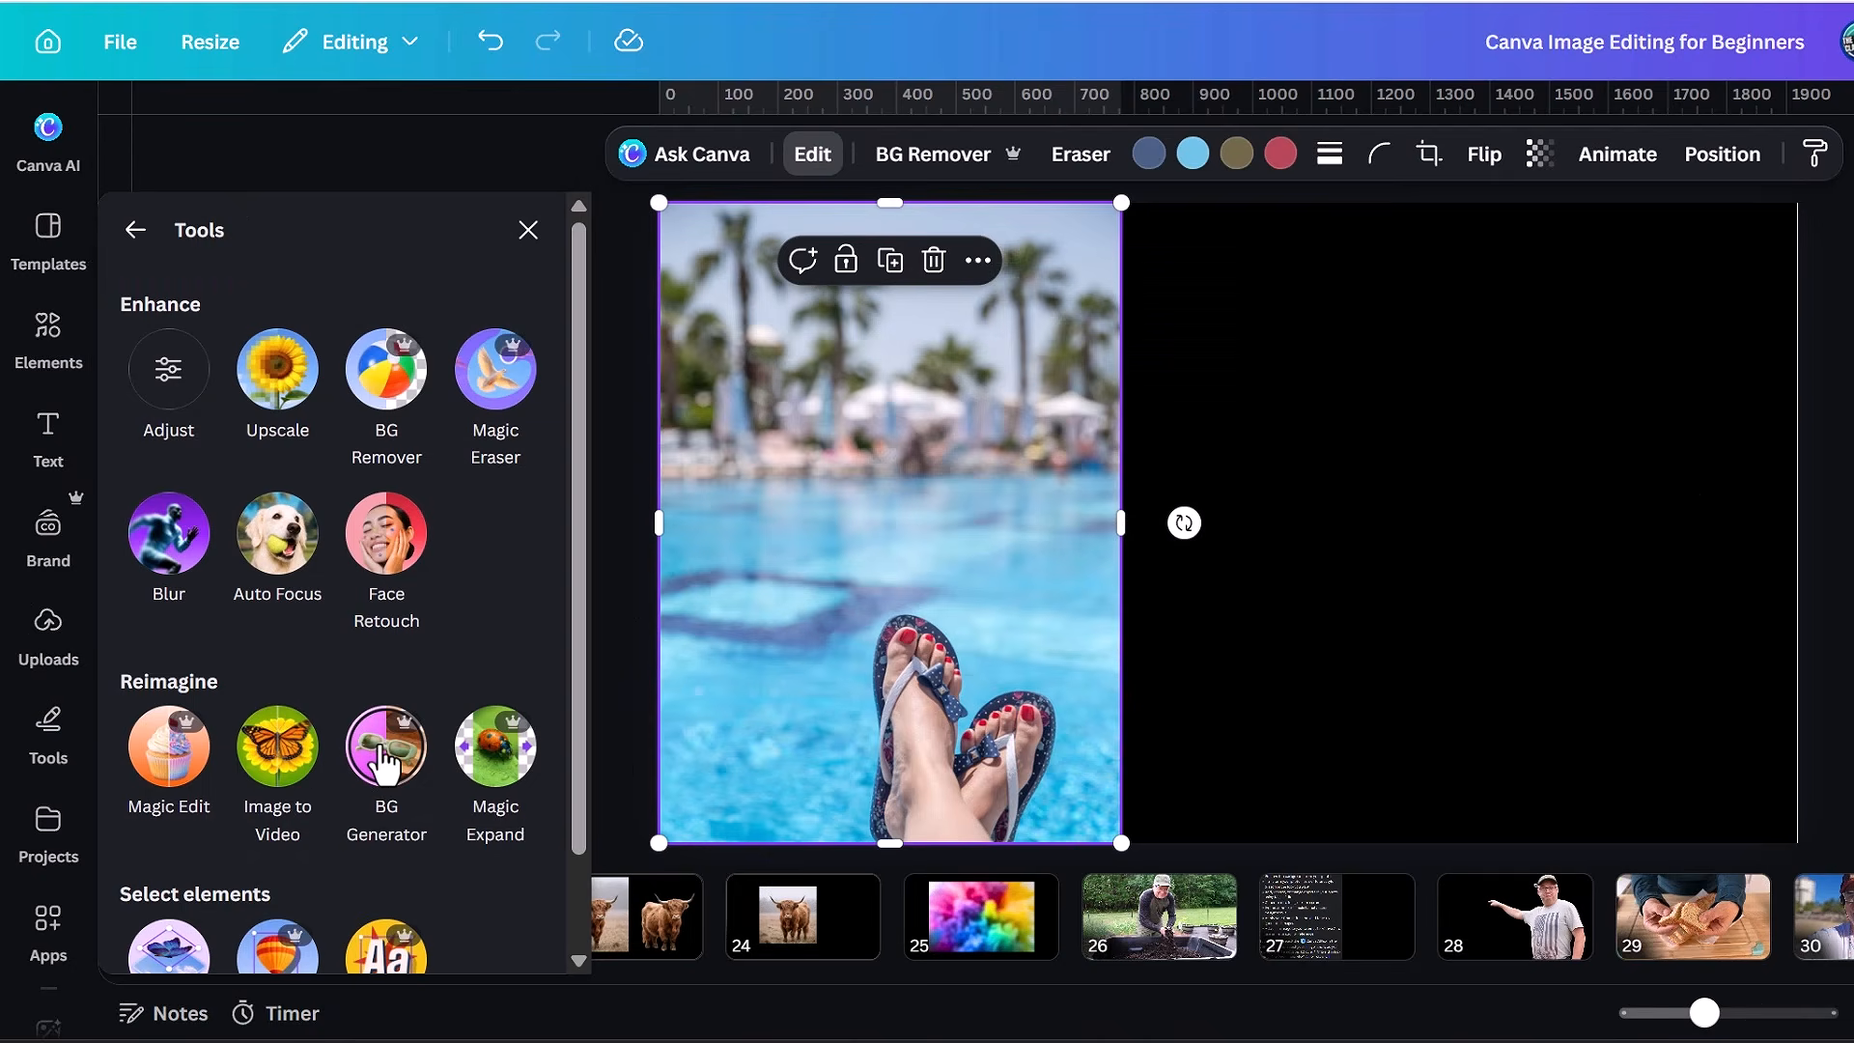
Generate a new background for the flip-flops photo: "Sunny tropical beach with soft white sand, gentle ocean waves, palm trees, and a clear blue sky".
{"action": "left_click", "coordinate": [386, 763]}
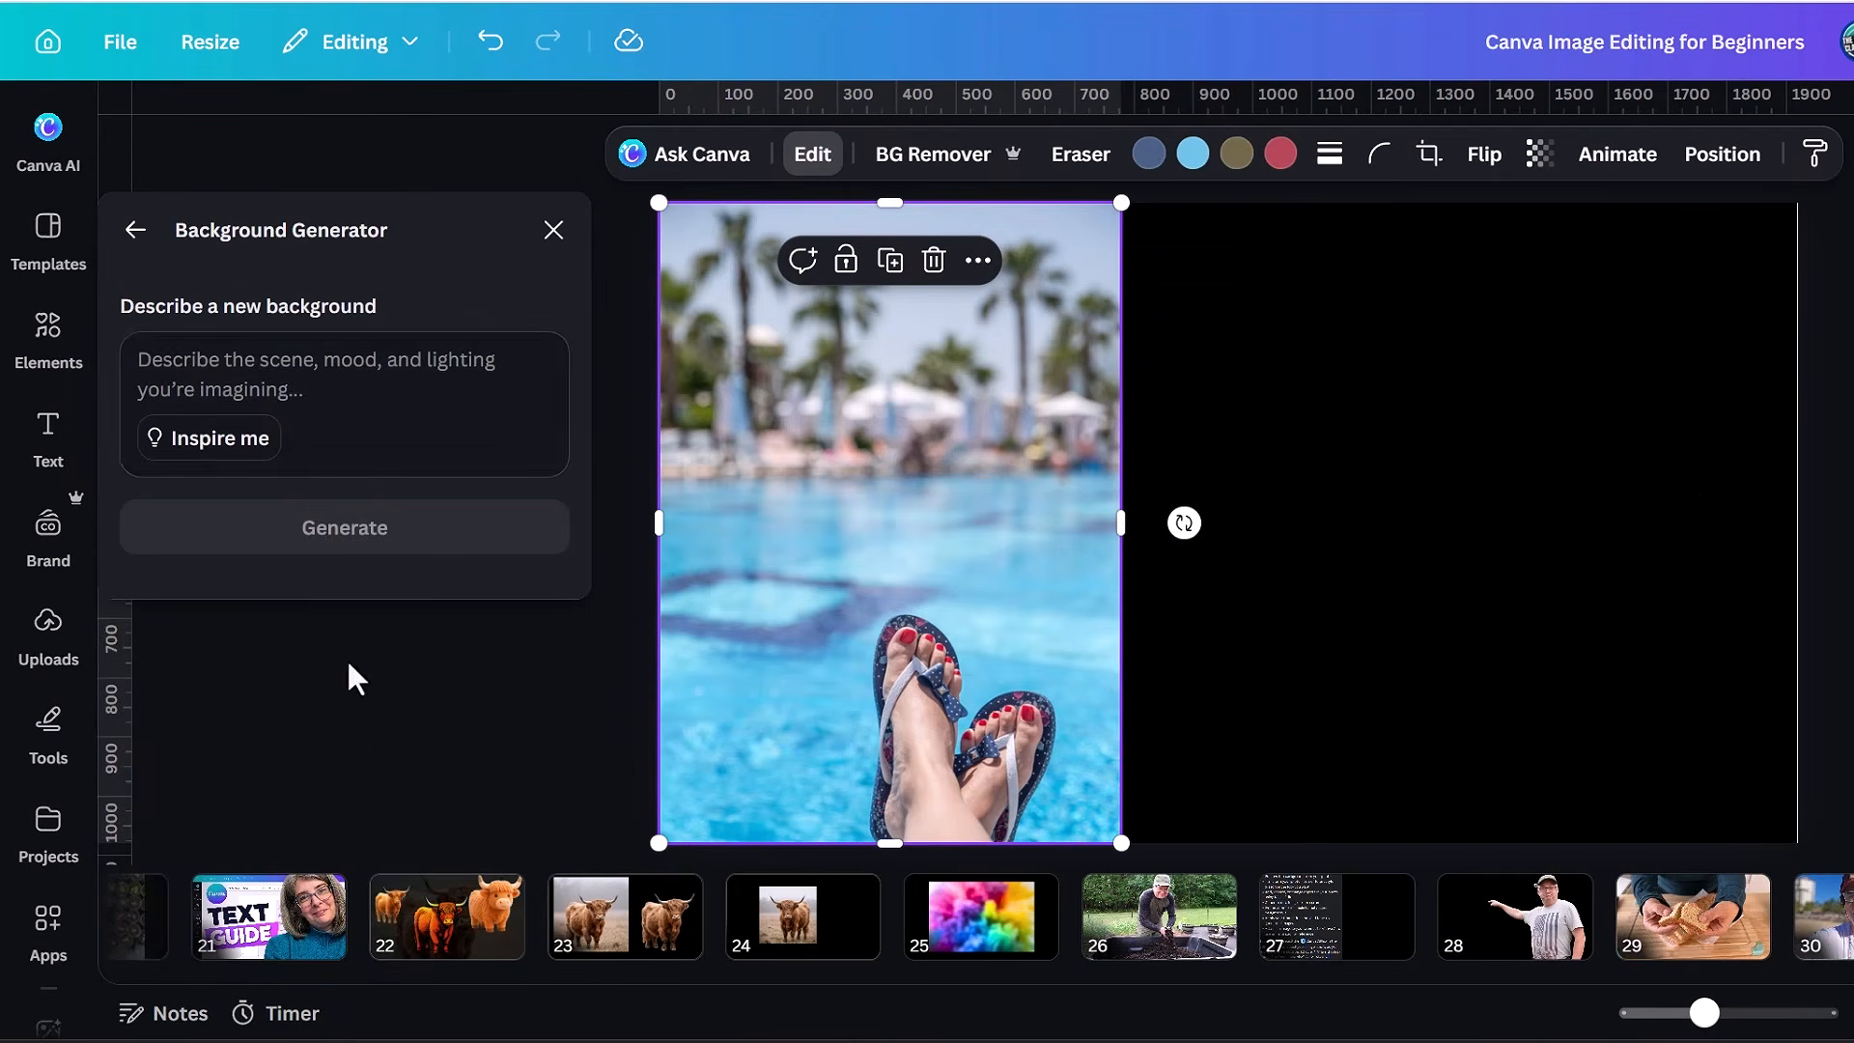
{"action": "left_click", "coordinate": [314, 367]}
{"action": "type", "text": "Sunny tropical beach with soft white sand, gentle ocean waves, palm trees, and a clear blue sky"}
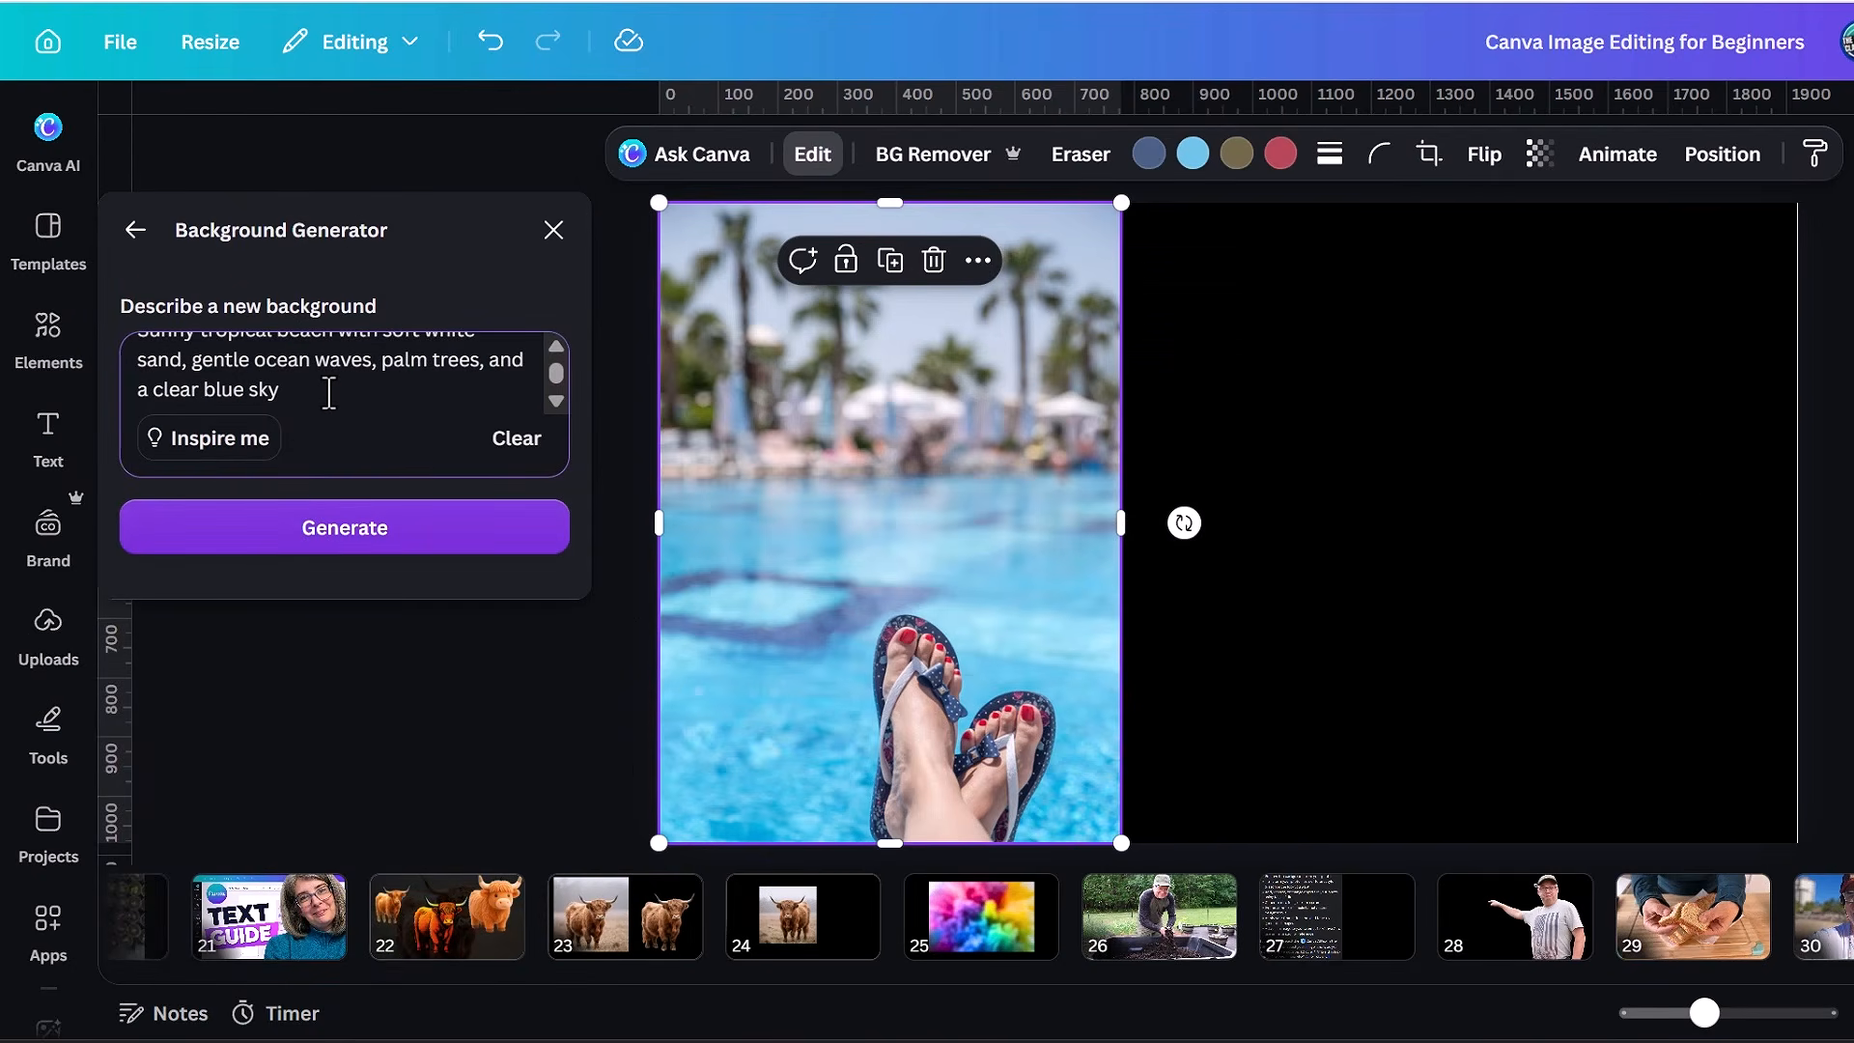
{"action": "left_click", "coordinate": [323, 546]}
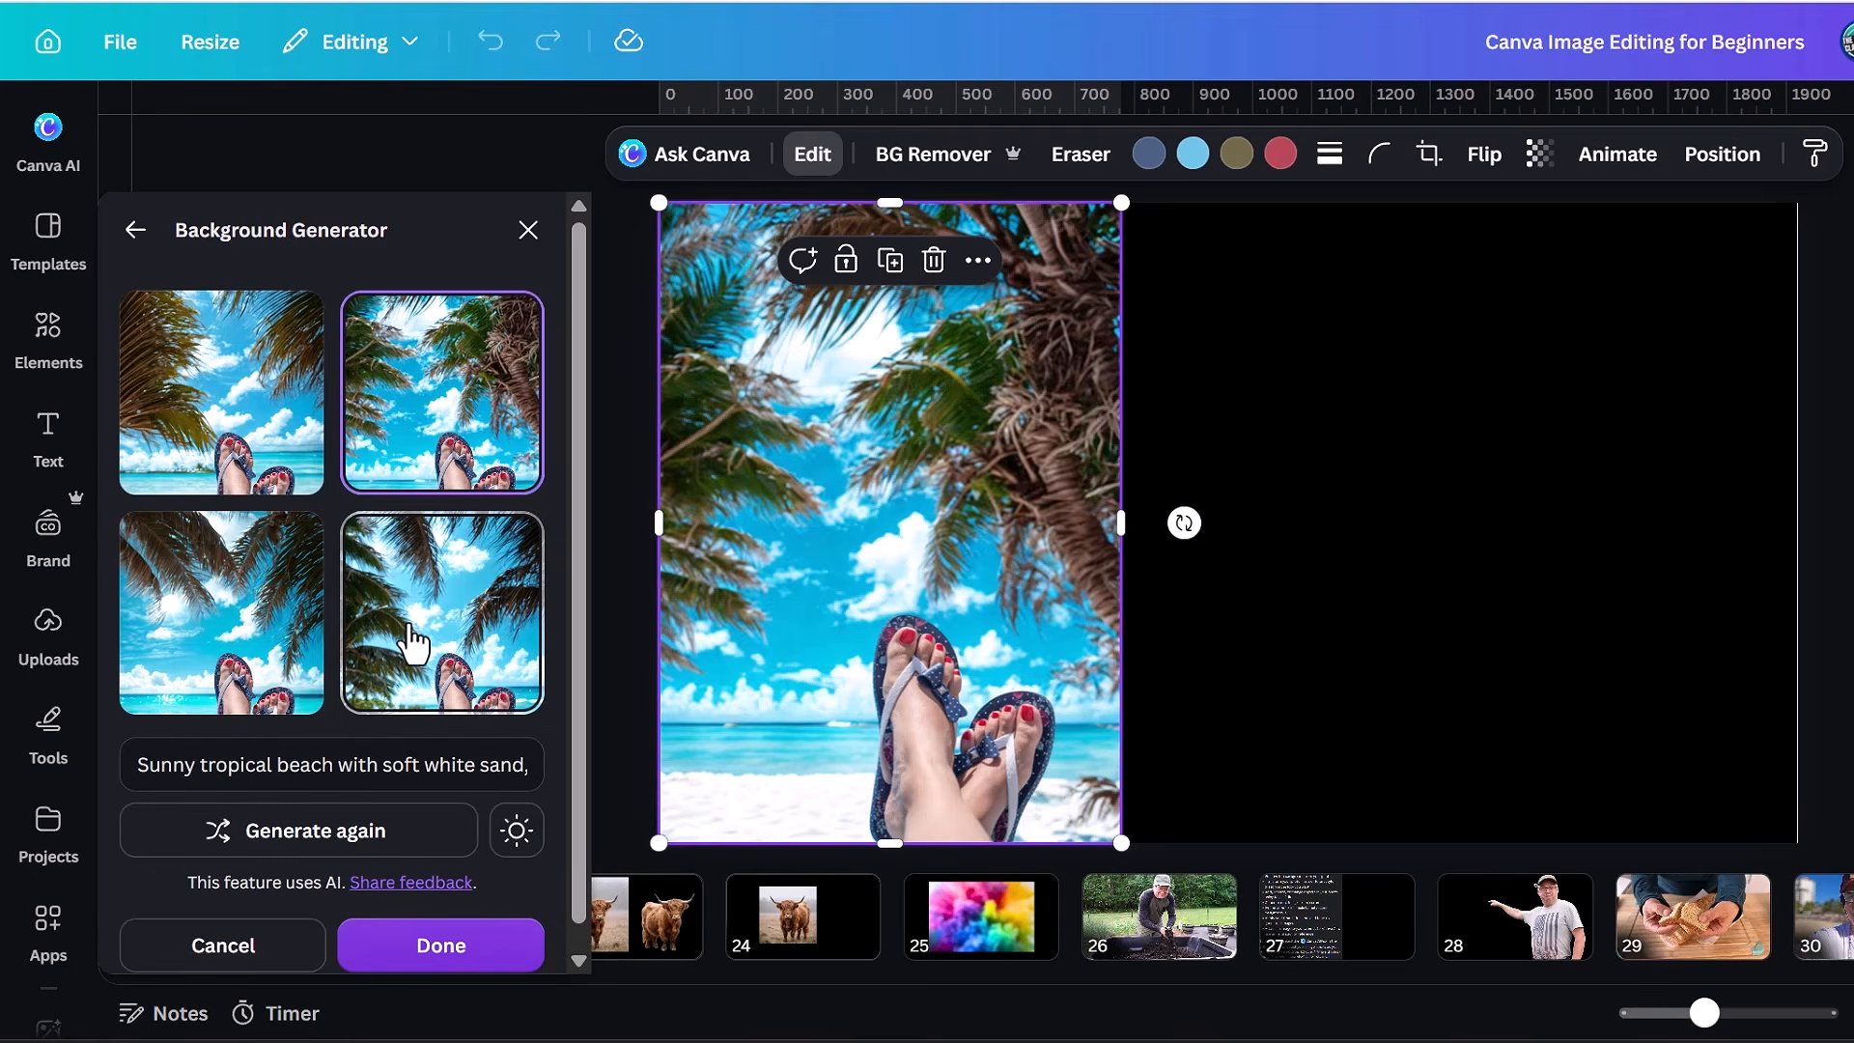
Compare the generated beach backgrounds on the flip-flops photo and choose the first variation.
{"action": "left_click", "coordinate": [414, 642]}
{"action": "left_click", "coordinate": [271, 649]}
{"action": "left_click", "coordinate": [232, 440]}
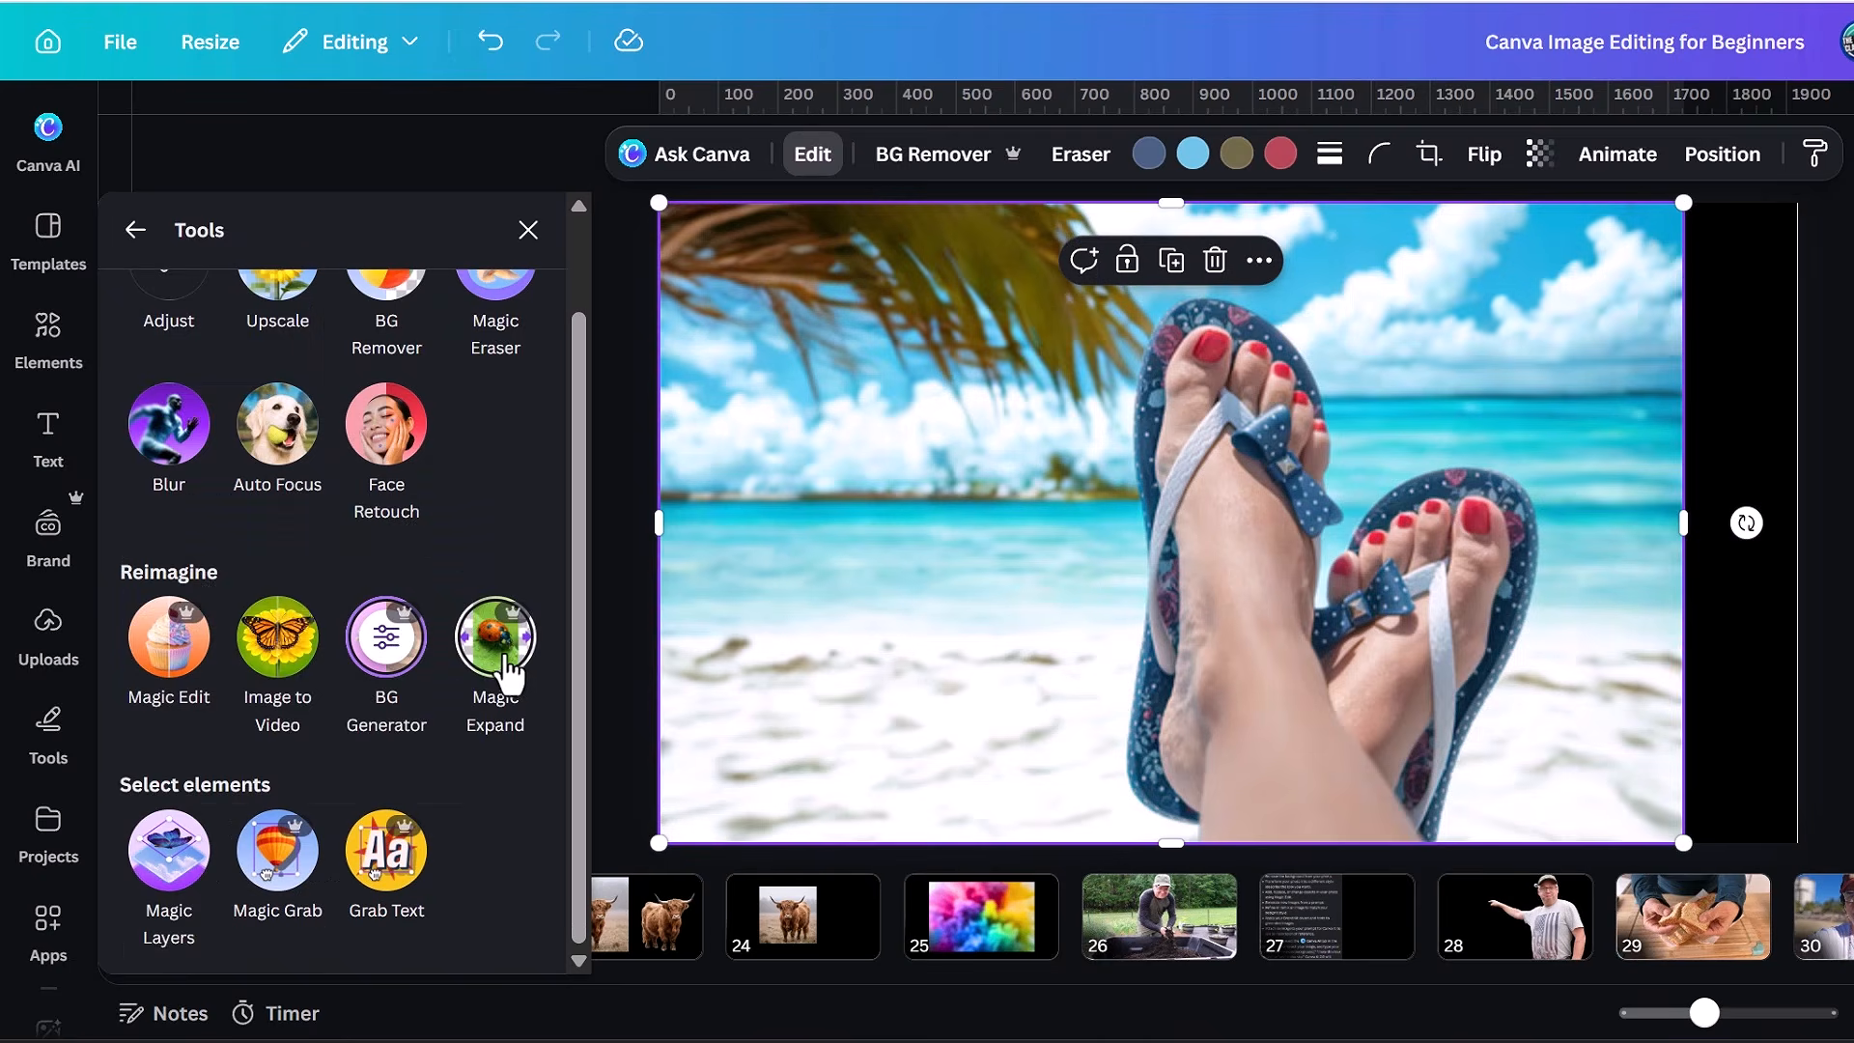
Expand the flip-flops photo to the Whole Page size with Magic Expand.
{"action": "left_click", "coordinate": [498, 633]}
{"action": "left_click", "coordinate": [384, 541]}
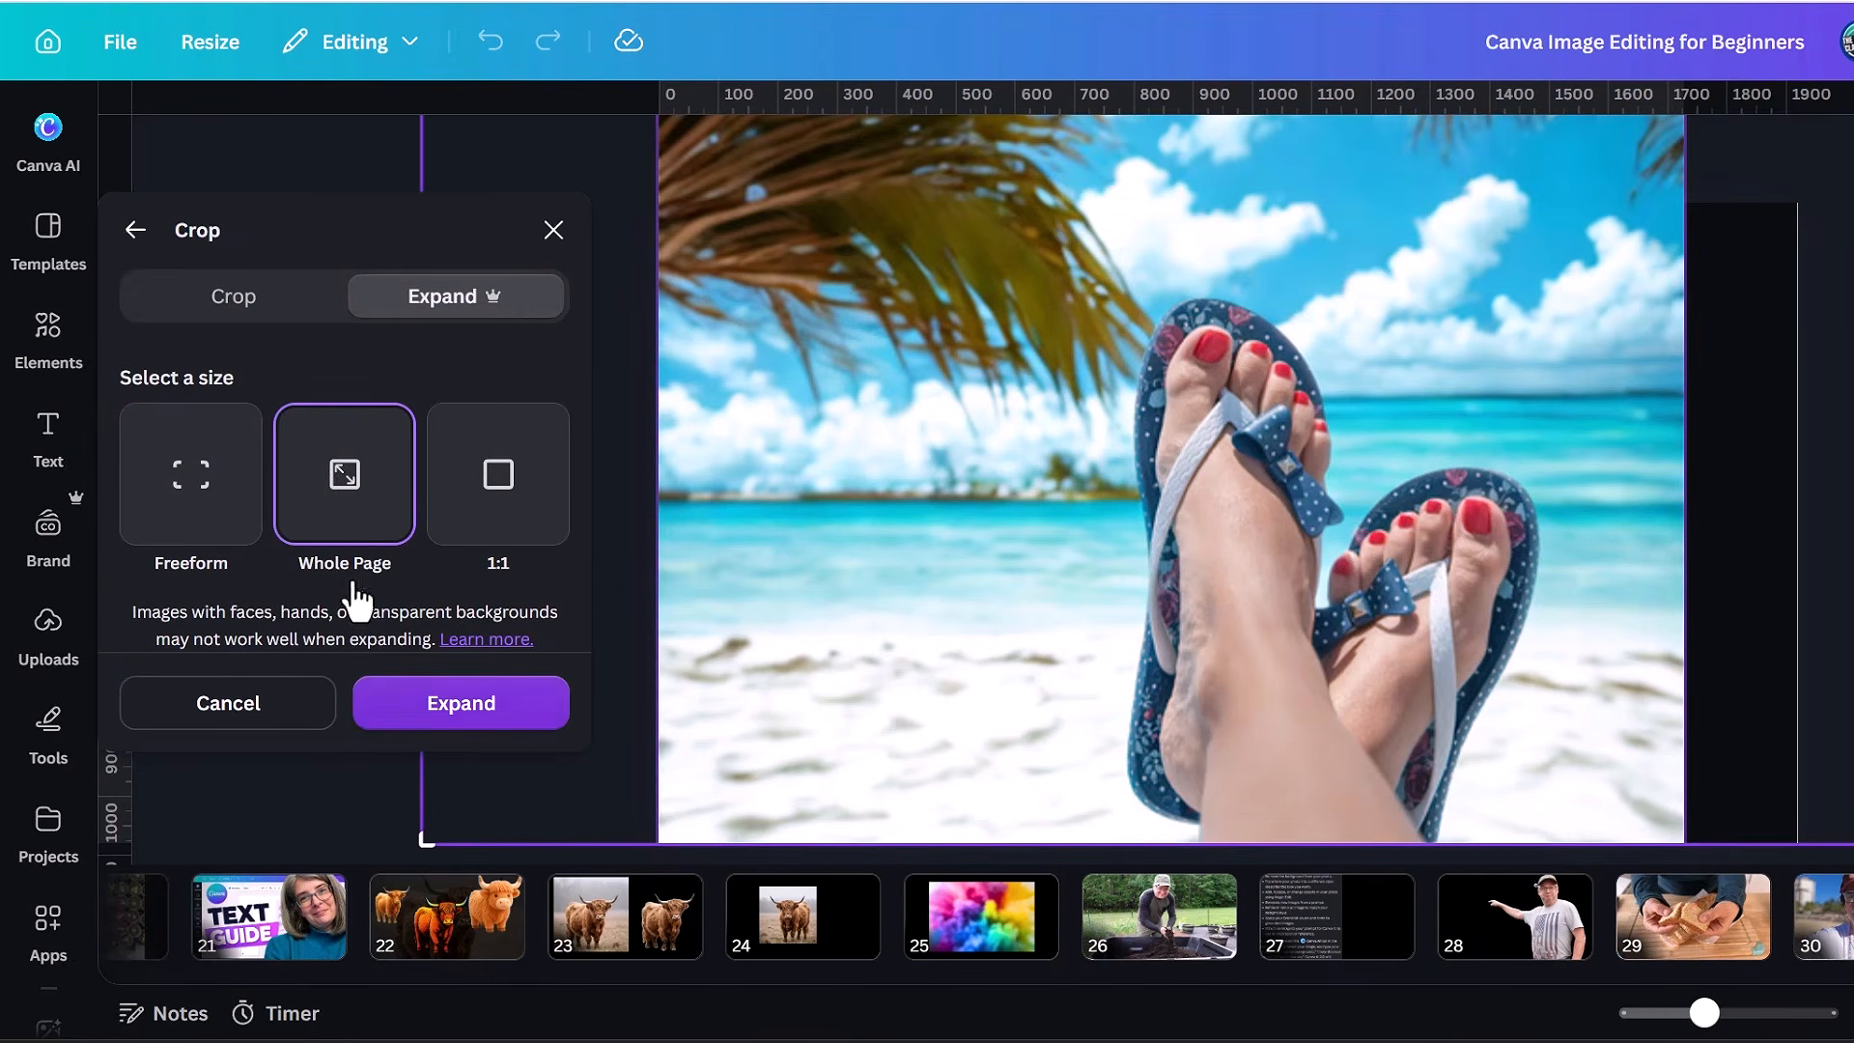
{"action": "left_click", "coordinate": [450, 705]}
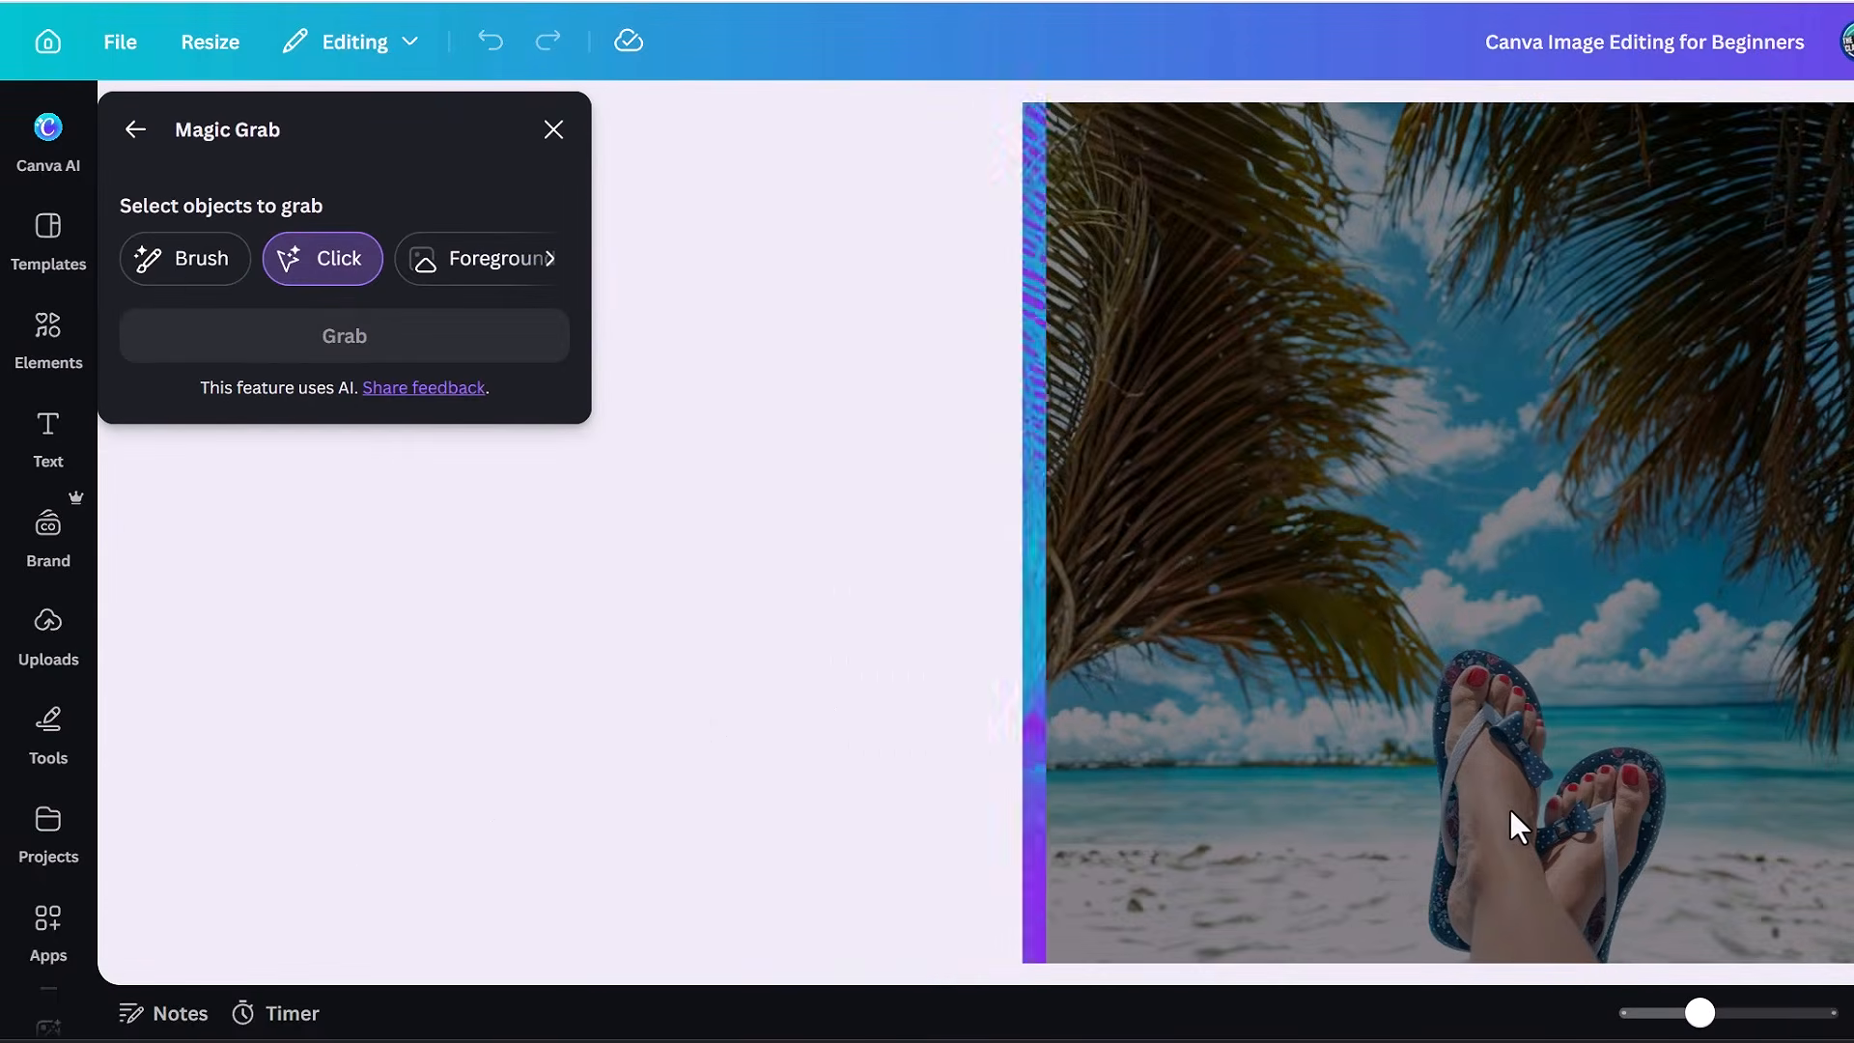
Separate the feet in flip-flops from the beach background with Magic Grab and enlarge them to about 777 by 1,023.
{"action": "left_click", "coordinate": [1574, 903]}
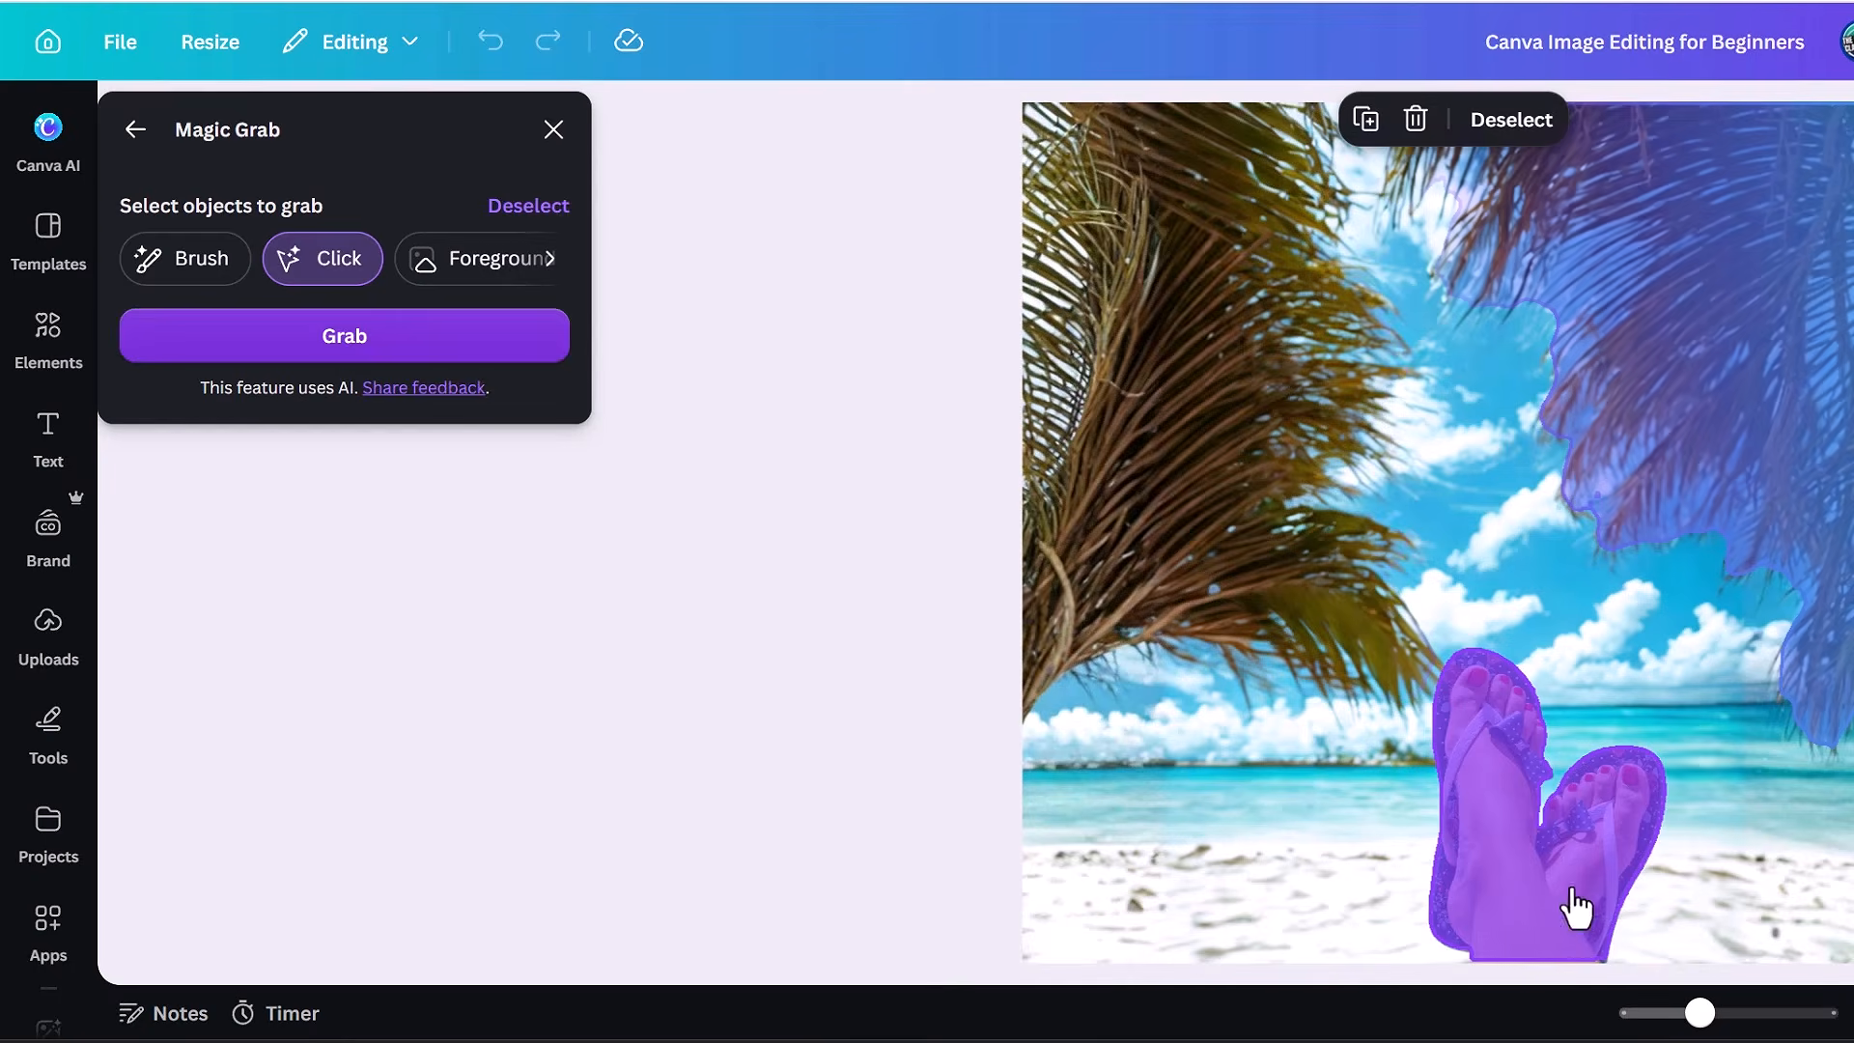
{"action": "left_click", "coordinate": [377, 331]}
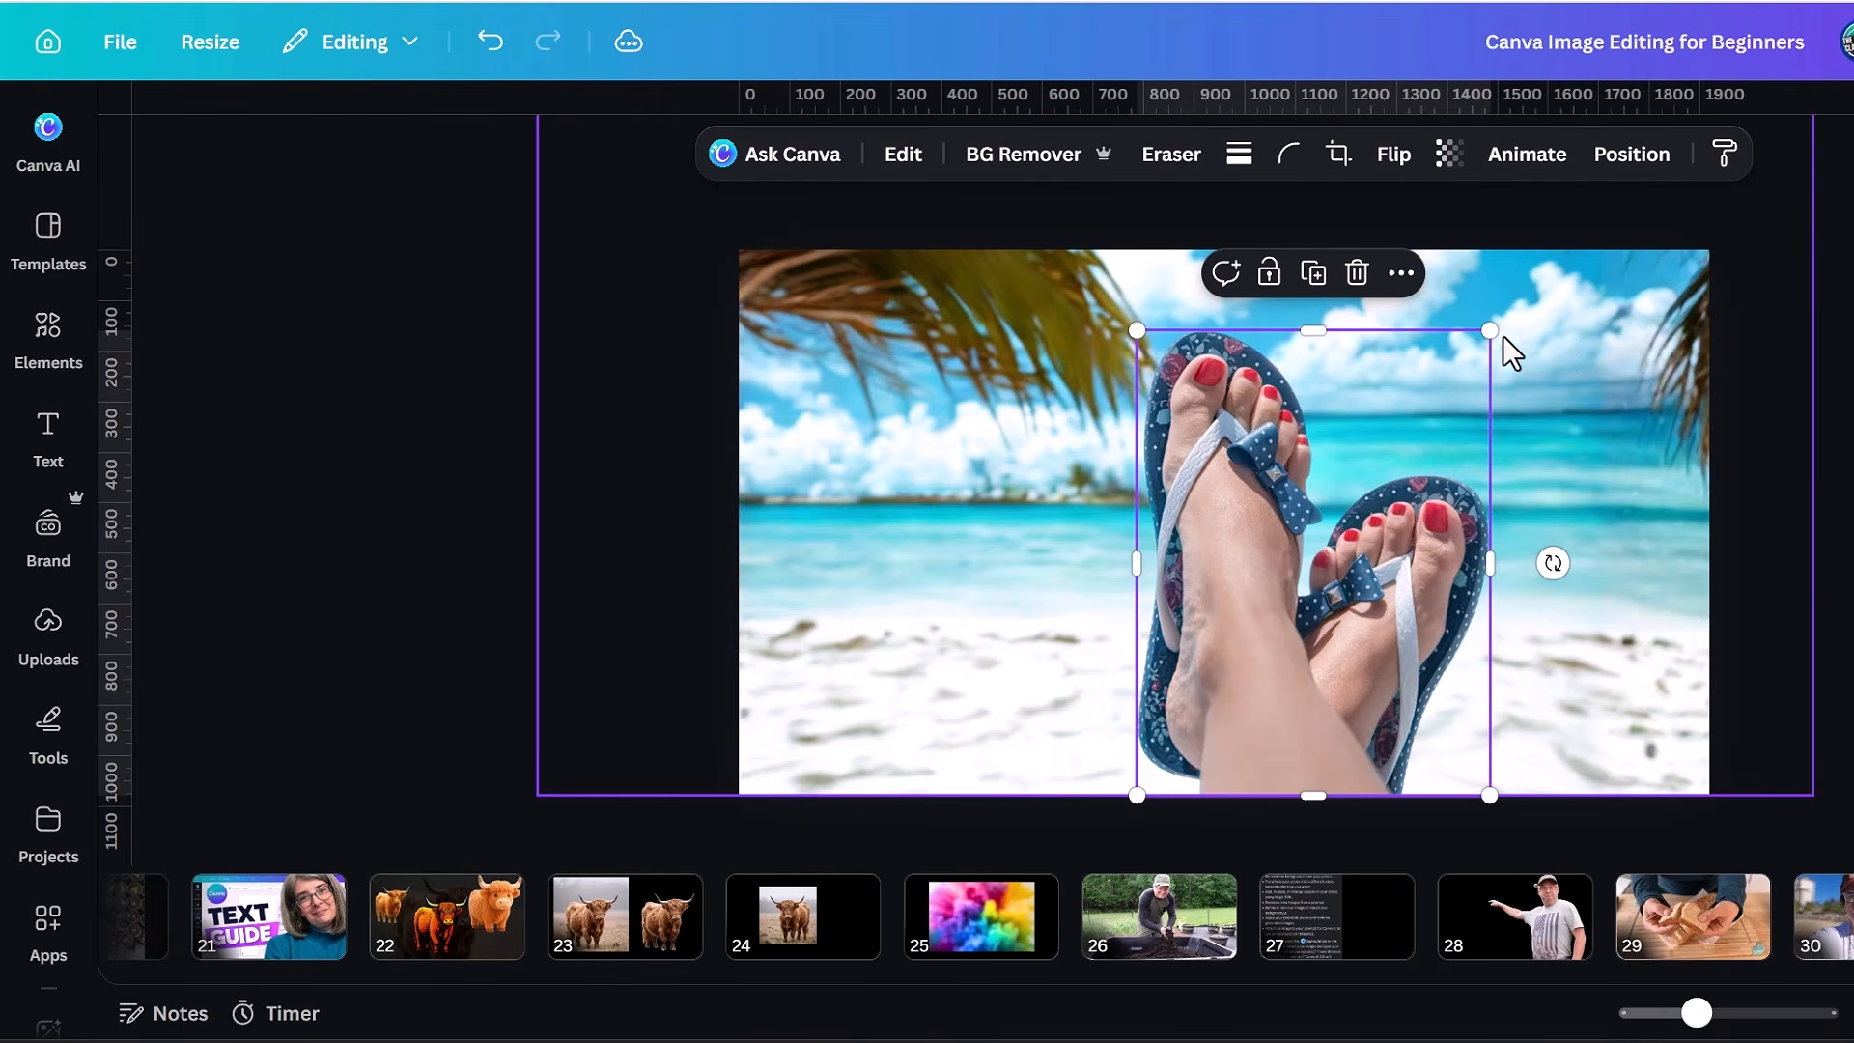
{"action": "left_click_drag", "start_coordinate": [1491, 330], "coordinate": [1572, 311]}
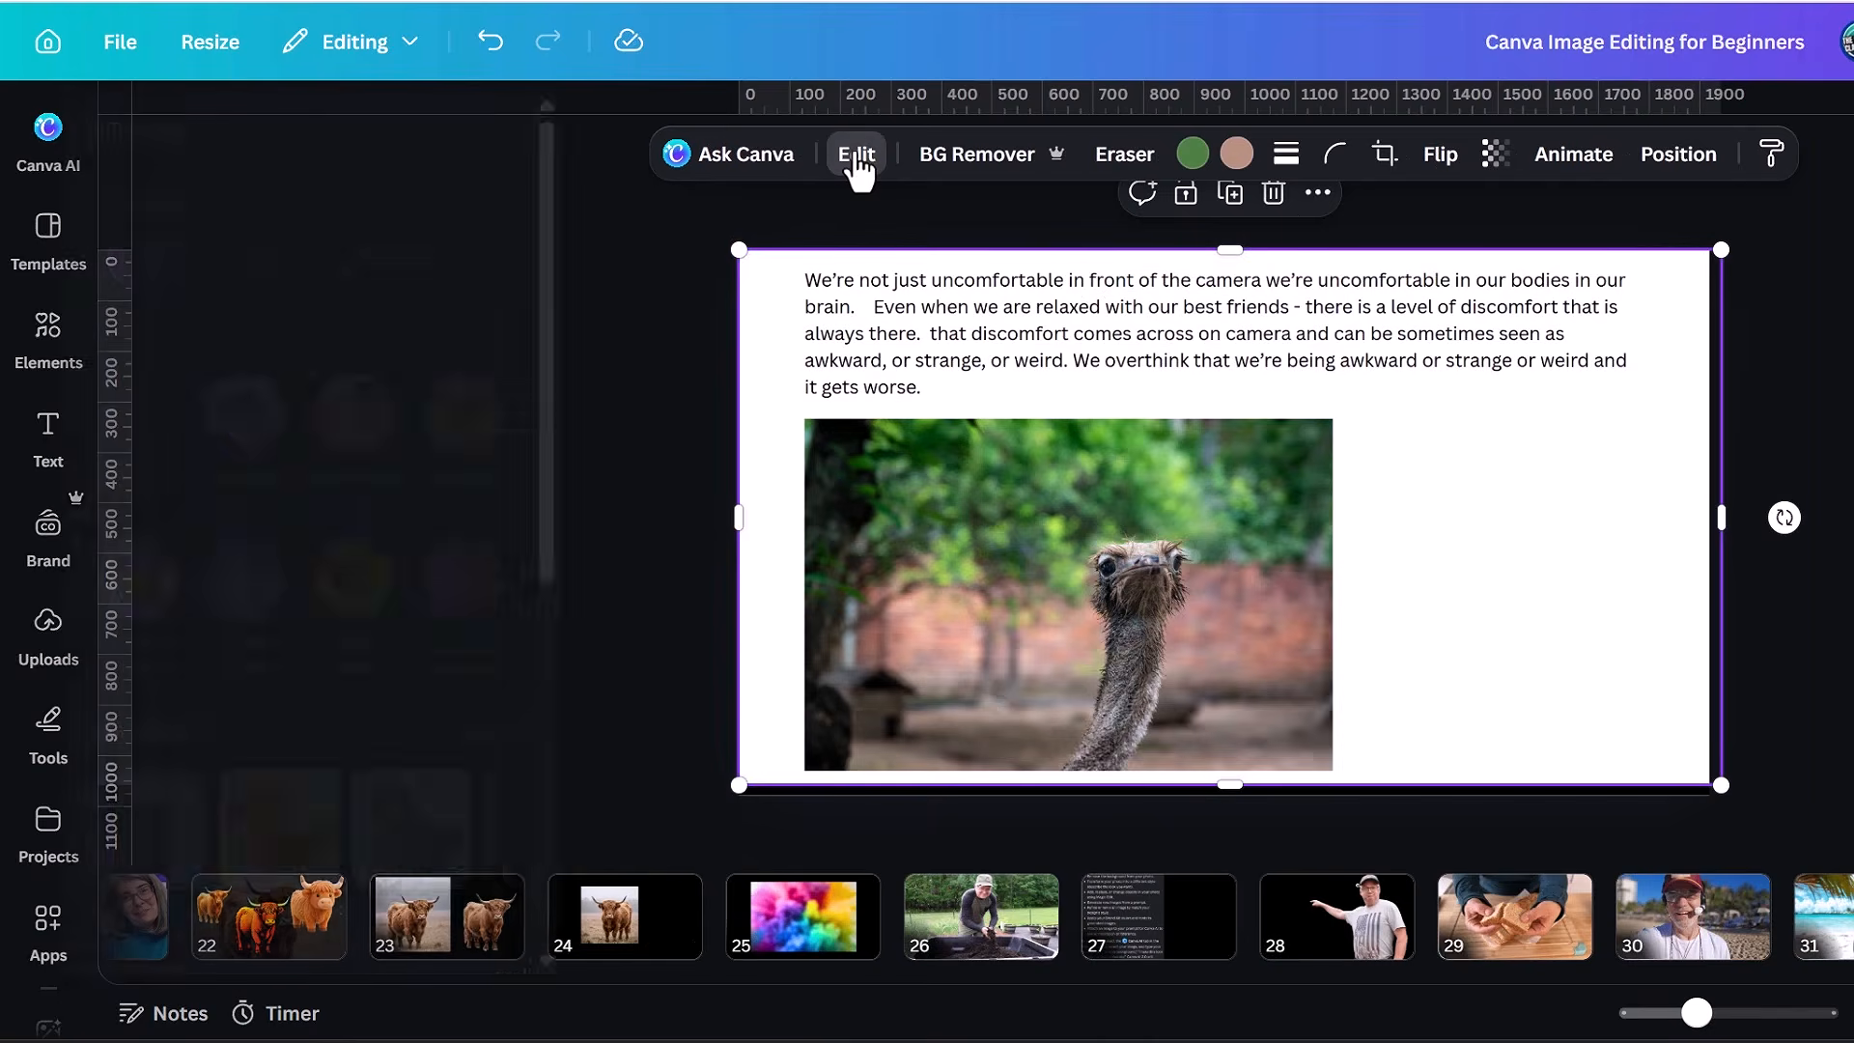
Extract all the text from the ostrich screenshot as editable text with Grab Text.
{"action": "left_click", "coordinate": [857, 156]}
{"action": "left_click", "coordinate": [513, 338]}
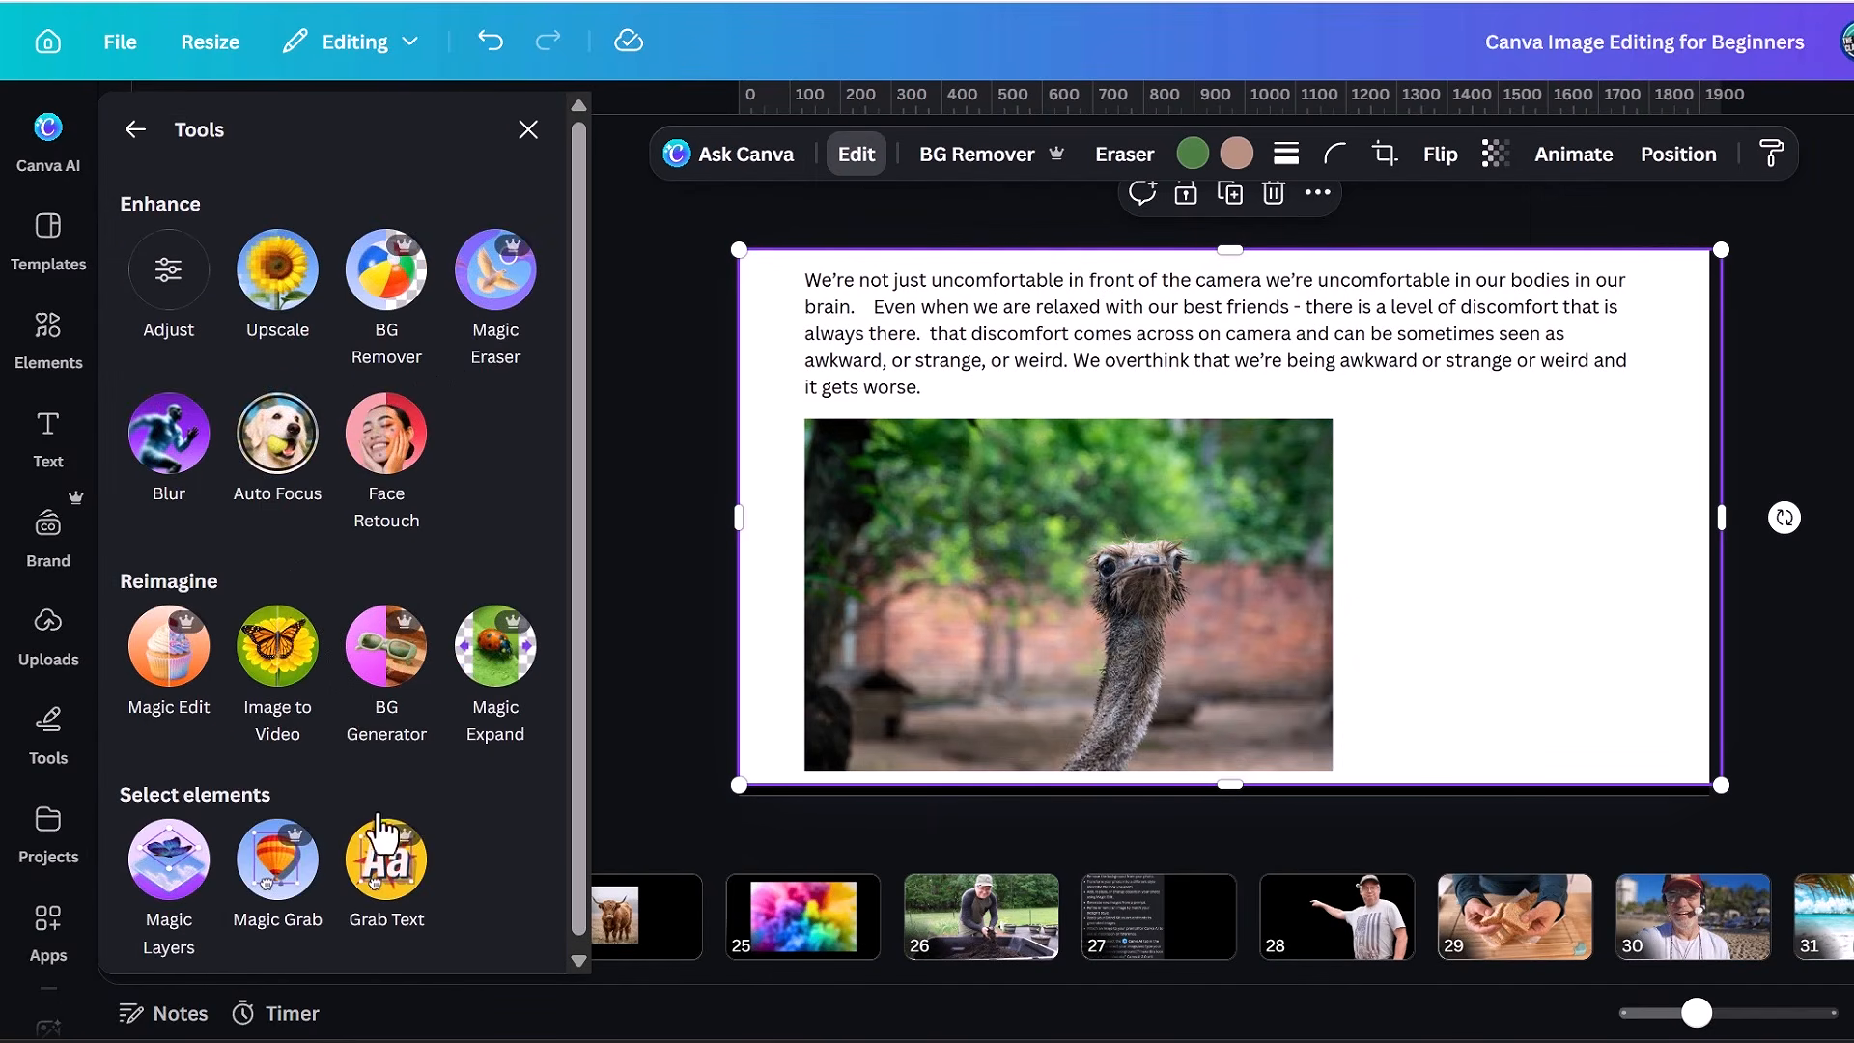
{"action": "left_click", "coordinate": [383, 833]}
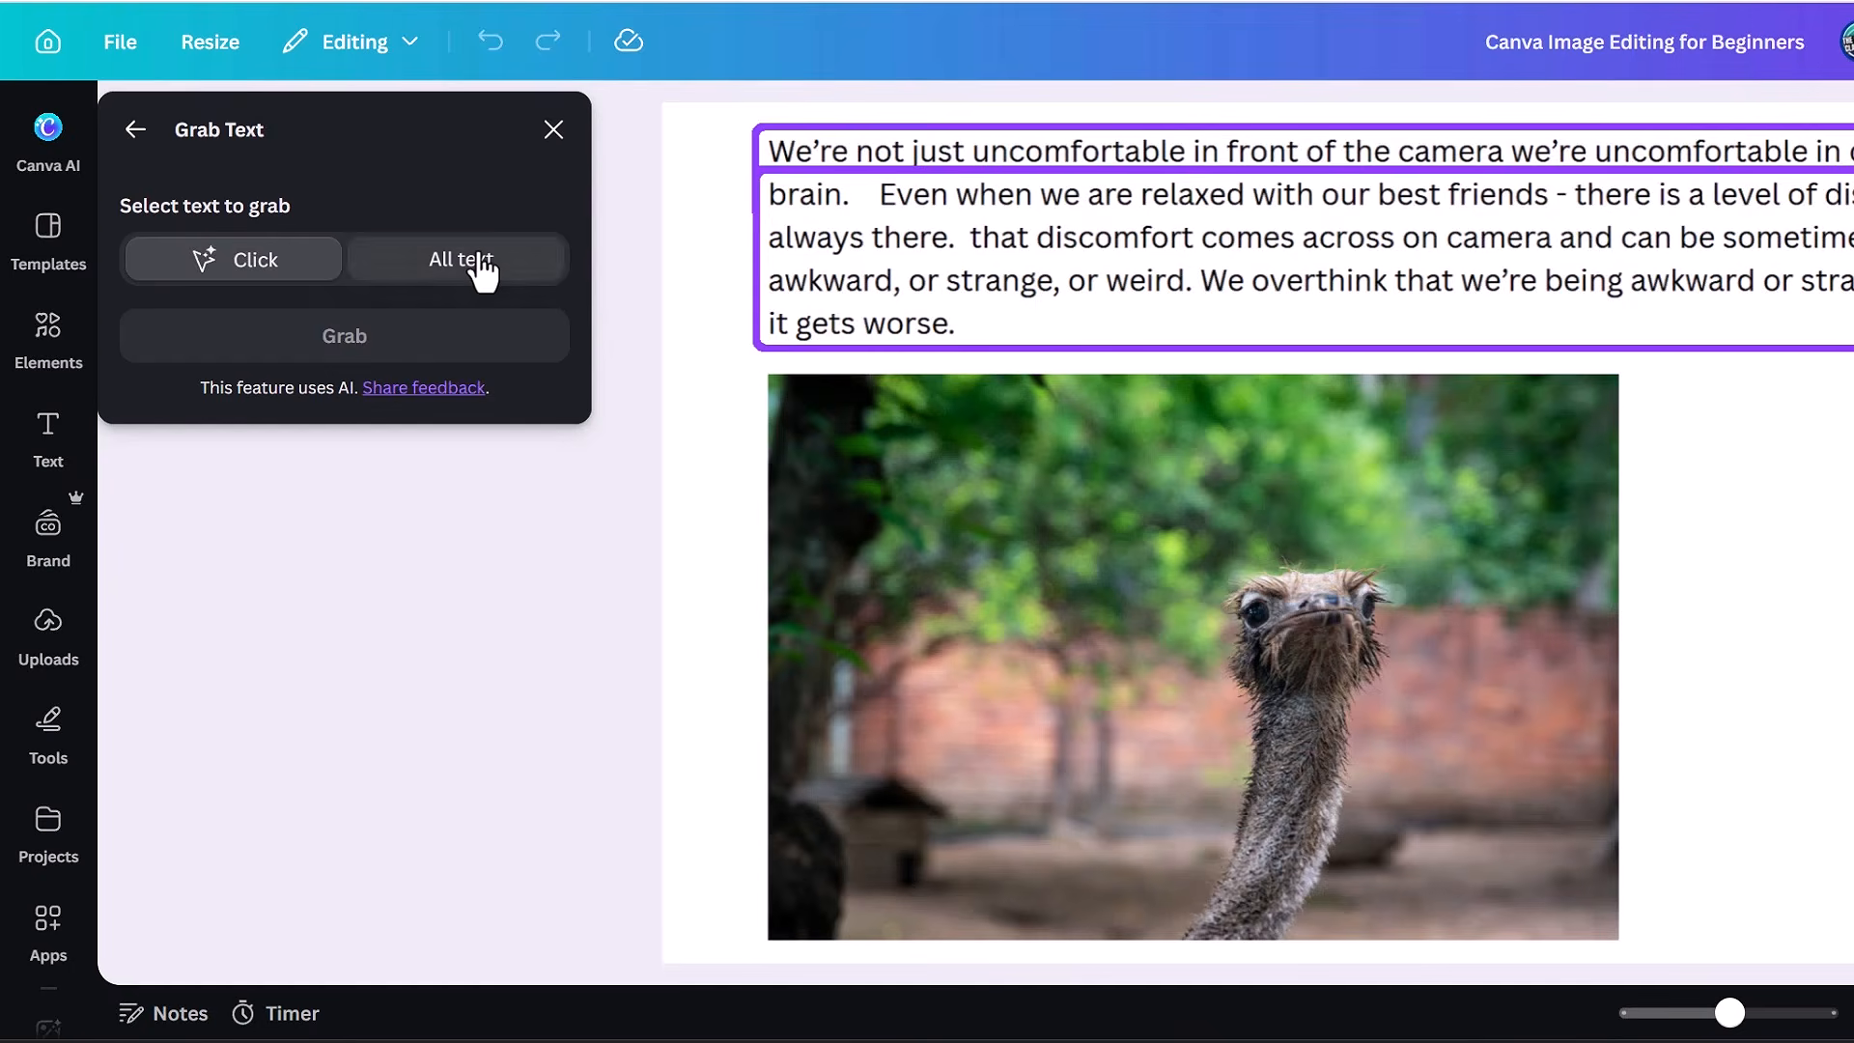
{"action": "left_click", "coordinate": [482, 259]}
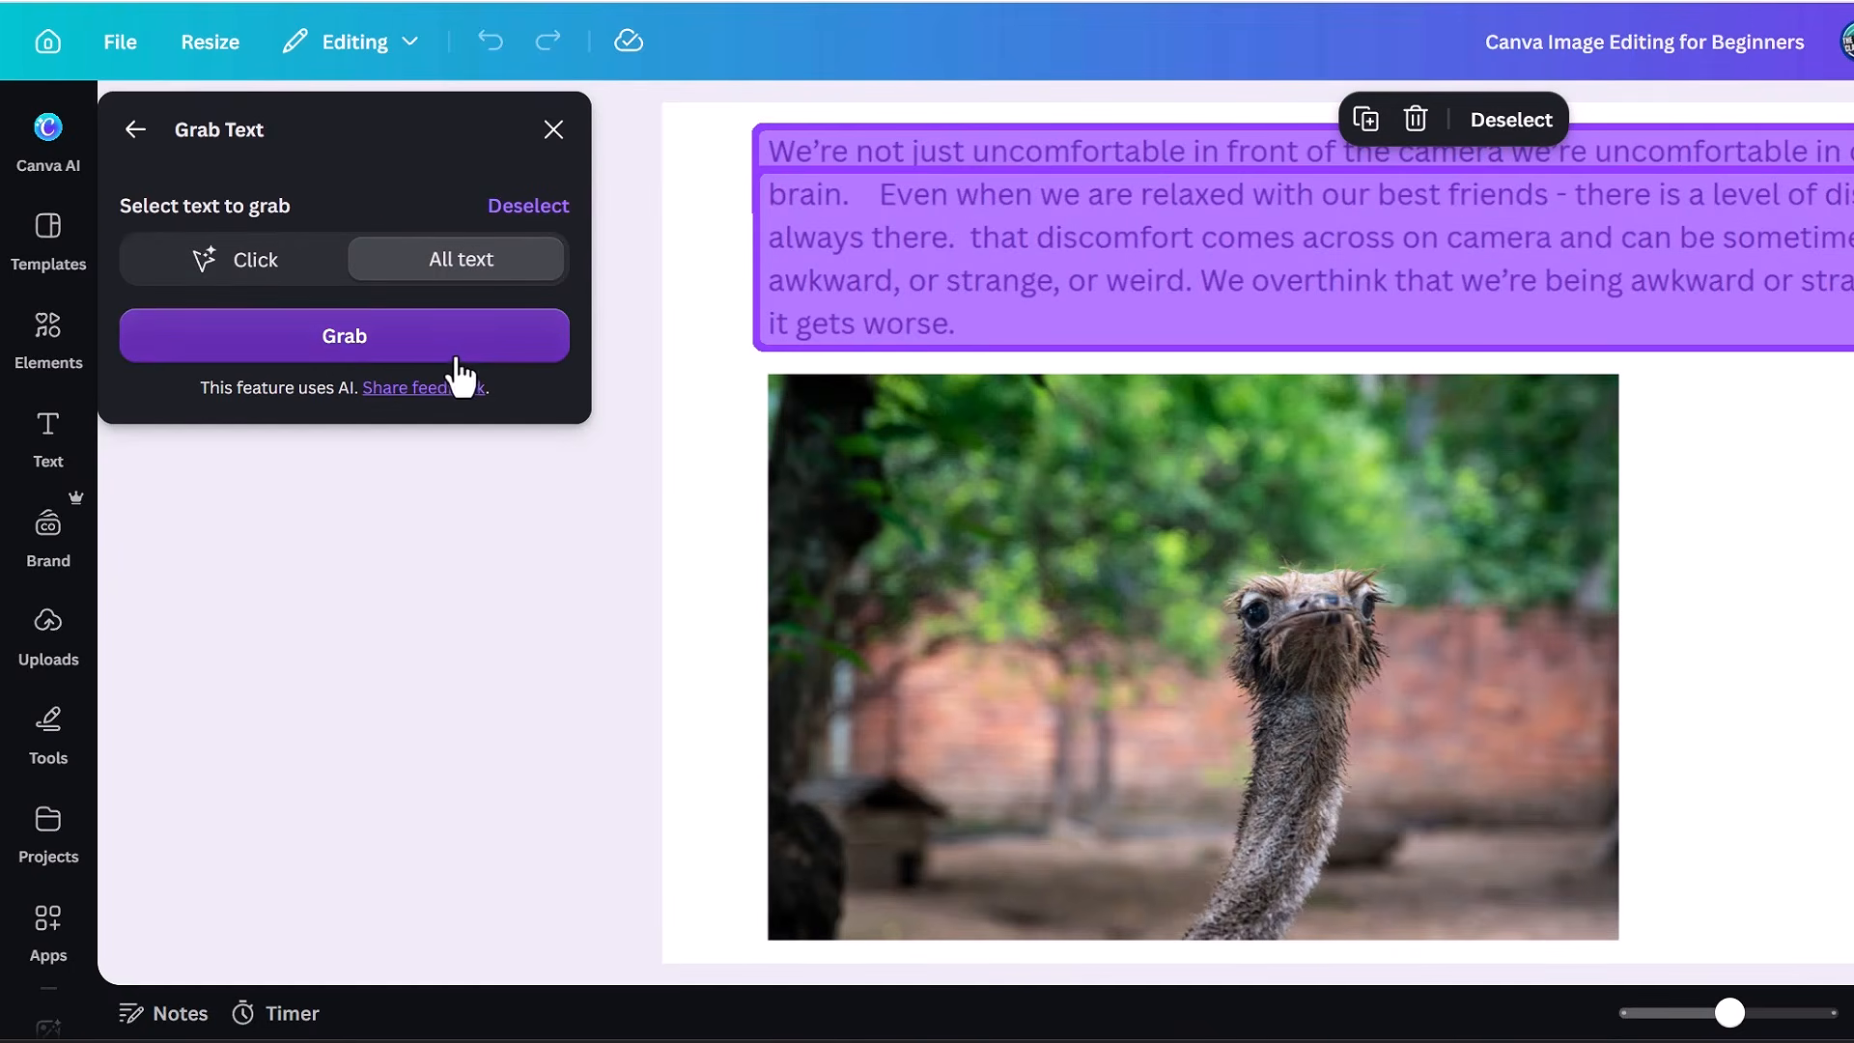
{"action": "left_click", "coordinate": [449, 368]}
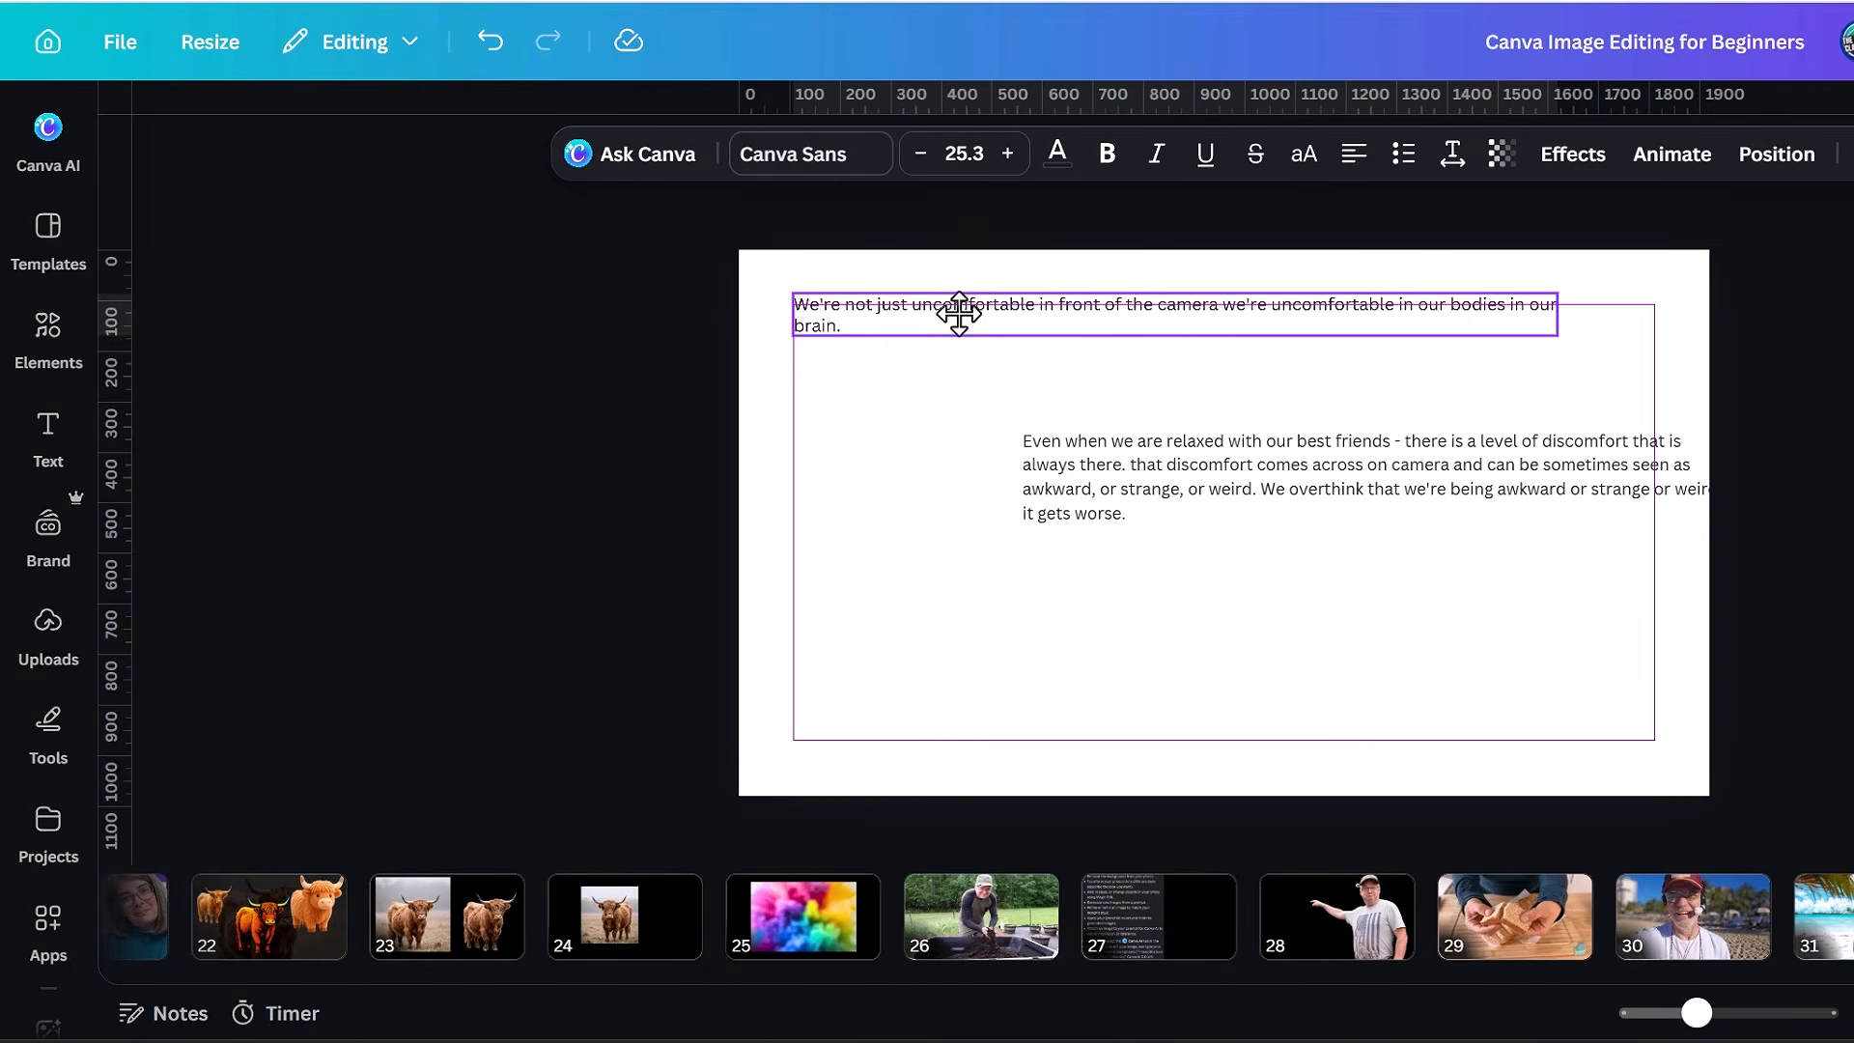
{"action": "left_click", "coordinate": [1366, 584]}
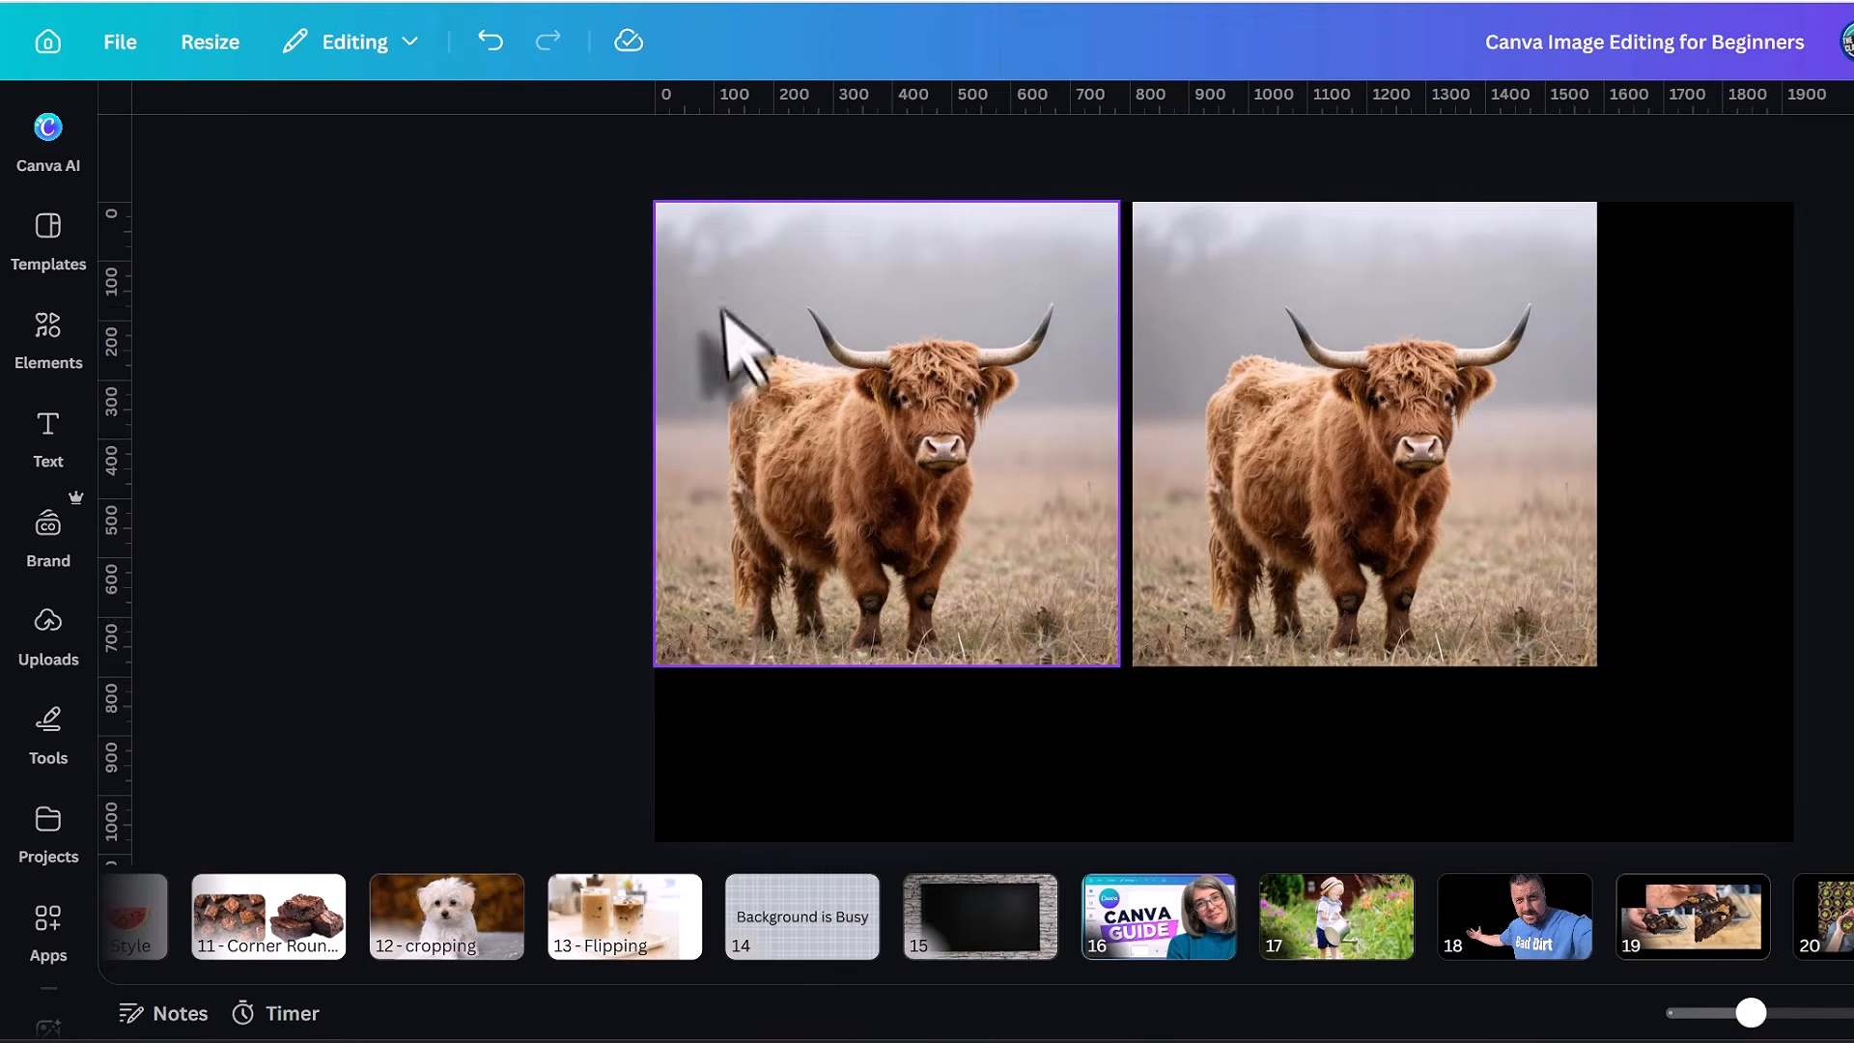
Browse all the Style Match styles for the left highland cow photo and apply the Watercolor style.
{"action": "left_click", "coordinate": [799, 393]}
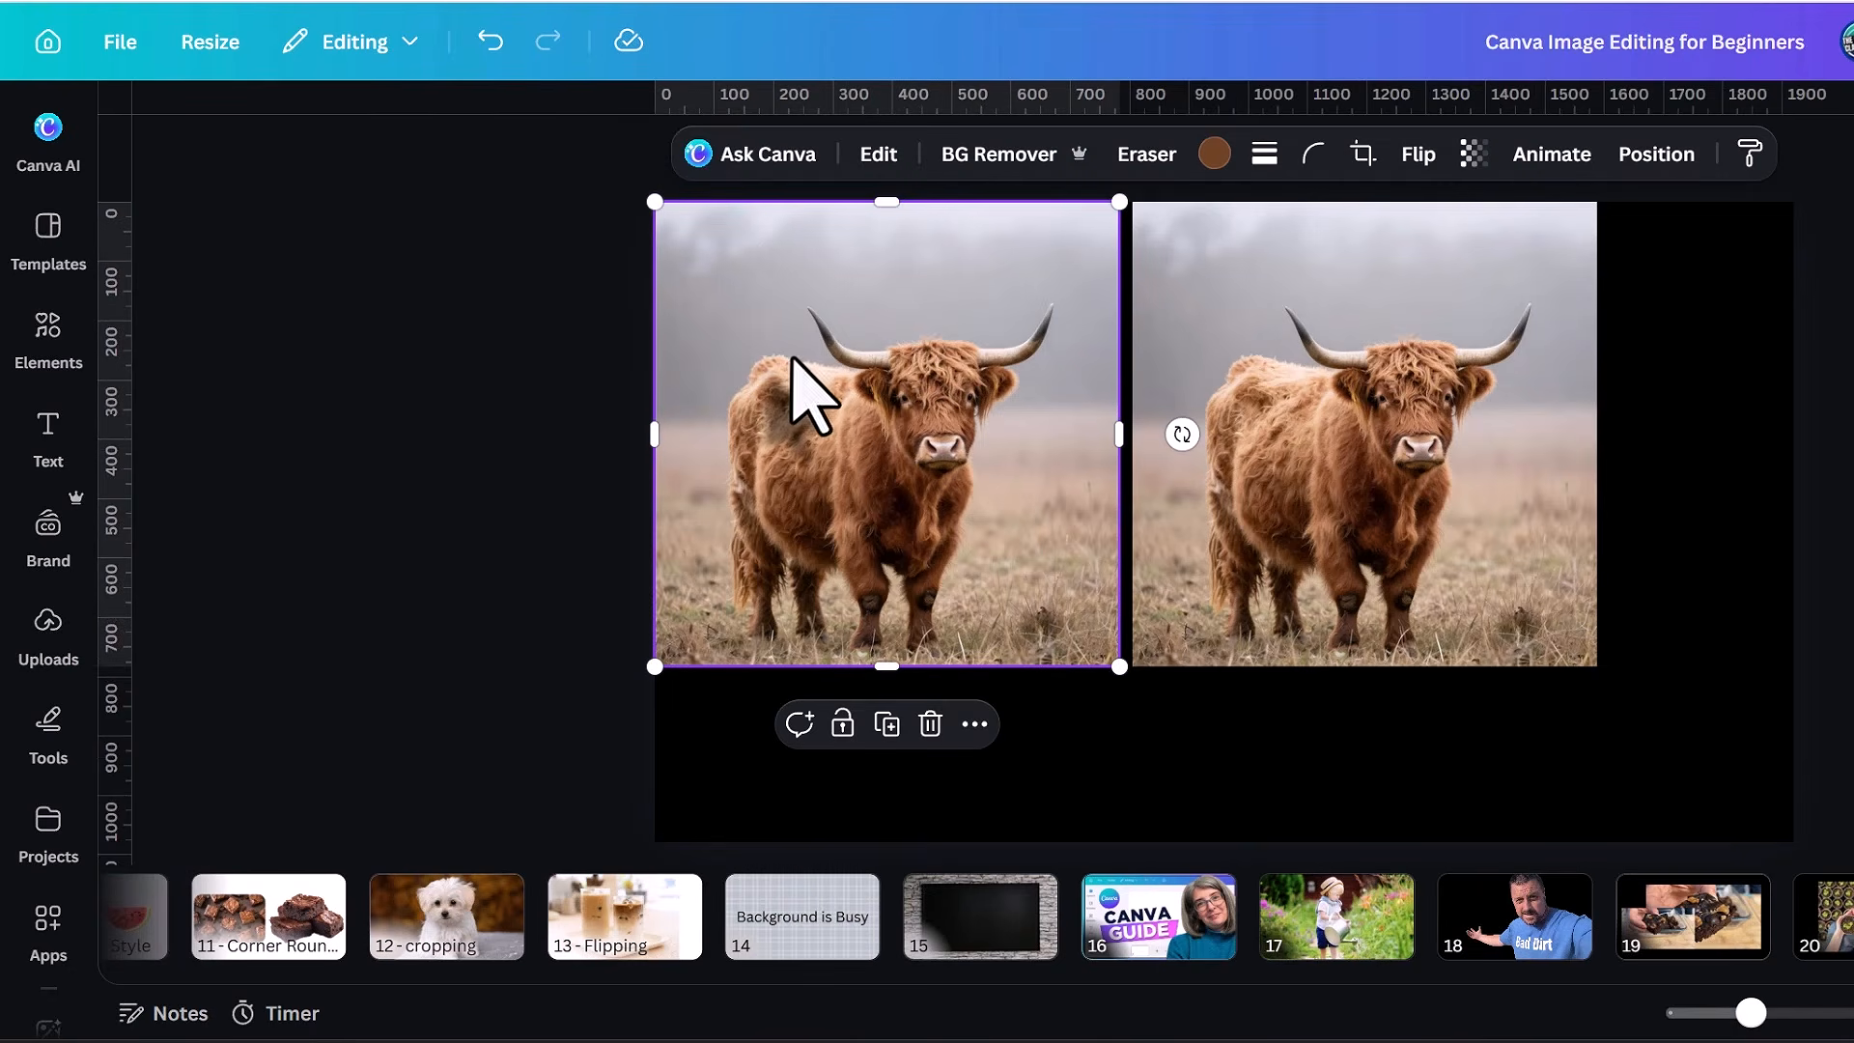
{"action": "left_click", "coordinate": [879, 154]}
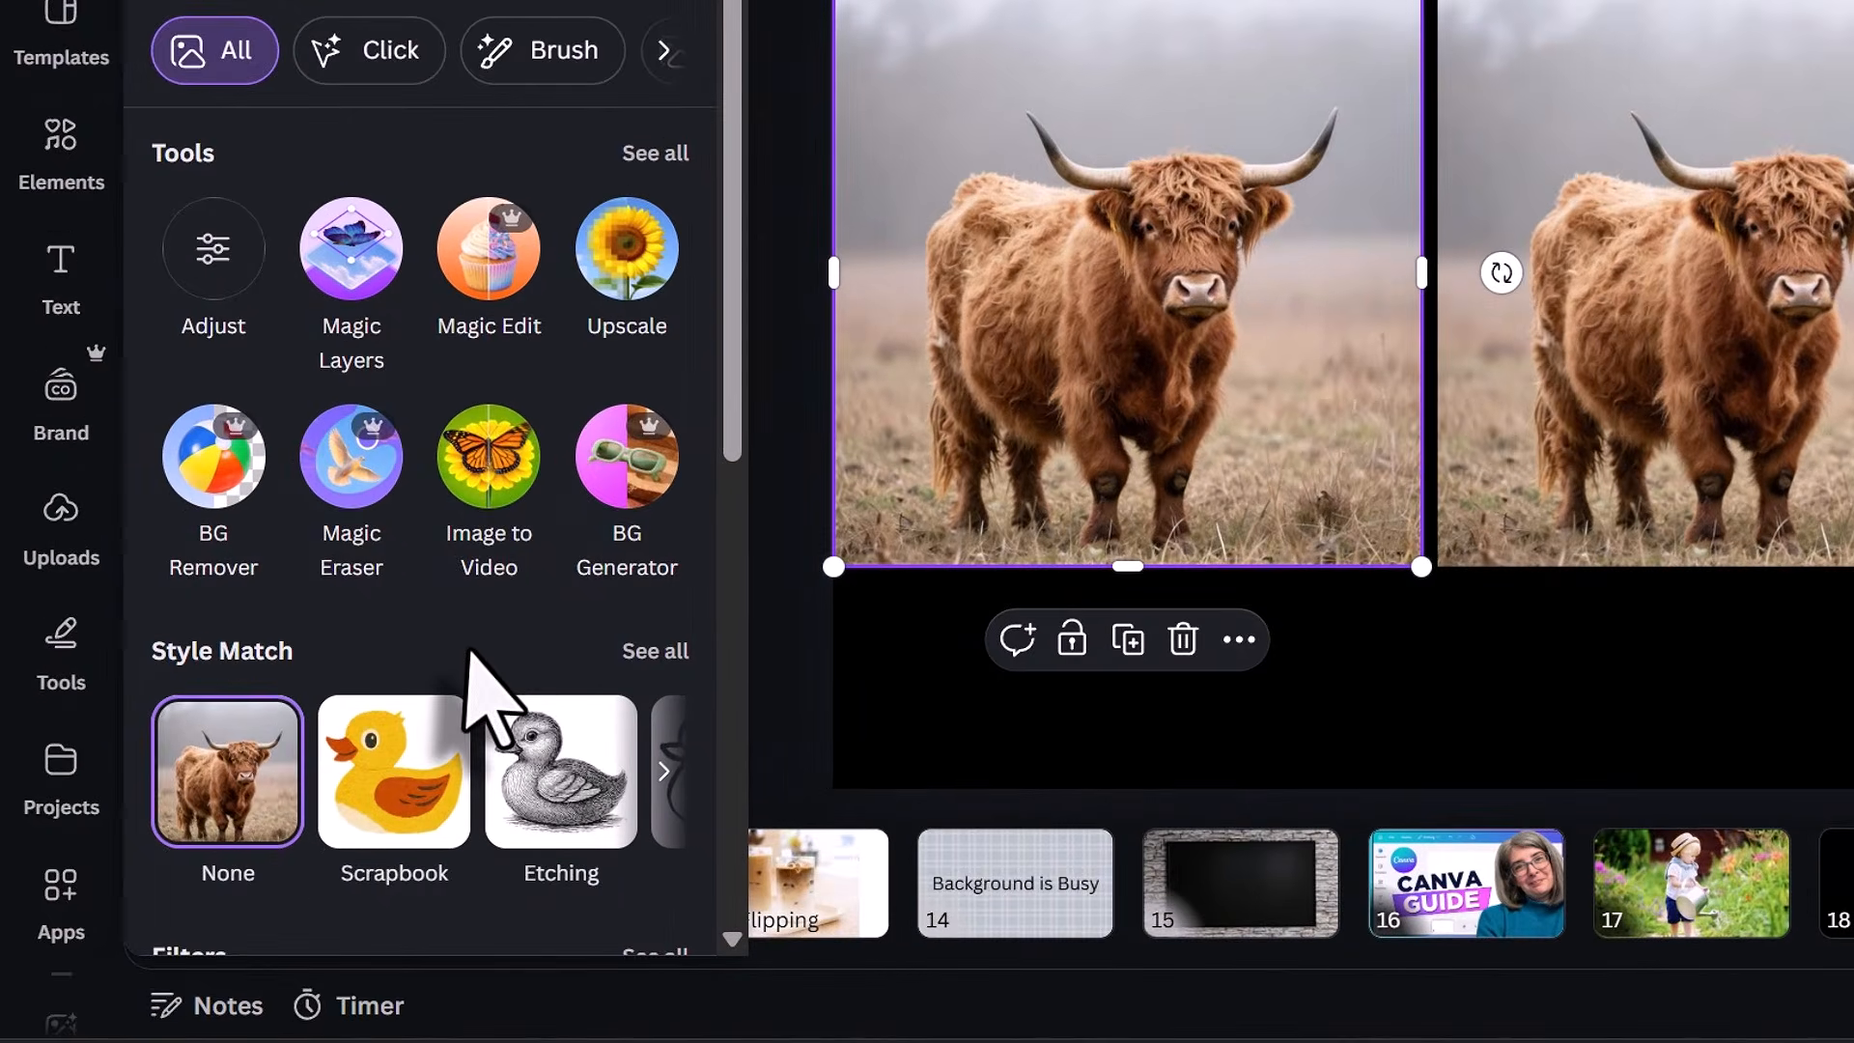
{"action": "left_click", "coordinate": [649, 653]}
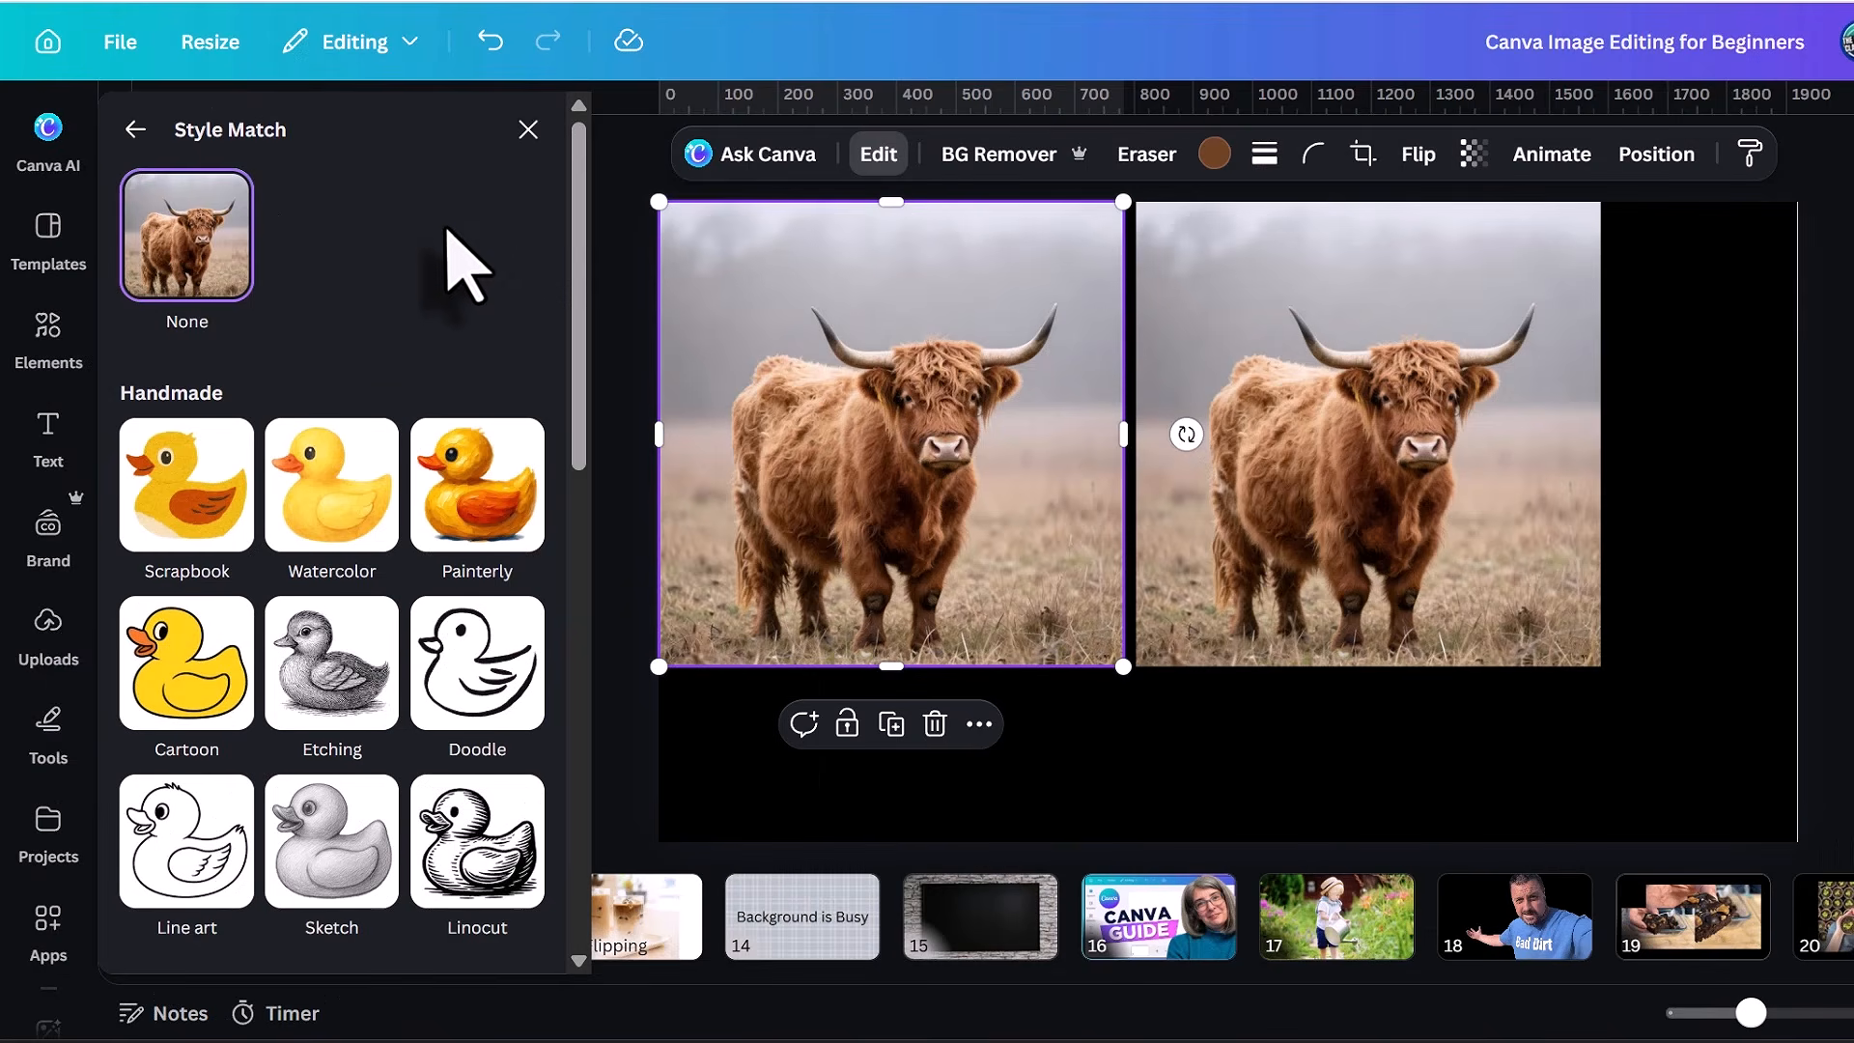
{"action": "left_click_drag", "start_coordinate": [578, 186], "coordinate": [592, 683]}
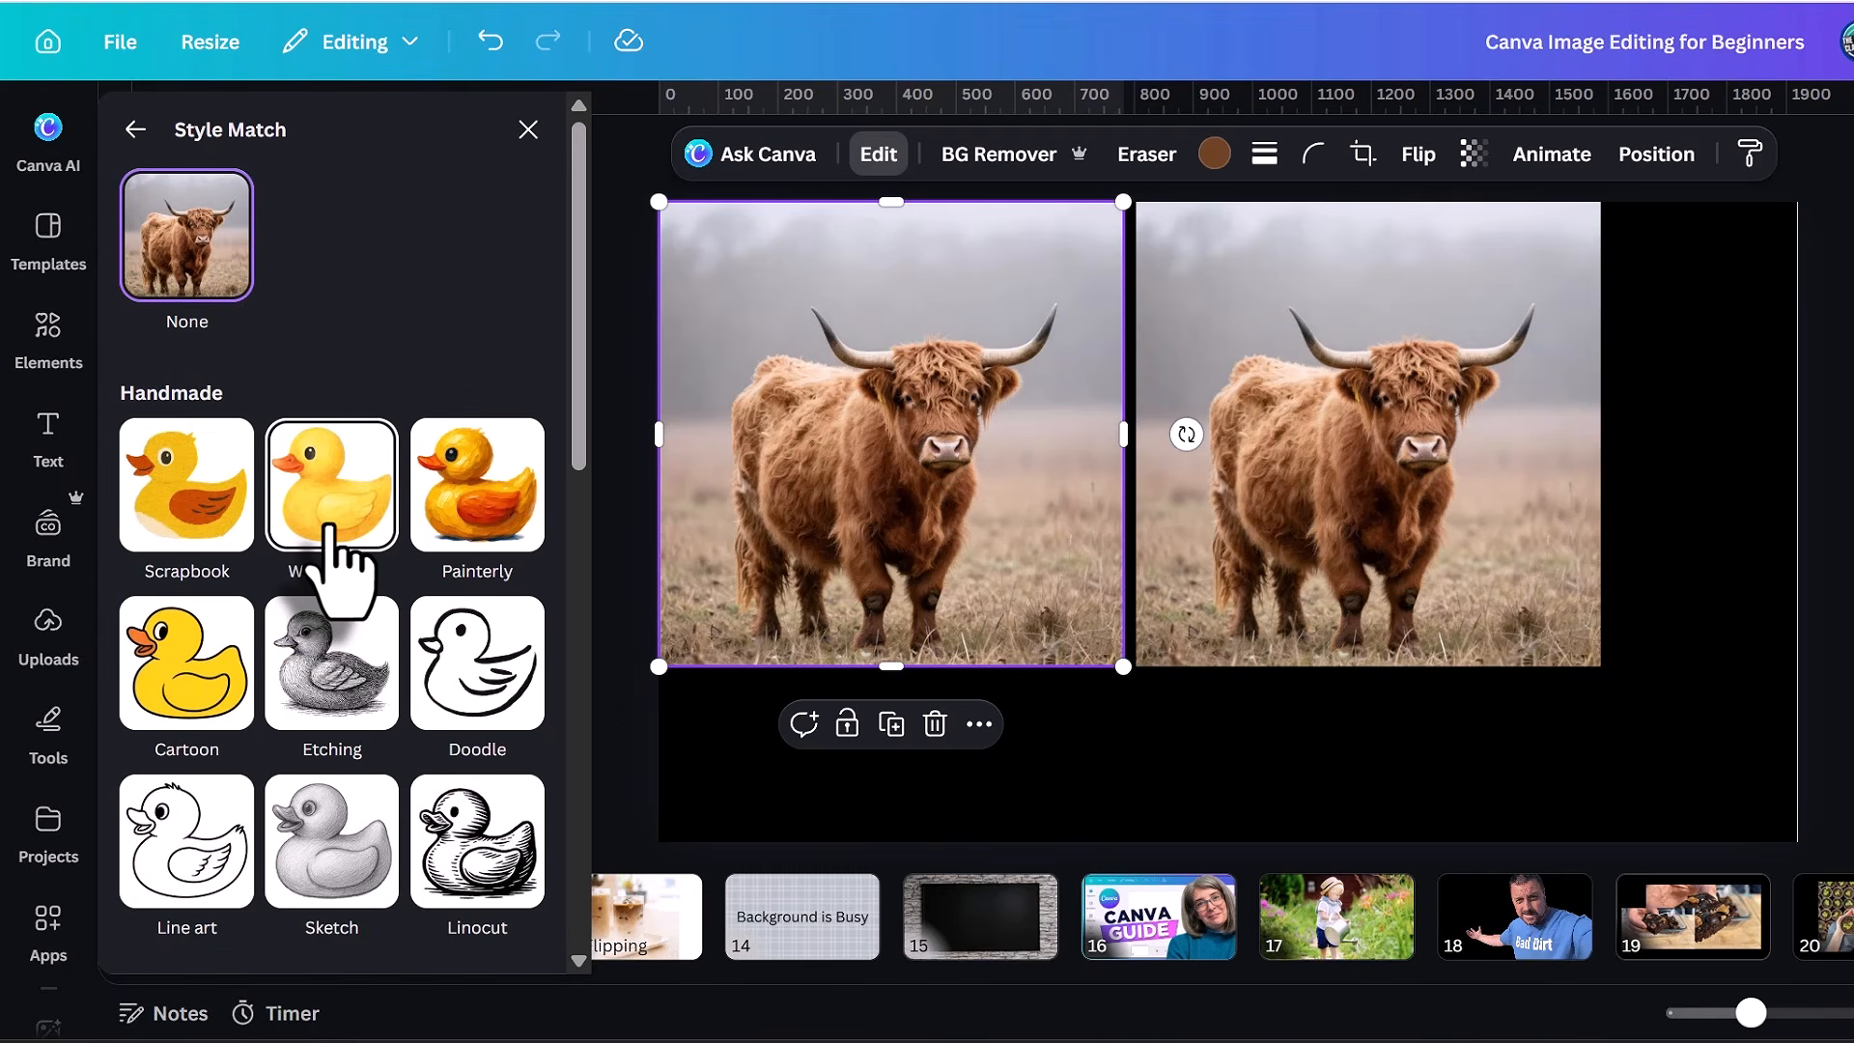
{"action": "left_click", "coordinate": [329, 570]}
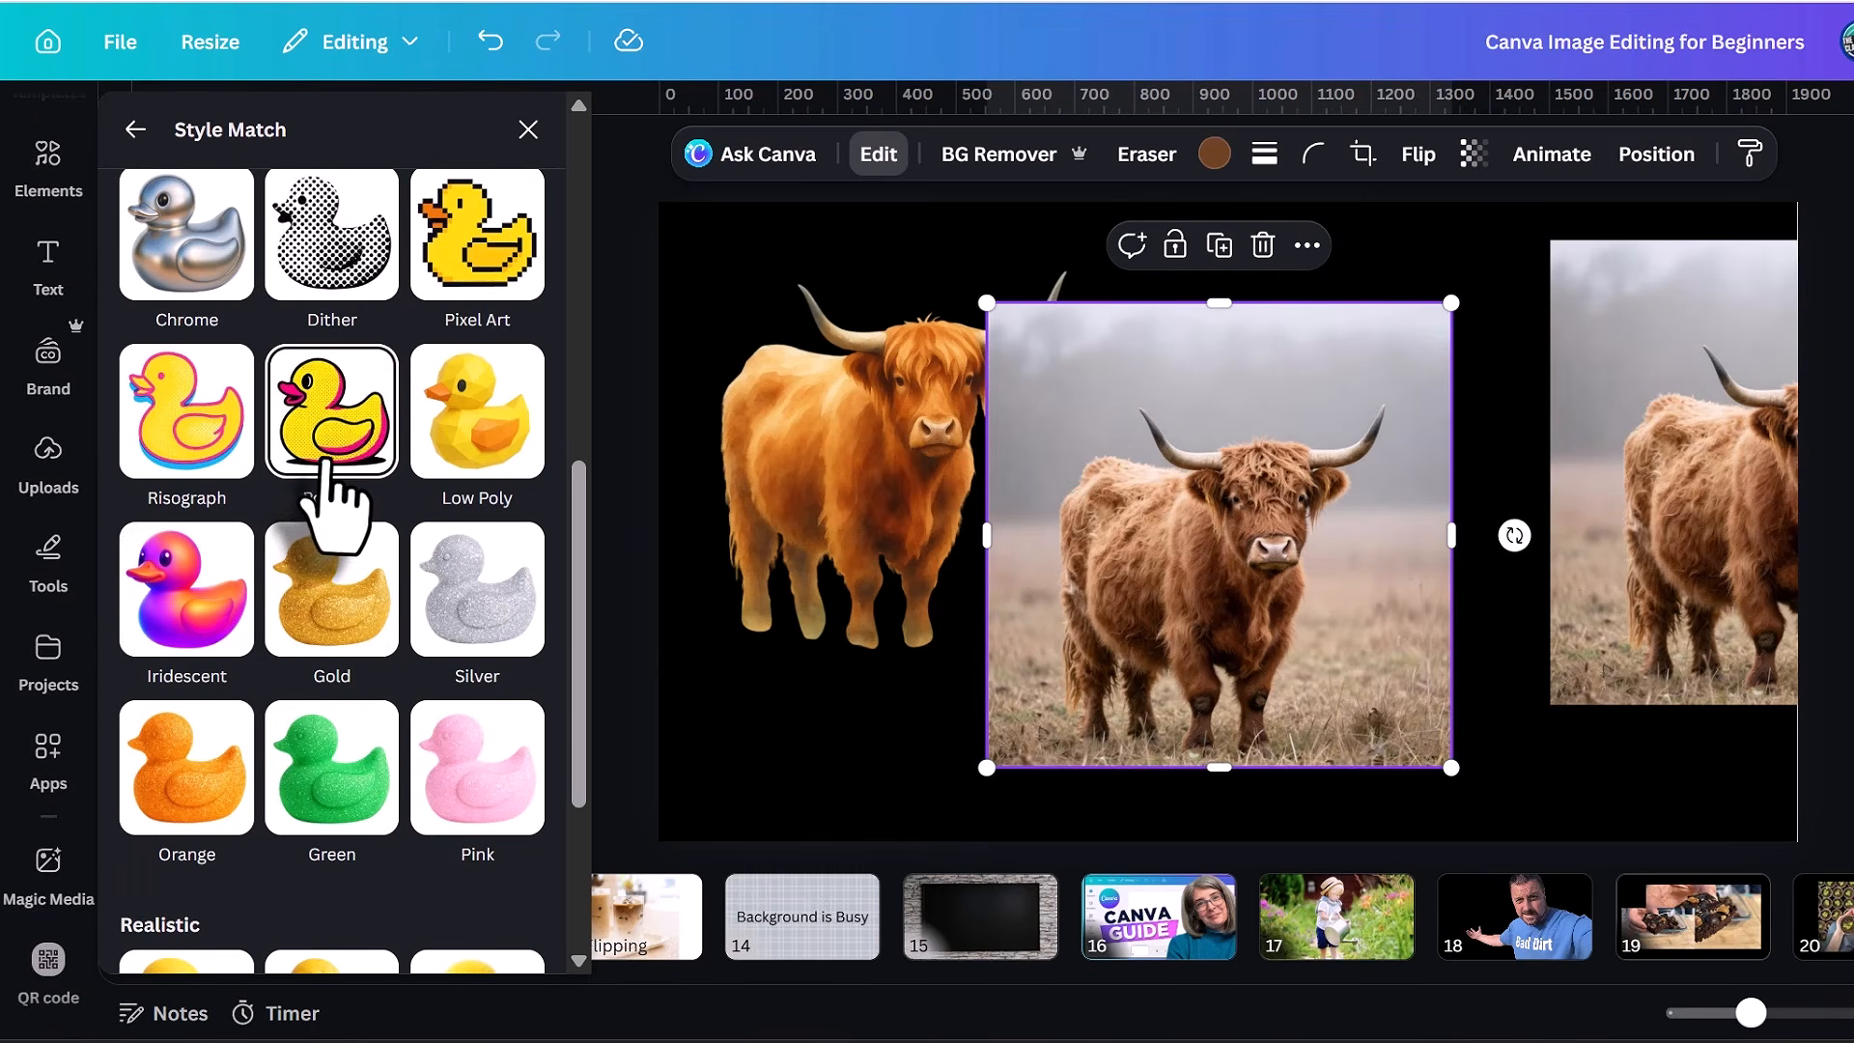
Apply the Pop Art style to the second cow photo and move it to overlap the first cow, and choose a style for the third.
{"action": "left_click", "coordinate": [328, 454]}
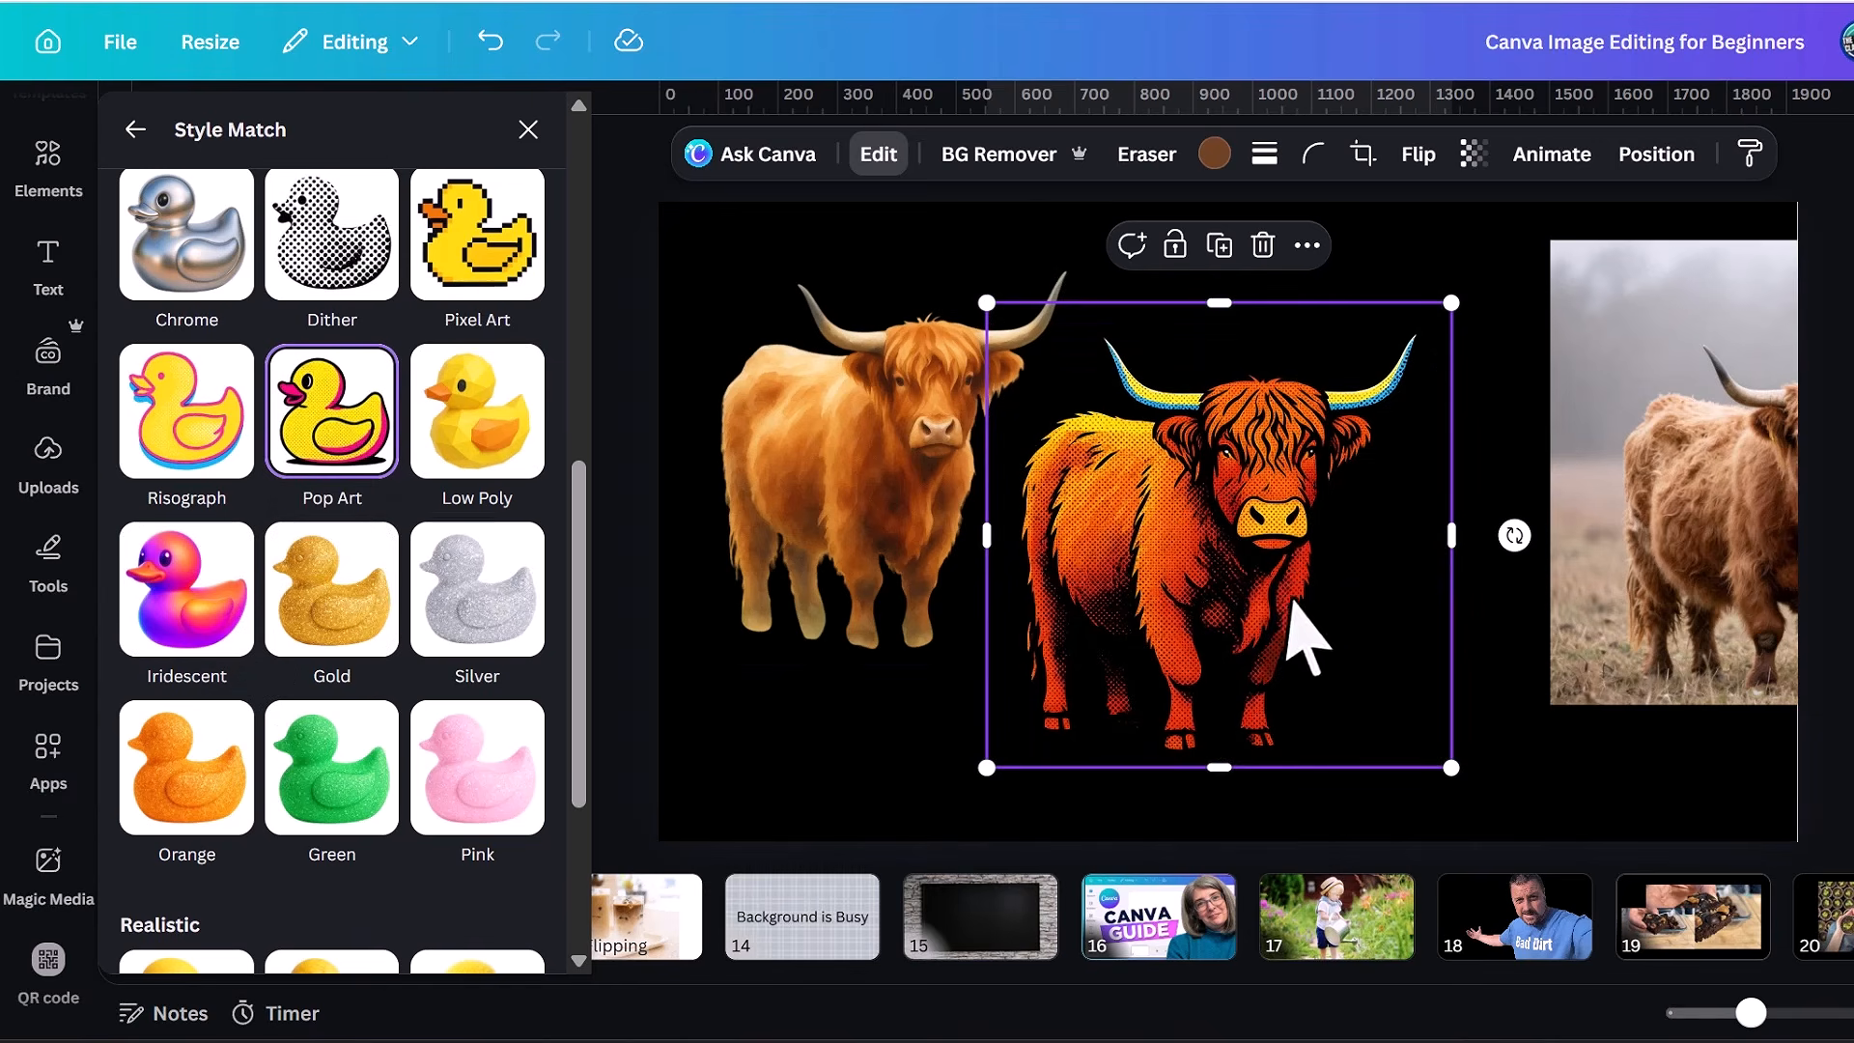
{"action": "left_click_drag", "start_coordinate": [1295, 629], "coordinate": [1151, 613]}
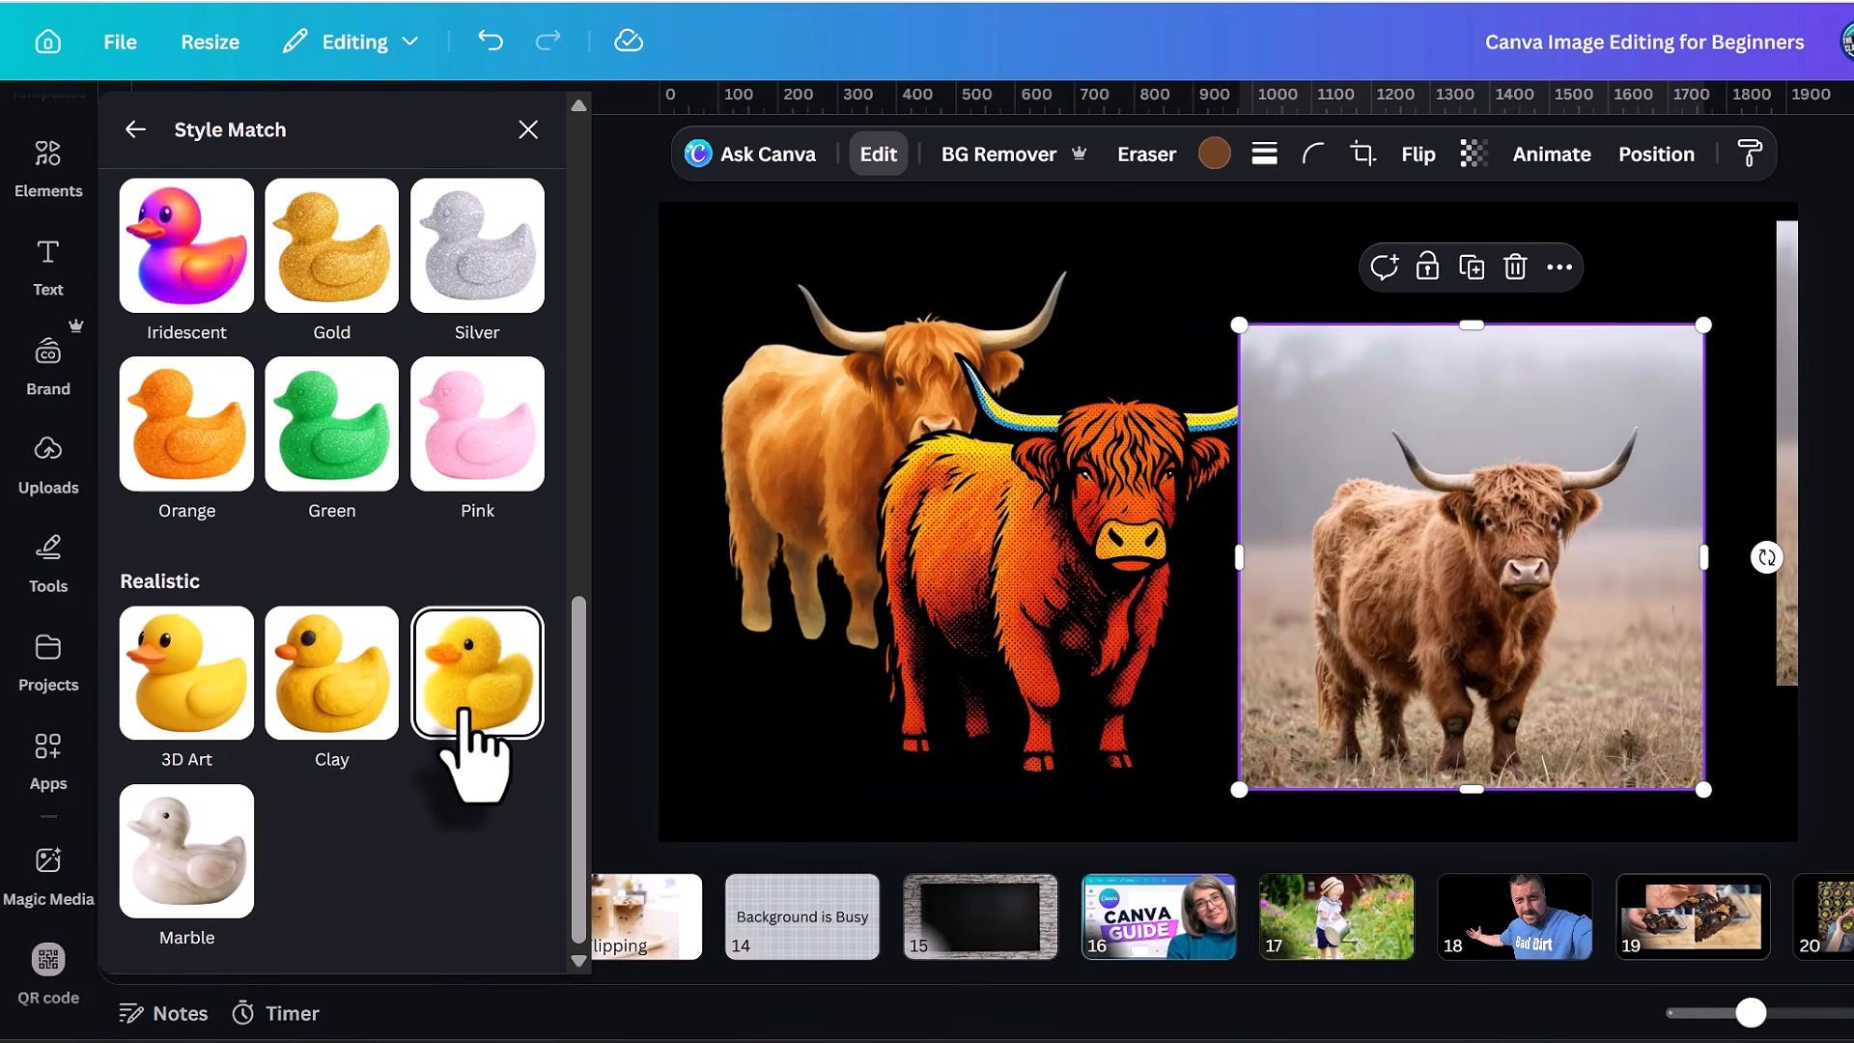
{"action": "left_click", "coordinate": [464, 717]}
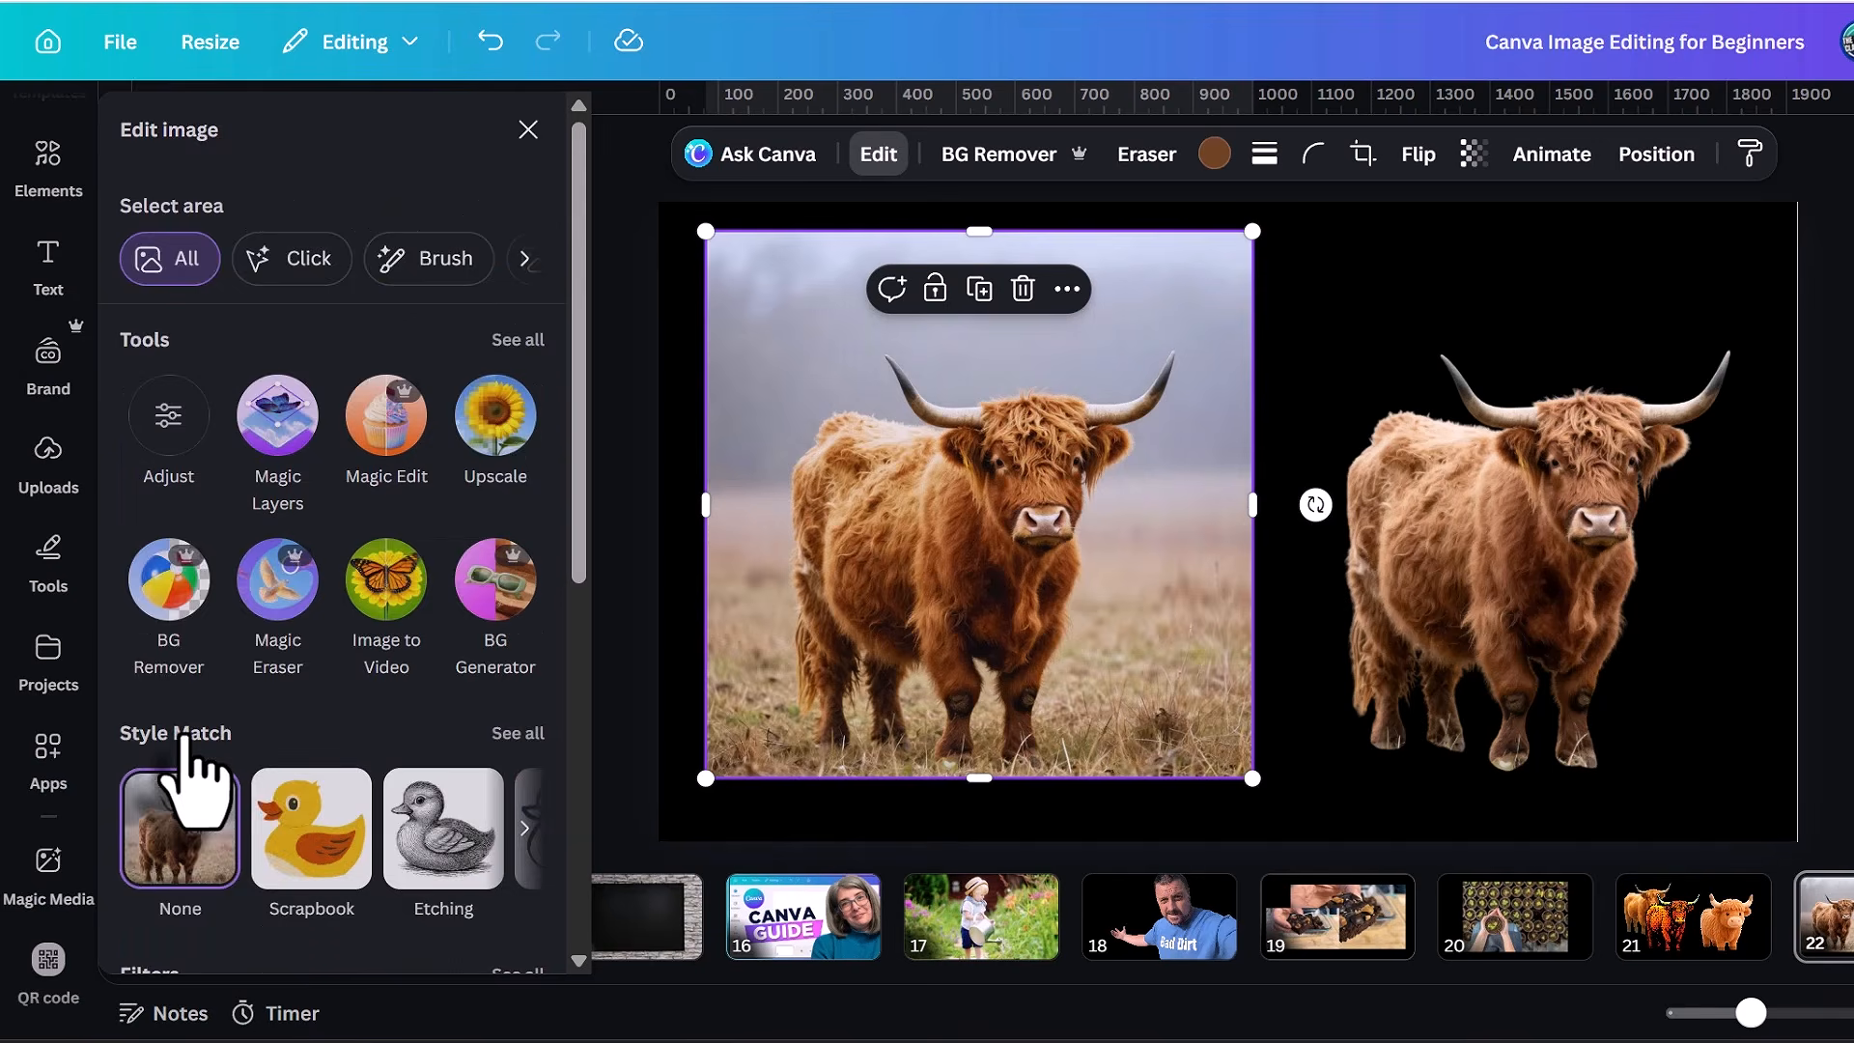
Try the Flint, Myst, Aero and Luna filters on the left cow photo and apply the warm Bali filter.
{"action": "left_click", "coordinate": [186, 757]}
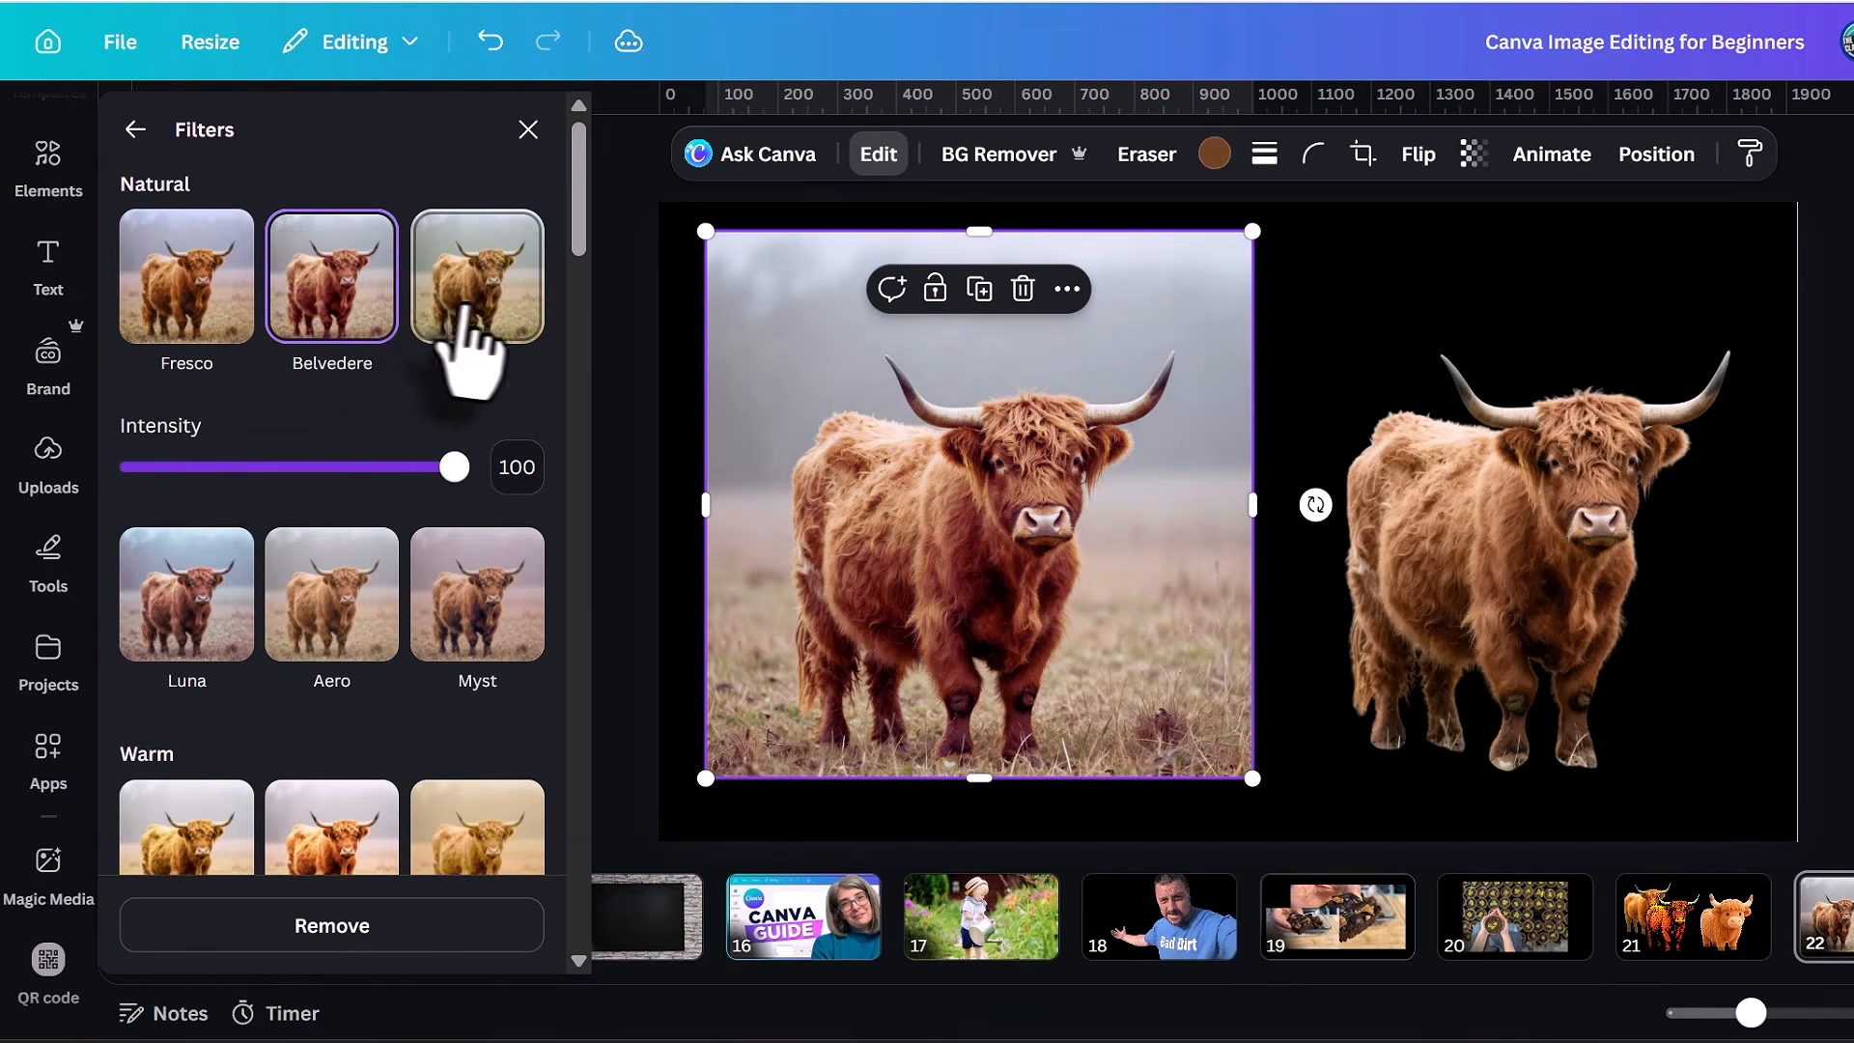
{"action": "left_click", "coordinate": [509, 336]}
{"action": "left_click", "coordinate": [499, 637]}
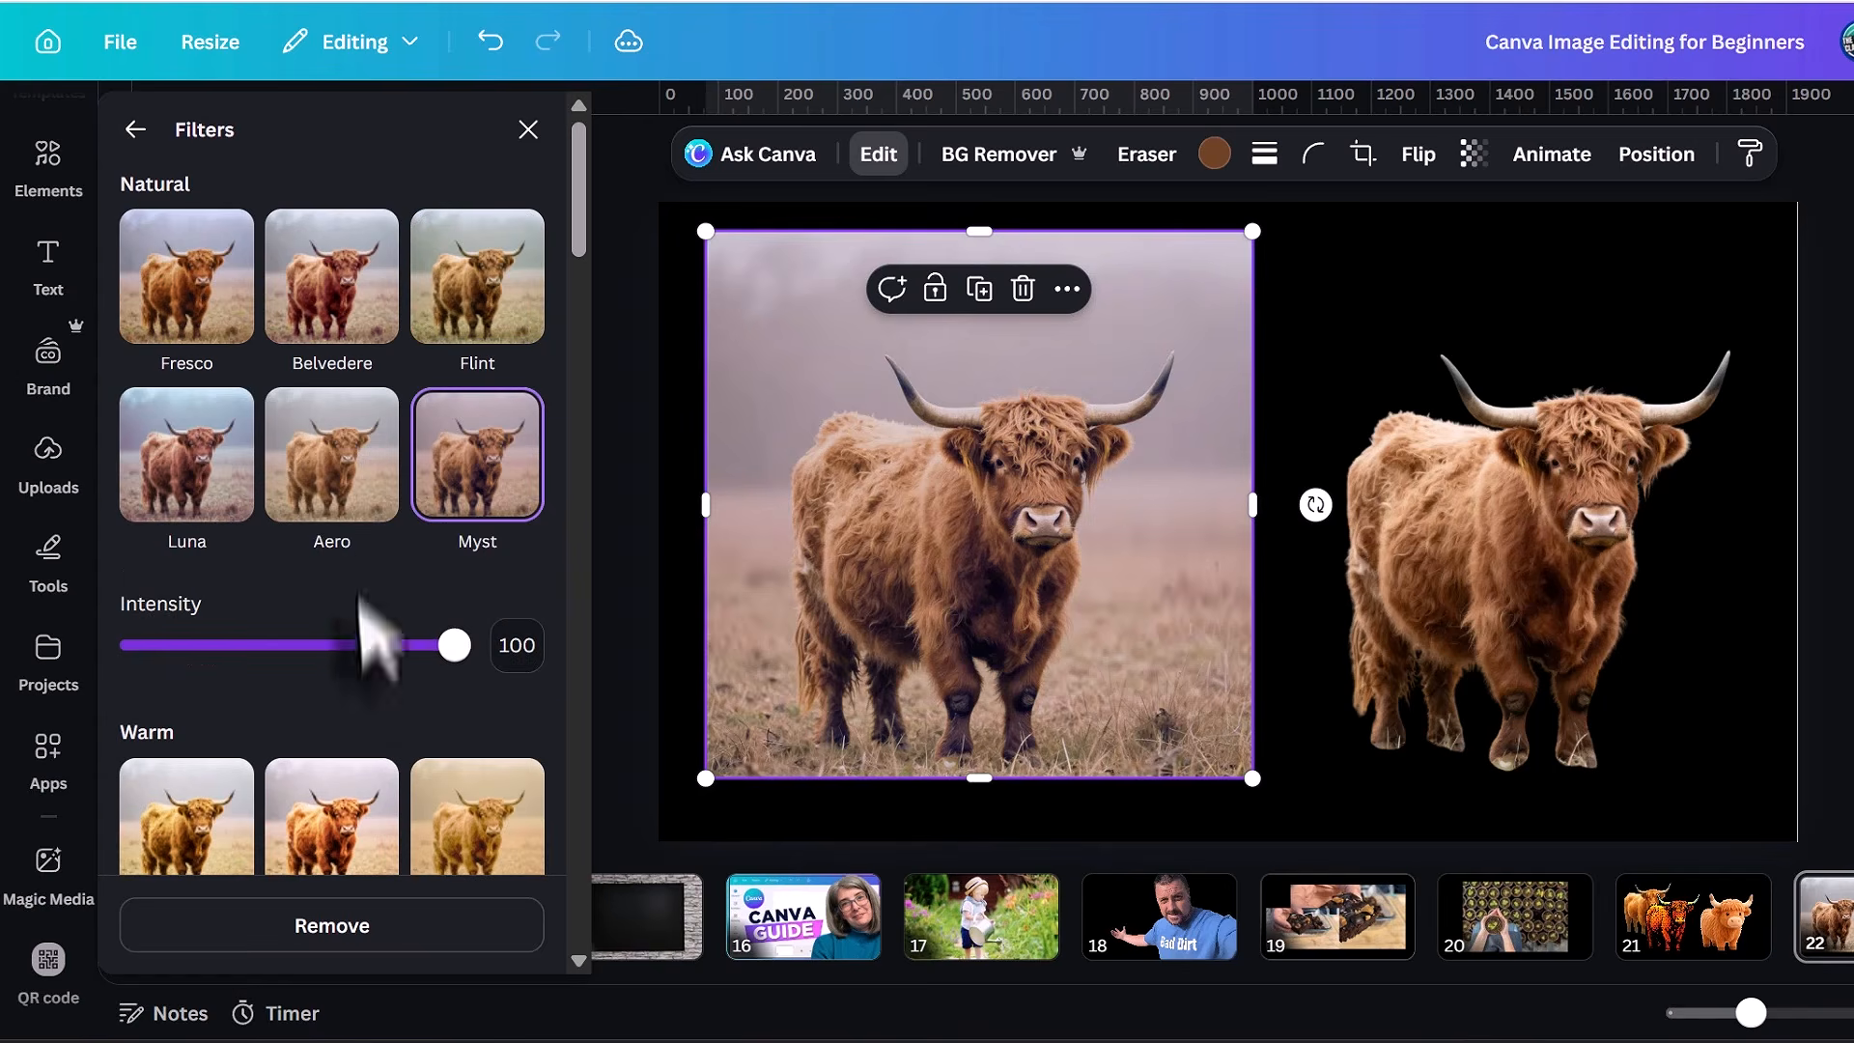
{"action": "left_click", "coordinate": [350, 512]}
{"action": "left_click", "coordinate": [183, 492]}
{"action": "scroll", "coordinate": [179, 483], "scroll_direction": "down", "scroll_amount": 5}
{"action": "left_click", "coordinate": [167, 473]}
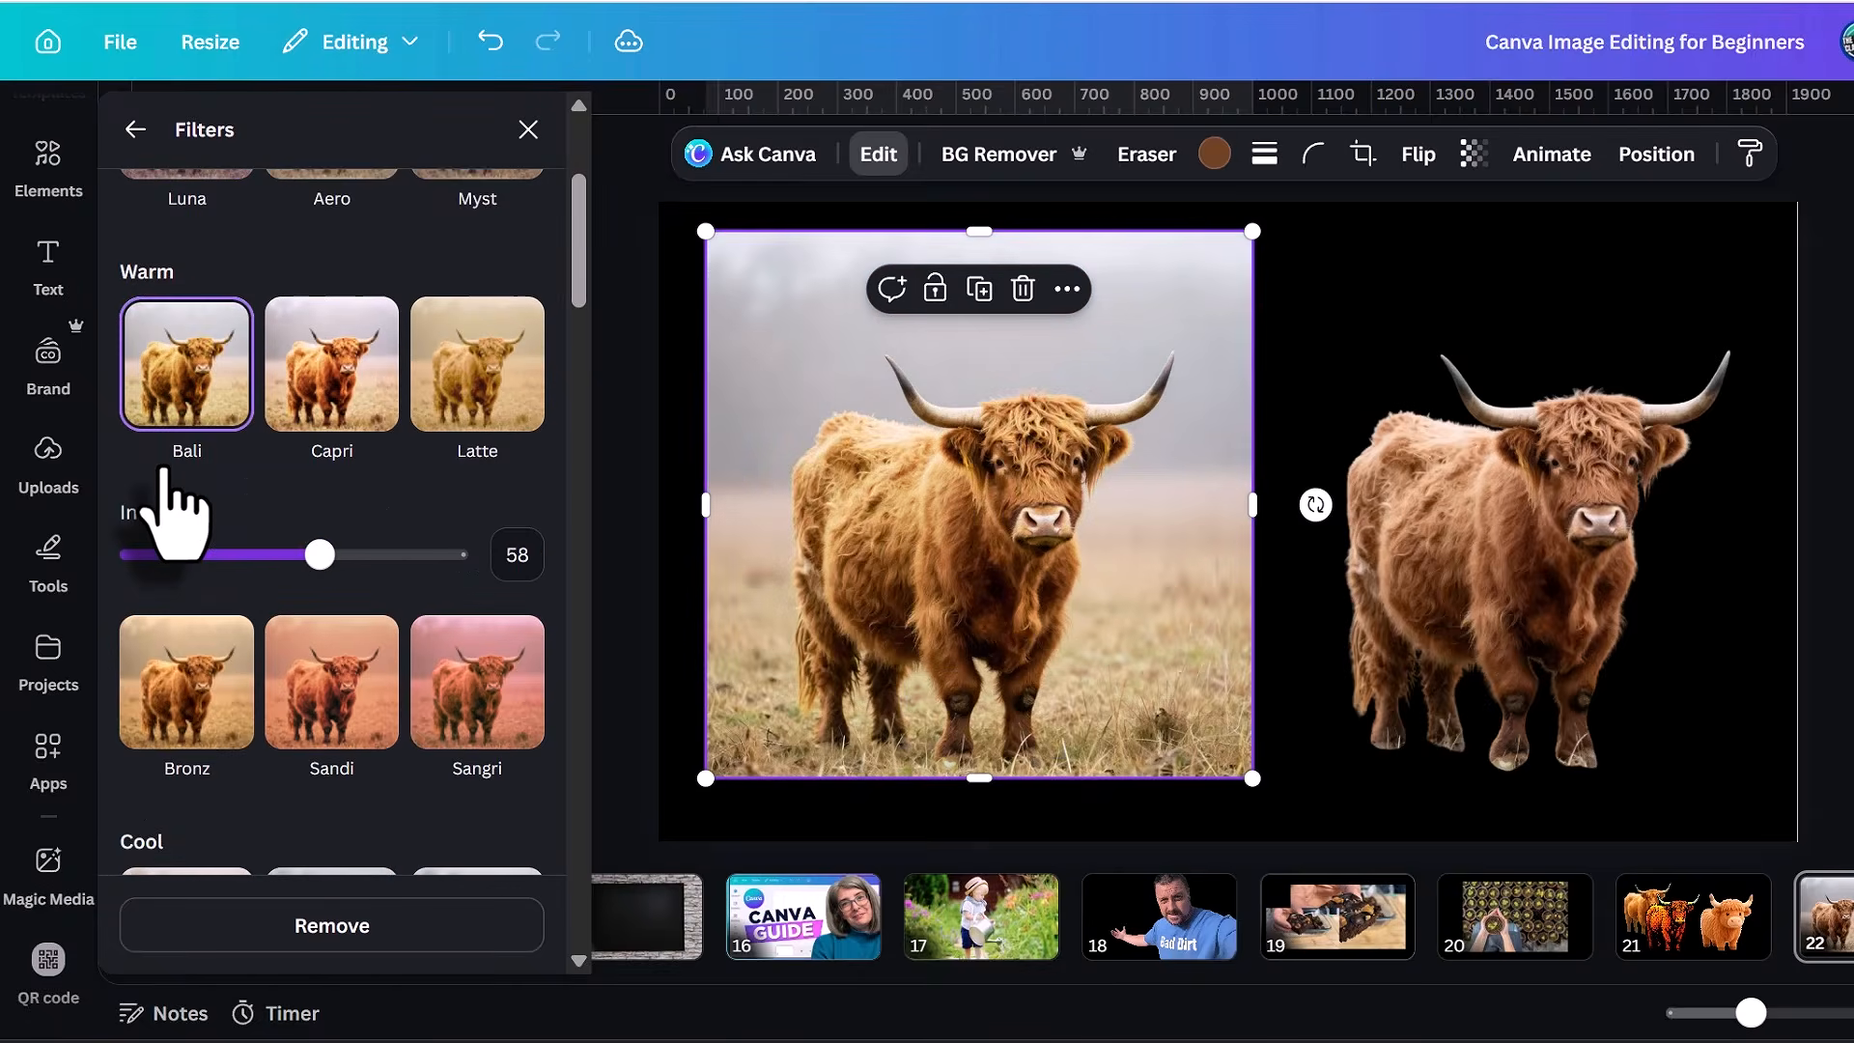
Try the Capri, Latte, Bronz and Sangri warm filters on the left cow photo.
{"action": "left_click", "coordinate": [318, 377]}
{"action": "left_click", "coordinate": [495, 391]}
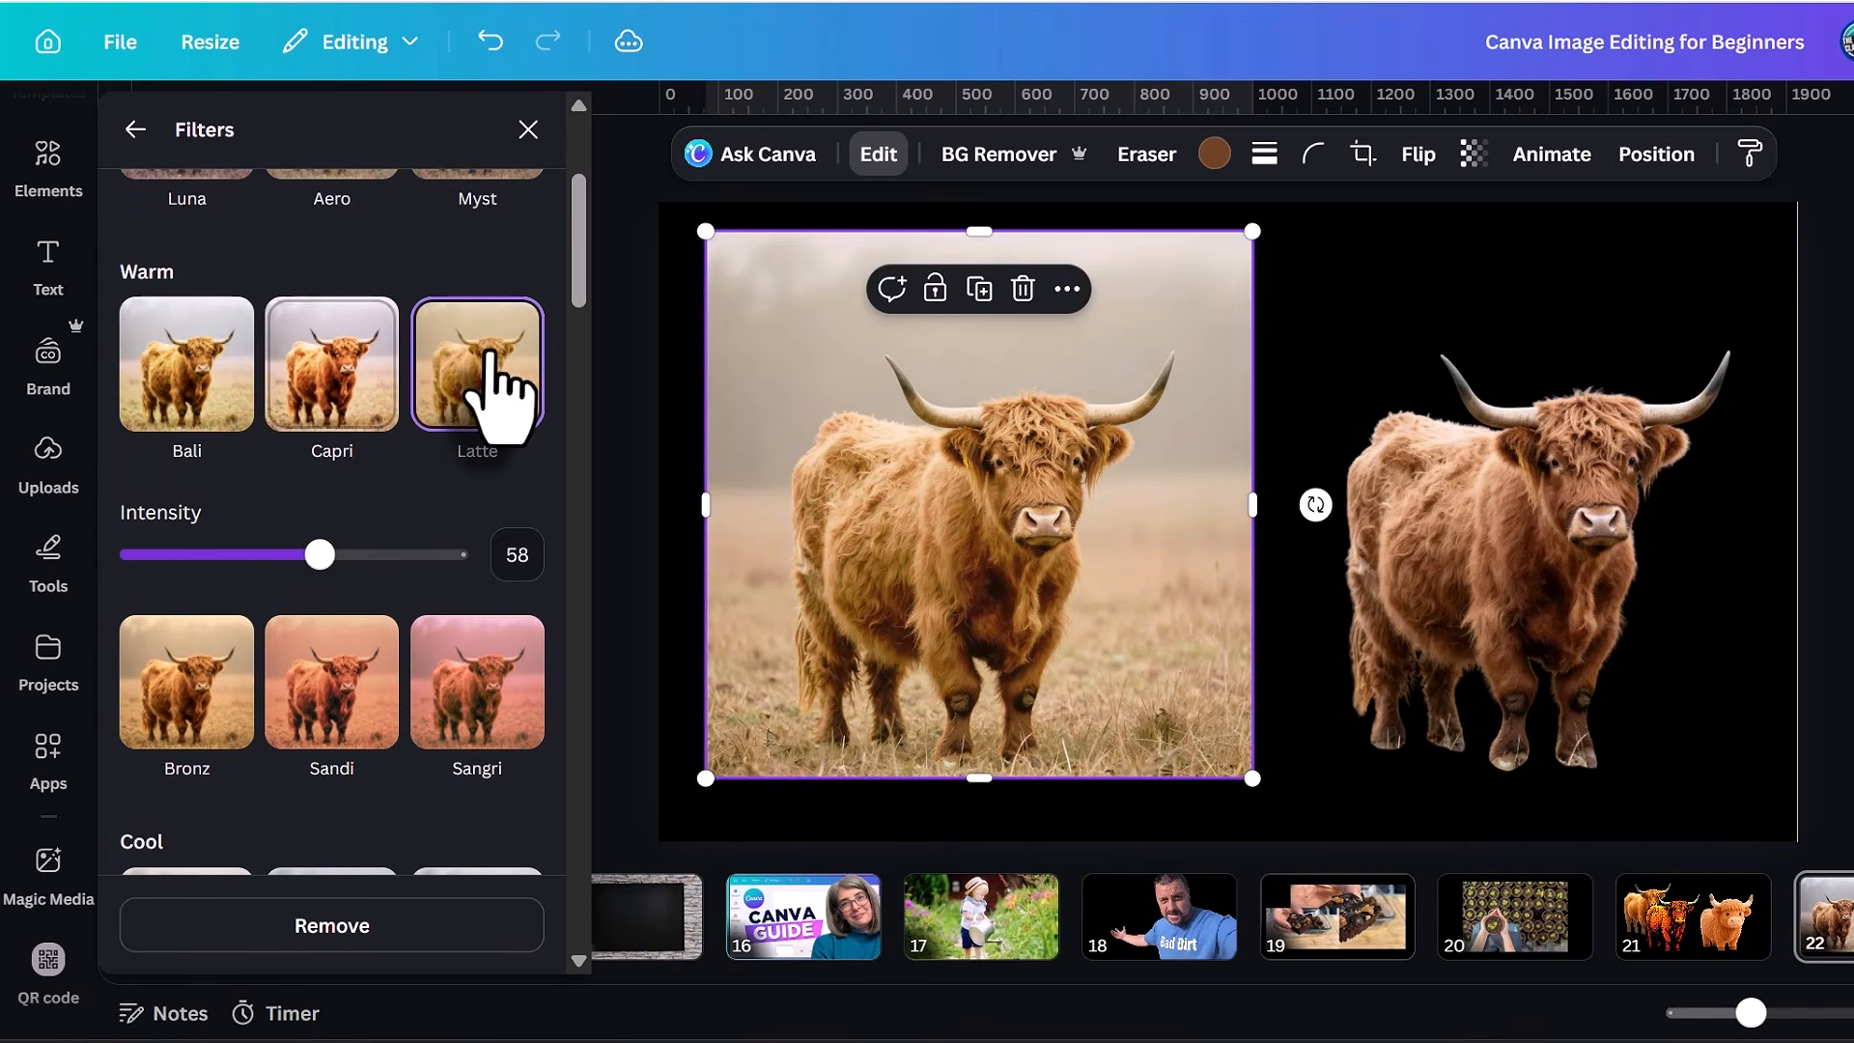
{"action": "left_click", "coordinate": [193, 710]}
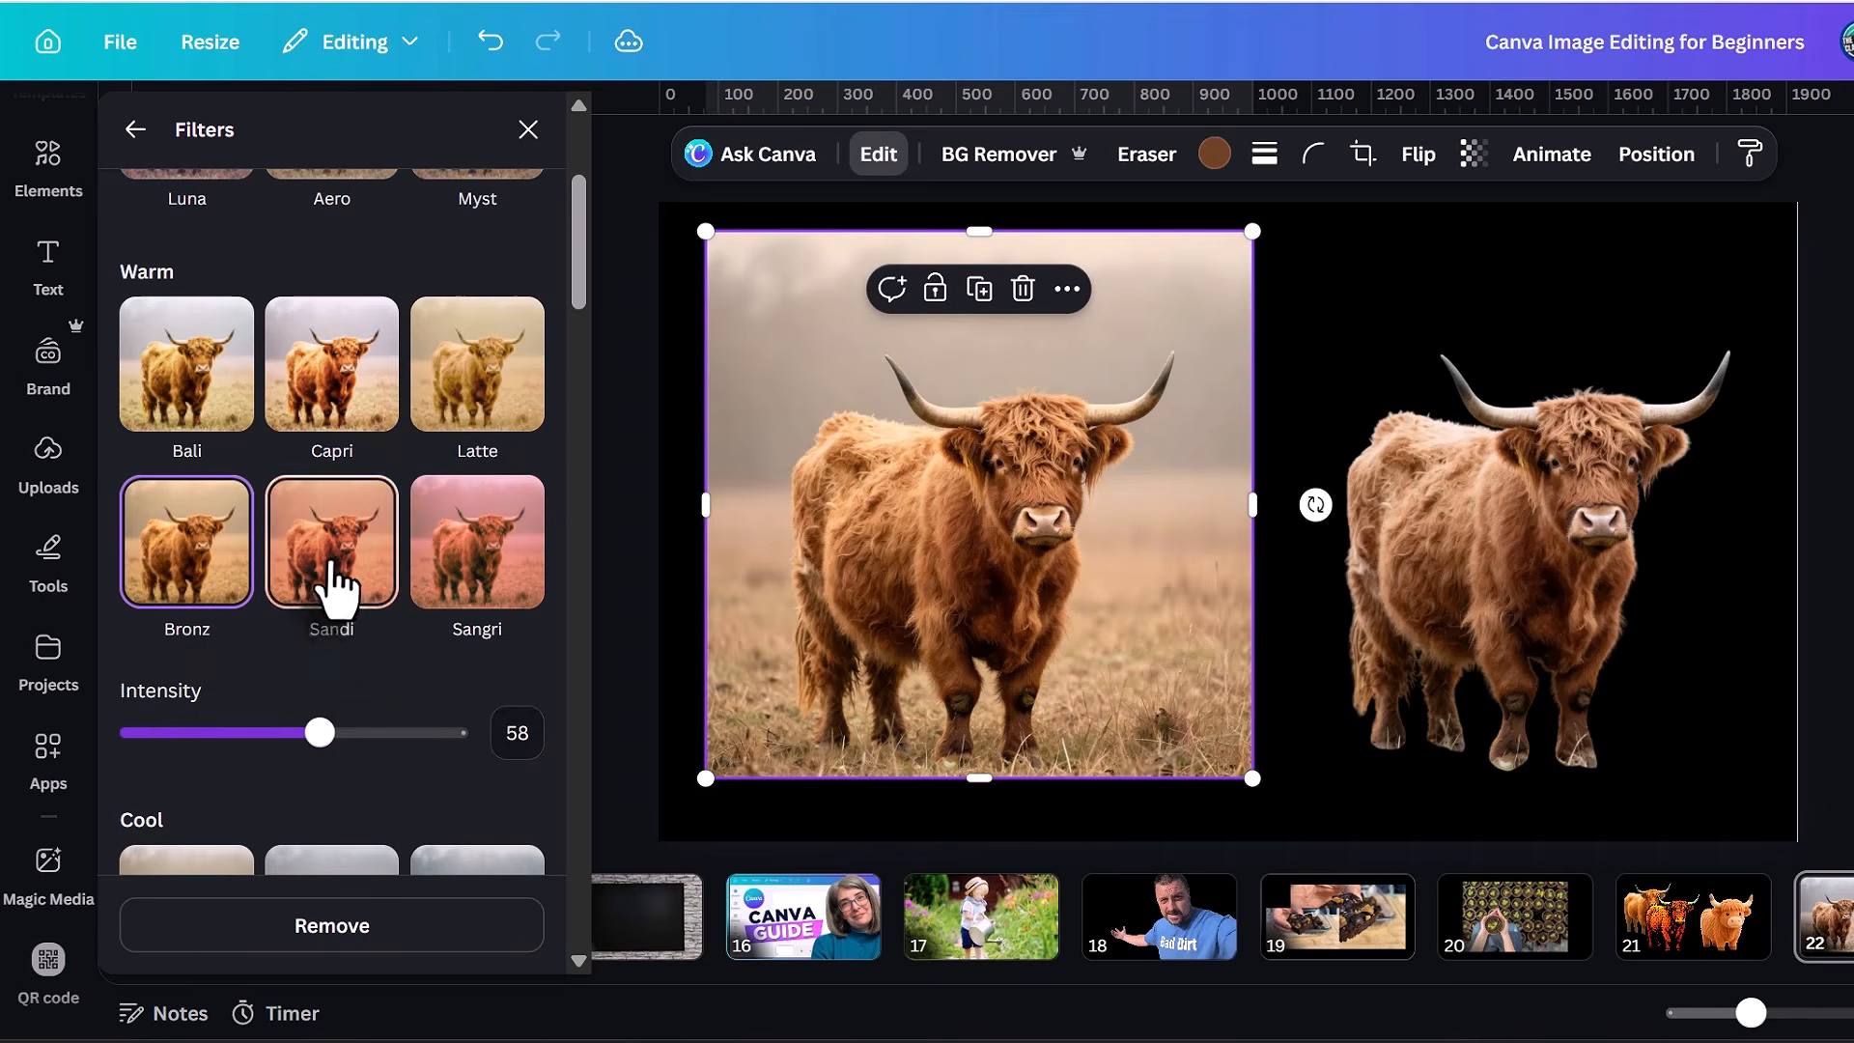
{"action": "left_click", "coordinate": [478, 572]}
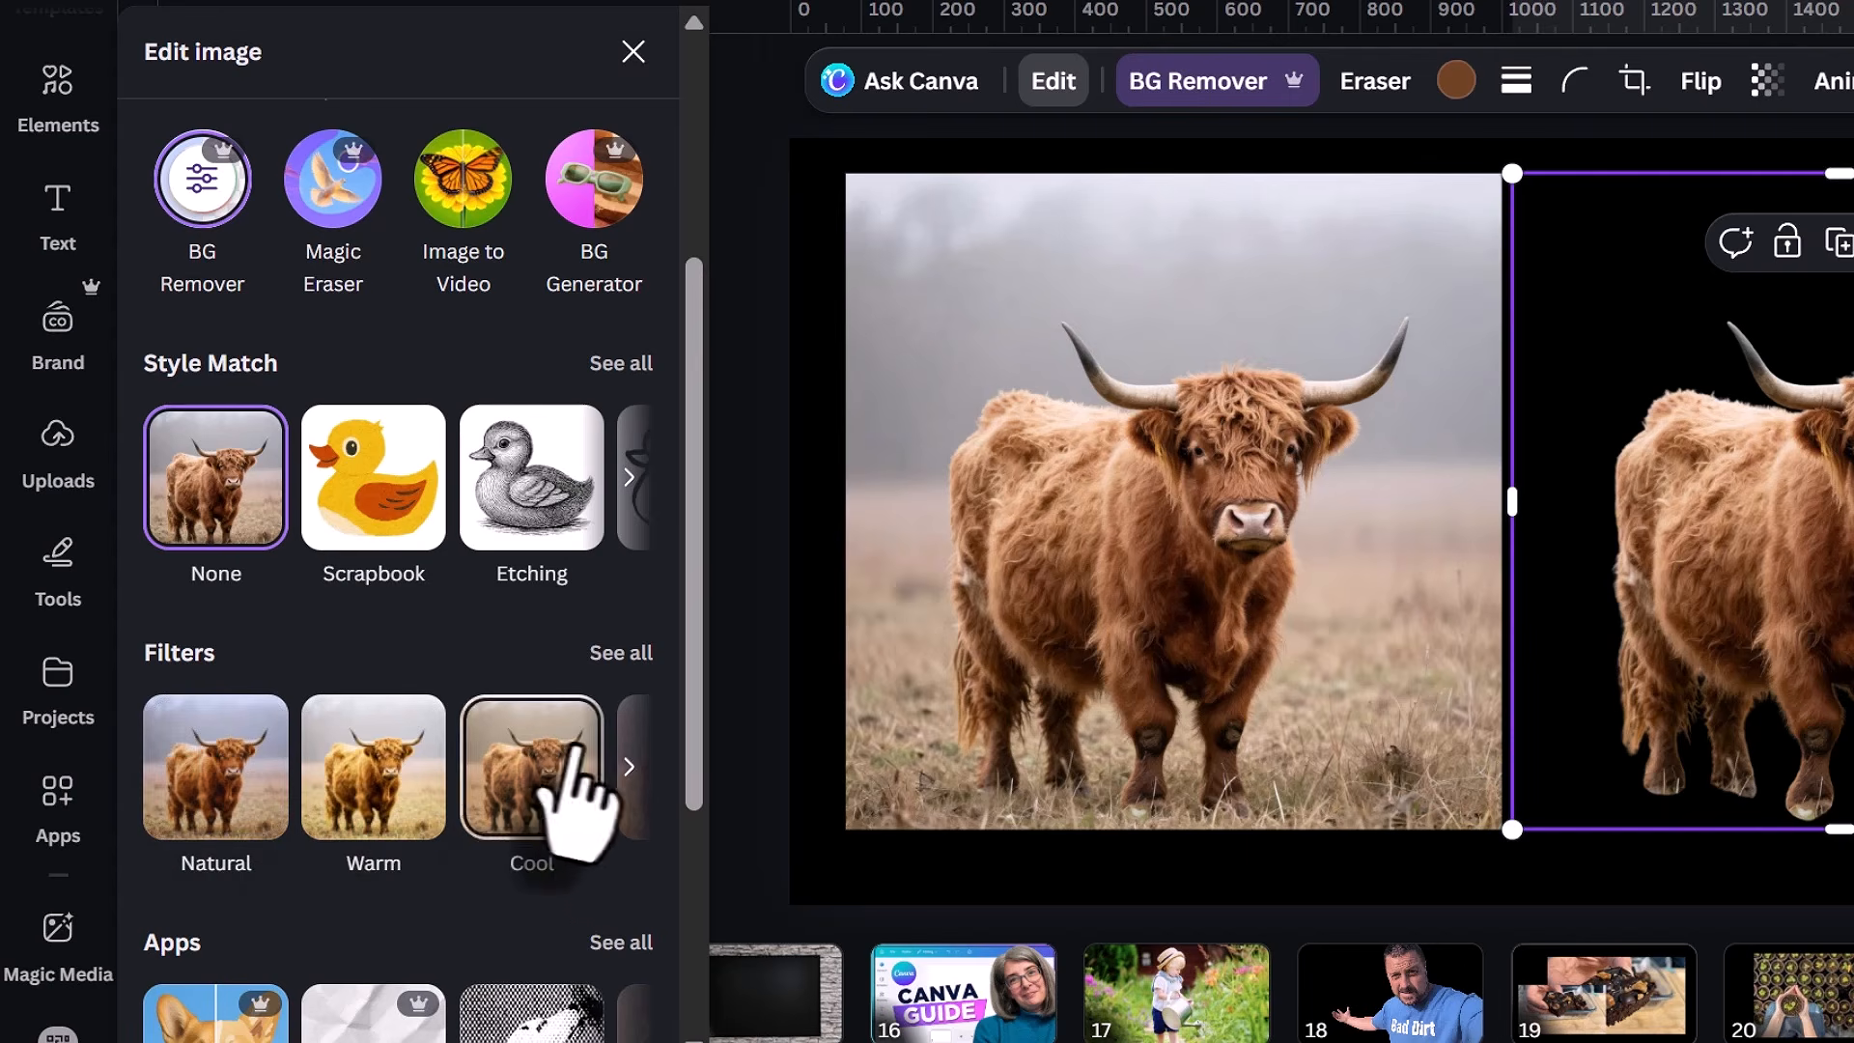
Browse the filter categories for the background-free cow image and apply the Duotone filter.
{"action": "left_click", "coordinate": [628, 780]}
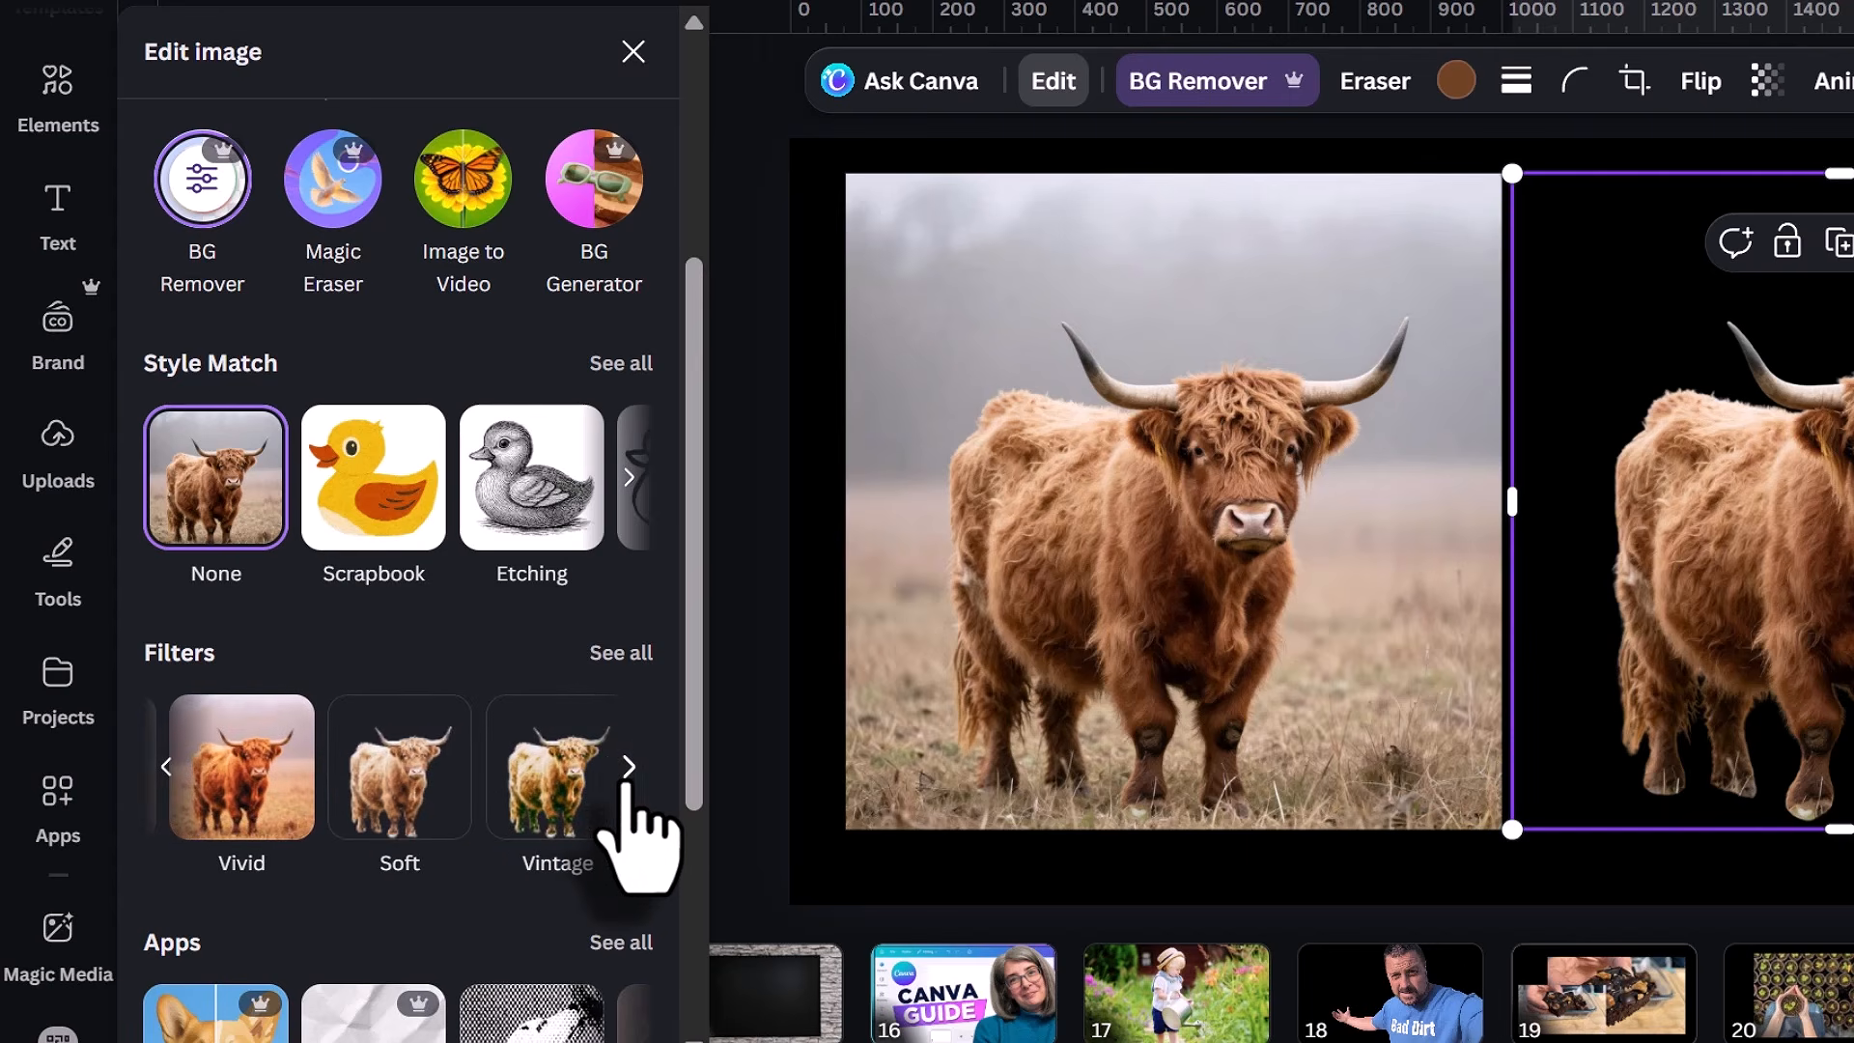
{"action": "left_click", "coordinate": [628, 781]}
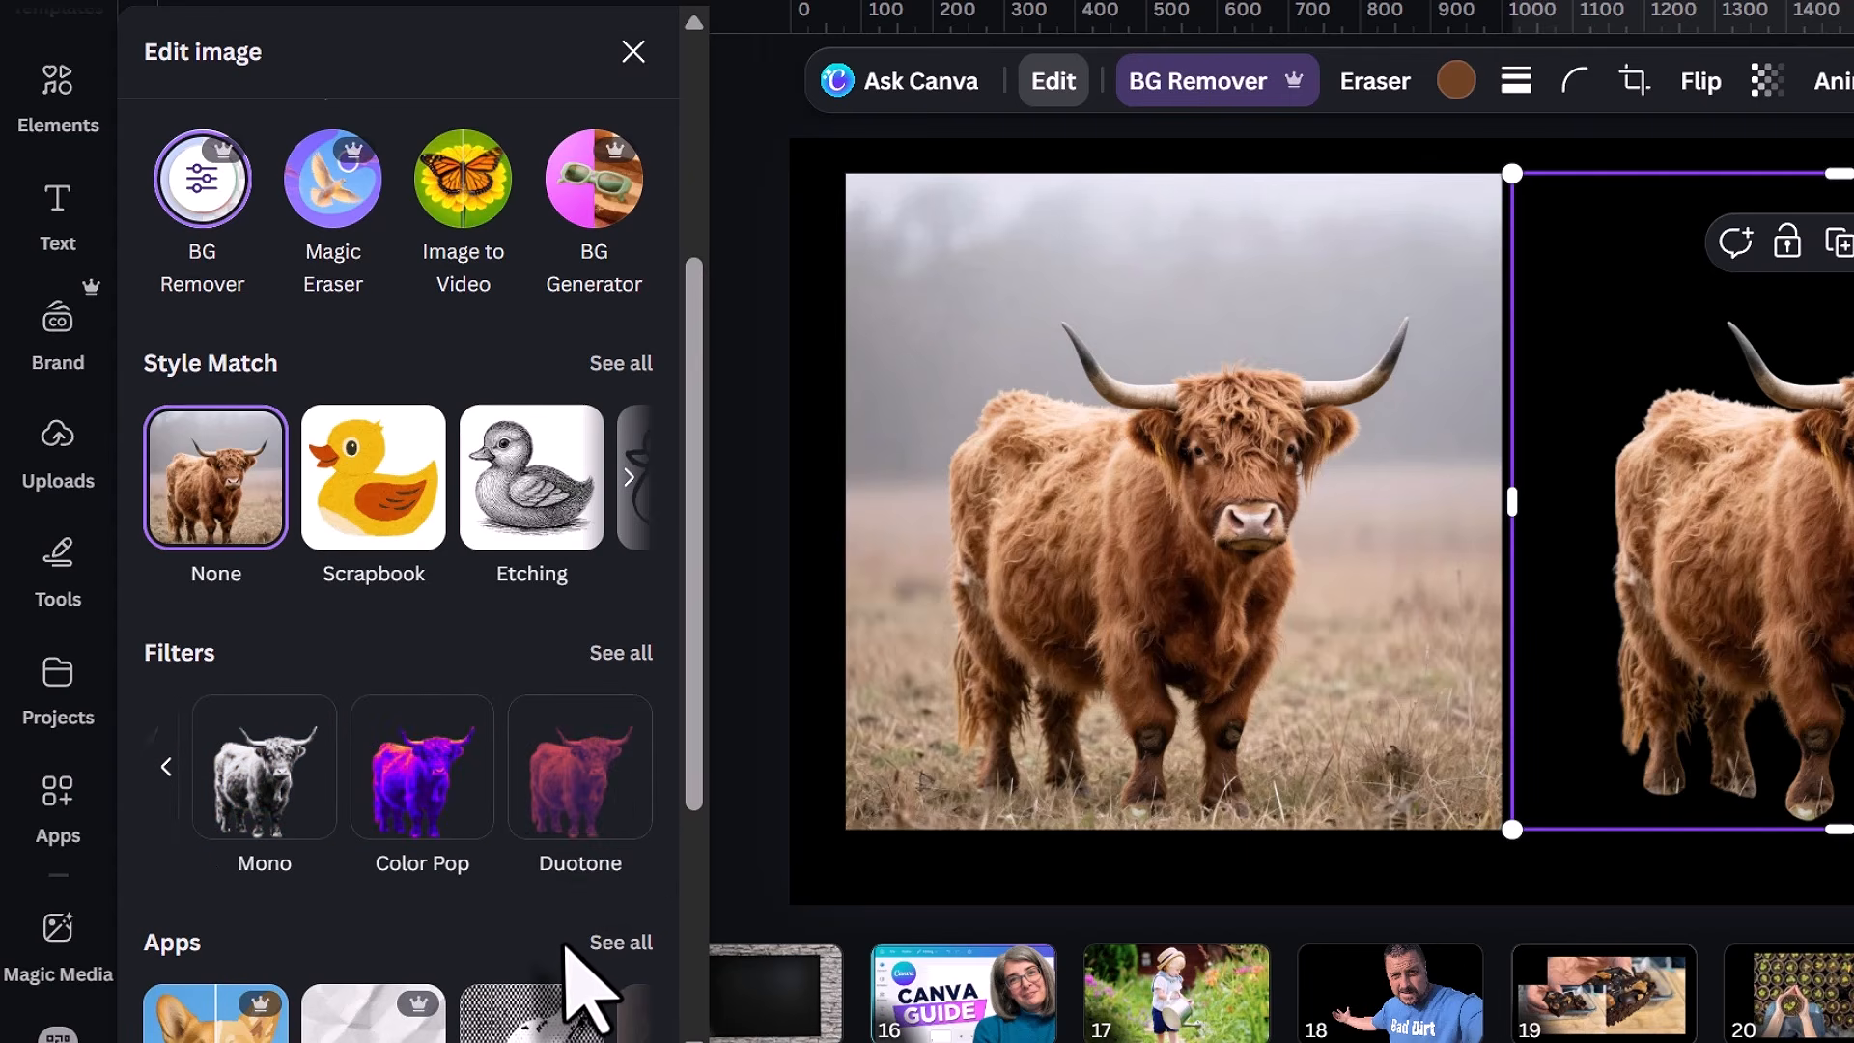
{"action": "left_click", "coordinate": [584, 782]}
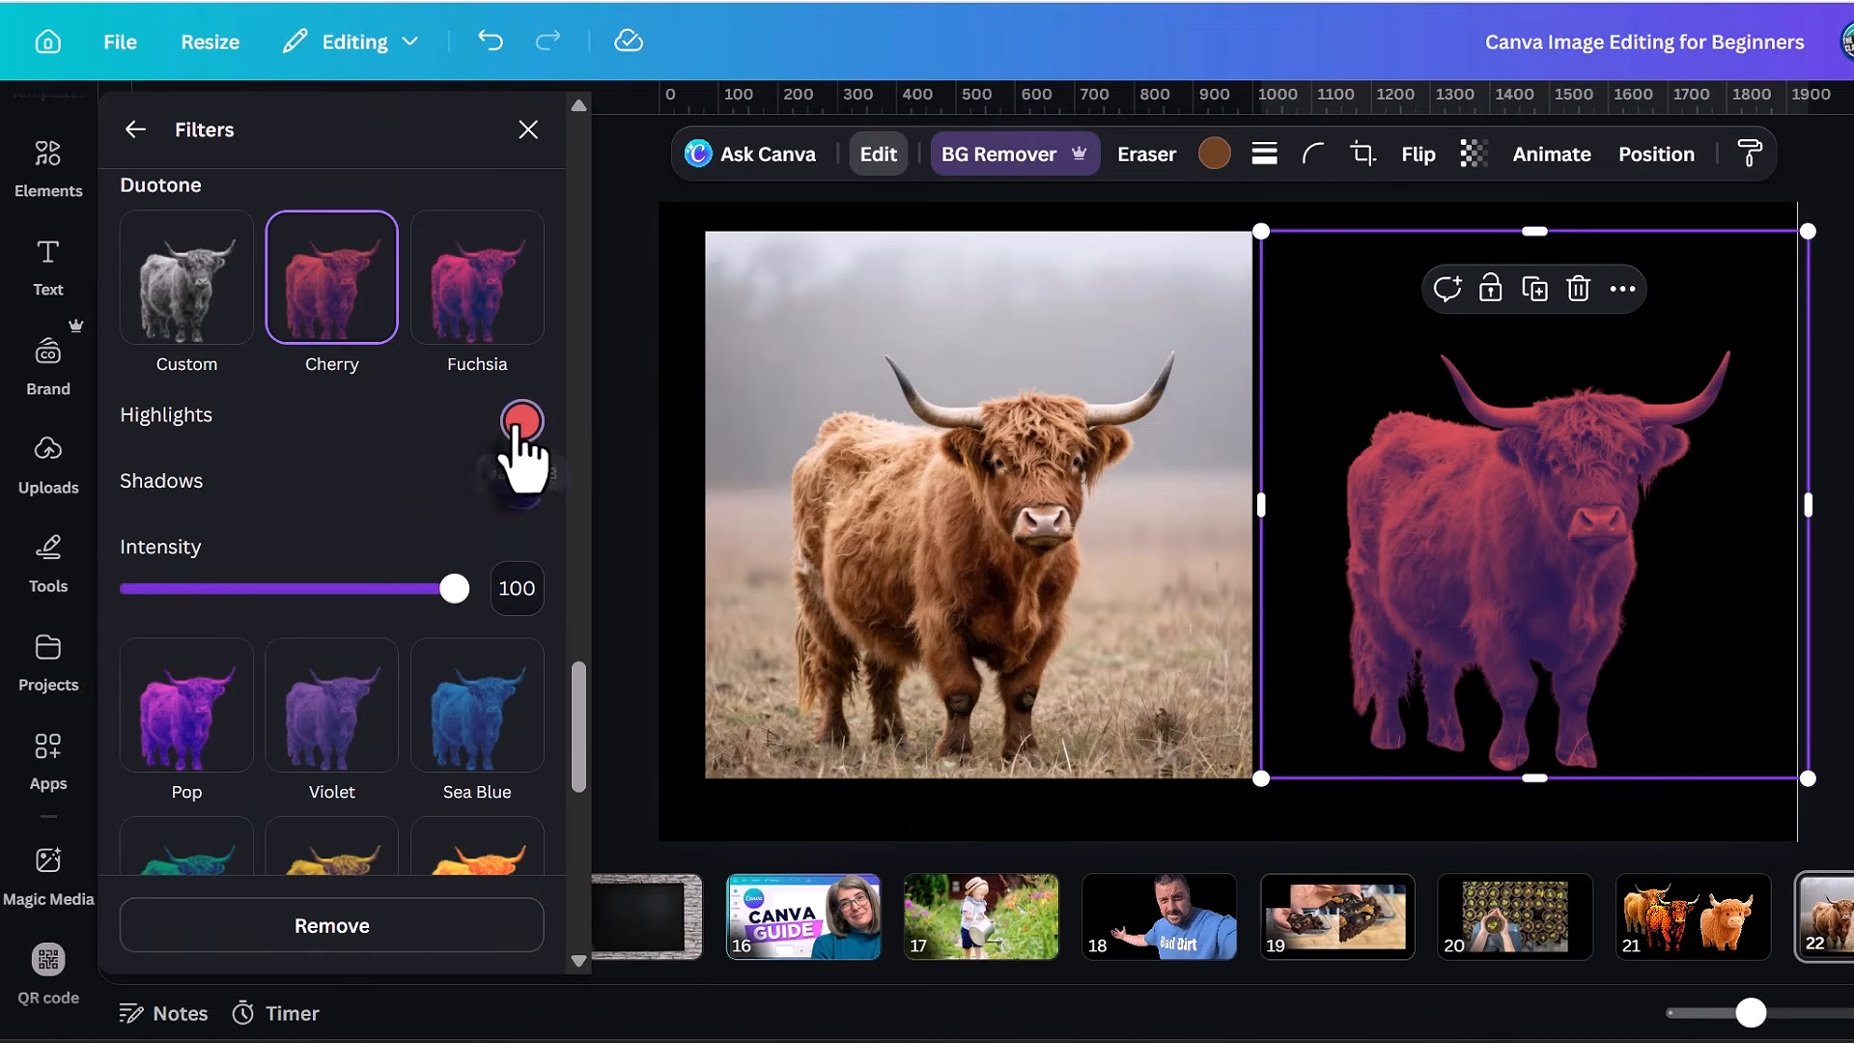
Change the Cherry duotone's highlights and shadows to white, and remove the filter from the cow cutout.
{"action": "left_click", "coordinate": [522, 422]}
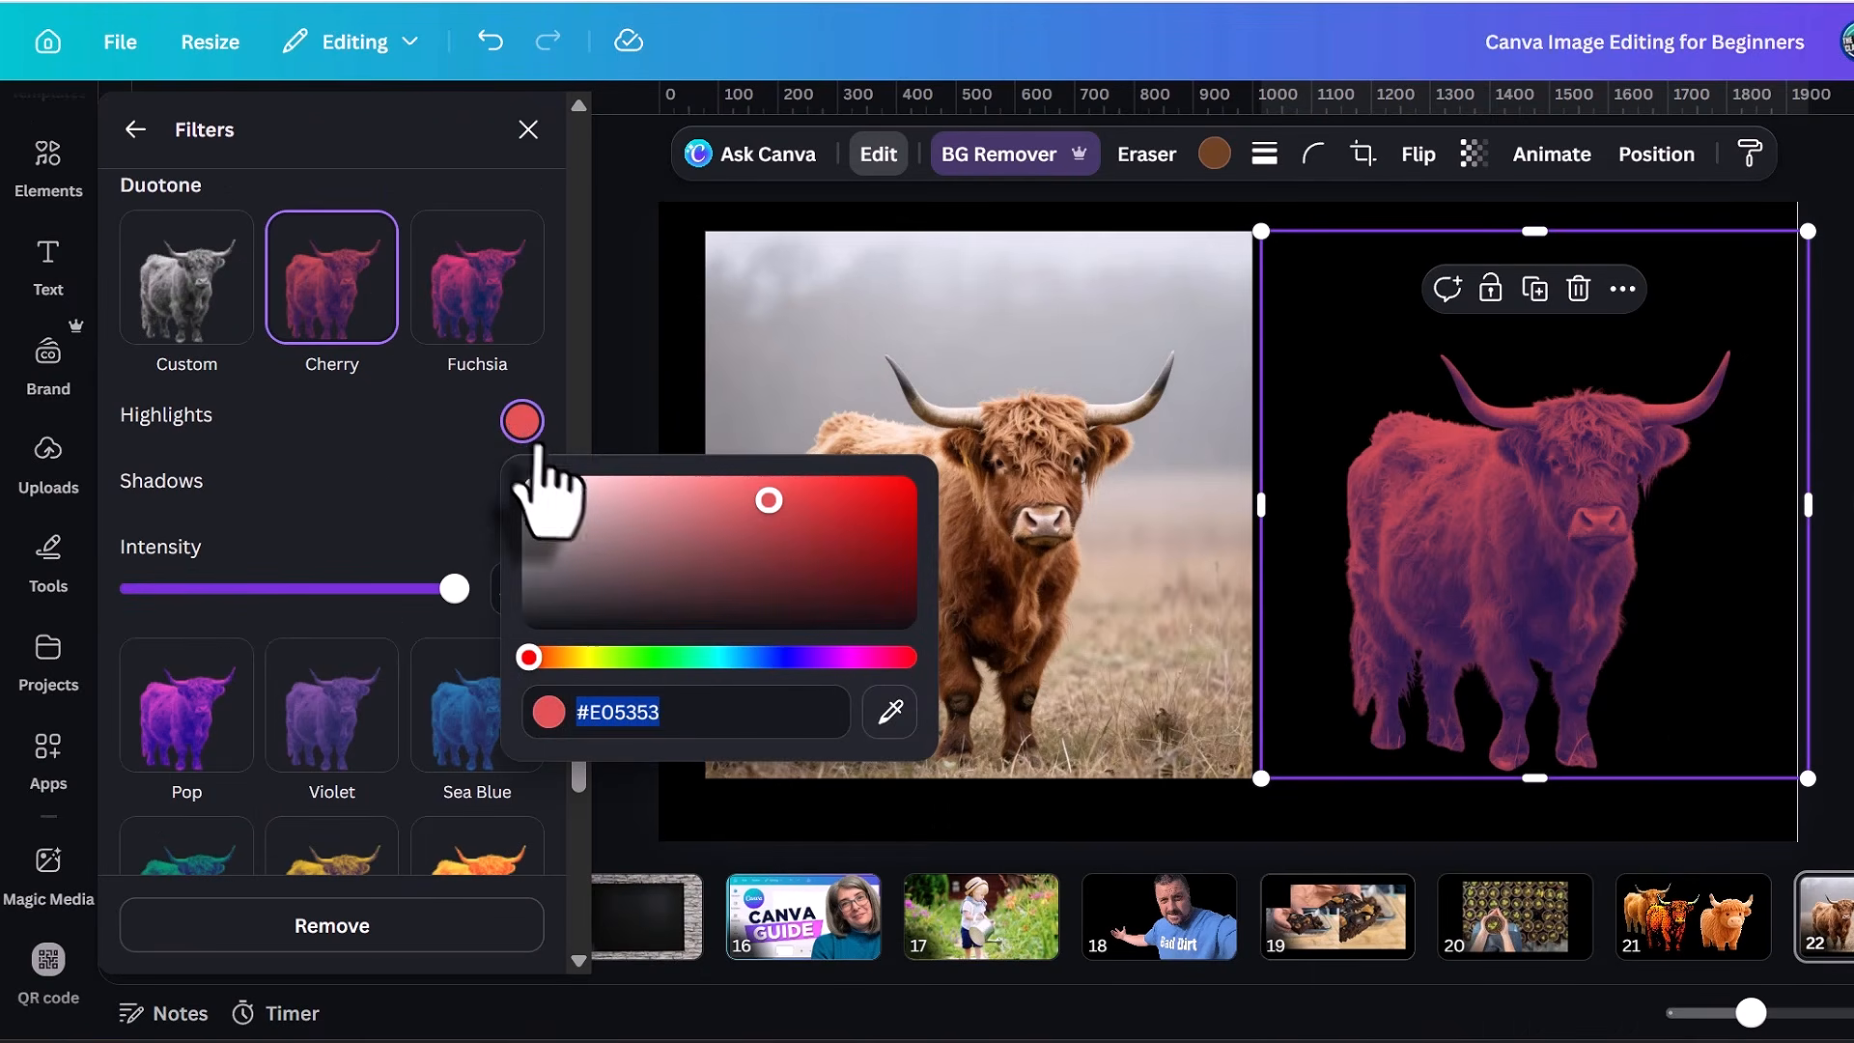
{"action": "left_click_drag", "start_coordinate": [540, 492], "coordinate": [495, 450]}
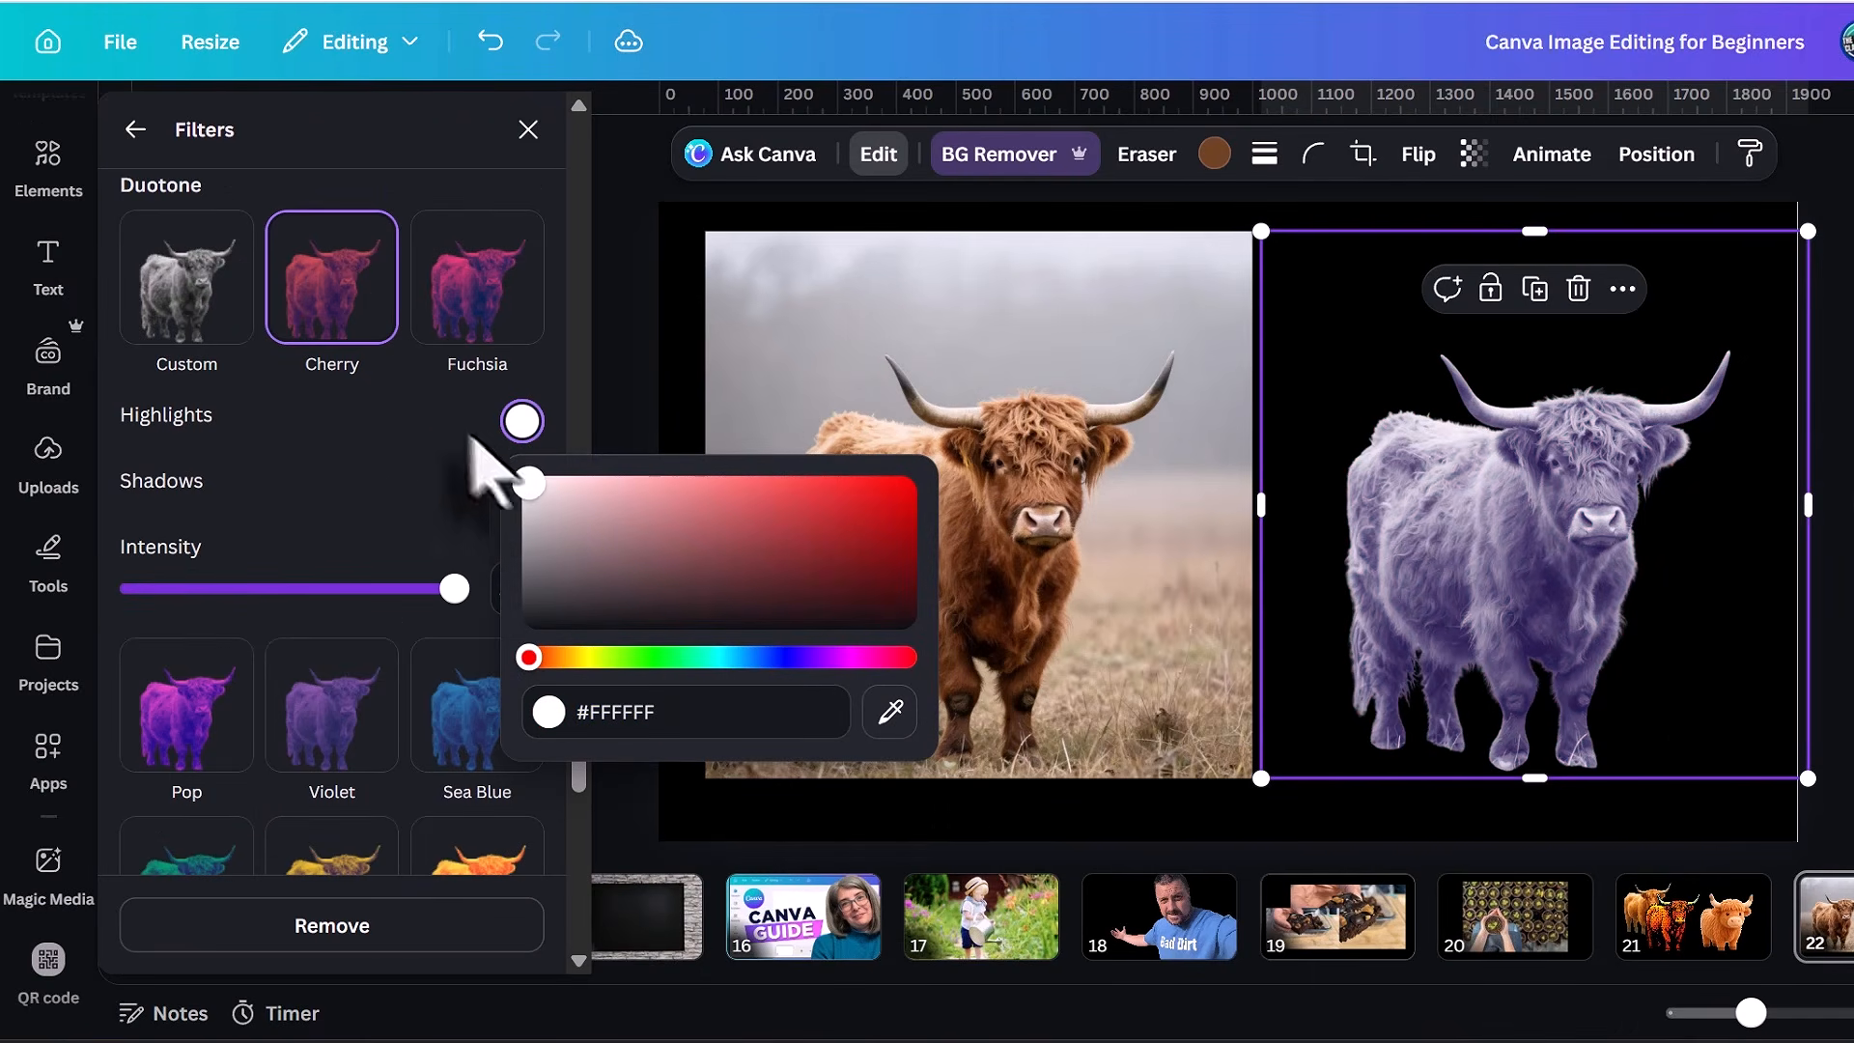
{"action": "left_click", "coordinate": [492, 483]}
{"action": "left_click", "coordinate": [522, 488]}
{"action": "left_click", "coordinate": [573, 574]}
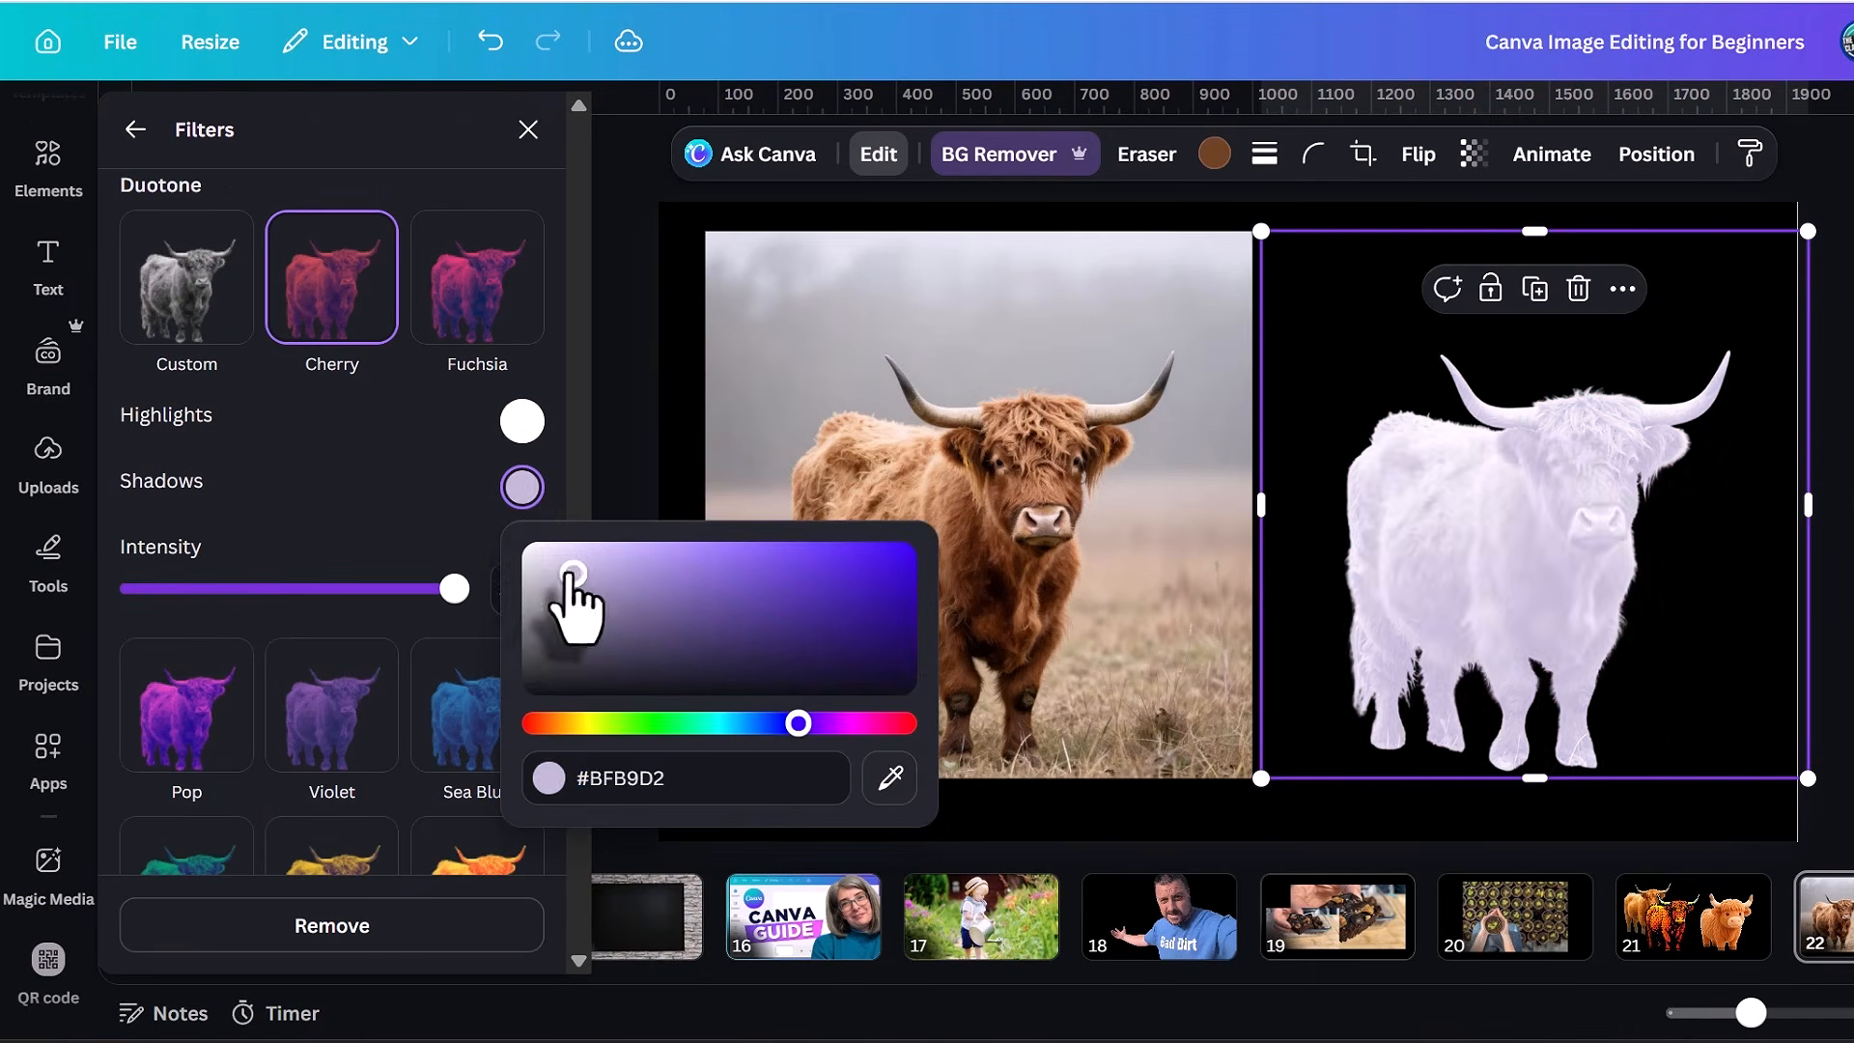
{"action": "left_click_drag", "start_coordinate": [573, 574], "coordinate": [454, 494]}
{"action": "left_click", "coordinate": [329, 460]}
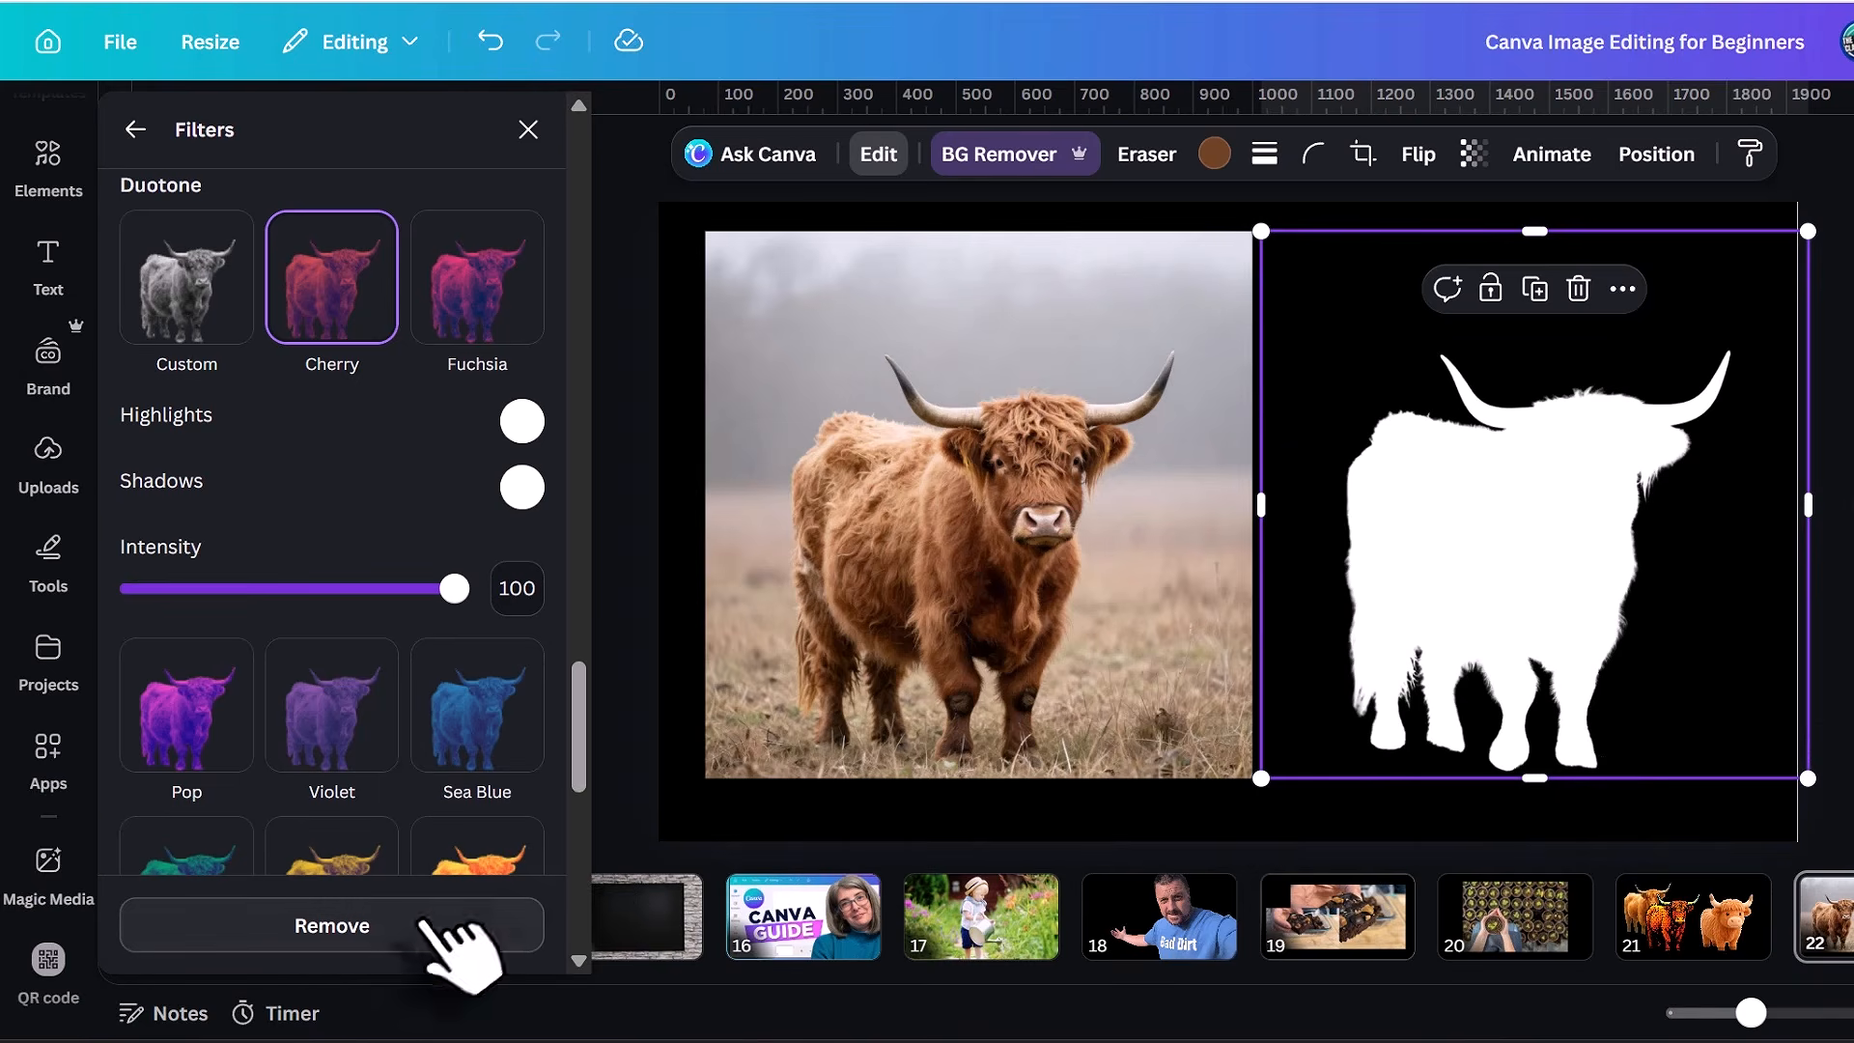
{"action": "left_click", "coordinate": [448, 935]}
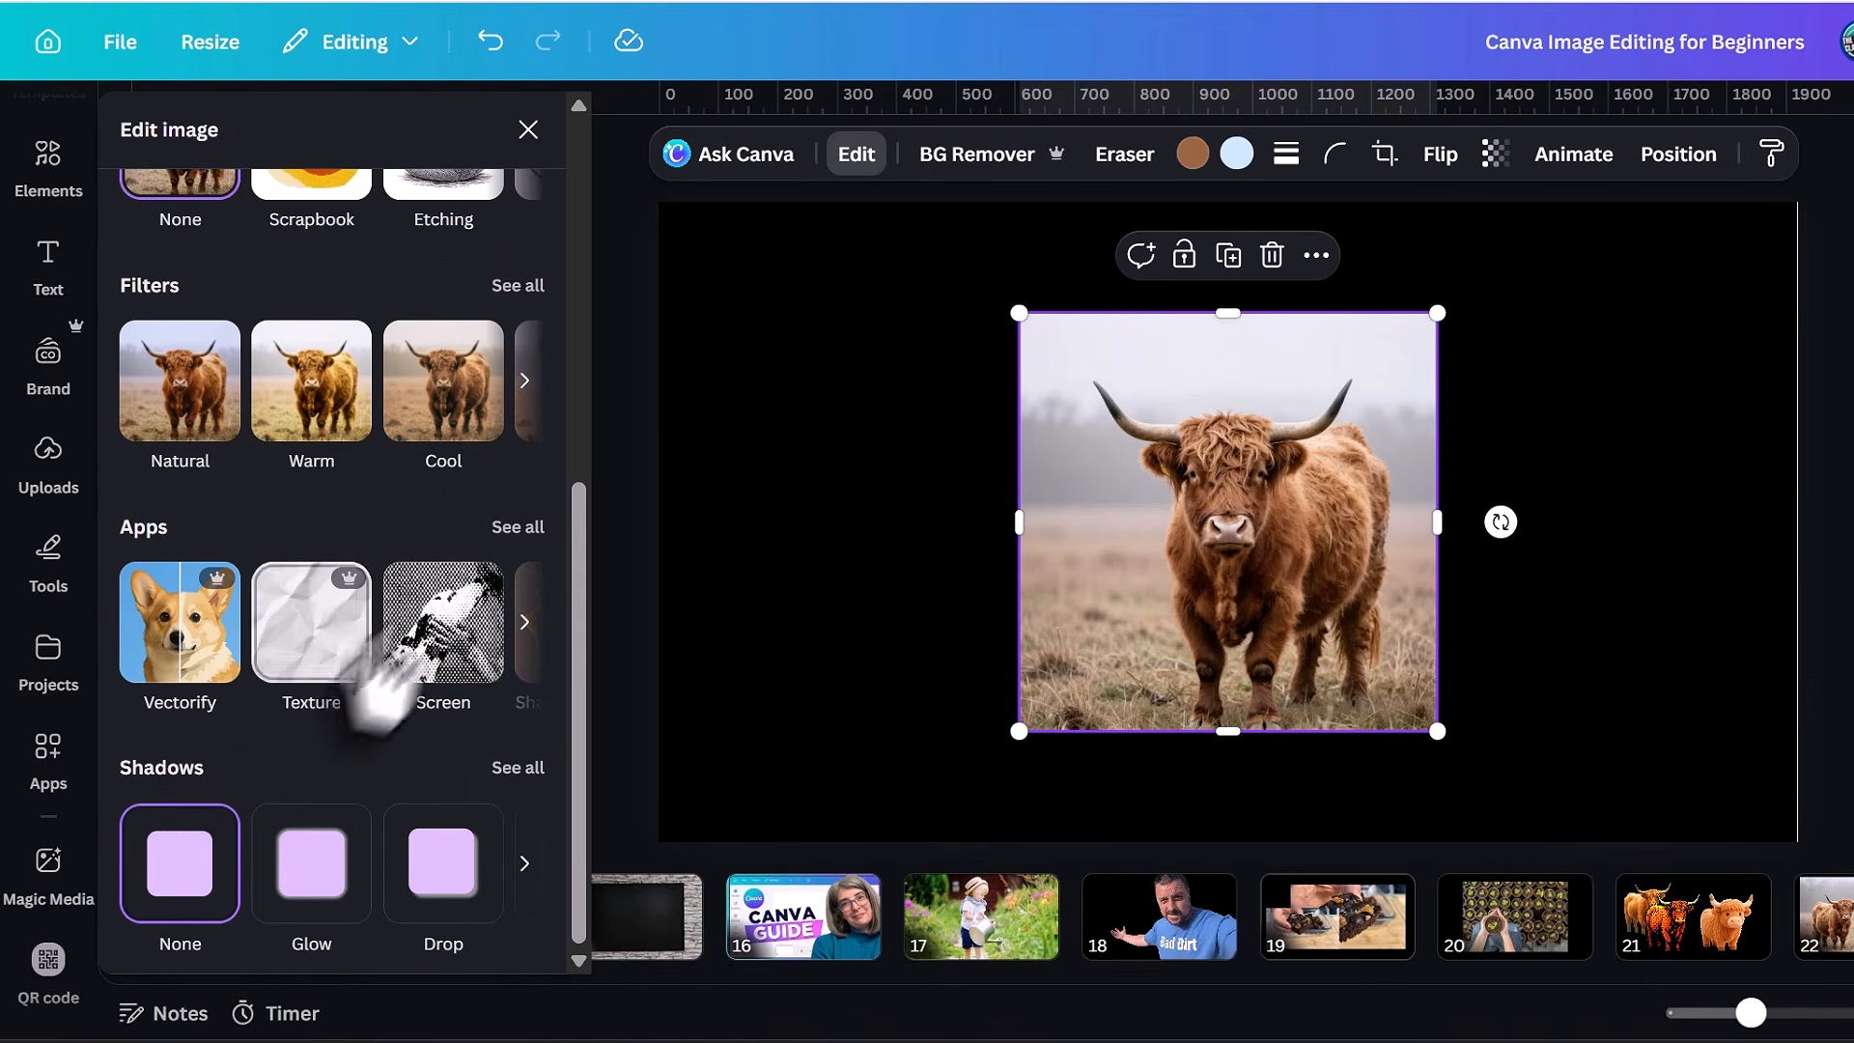
Browse all the image editing apps offered for the single cow photo and open Photostylist.
{"action": "left_click", "coordinate": [521, 527]}
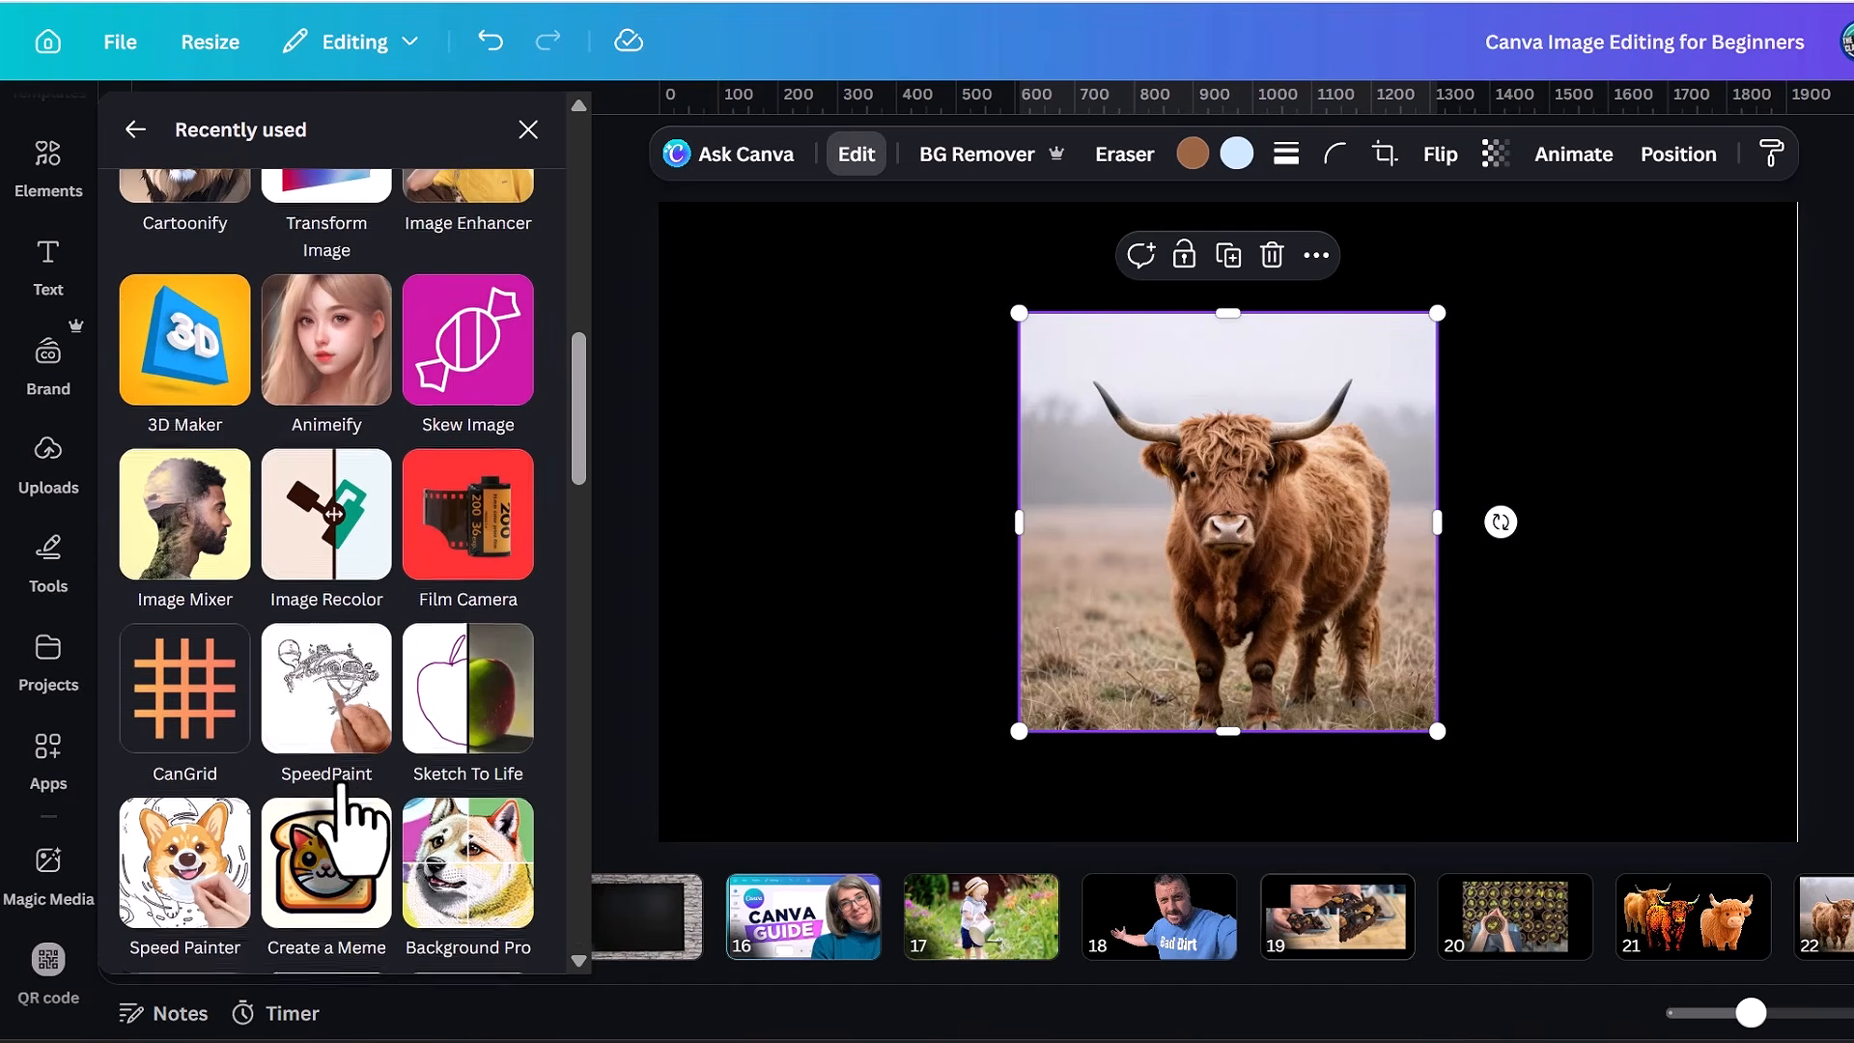
{"action": "scroll", "coordinate": [343, 811], "scroll_direction": "down", "scroll_amount": 9}
{"action": "scroll", "coordinate": [352, 821], "scroll_direction": "down", "scroll_amount": 3}
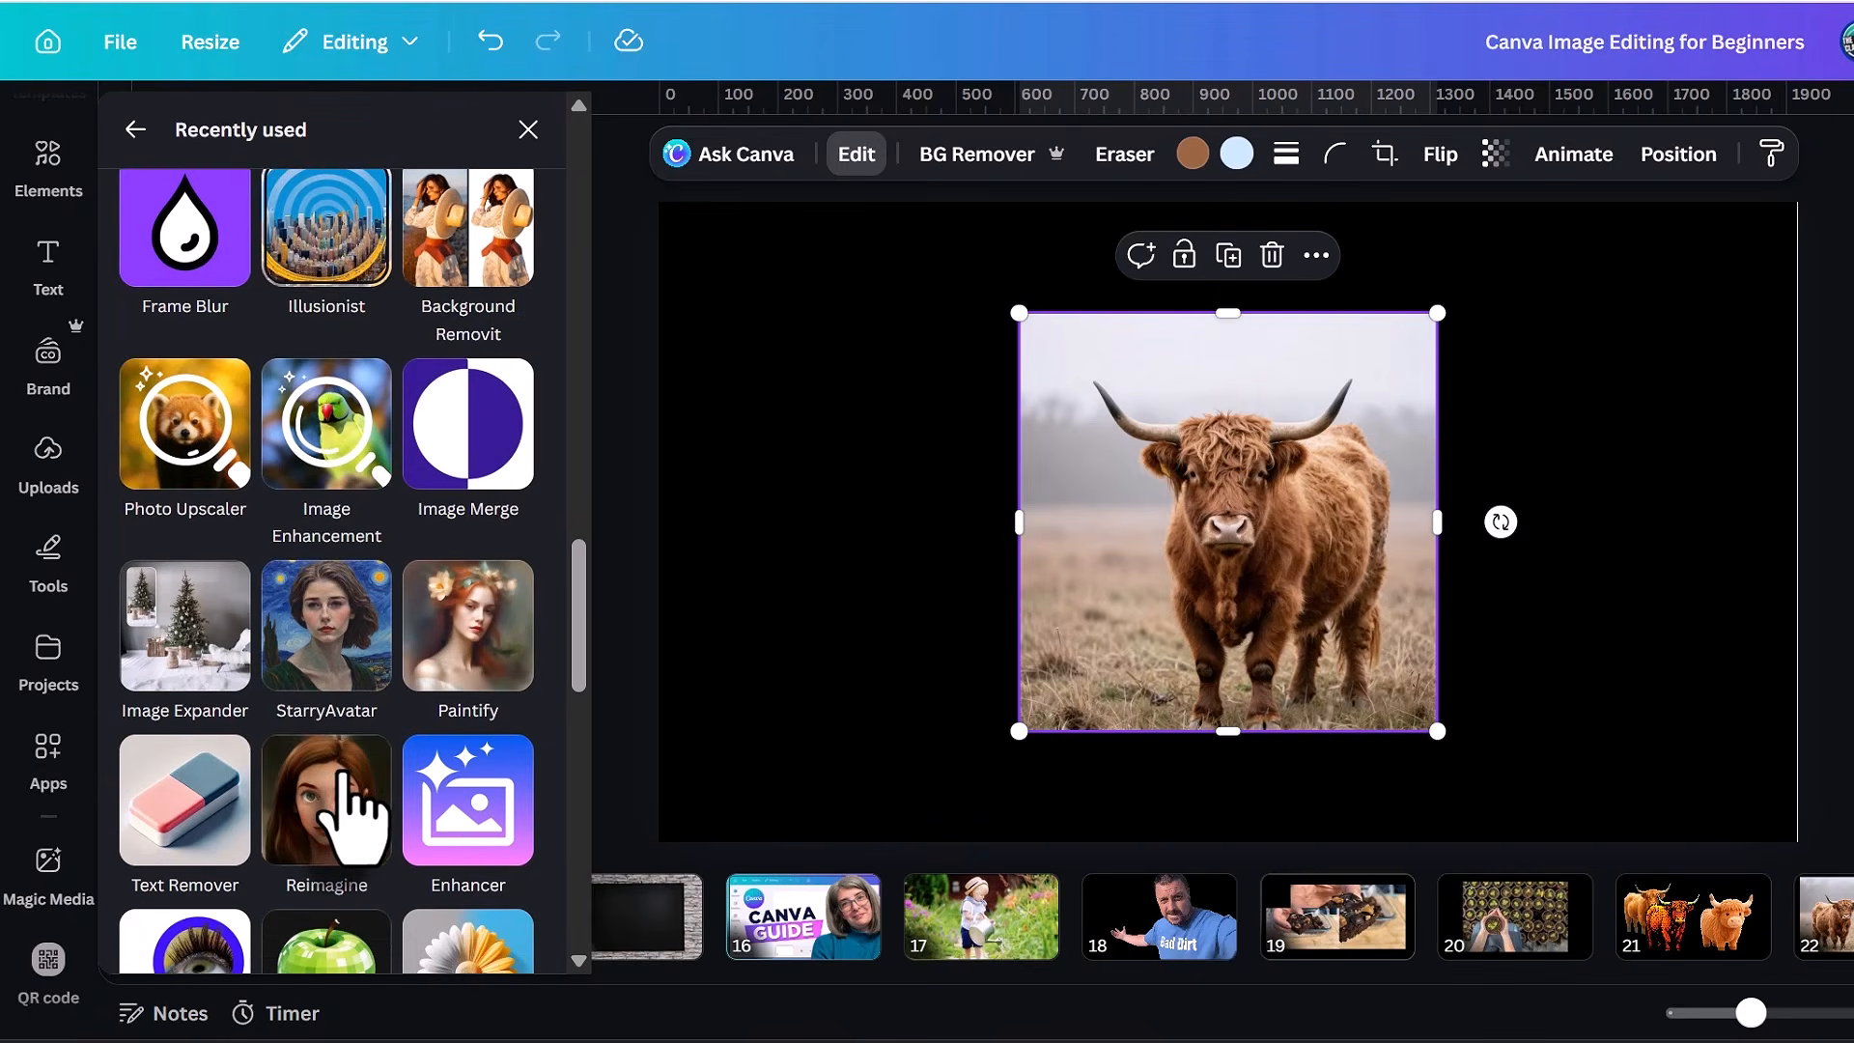
{"action": "scroll", "coordinate": [352, 821], "scroll_direction": "down", "scroll_amount": 15}
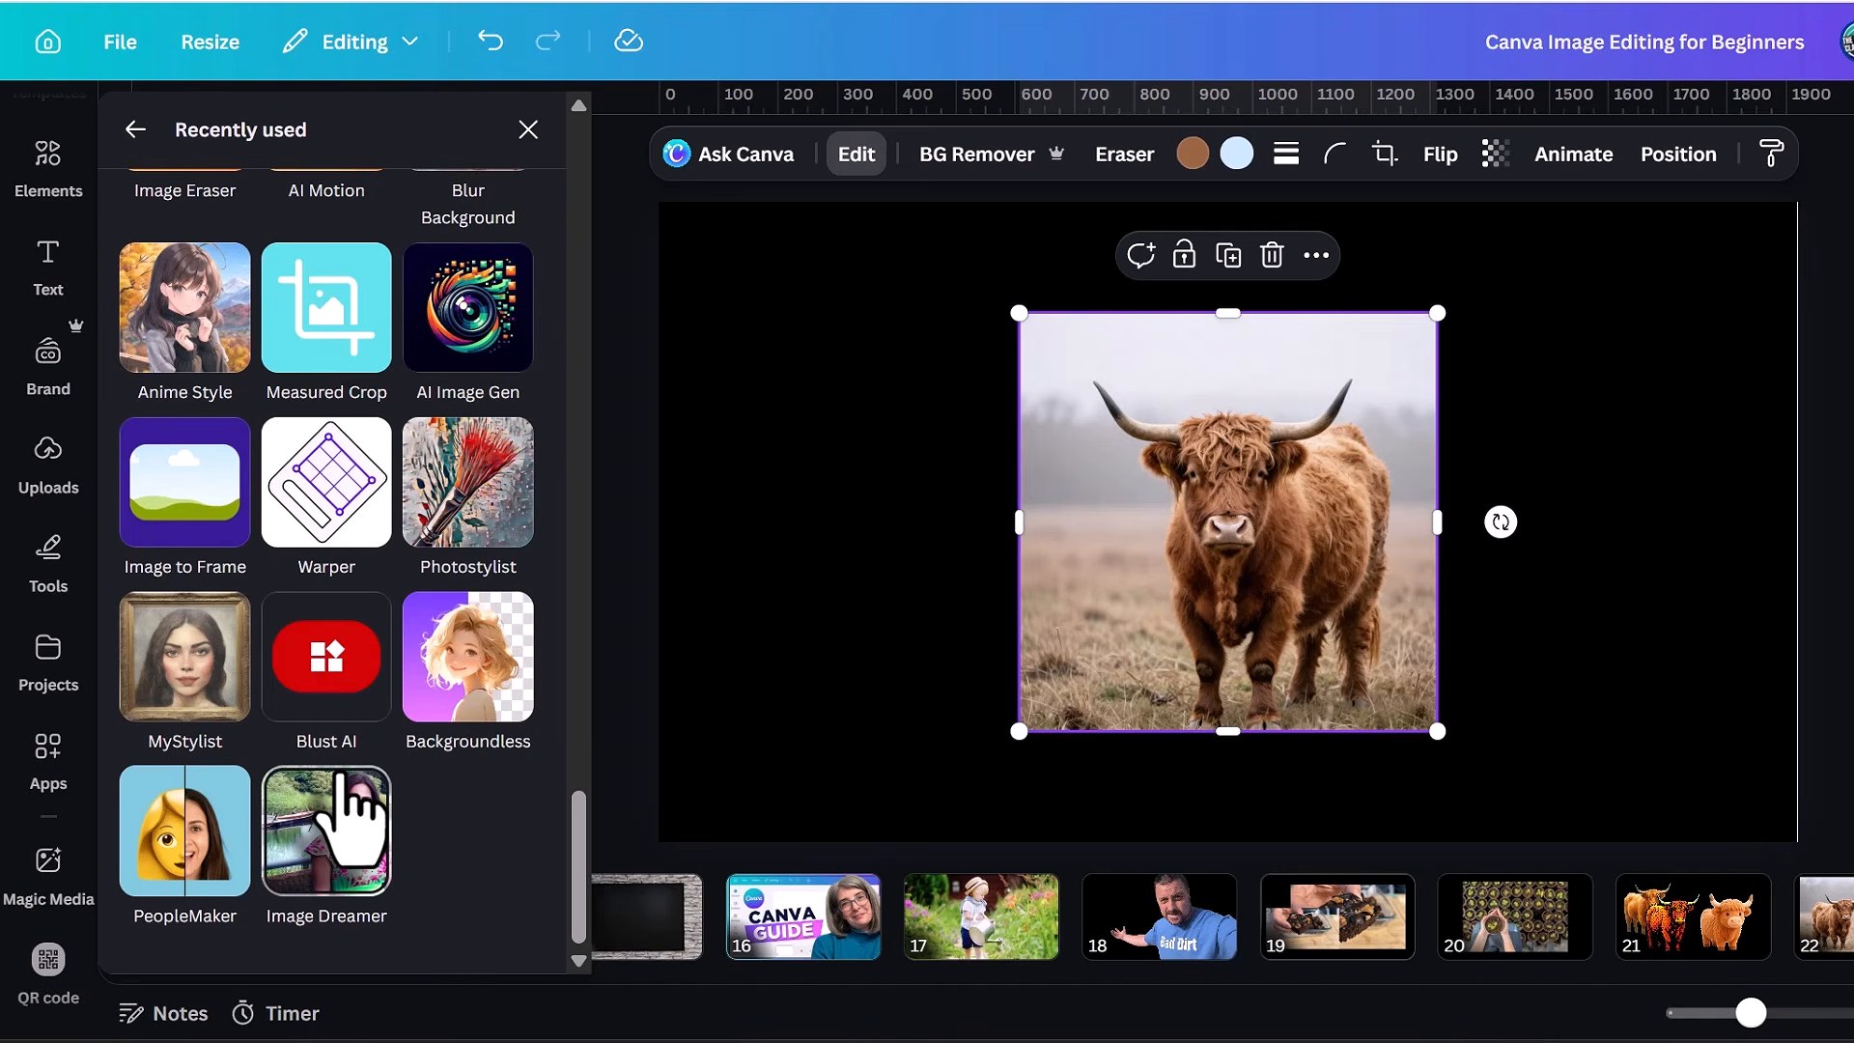
{"action": "scroll", "coordinate": [353, 821], "scroll_direction": "up", "scroll_amount": 4}
{"action": "left_click", "coordinate": [480, 859]}
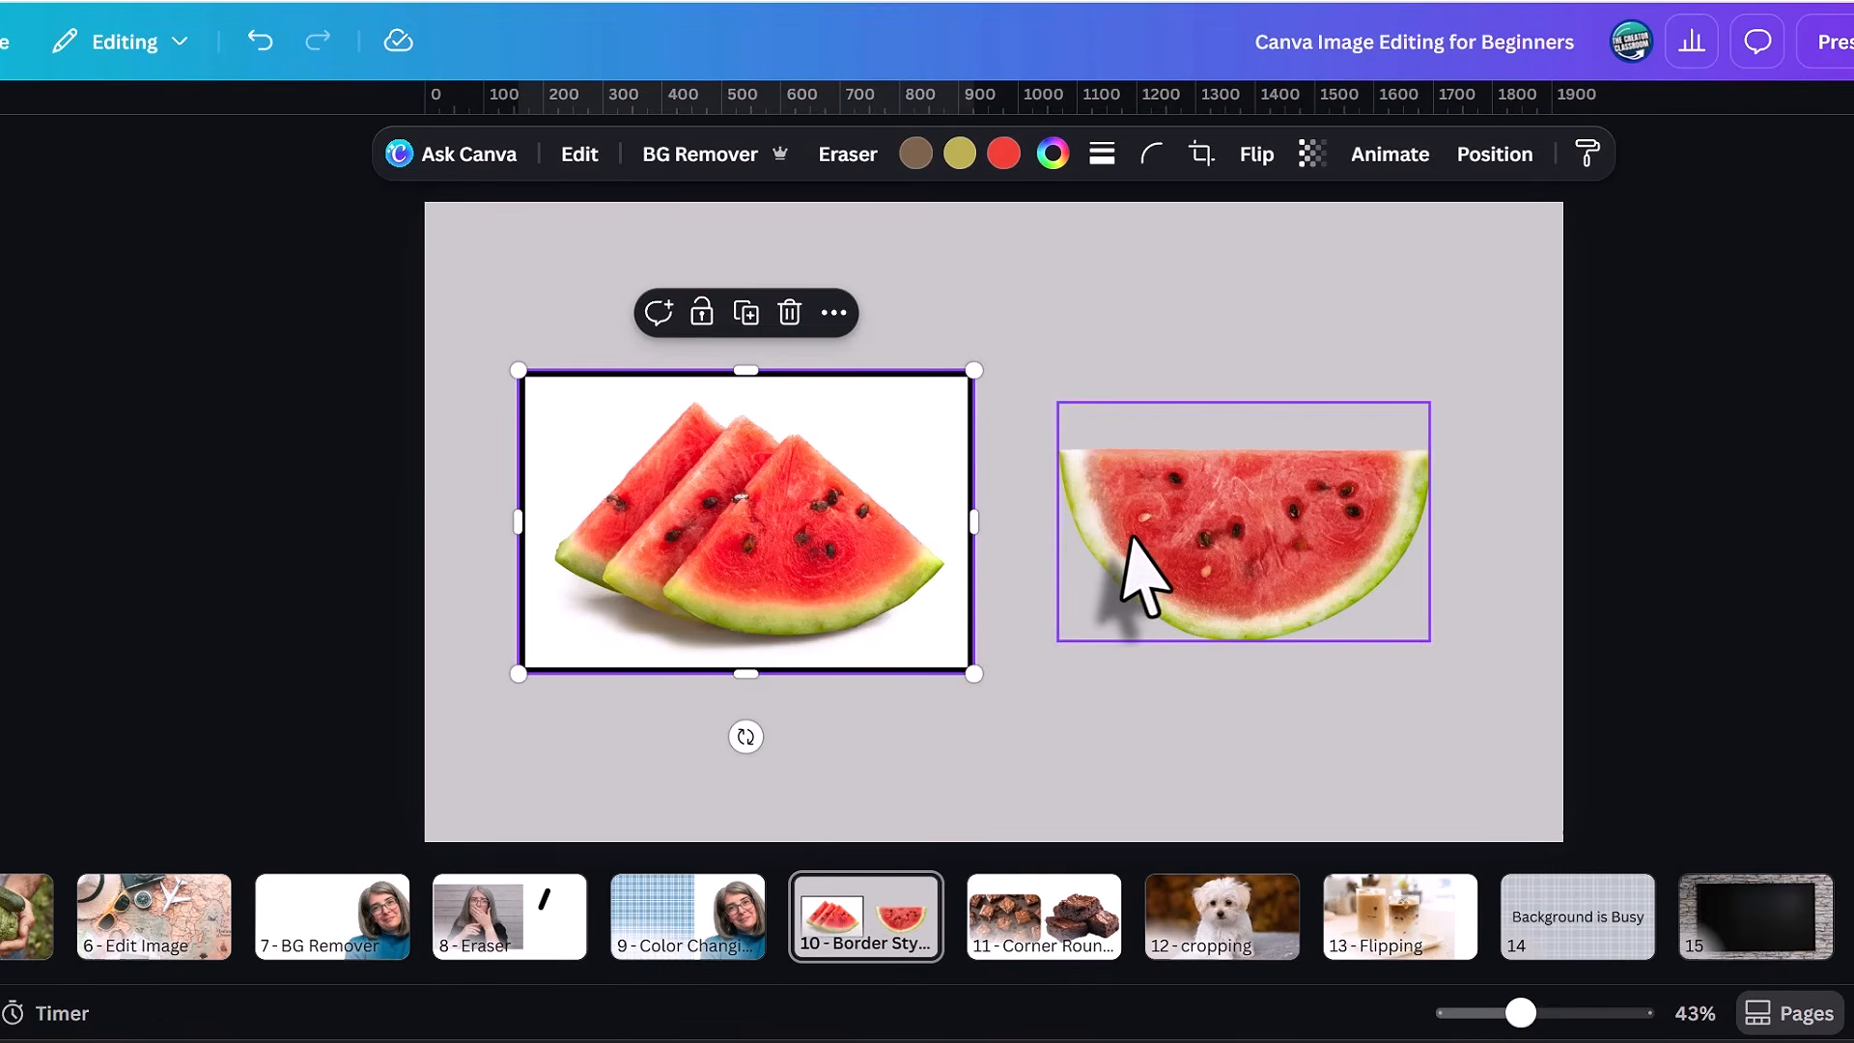
Move the half watermelon on page 10 slightly to the right and show all its shadow styles.
{"action": "left_click", "coordinate": [1159, 580]}
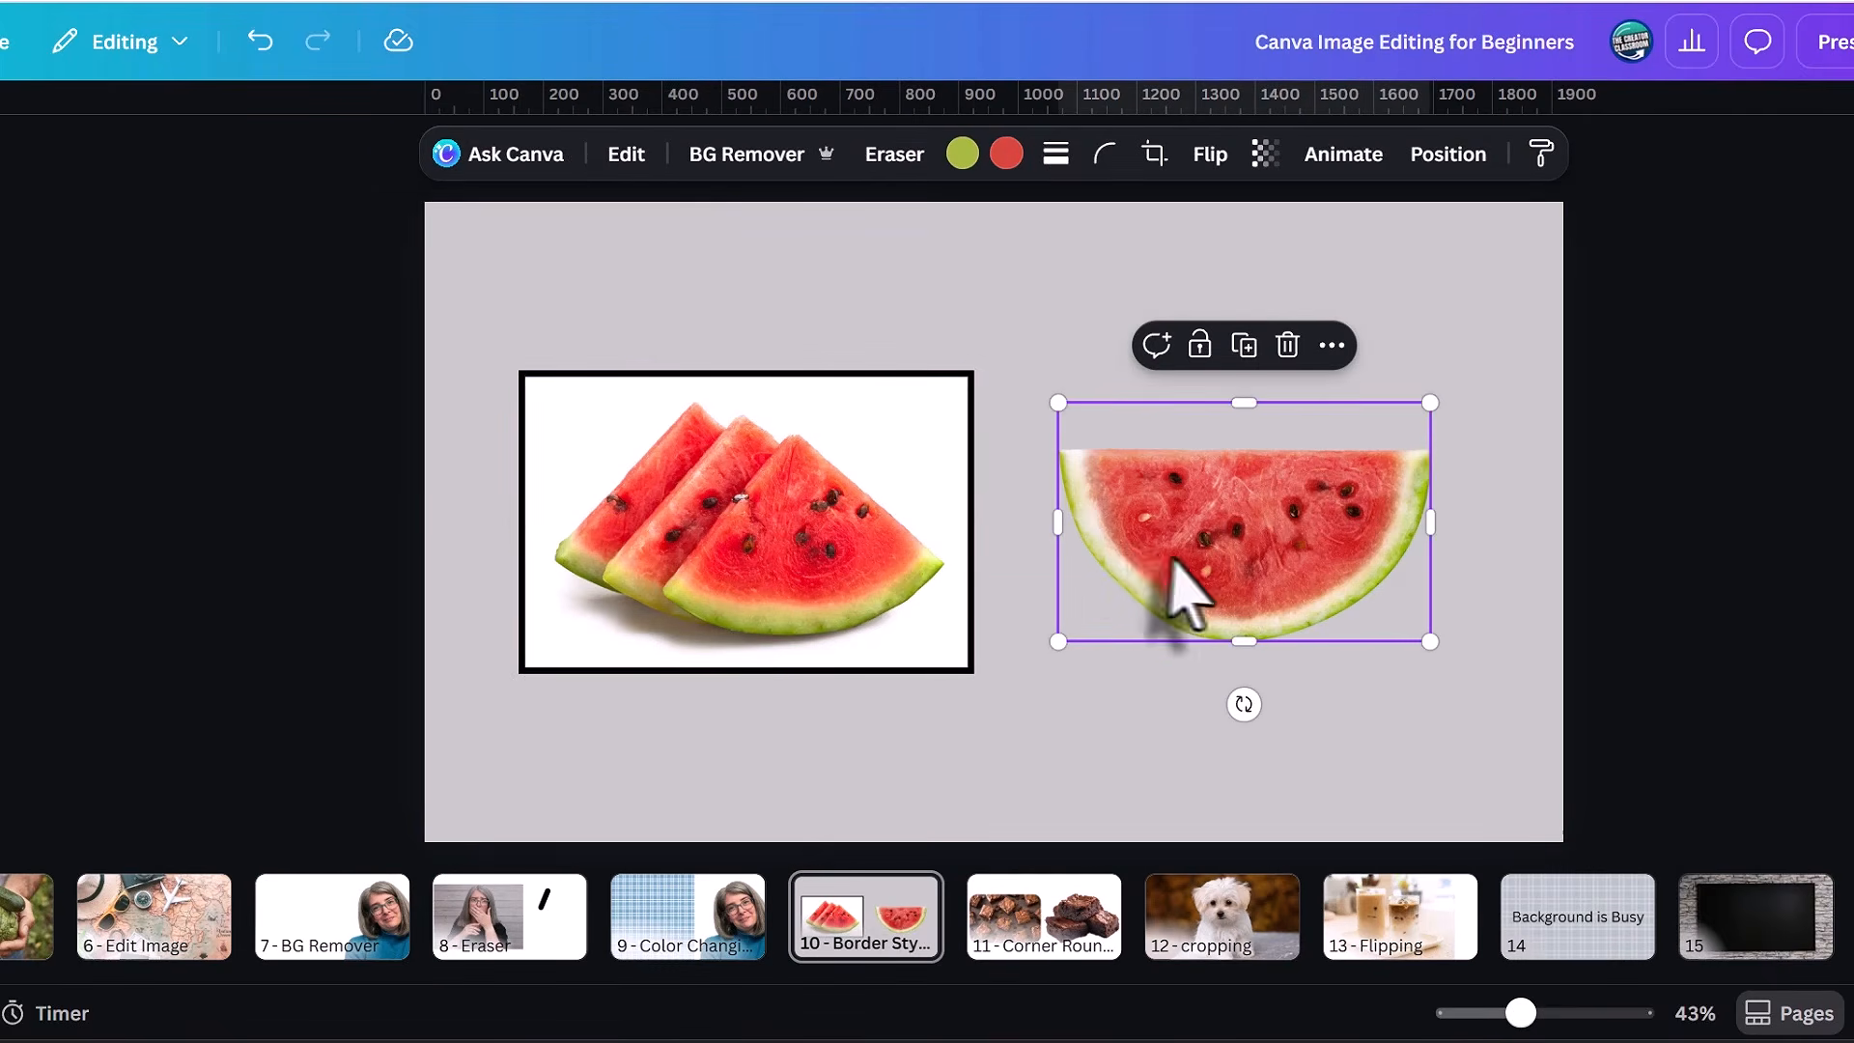
{"action": "left_click_drag", "start_coordinate": [1181, 589], "coordinate": [1289, 564]}
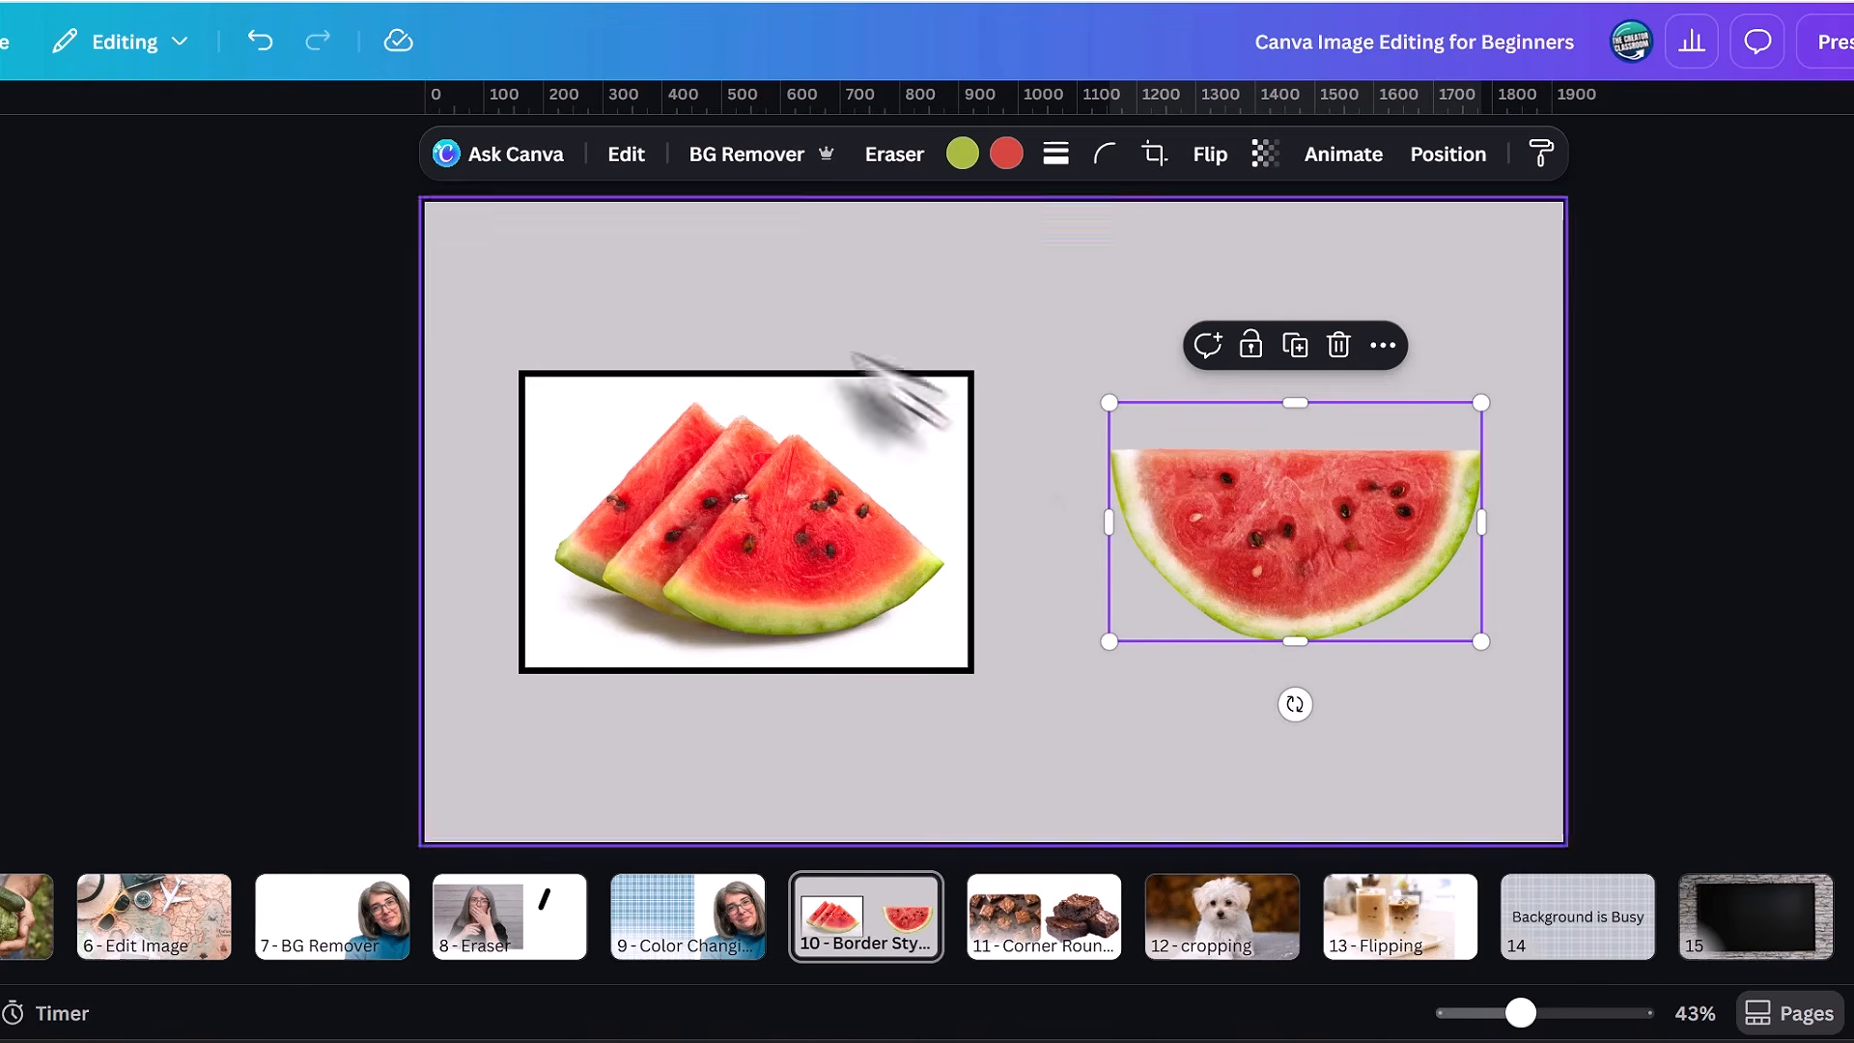
{"action": "left_click_drag", "start_coordinate": [1198, 519], "coordinate": [1181, 518]}
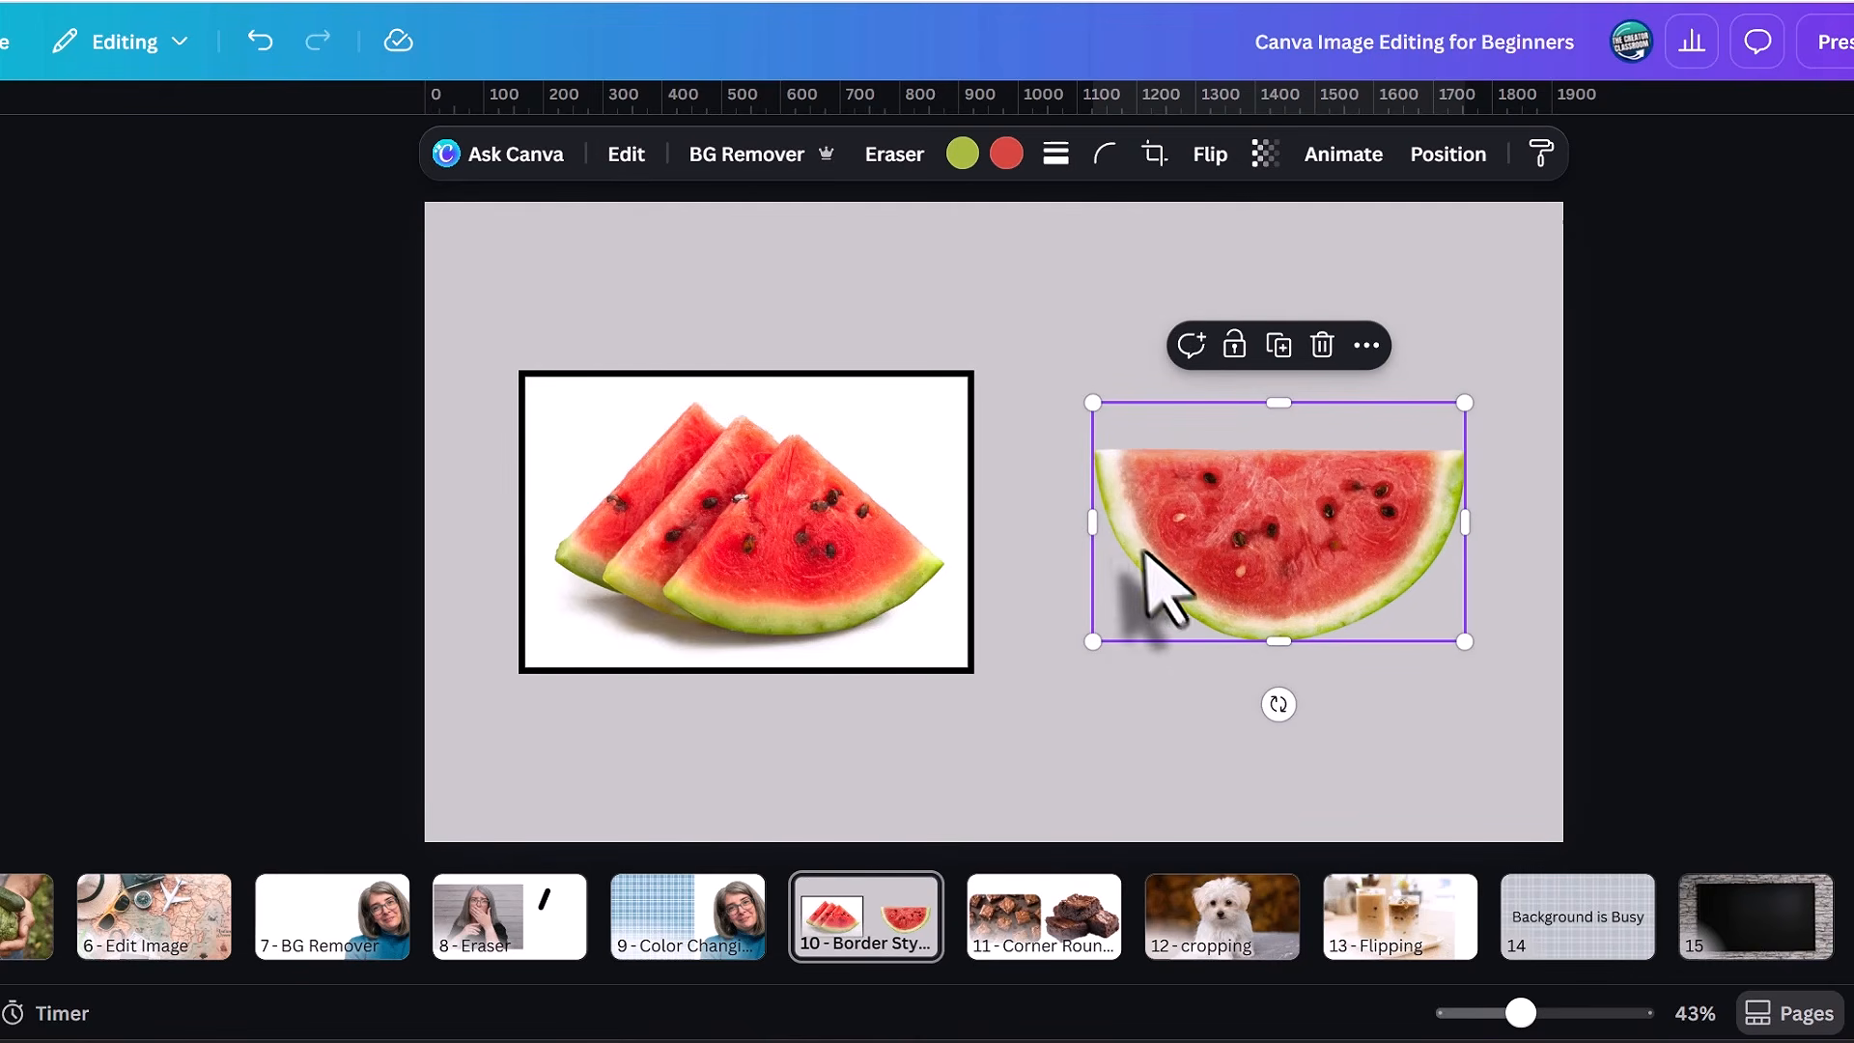
{"action": "left_click", "coordinate": [625, 153]}
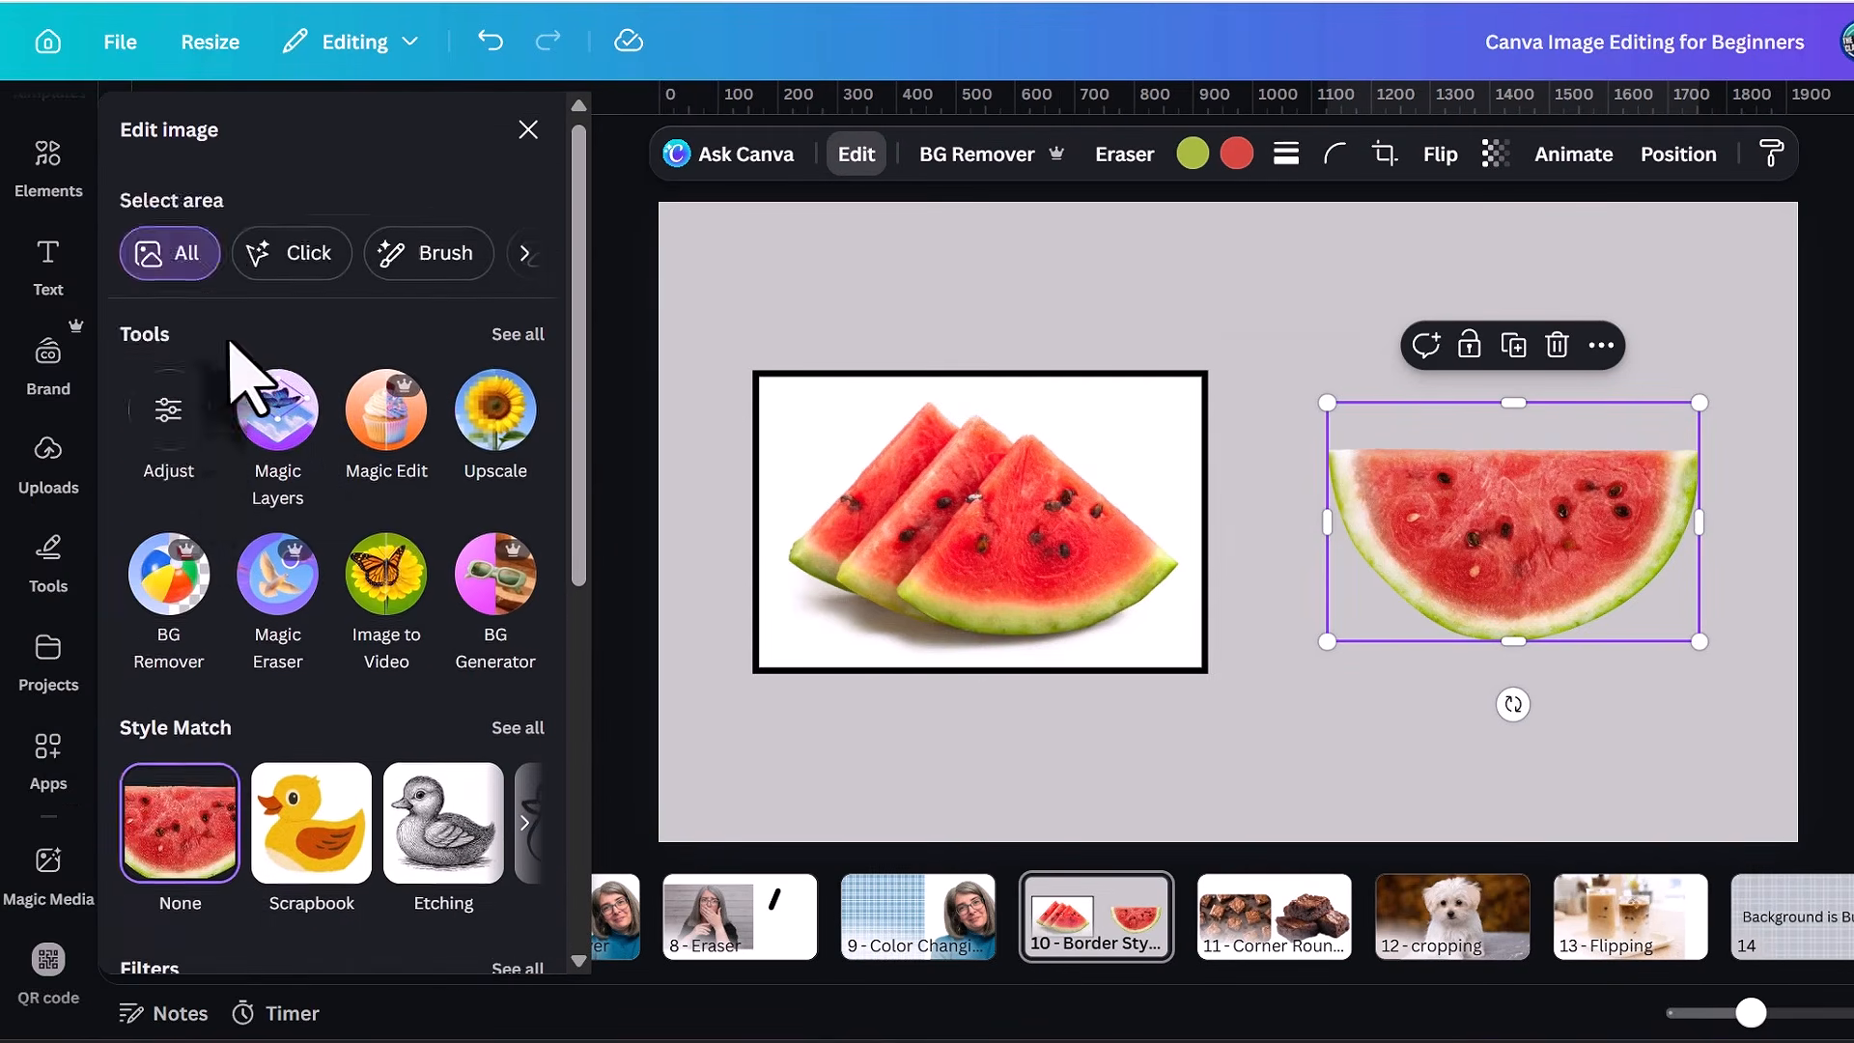
{"action": "scroll", "coordinate": [39, 416], "scroll_direction": "down", "scroll_amount": 5}
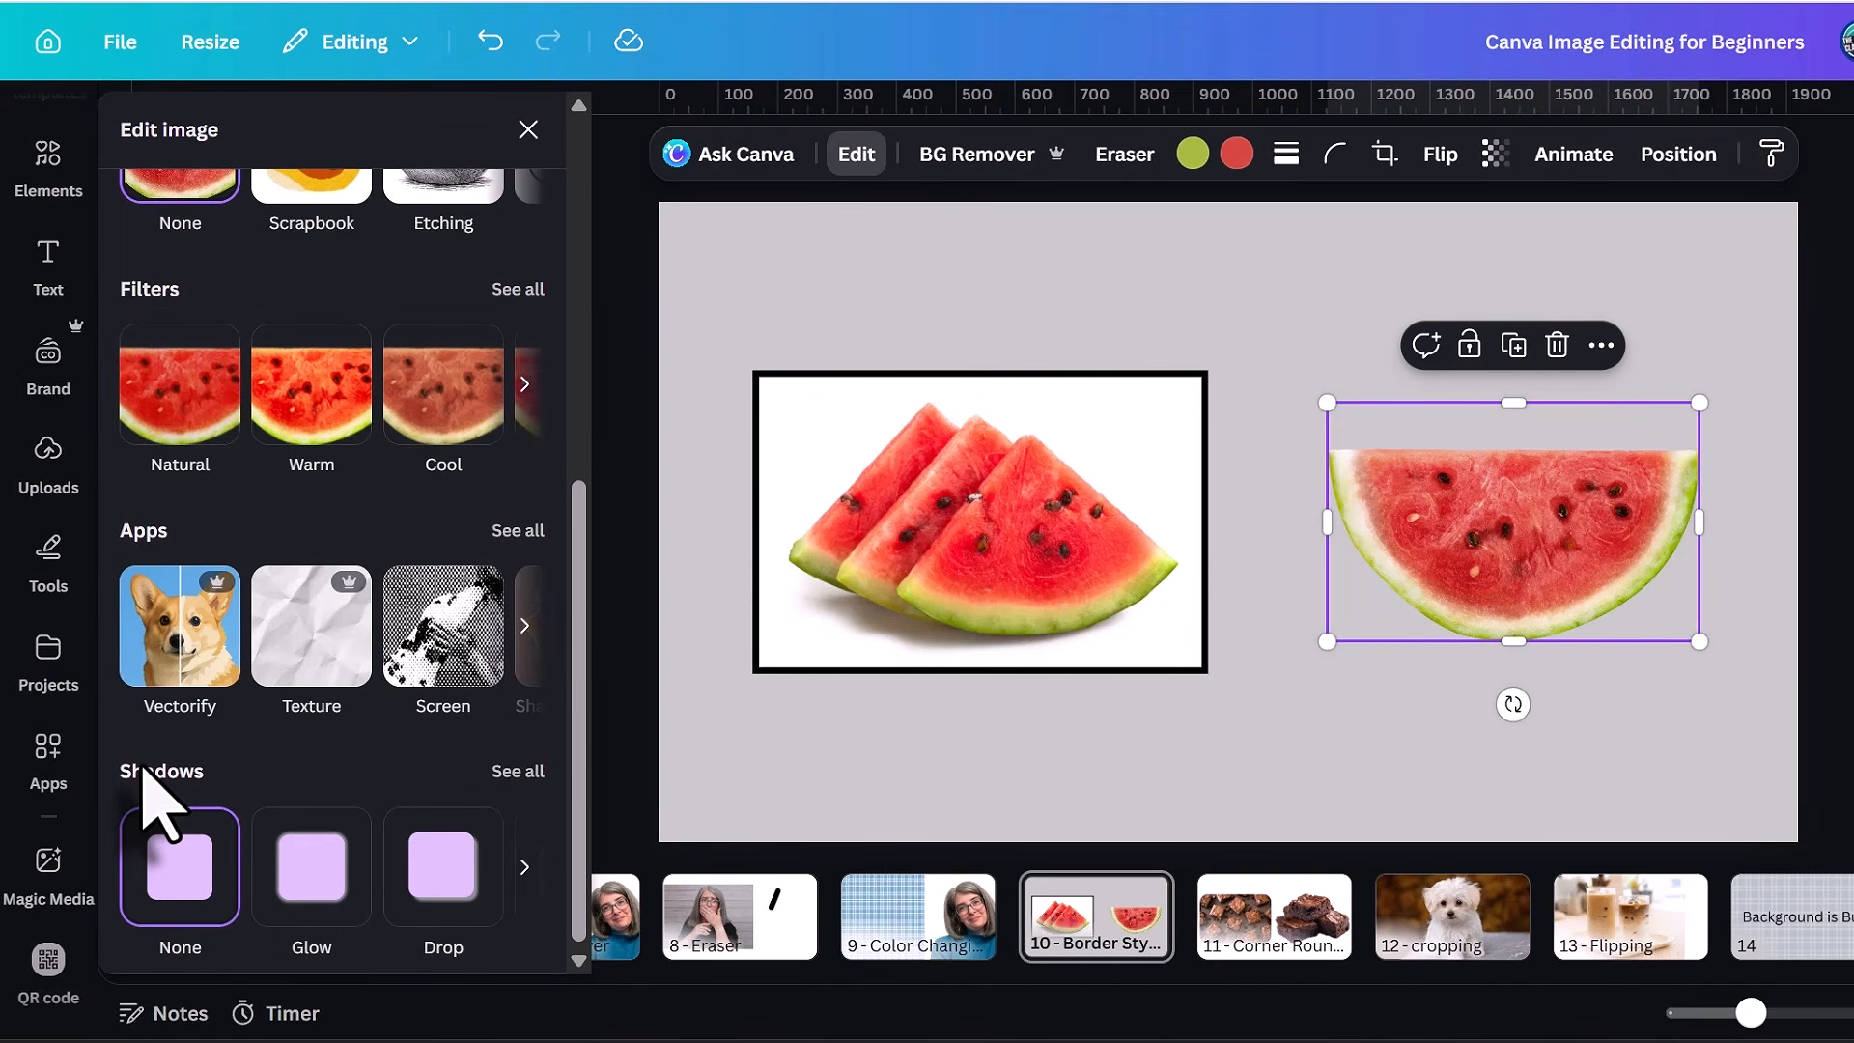
{"action": "left_click", "coordinate": [522, 772]}
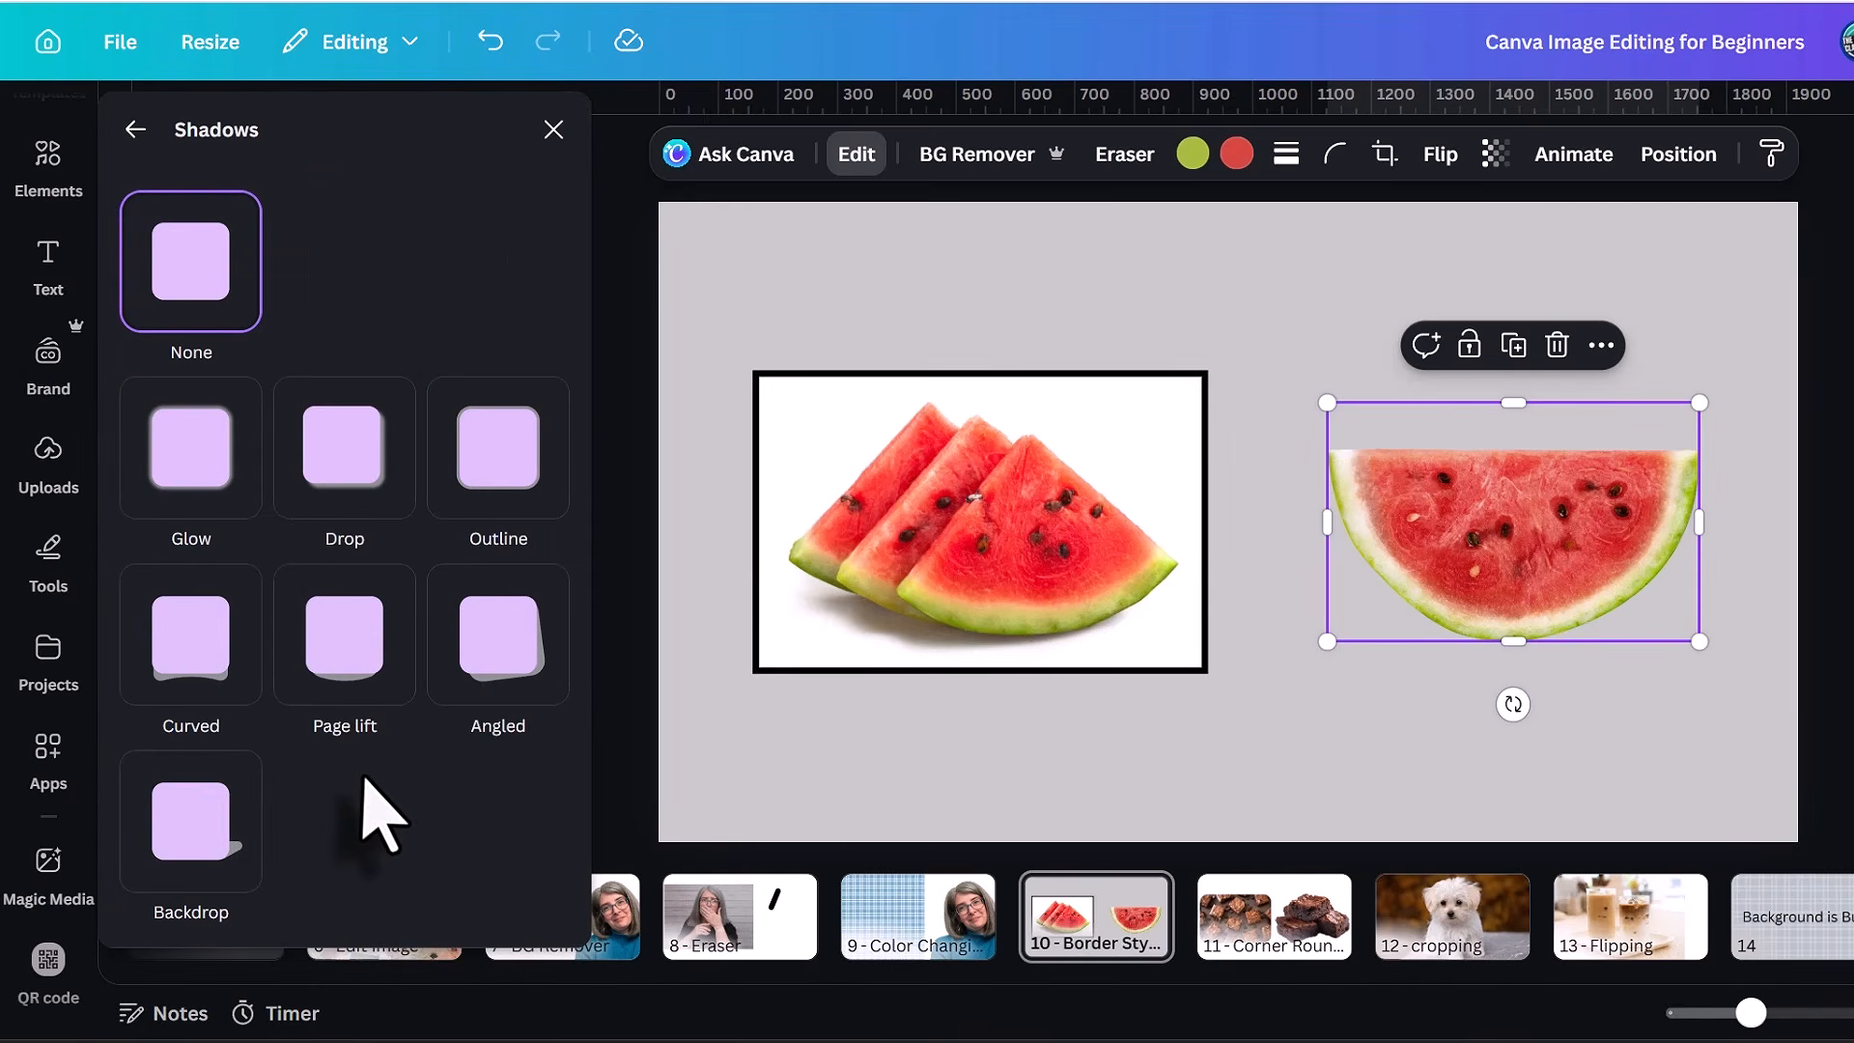
Try the Glow, Drop, Outline, Curved, Page lift, Angled and Backdrop shadows on the half watermelon.
{"action": "left_click", "coordinate": [198, 483]}
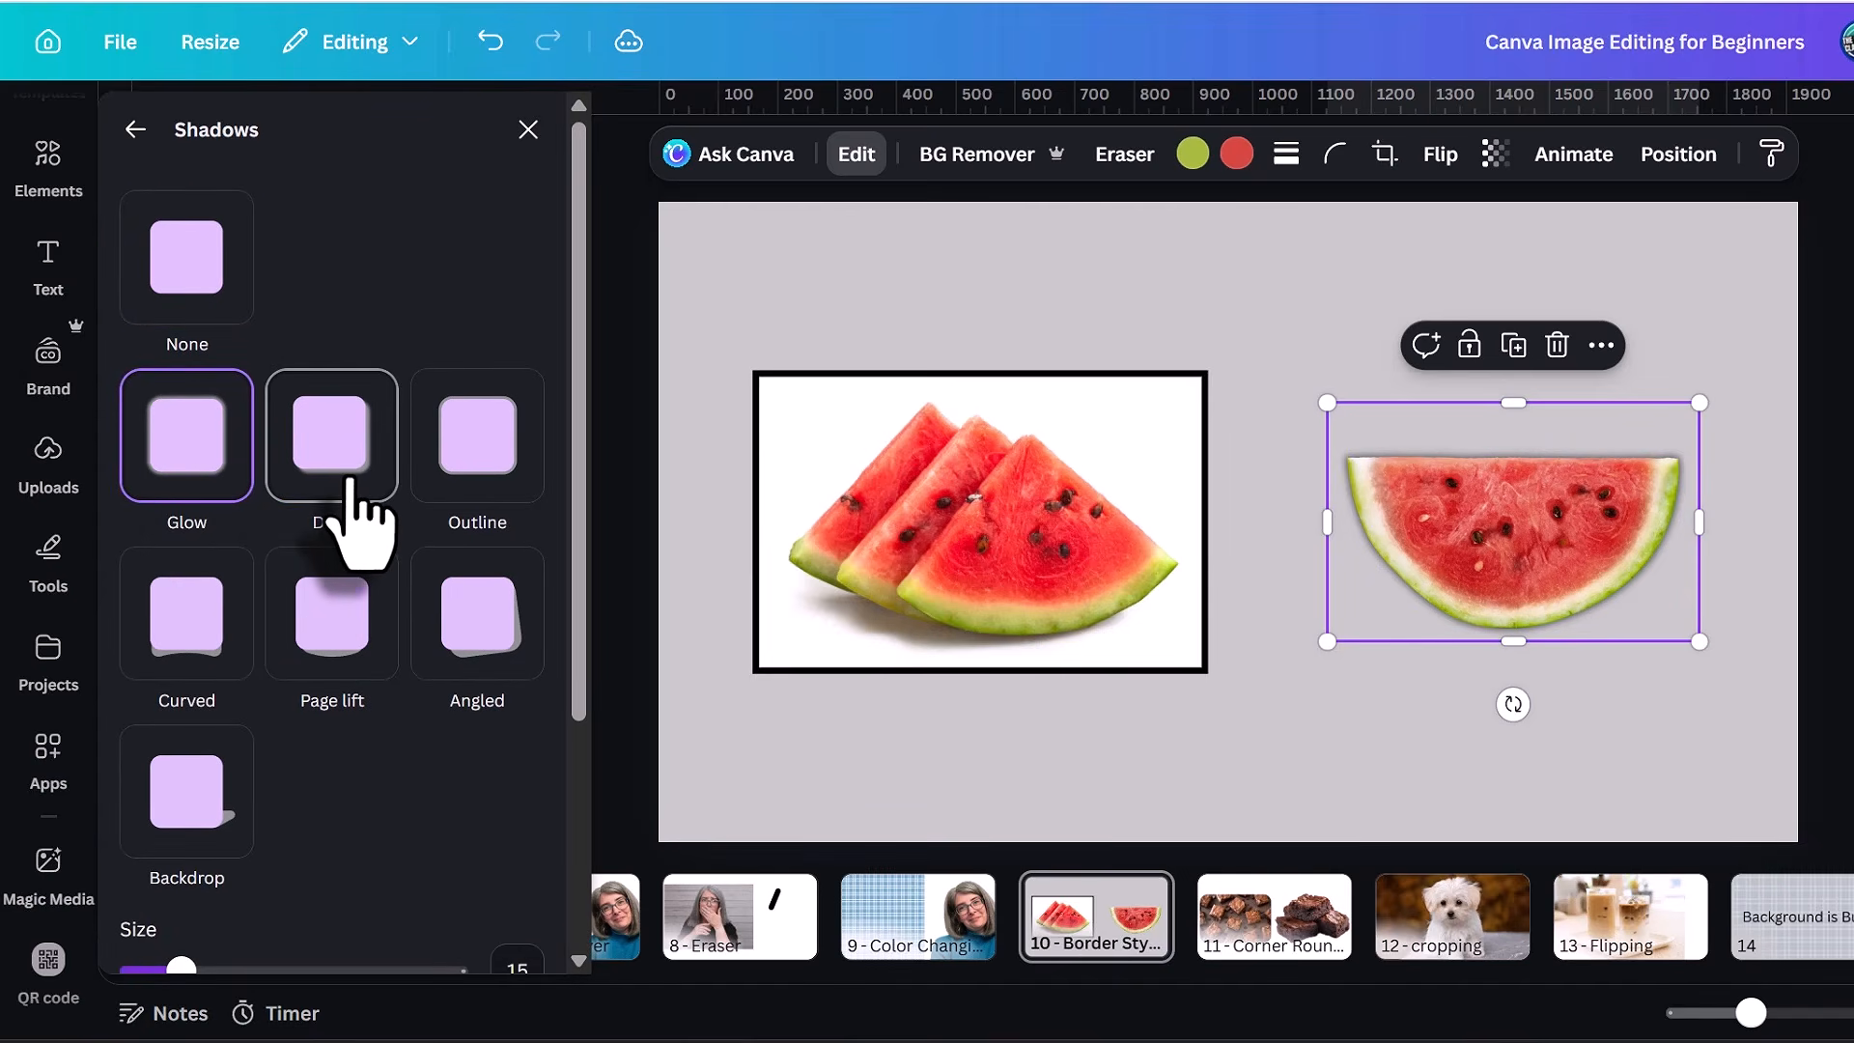
{"action": "left_click", "coordinate": [357, 522]}
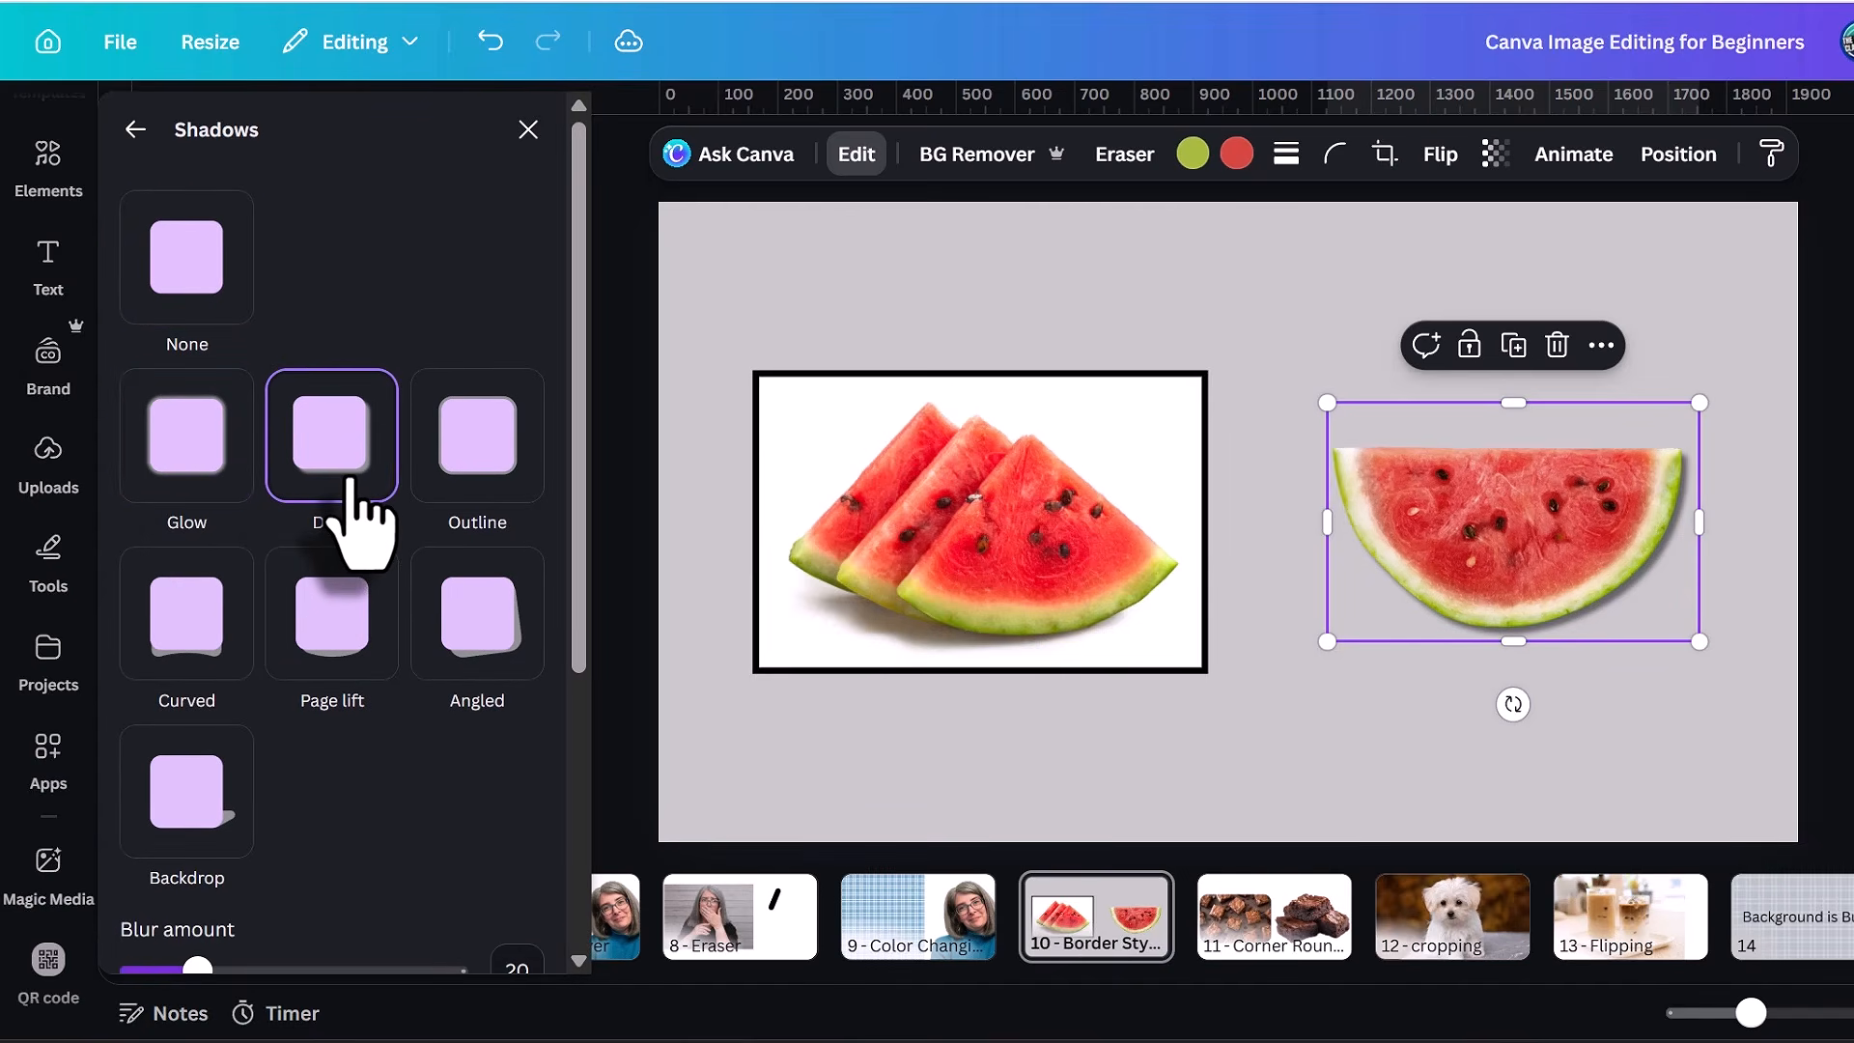
{"action": "left_click", "coordinate": [487, 468]}
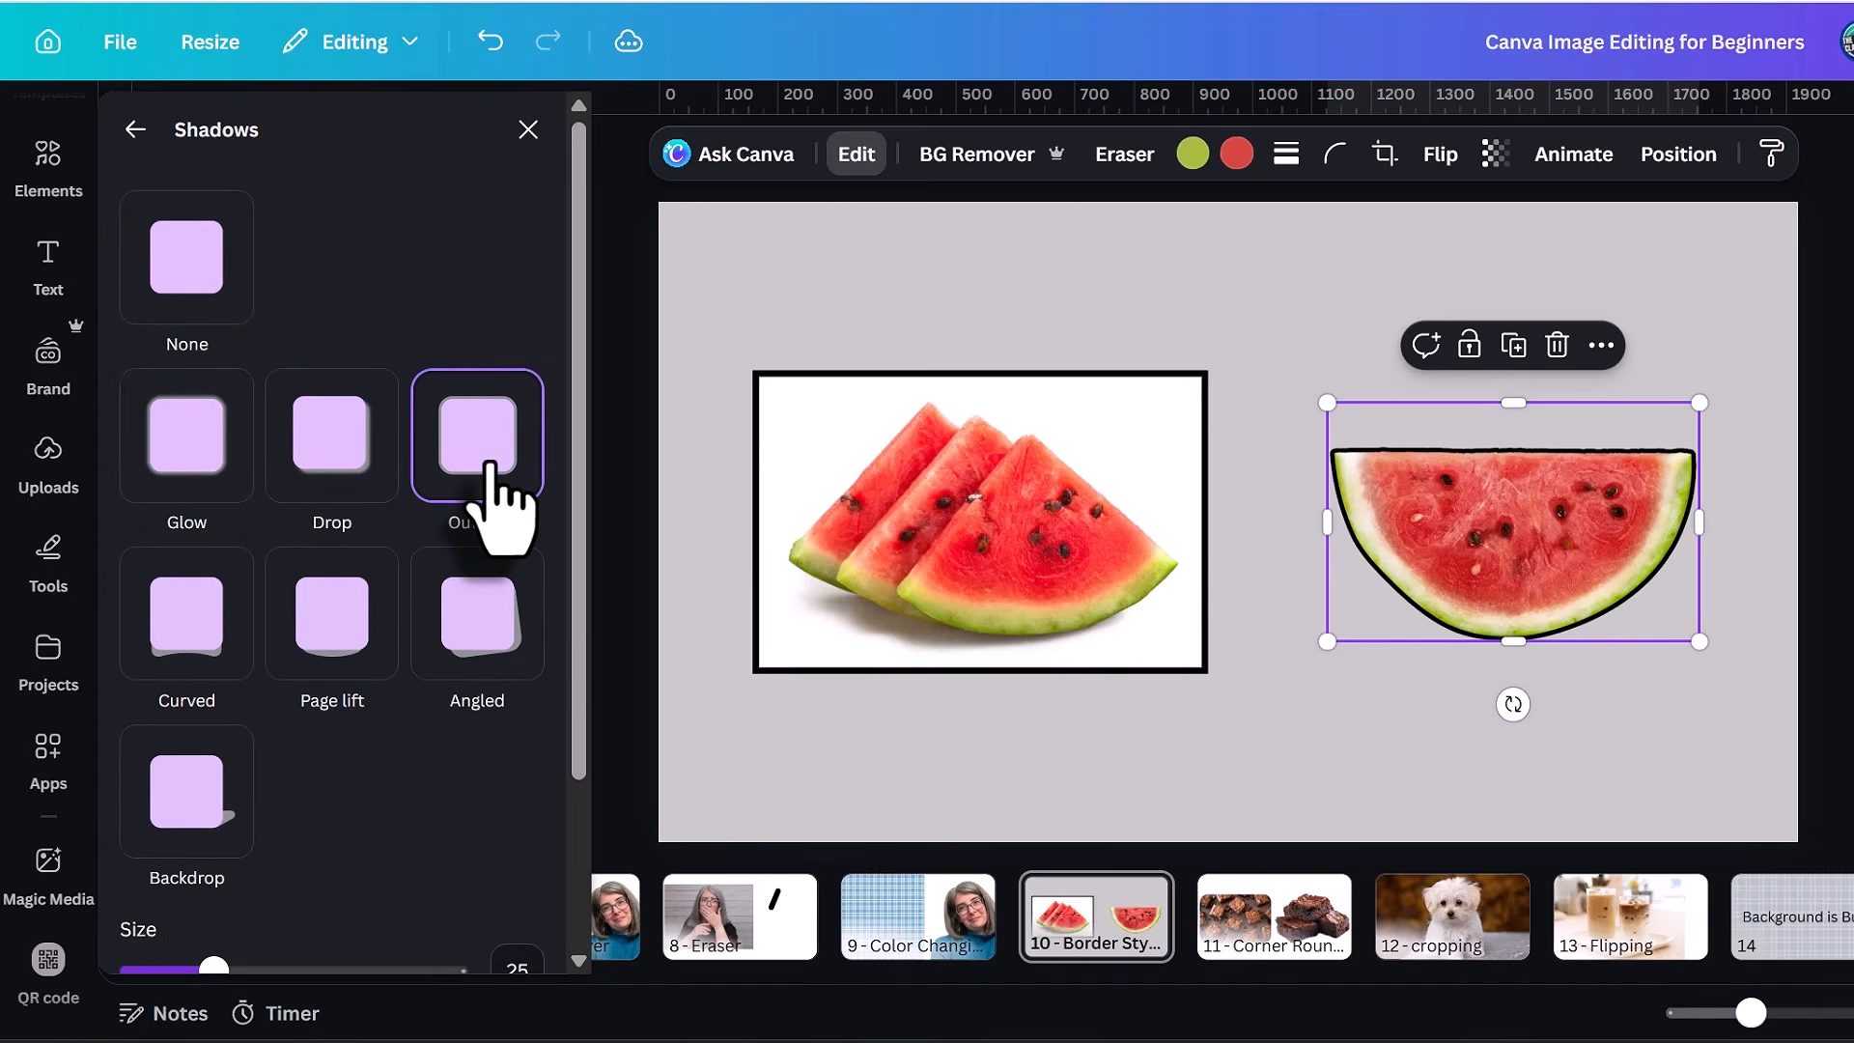
{"action": "left_click", "coordinate": [174, 641]}
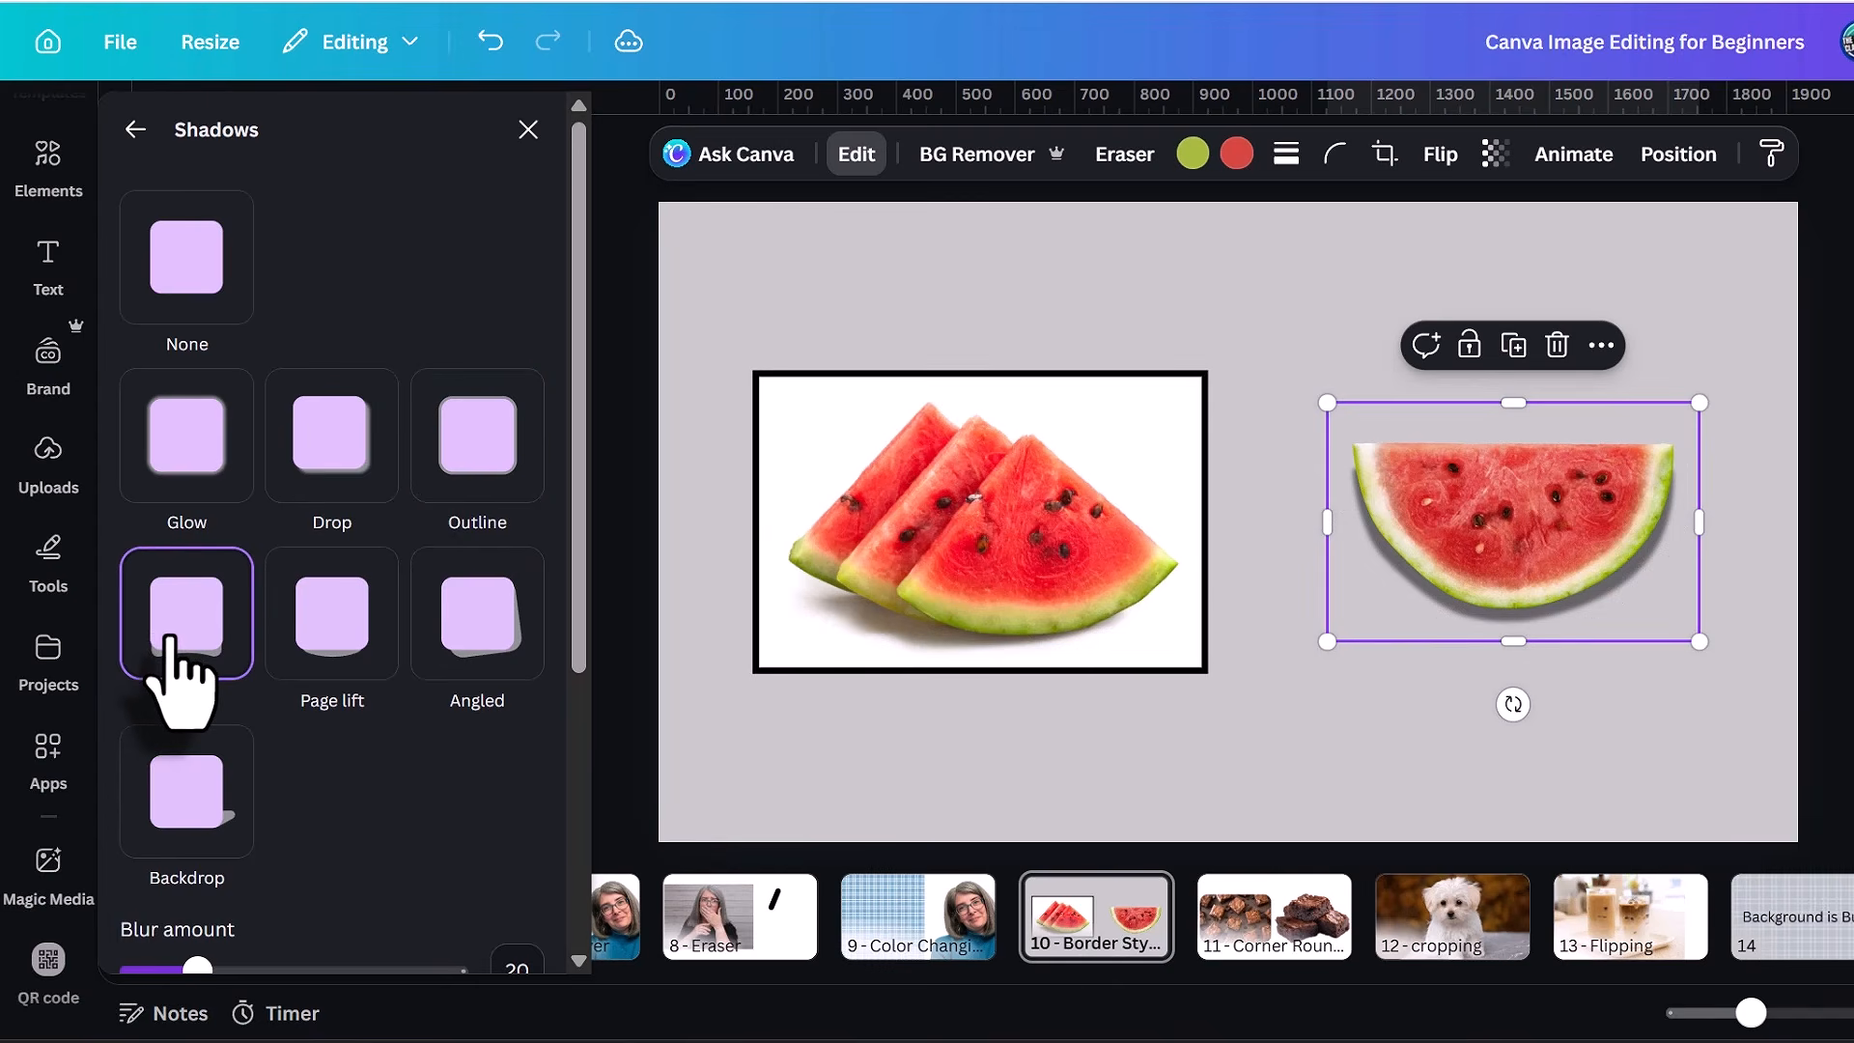
{"action": "left_click", "coordinate": [330, 608]}
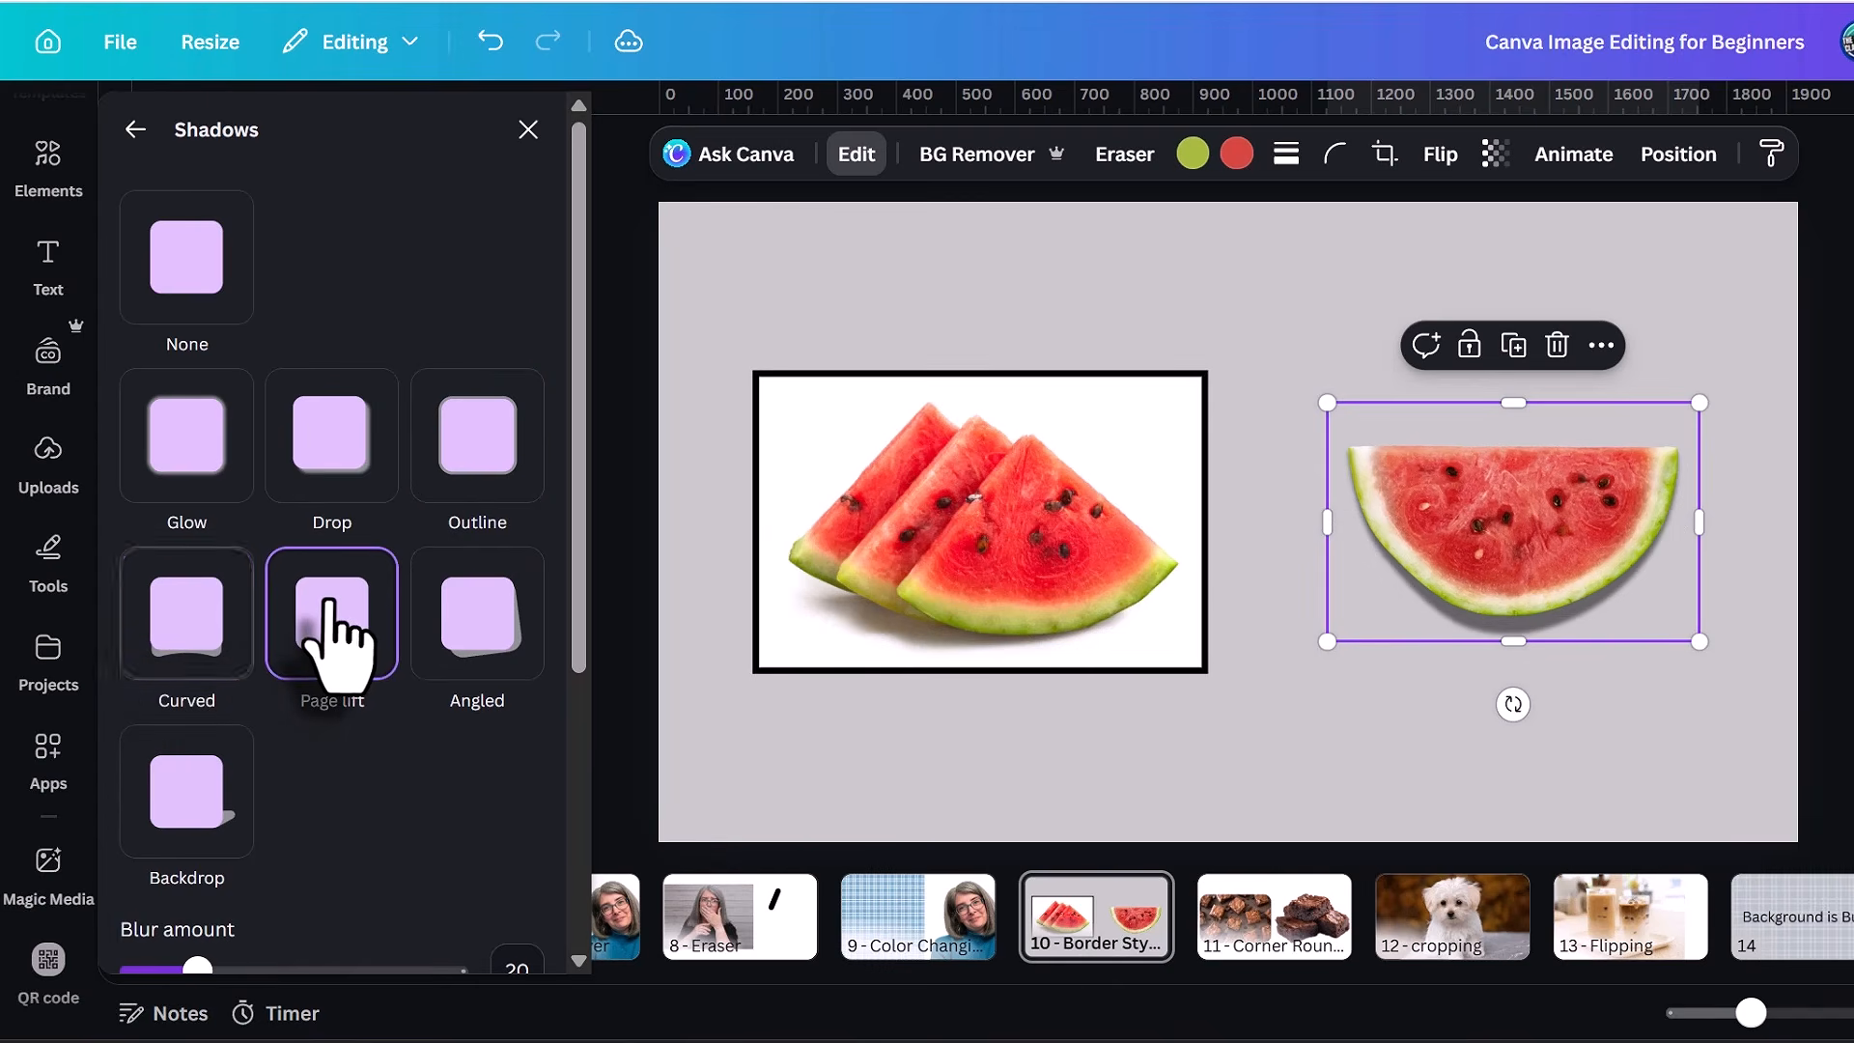
{"action": "left_click", "coordinate": [477, 620]}
{"action": "left_click", "coordinate": [192, 808]}
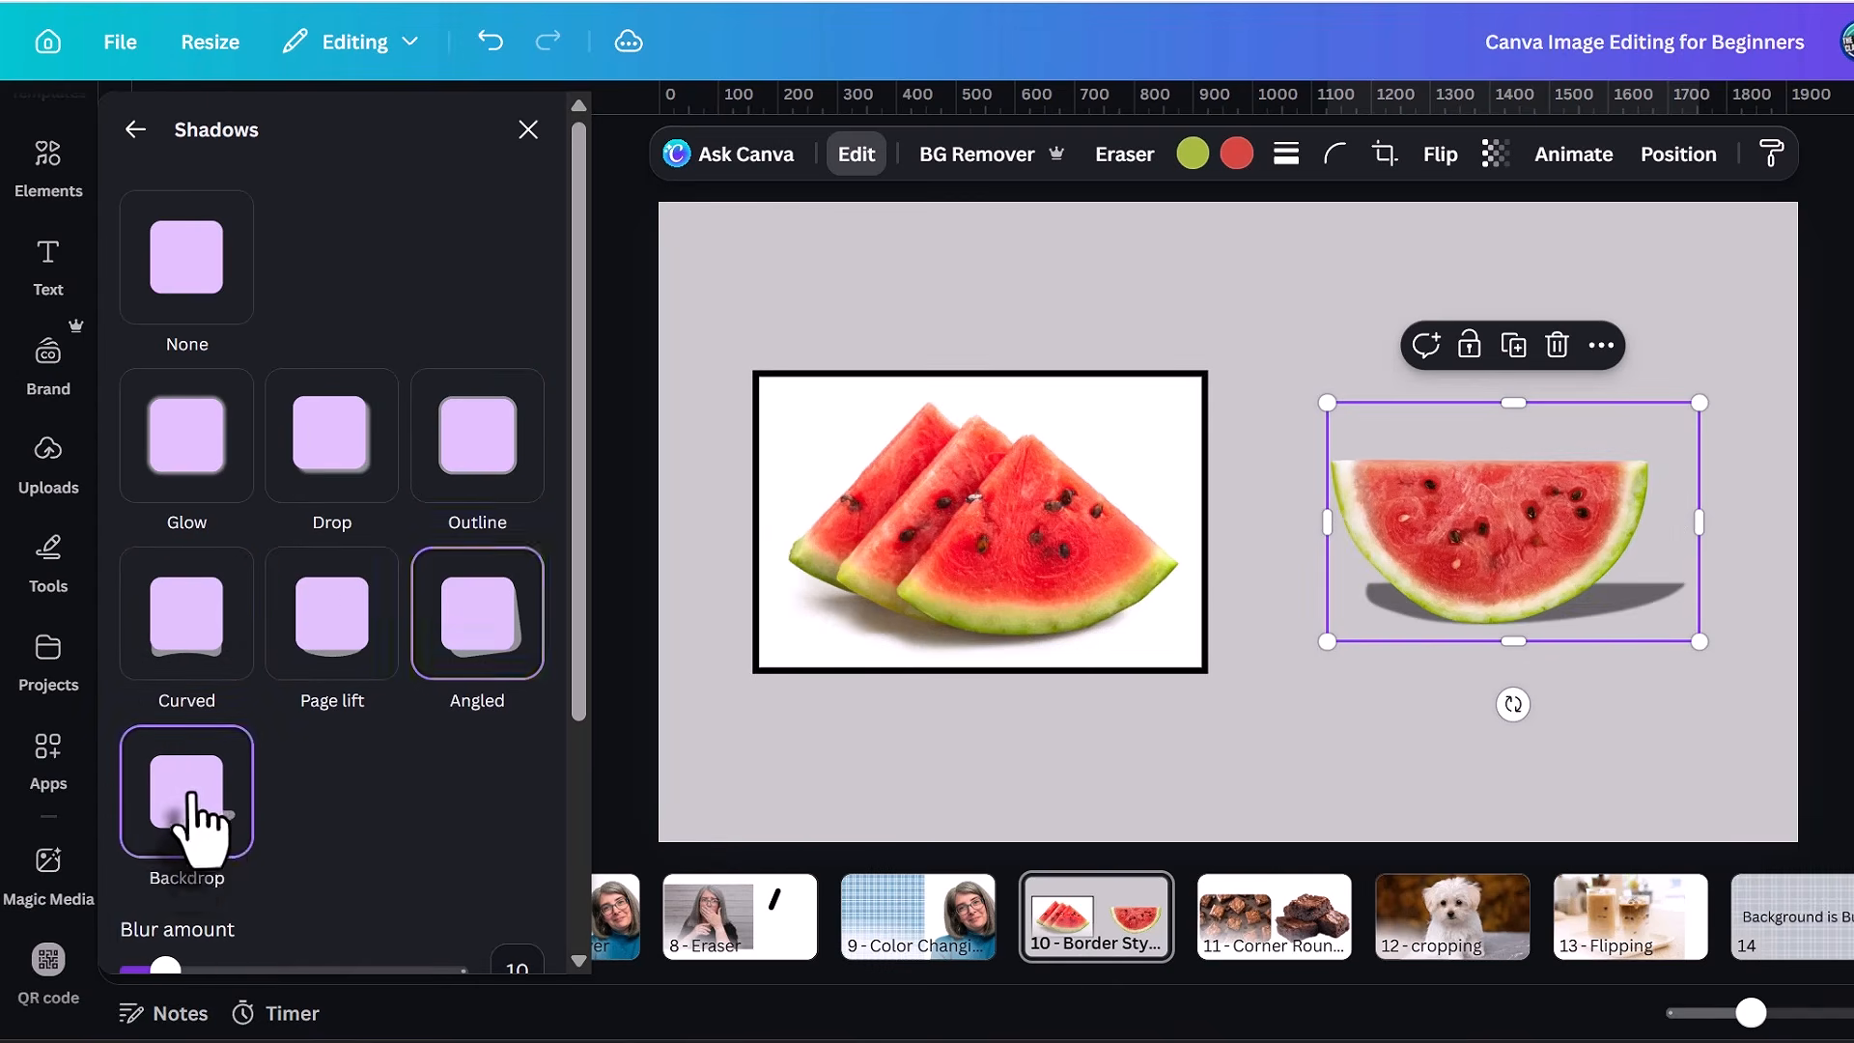
Review the adjustable settings of the Backdrop shadow and switch to Curved to compare its settings.
{"action": "scroll", "coordinate": [338, 840], "scroll_direction": "down", "scroll_amount": 2}
{"action": "scroll", "coordinate": [359, 832], "scroll_direction": "down", "scroll_amount": 3}
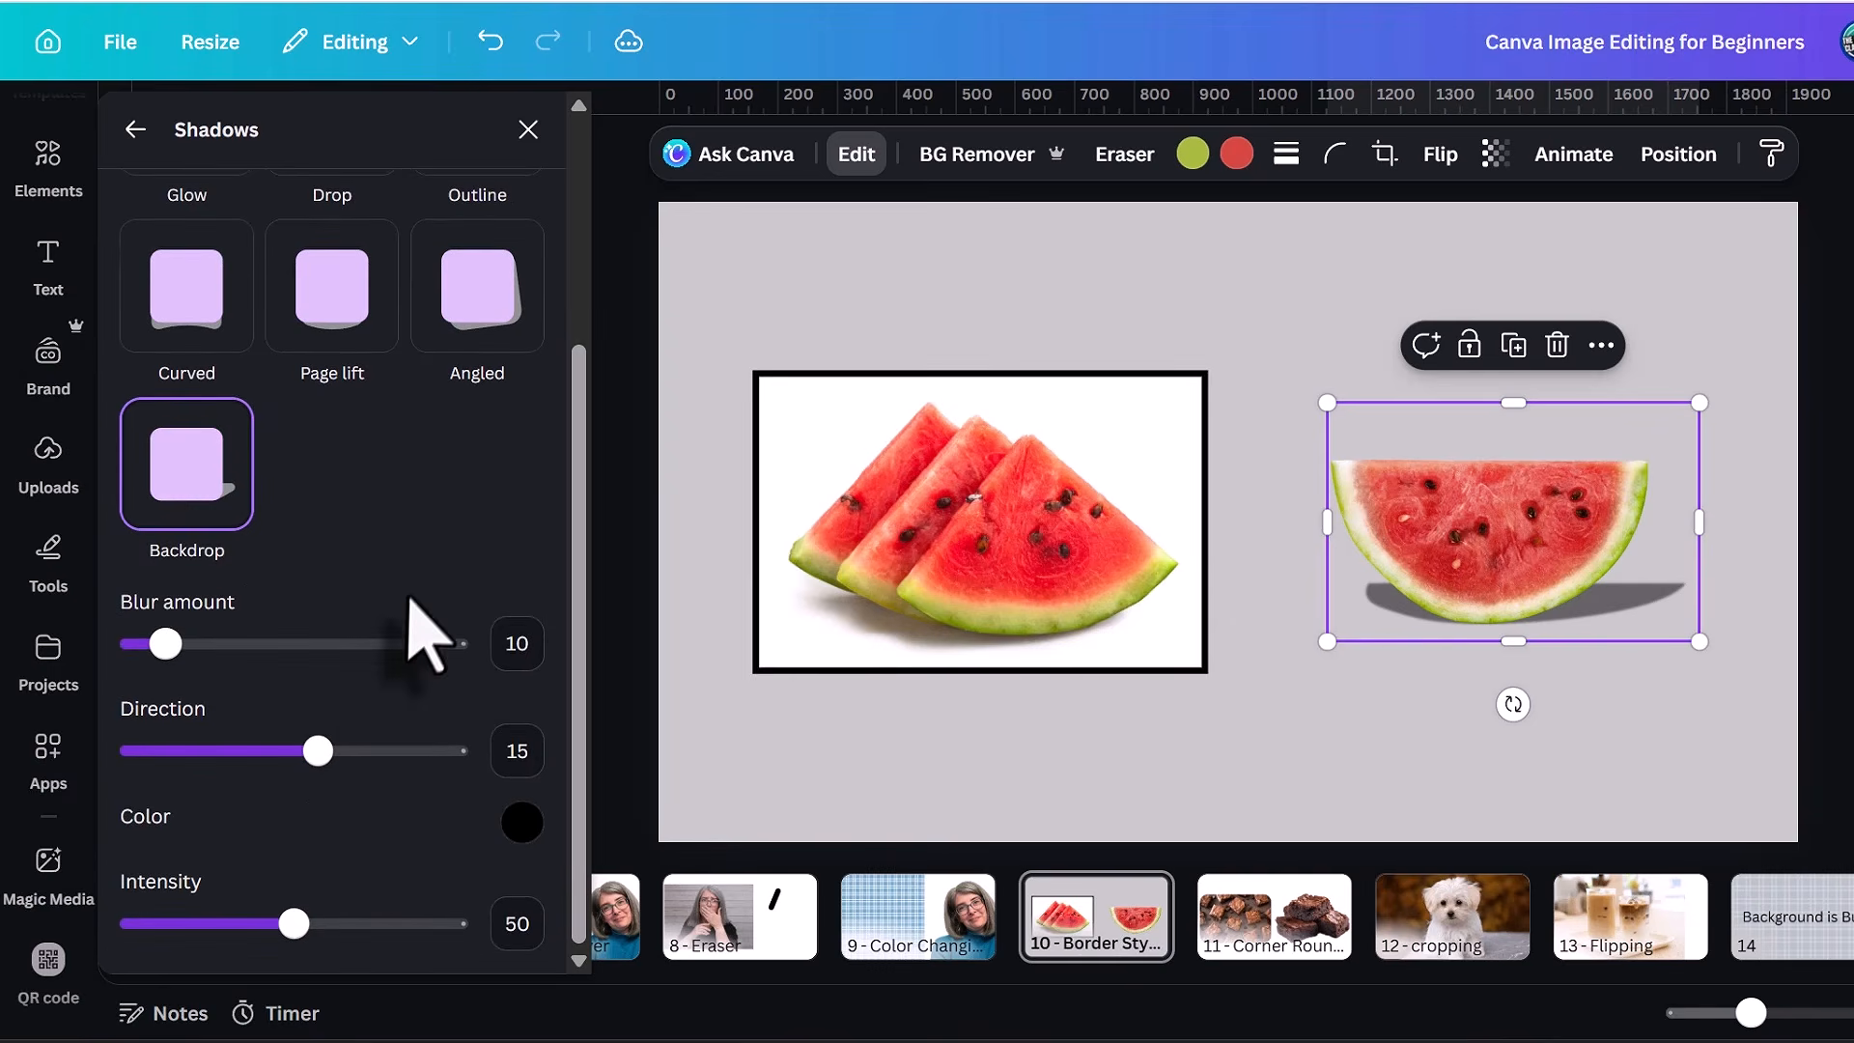
{"action": "left_click", "coordinate": [187, 280]}
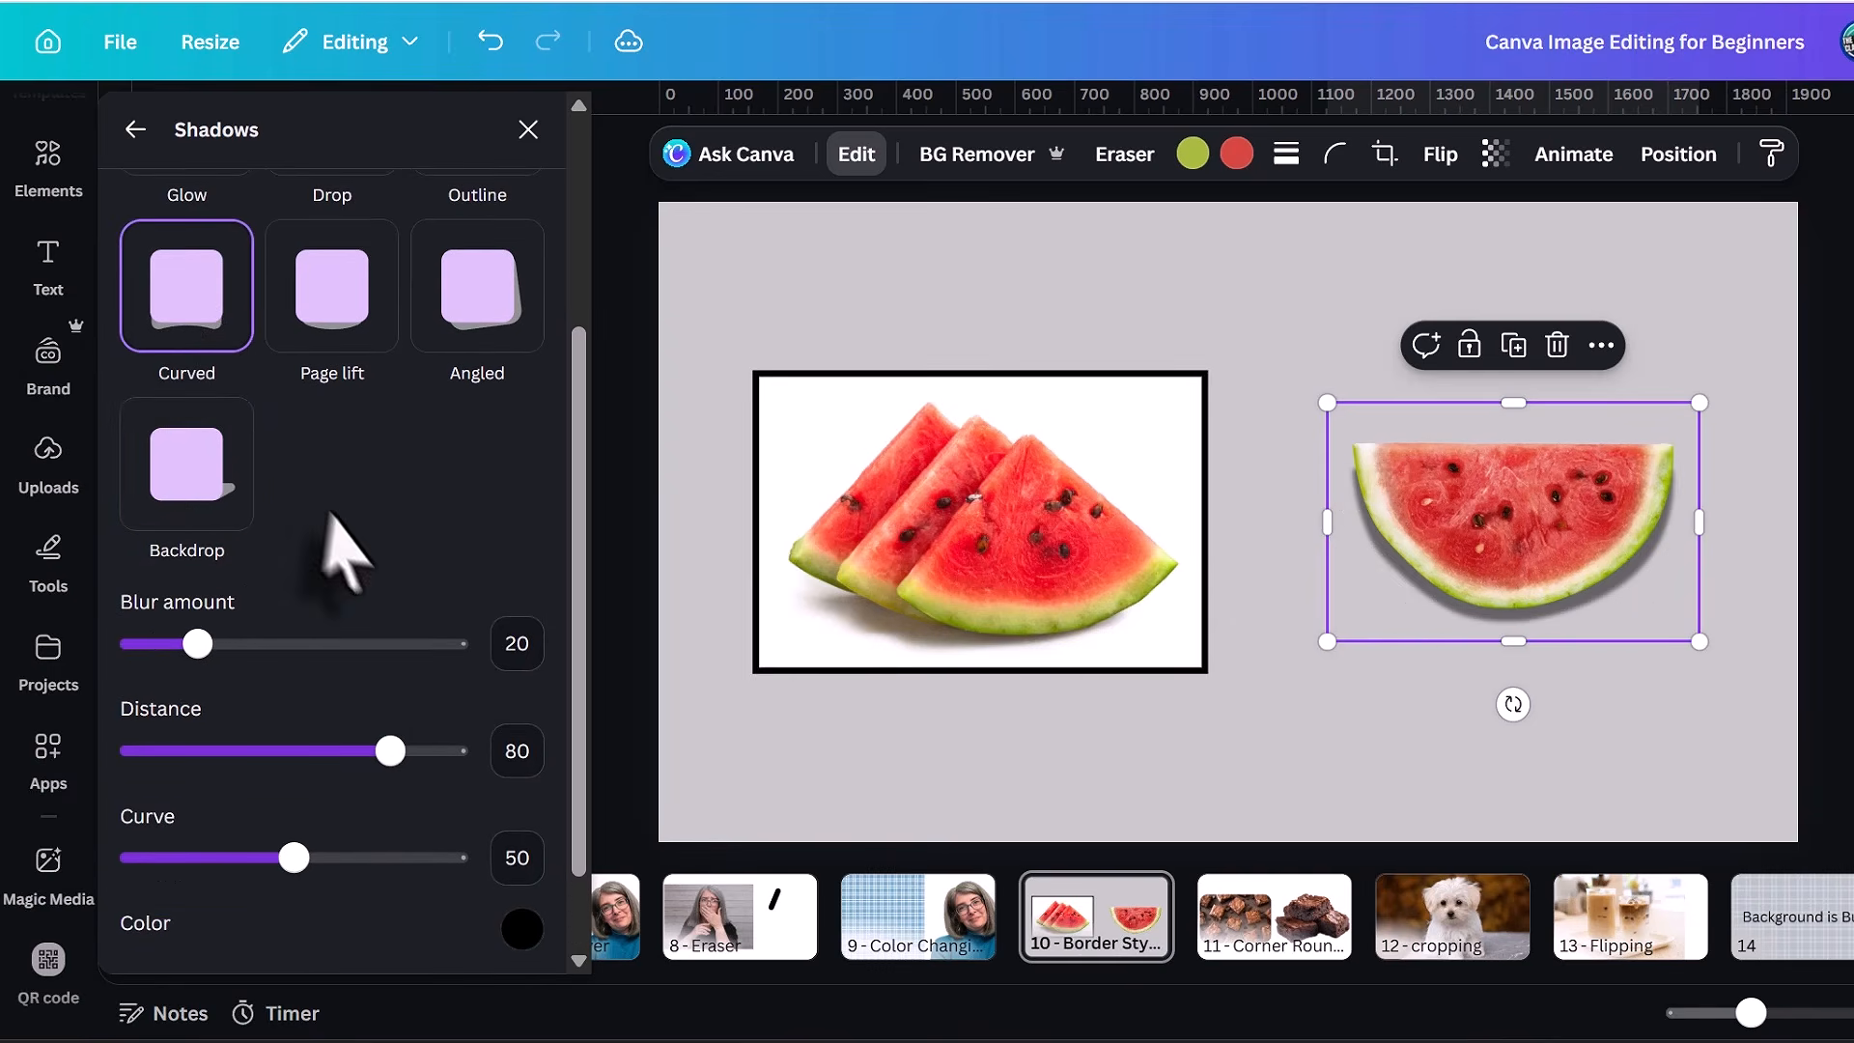
{"action": "scroll", "coordinate": [386, 592], "scroll_direction": "down", "scroll_amount": 2}
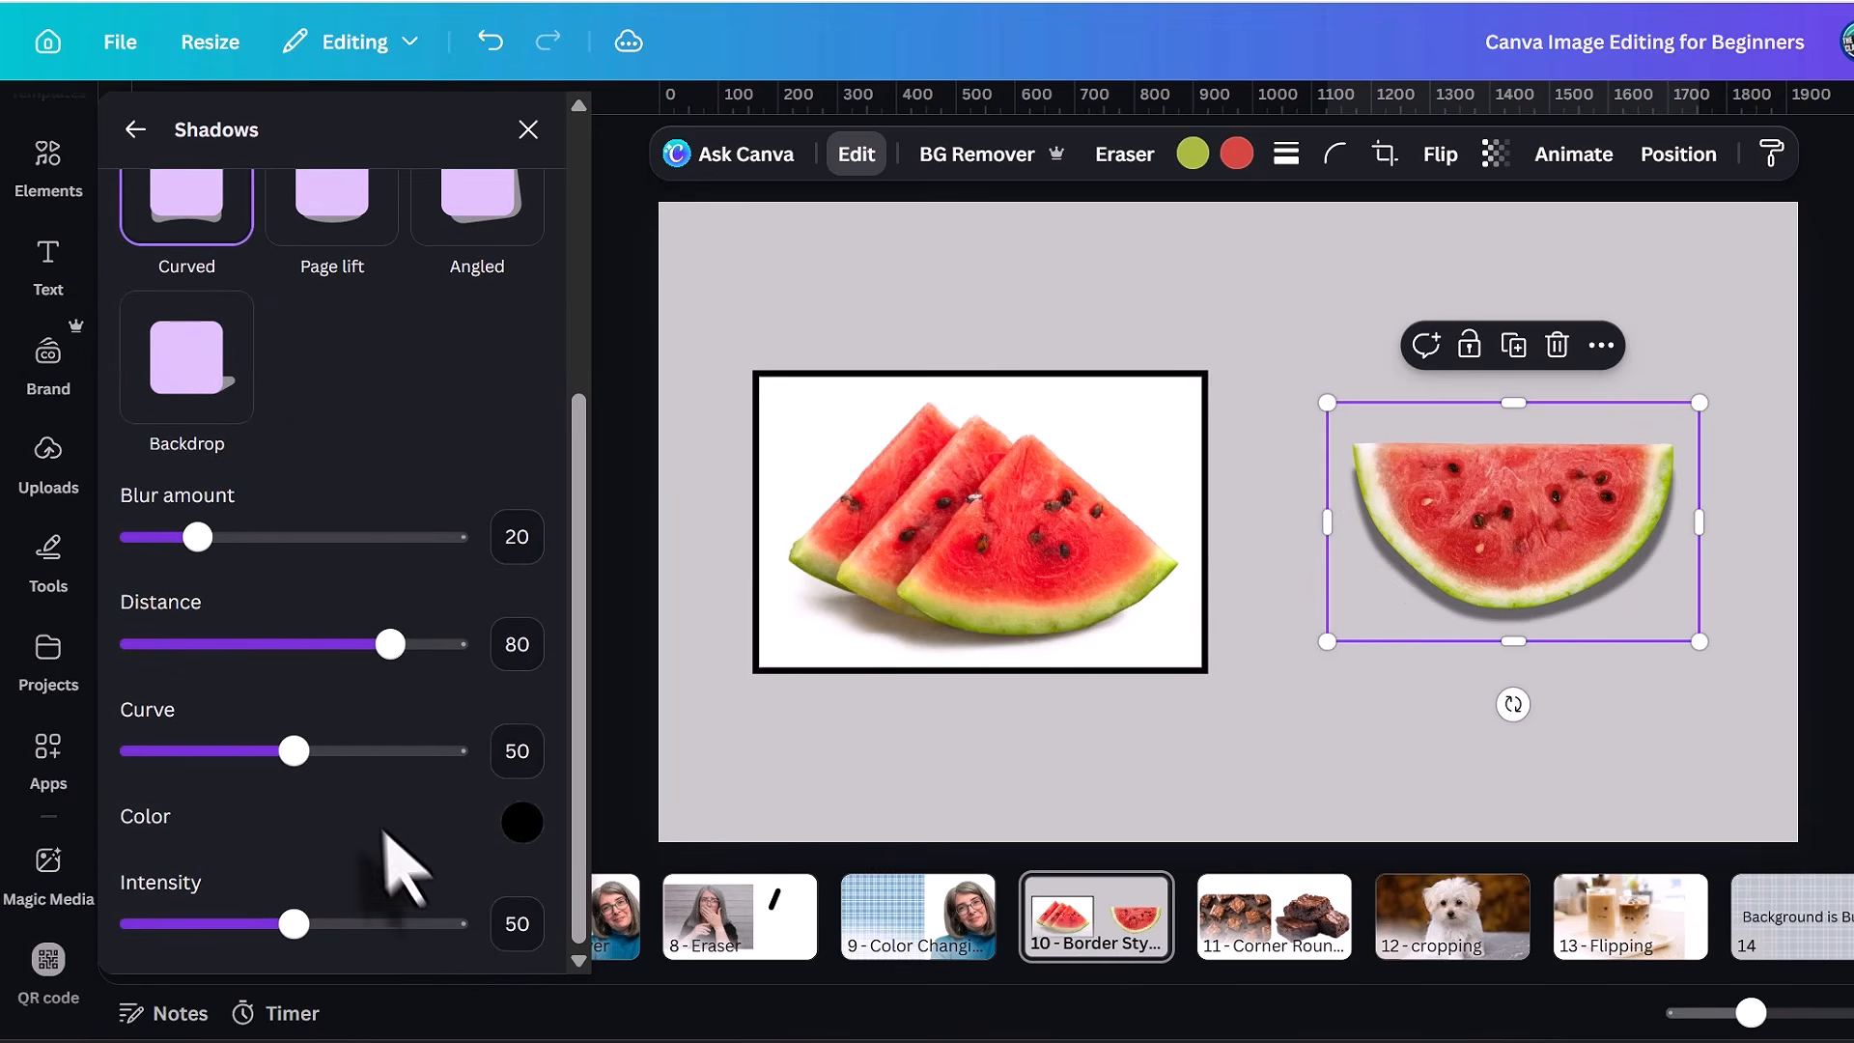
Apply the Outline shadow to the half watermelon and change its color to a bright blue.
{"action": "scroll", "coordinate": [377, 745], "scroll_direction": "up", "scroll_amount": 5}
{"action": "left_click", "coordinate": [460, 462]}
{"action": "scroll", "coordinate": [443, 712], "scroll_direction": "down", "scroll_amount": 3}
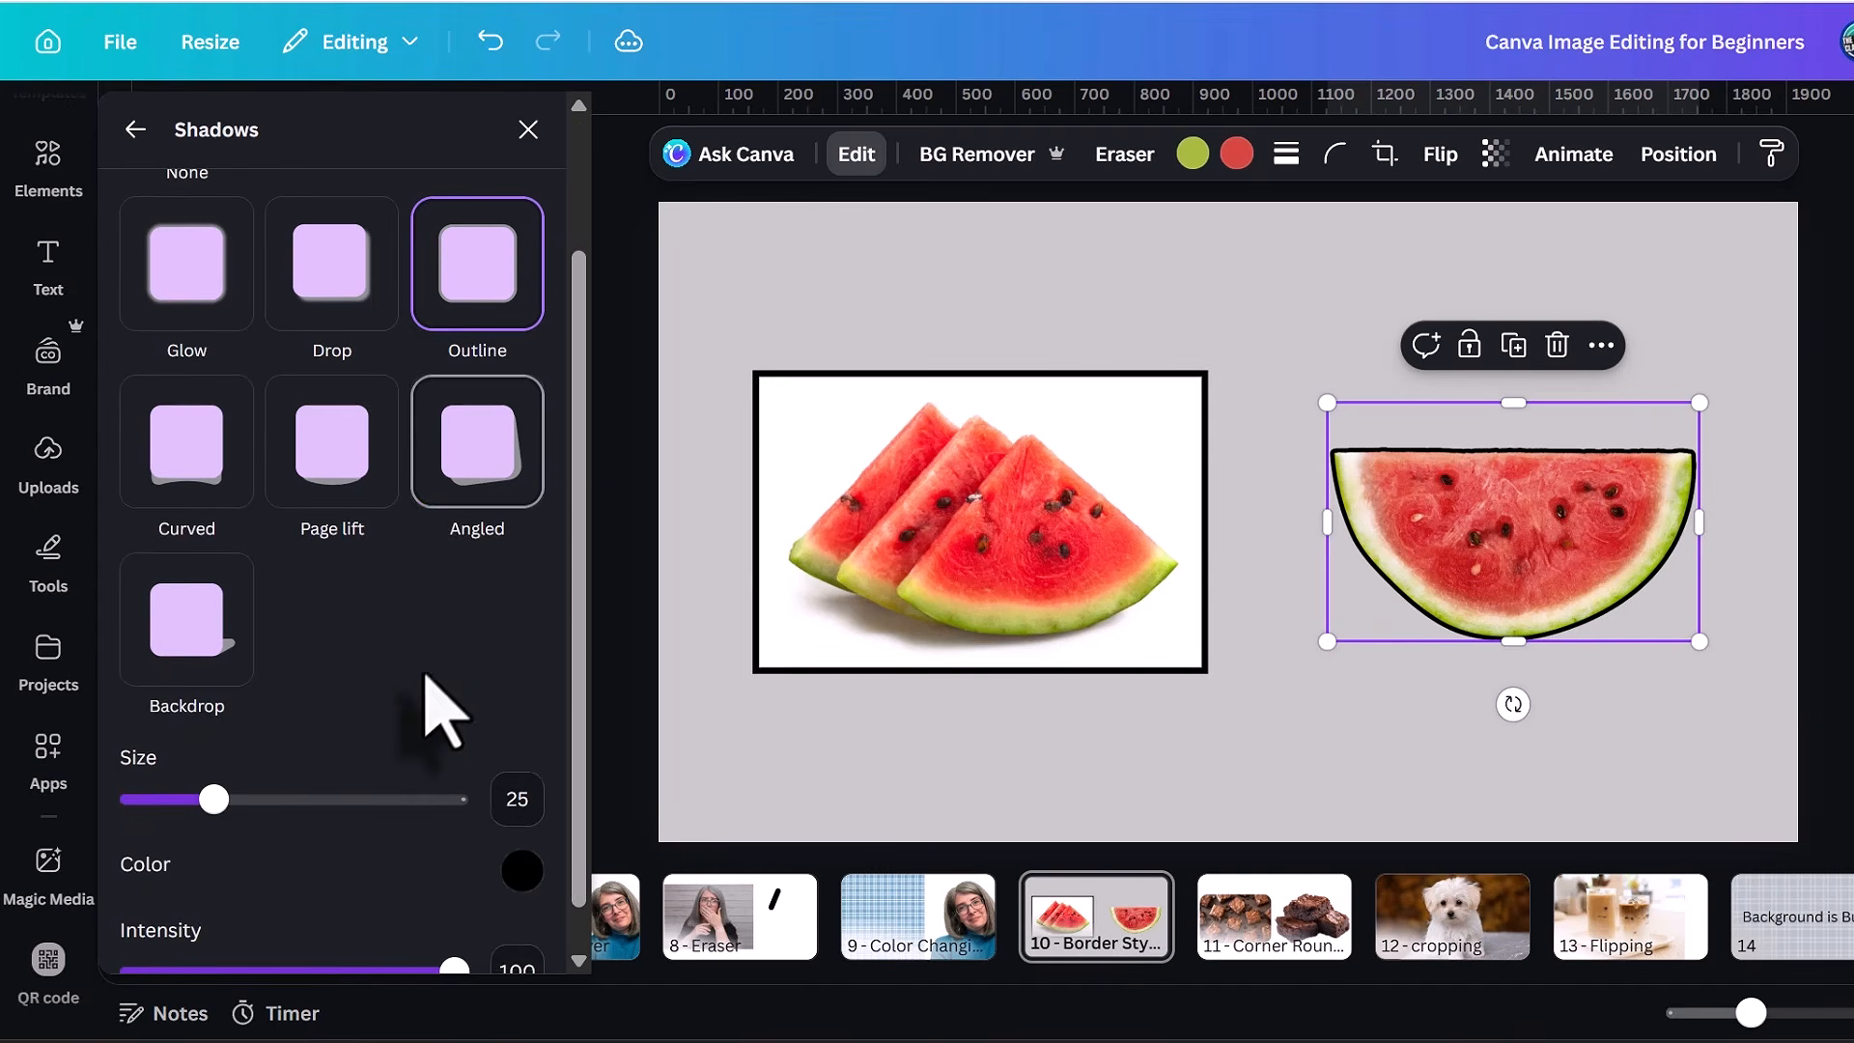
{"action": "left_click", "coordinate": [523, 827]}
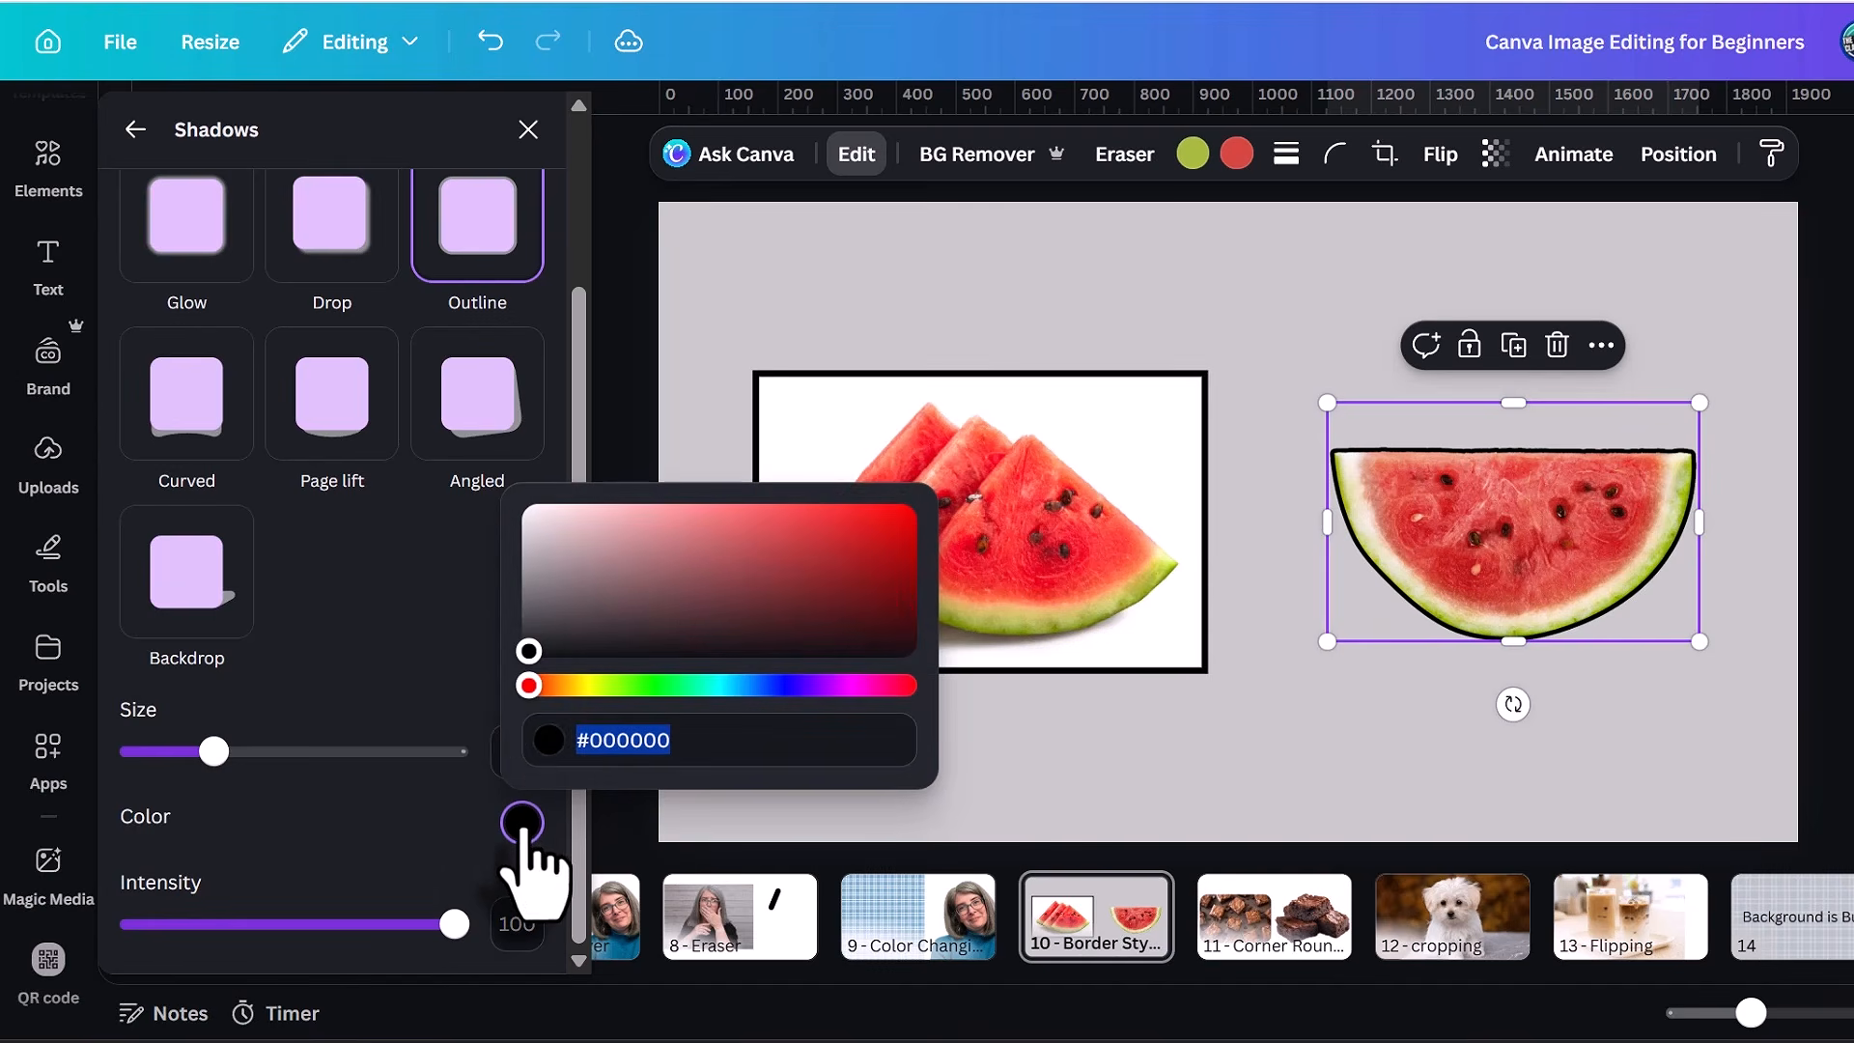
{"action": "left_click", "coordinate": [736, 686]}
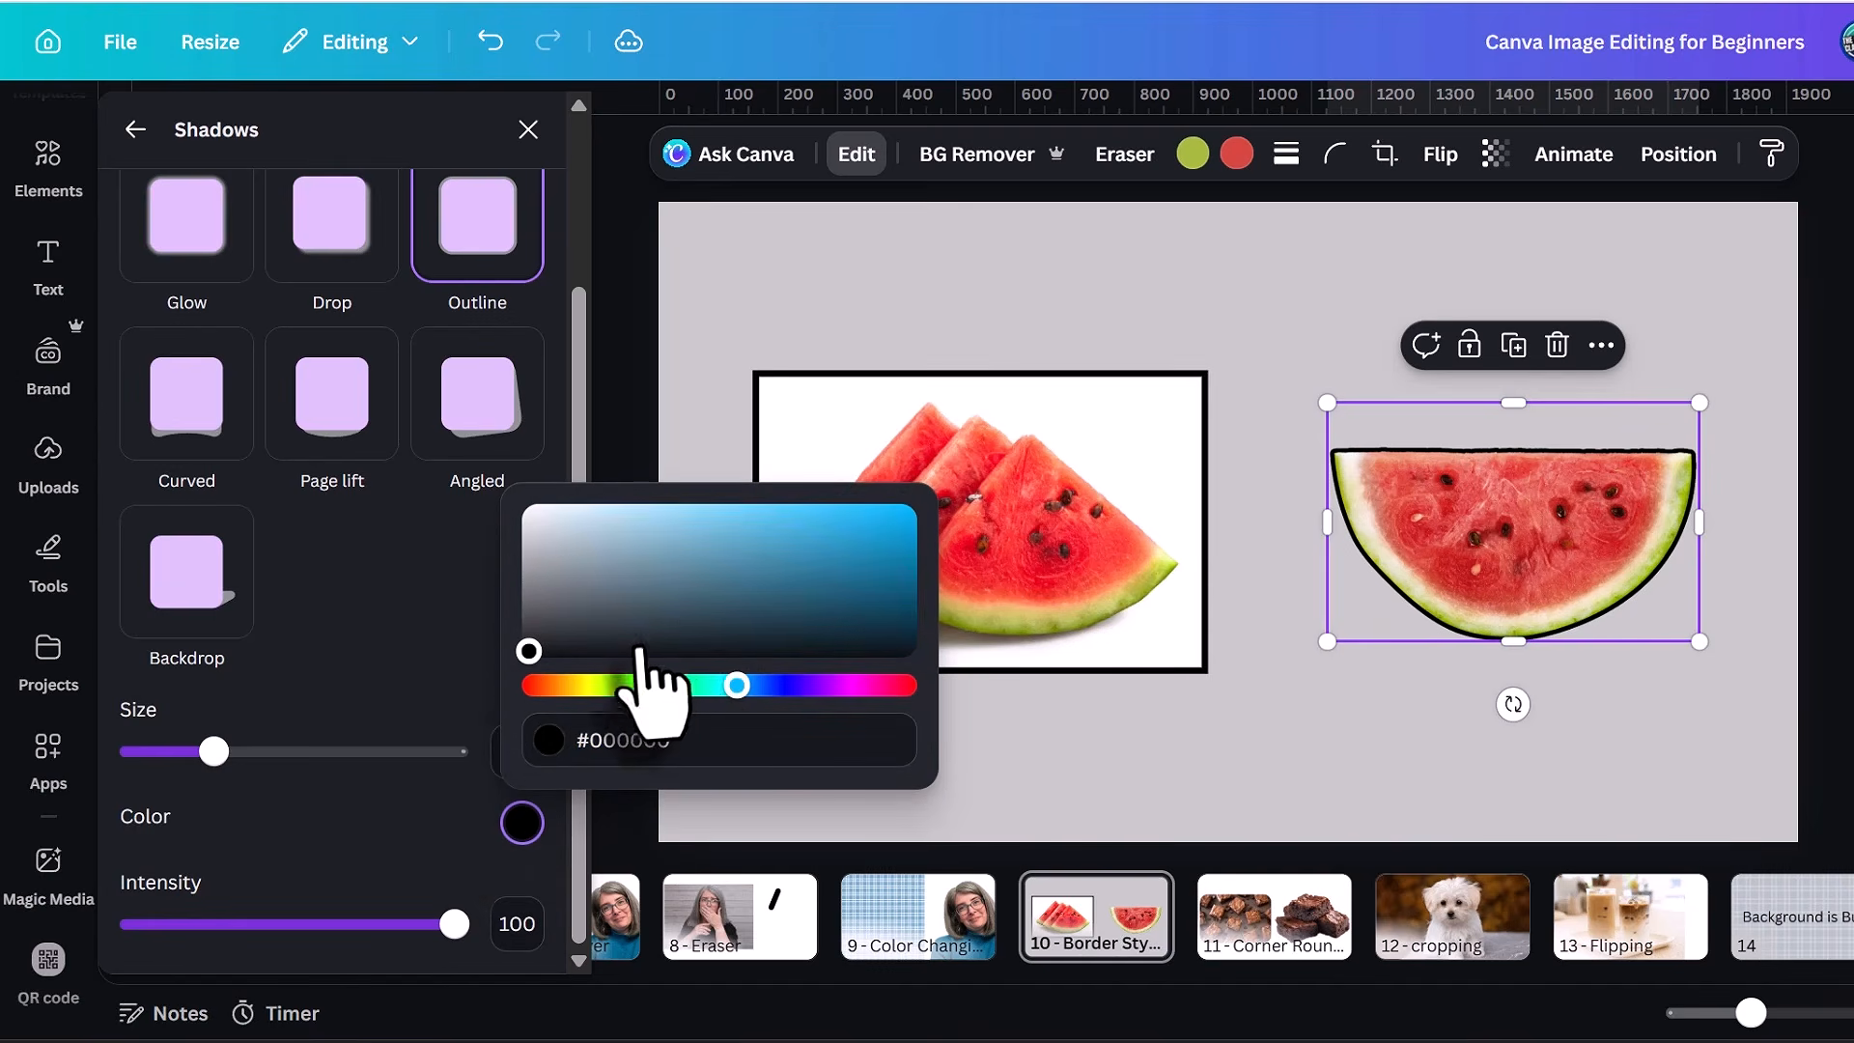
{"action": "left_click_drag", "start_coordinate": [666, 645], "coordinate": [936, 538]}
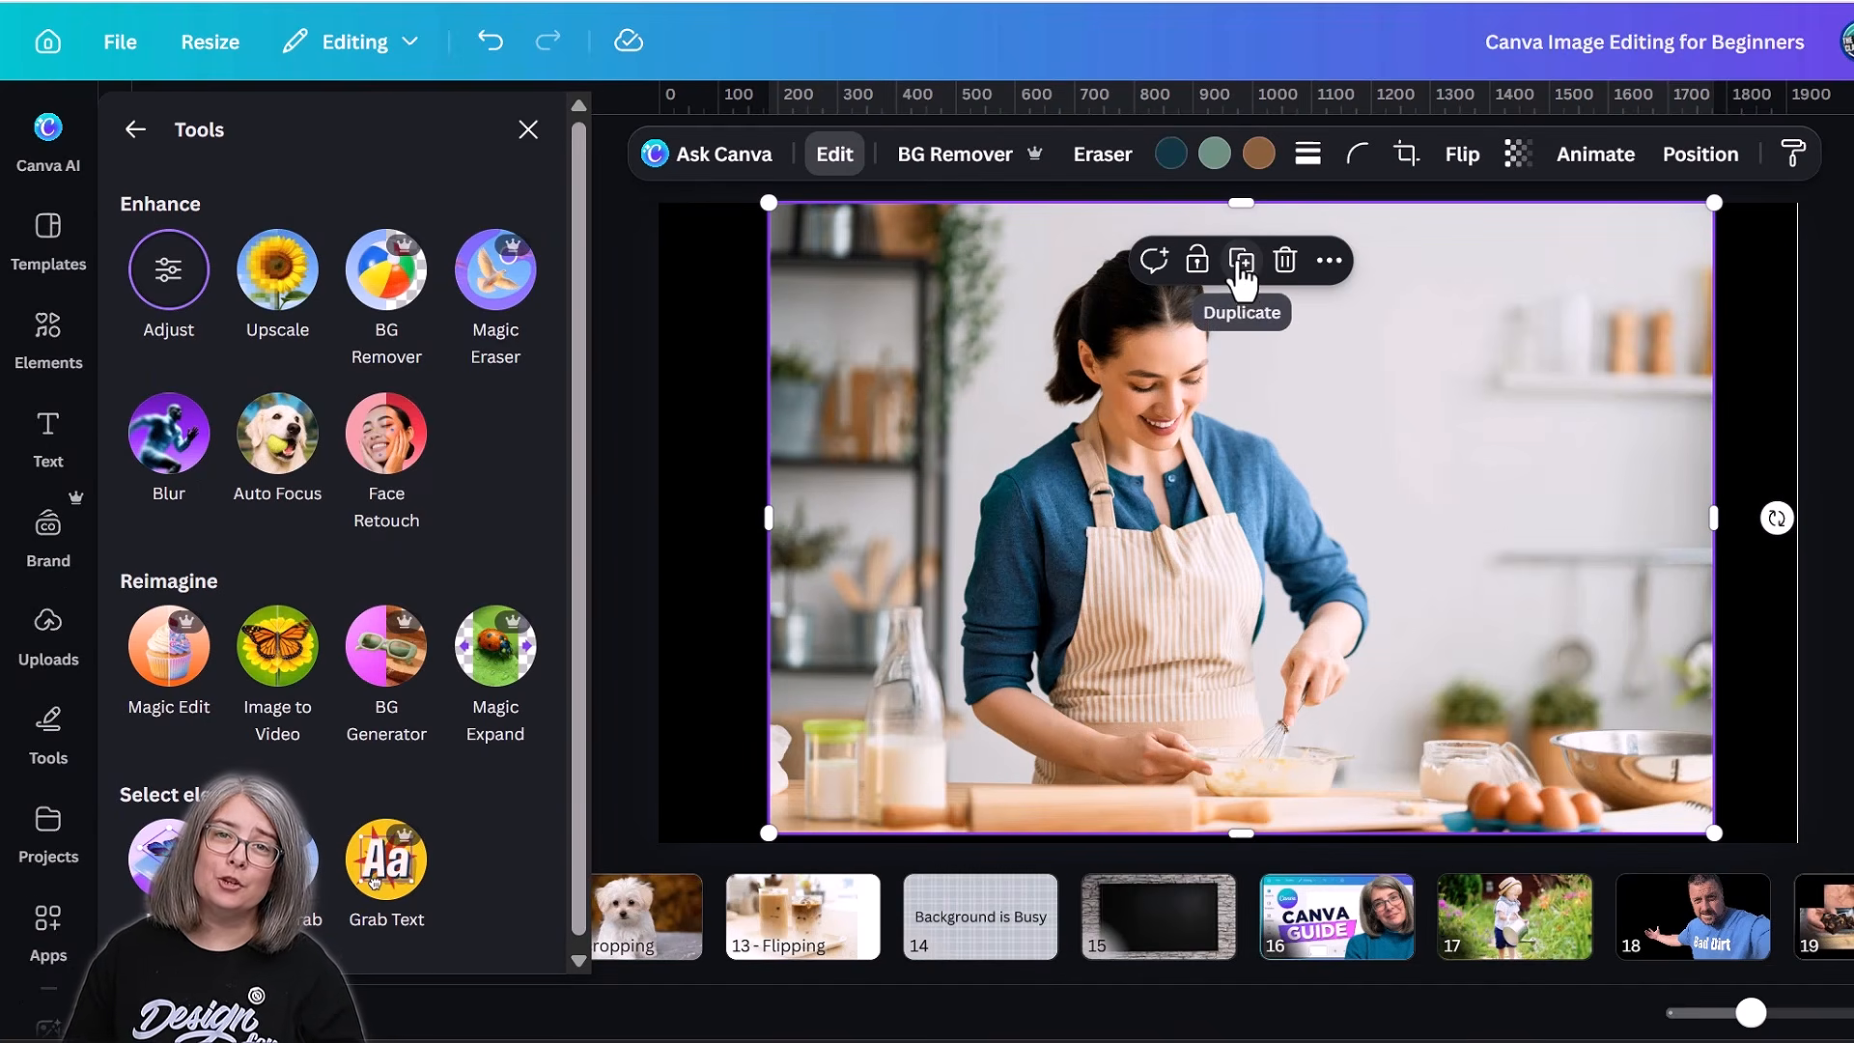
Duplicate the photo of the woman baking and apply a whole-image blur to the original.
{"action": "left_click", "coordinate": [1243, 266]}
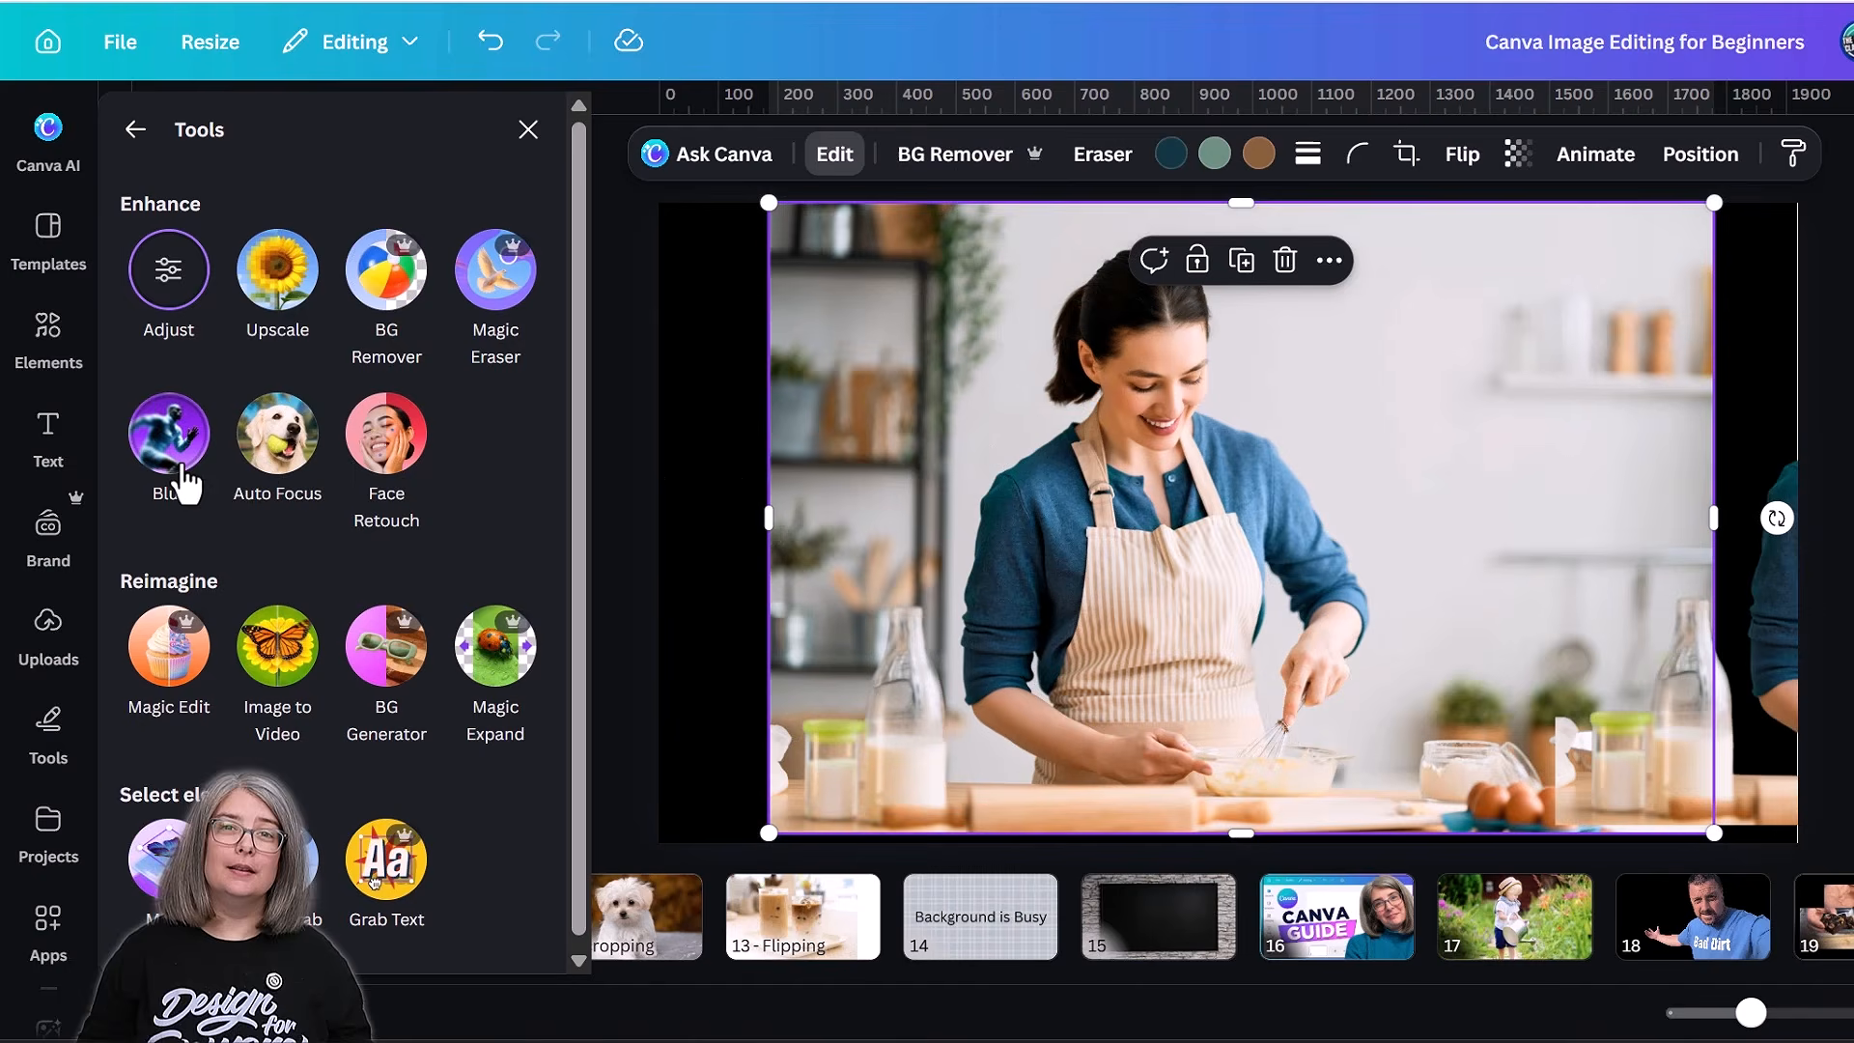
{"action": "left_click", "coordinate": [168, 434]}
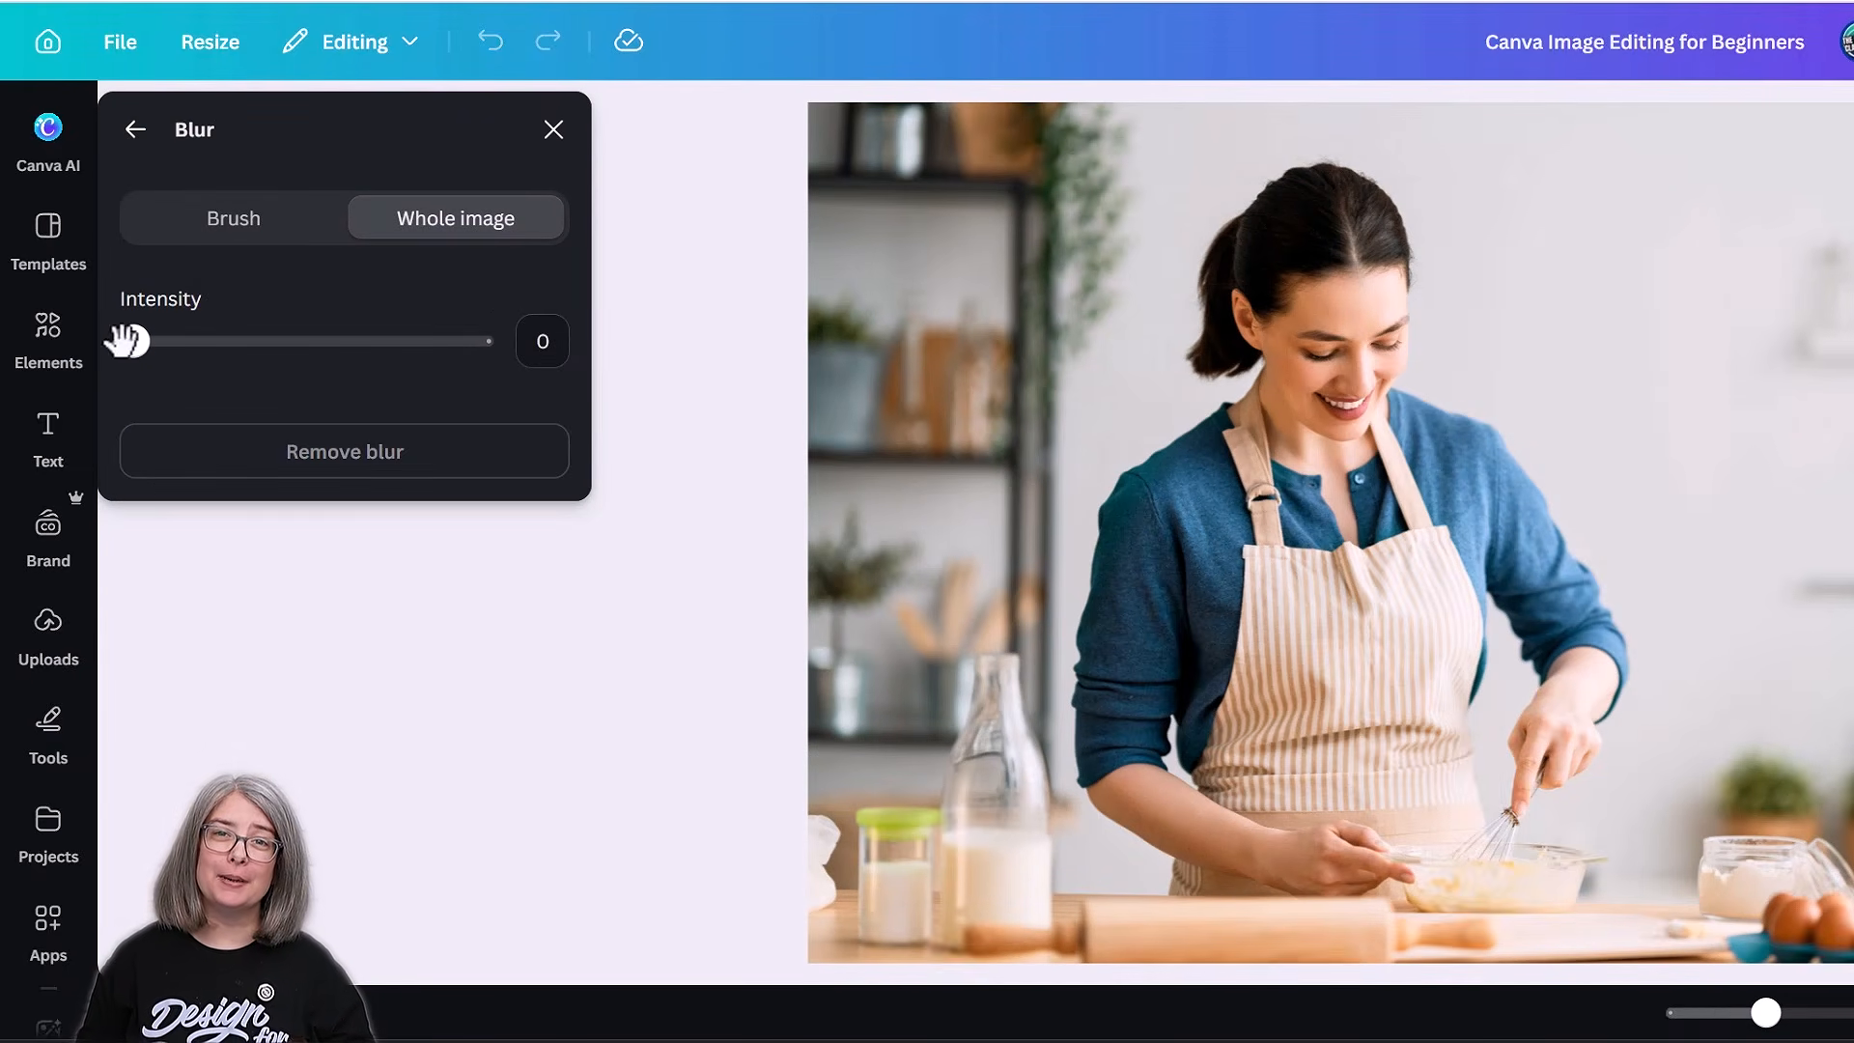
{"action": "left_click_drag", "start_coordinate": [126, 340], "coordinate": [232, 340]}
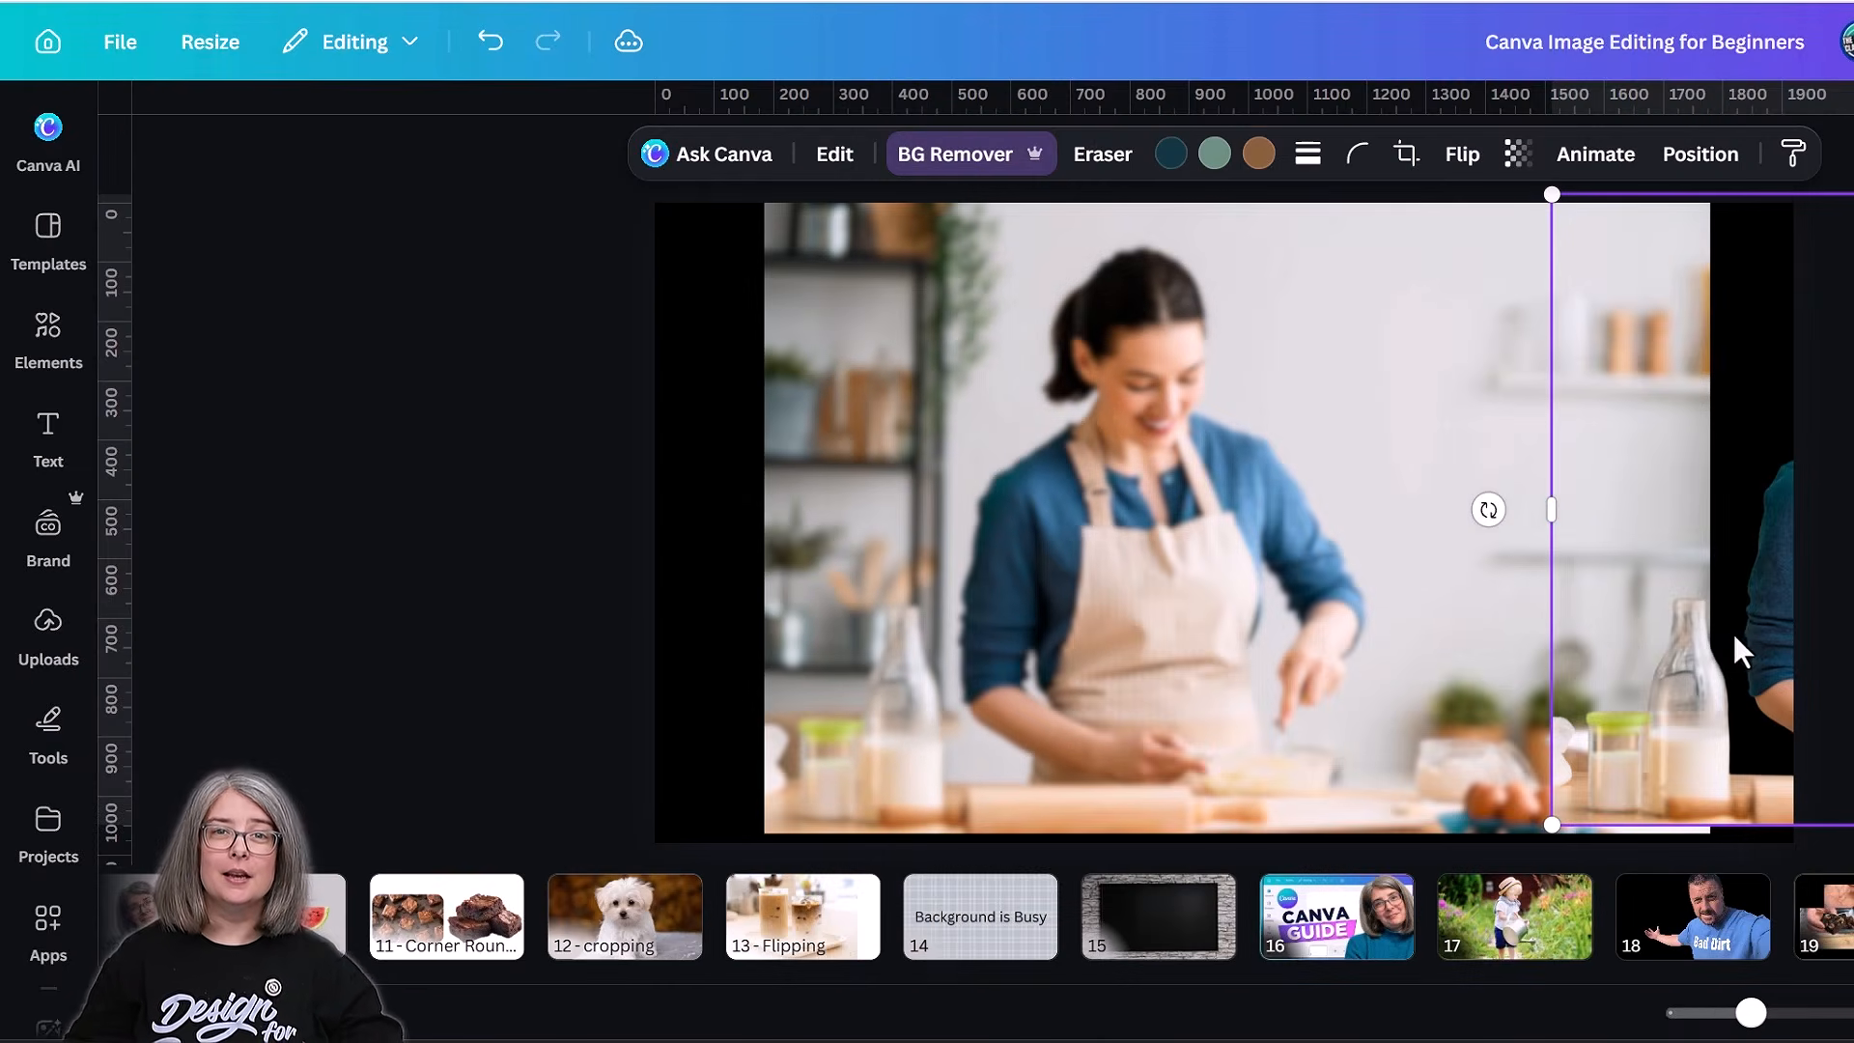